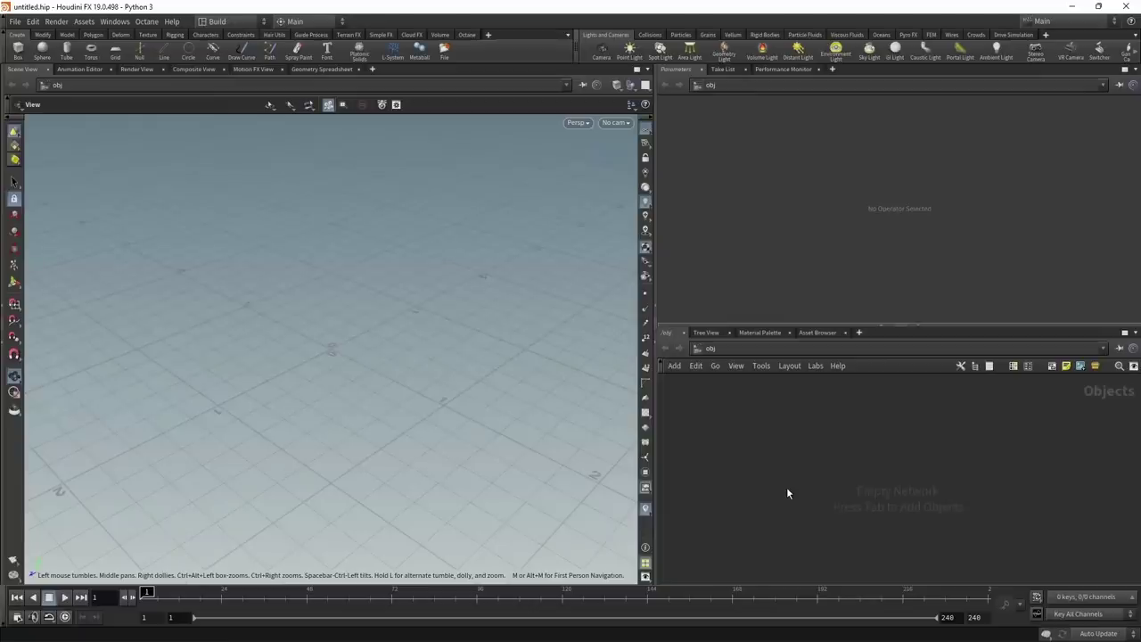
- Create a Geometry object in the empty object network and go inside it
key("Tab")
type("geo")
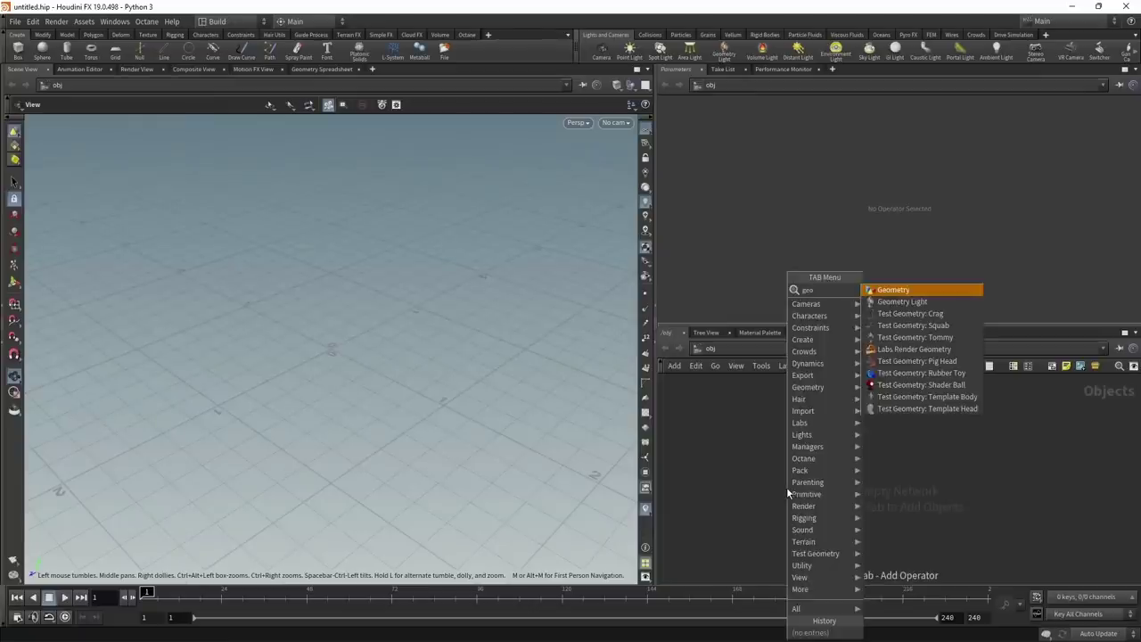
key("Return")
left_click(788, 493)
key("Return")
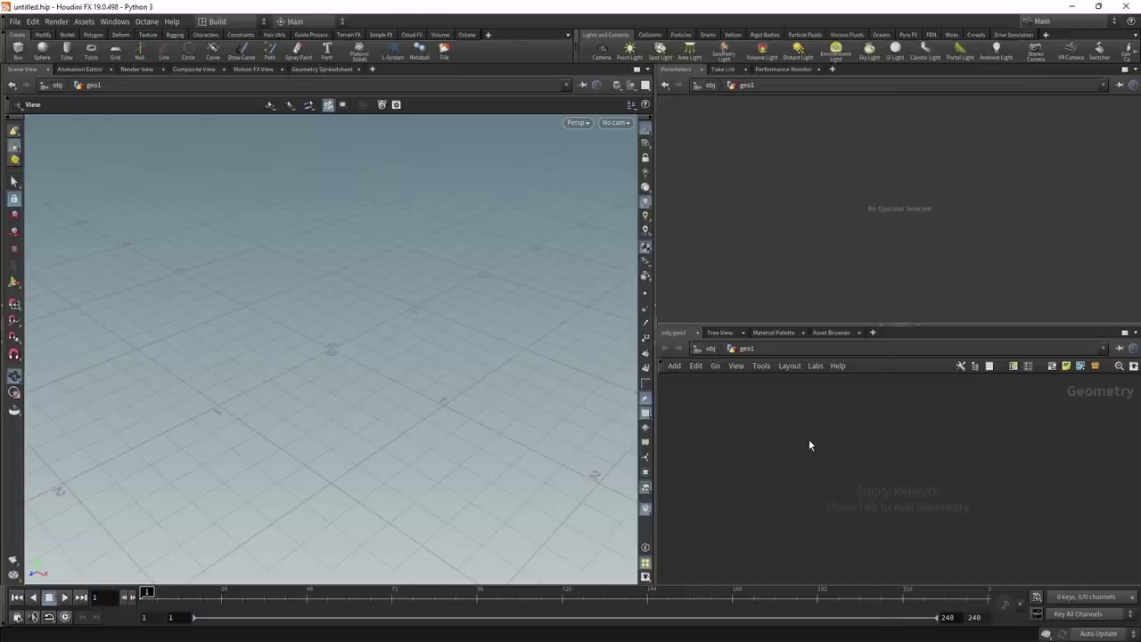
- Add a Sphere node to the empty geometry network
key("Tab")
type("sph")
key("Return")
left_click(809, 438)
- Change the sphere's primitive type to Polygon and set its frequency to 24
left_click(777, 120)
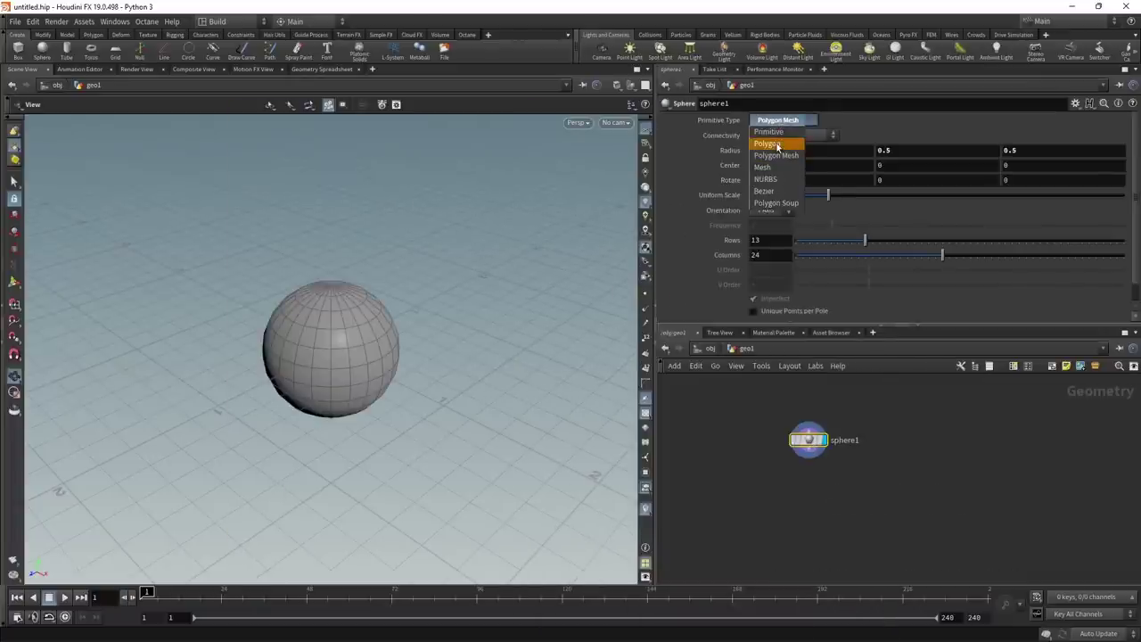
left_click(768, 144)
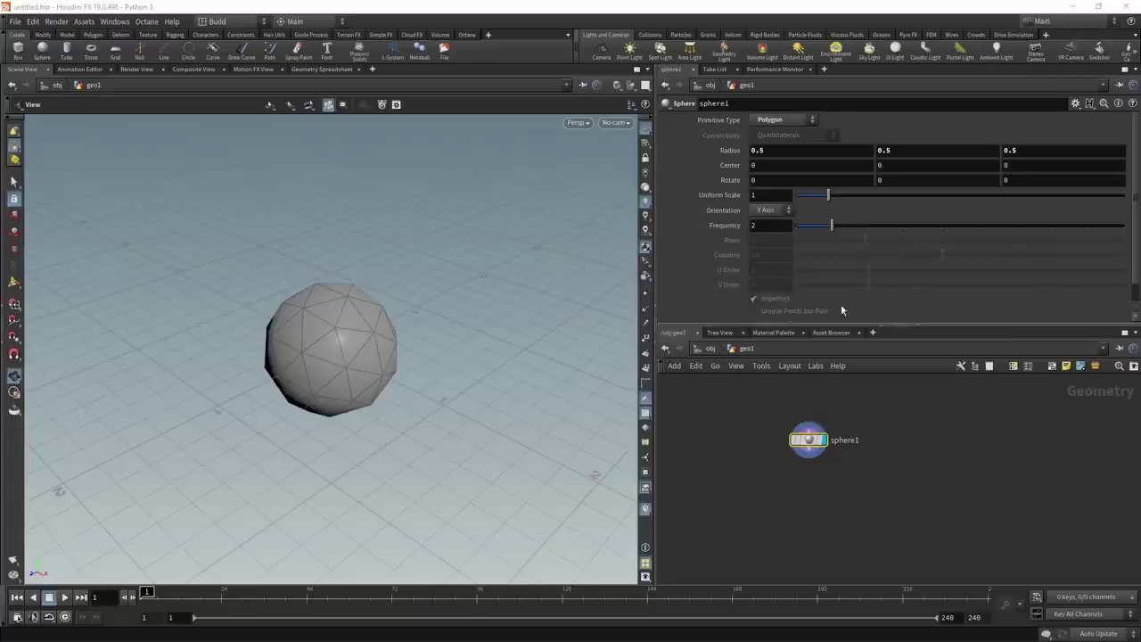
left_click(757, 225)
type("4")
key("Return")
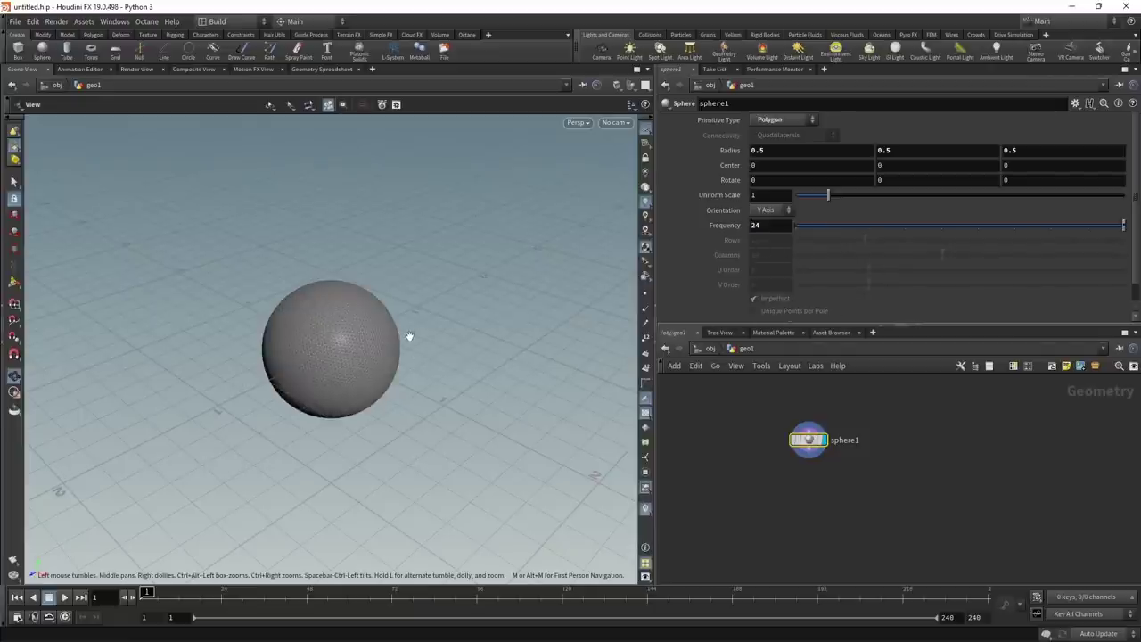
- Stretch the sphere into an upright ellipsoid by setting its X and Z radius to 0.3
left_click(781, 149)
scroll(780, 149, "down", 2)
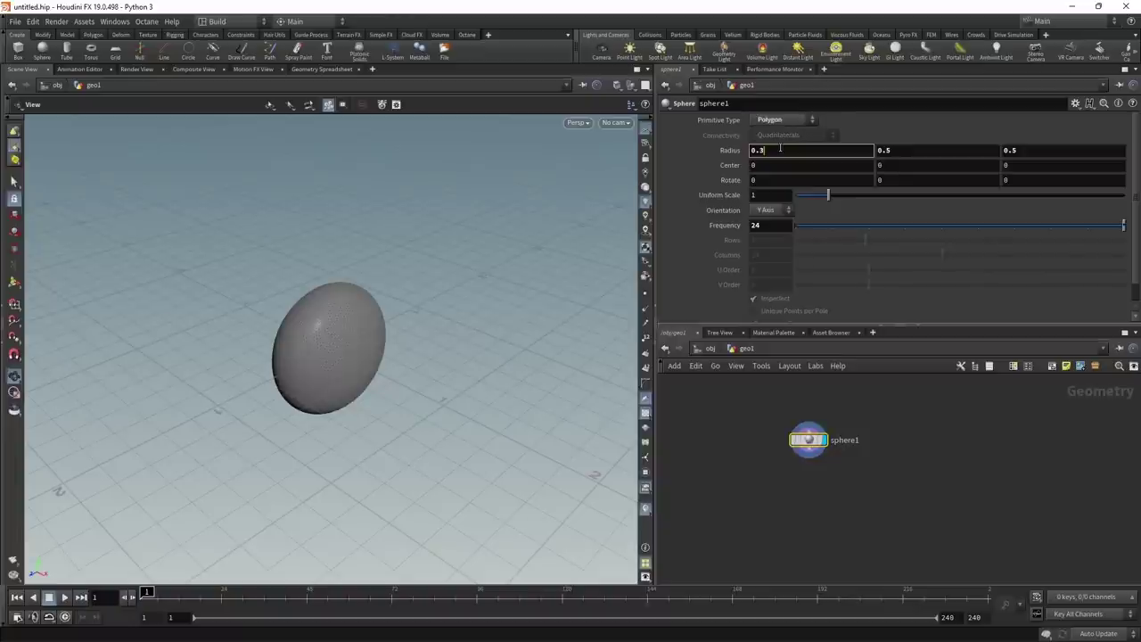
left_click(1040, 152)
key("BackSpace")
type("3")
key("Return")
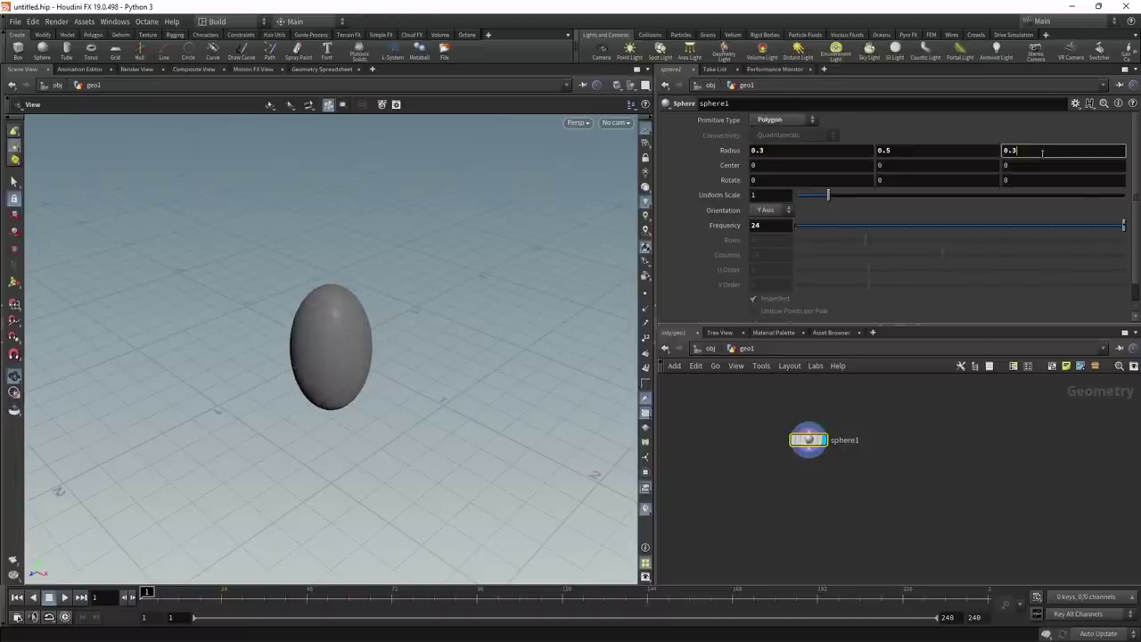
- Add an IsoOffset node after the ellipsoid sphere and set its uniform sampling divisions to 100
left_click_drag(321, 334, 361, 333)
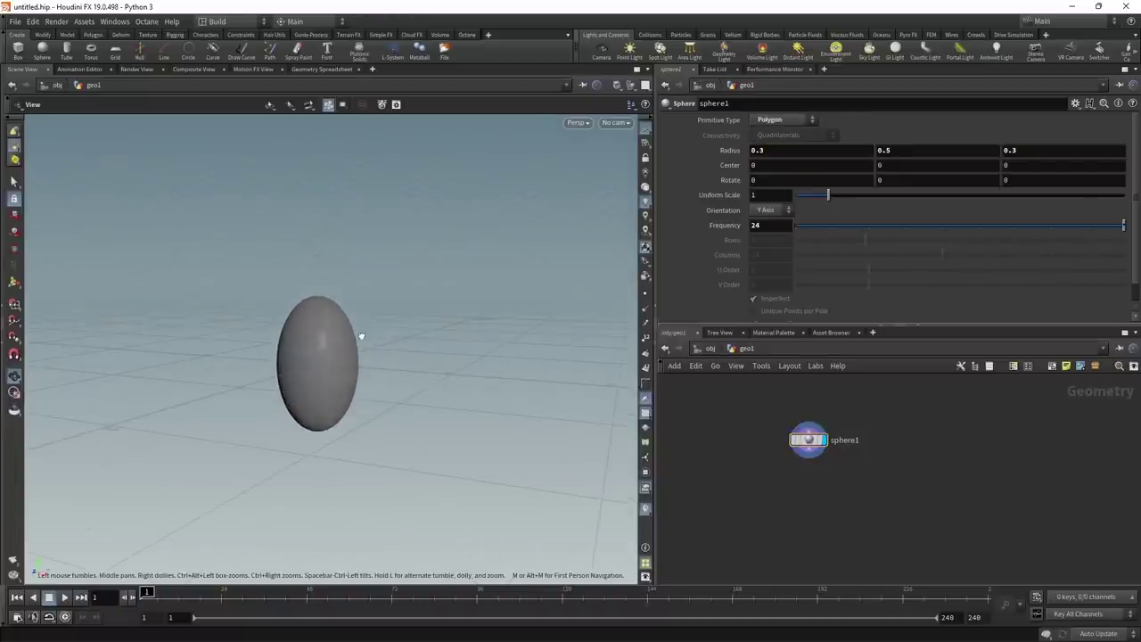
key("Tab")
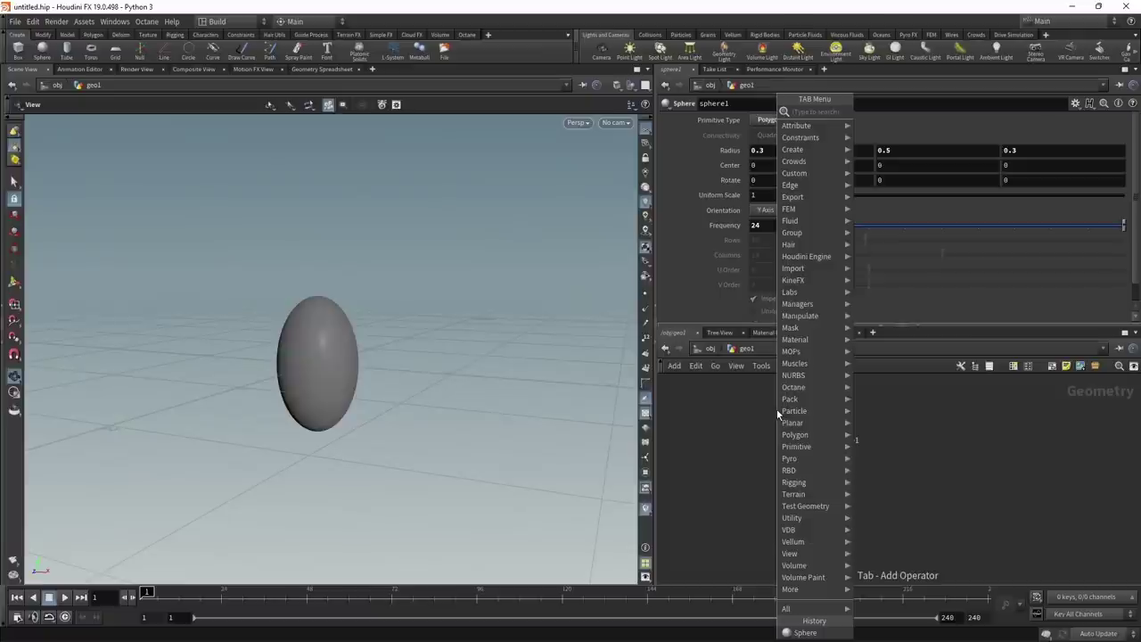
type("isoof")
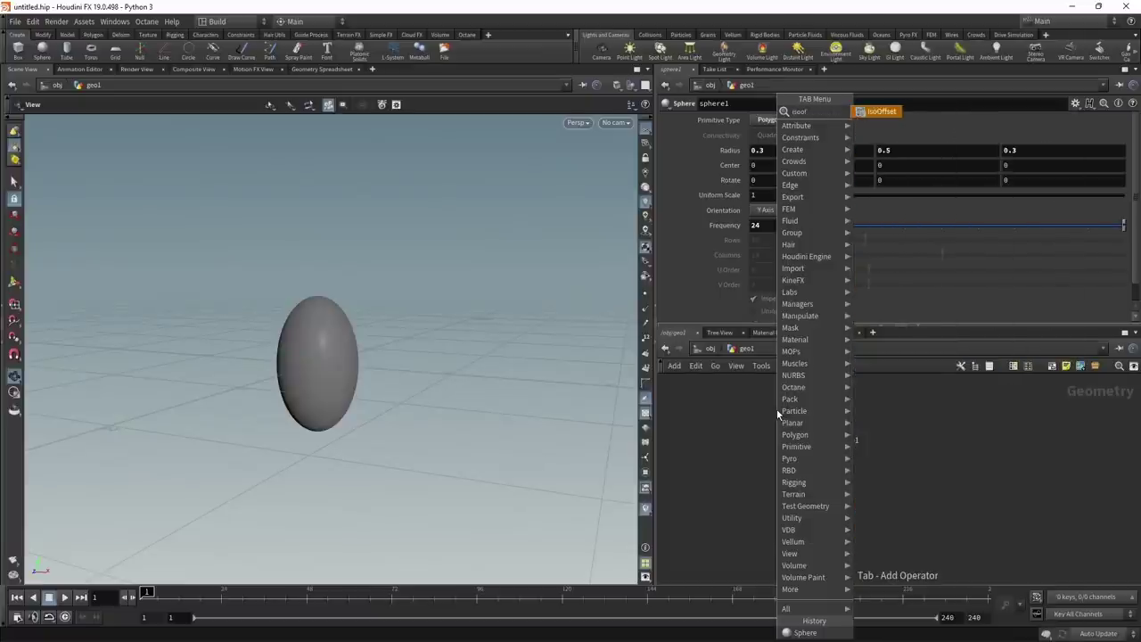
key("Return")
left_click(770, 214)
type("100")
key("Return")
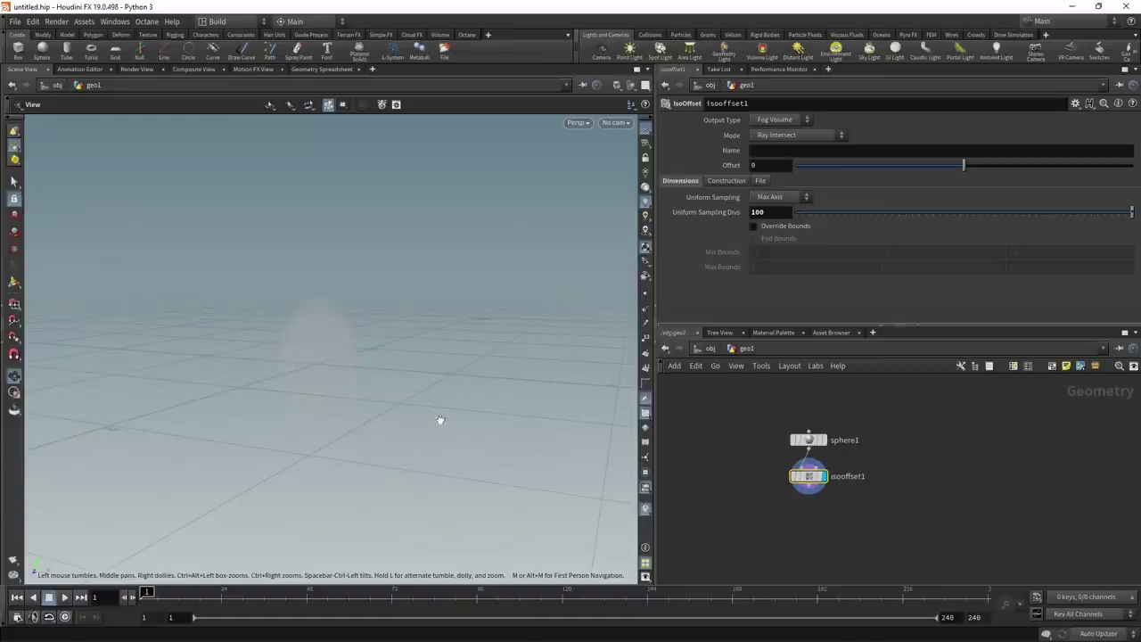
- Add a Scatter node after the IsoOffset node and set its relax iterations to 100
key("Tab")
type("scat")
key("Return")
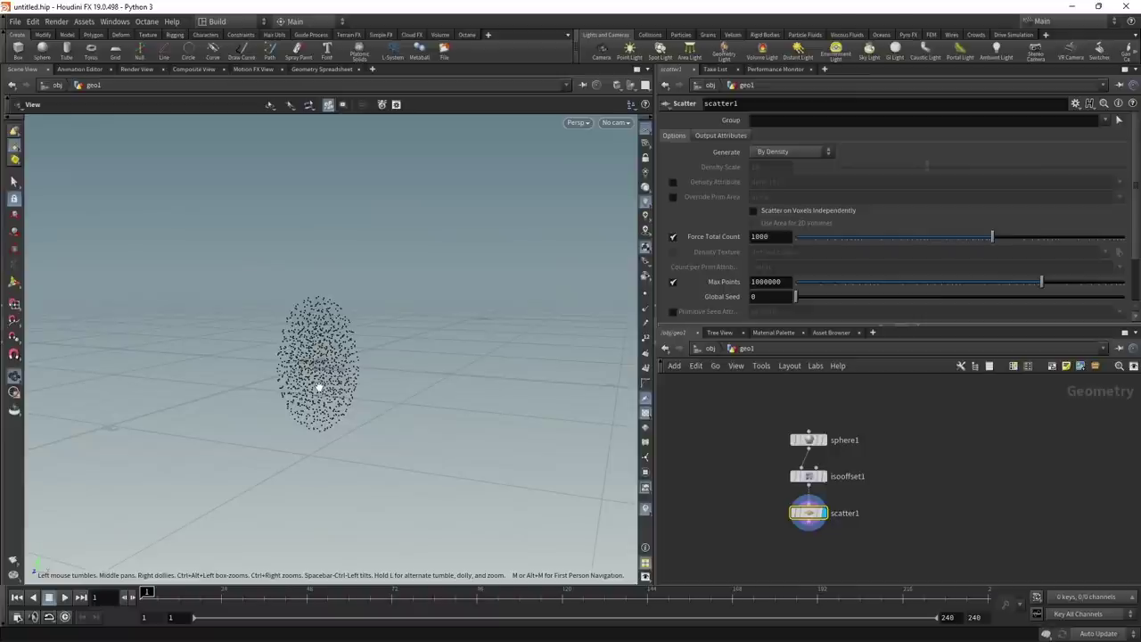
scroll(1134, 243, "down", 3)
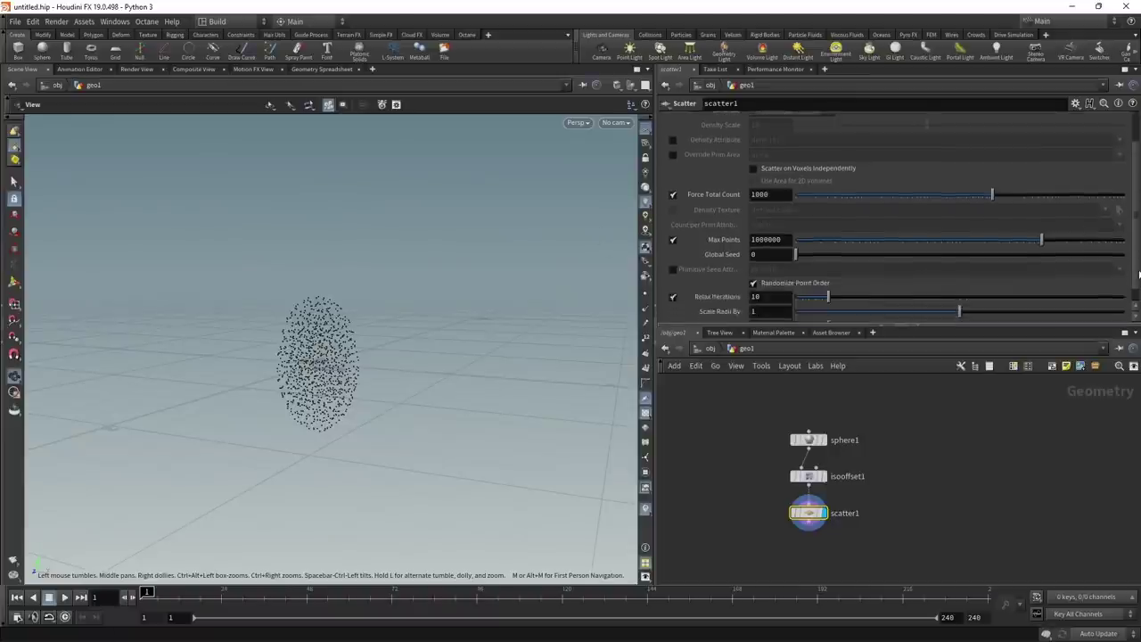
left_click(774, 280)
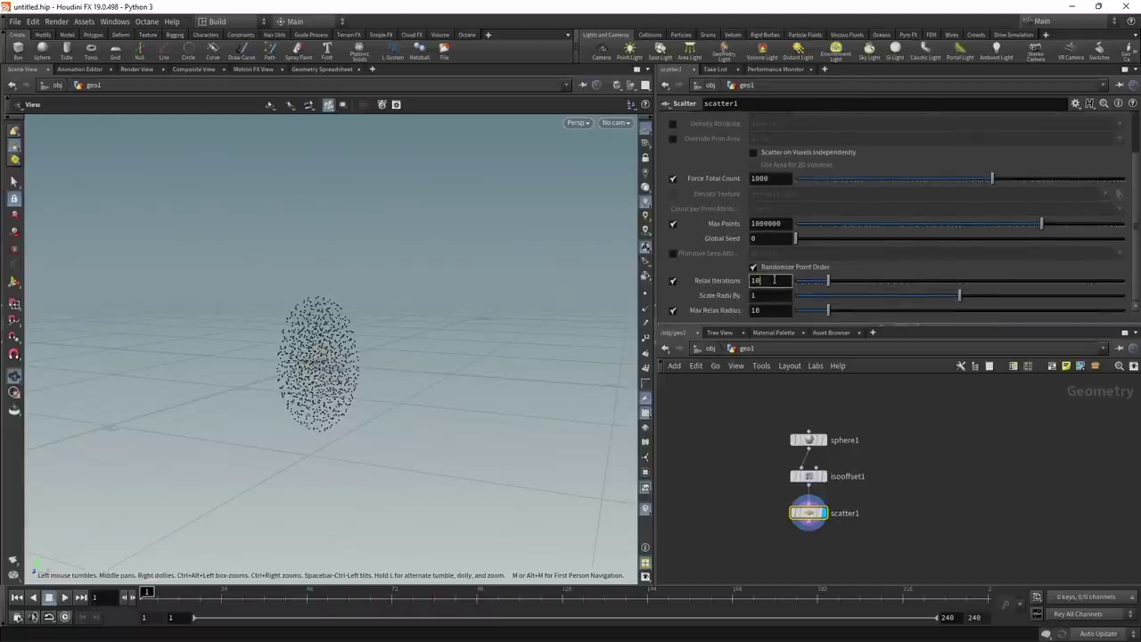
type("0")
key("Return")
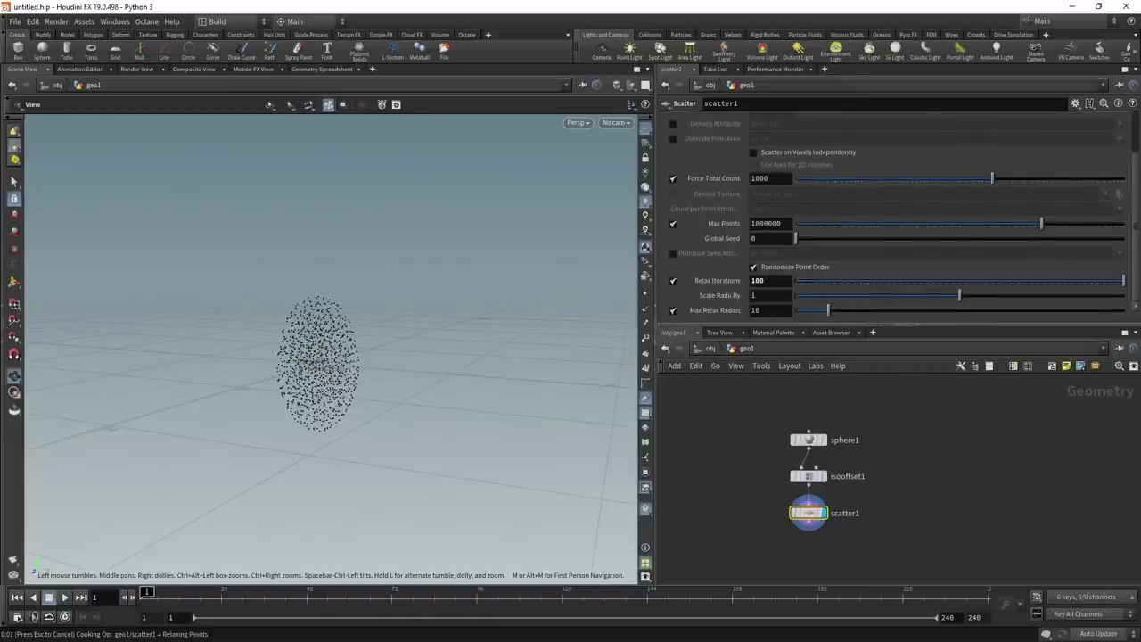
- Set the Scatter node's force total count to 16 and its global seed to 2
double_click(760, 178)
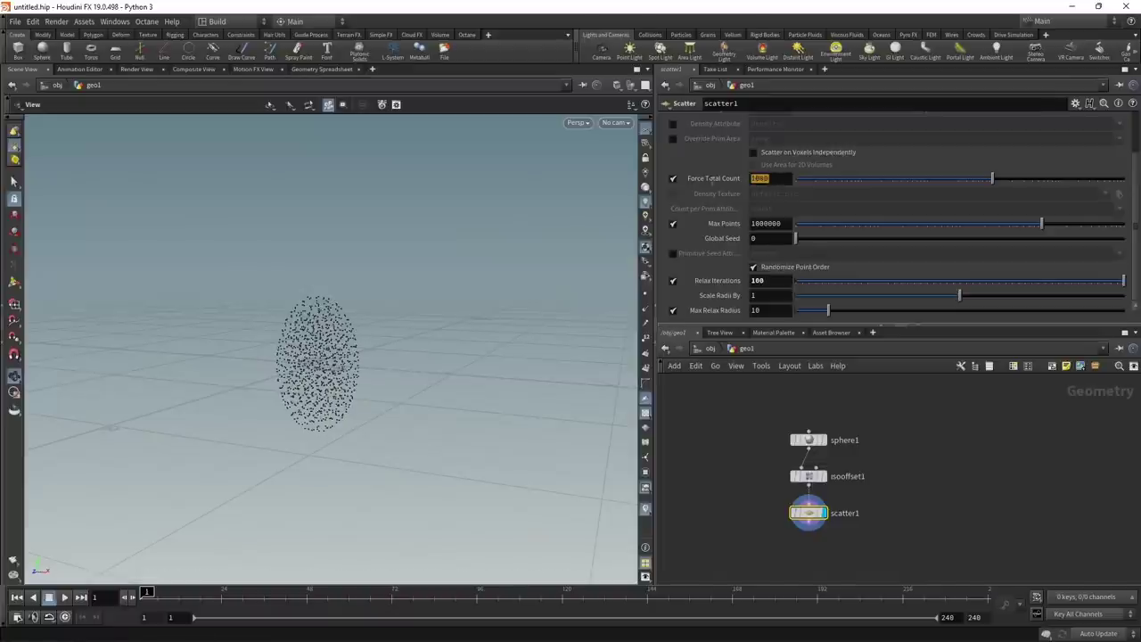
type("16")
key("Return")
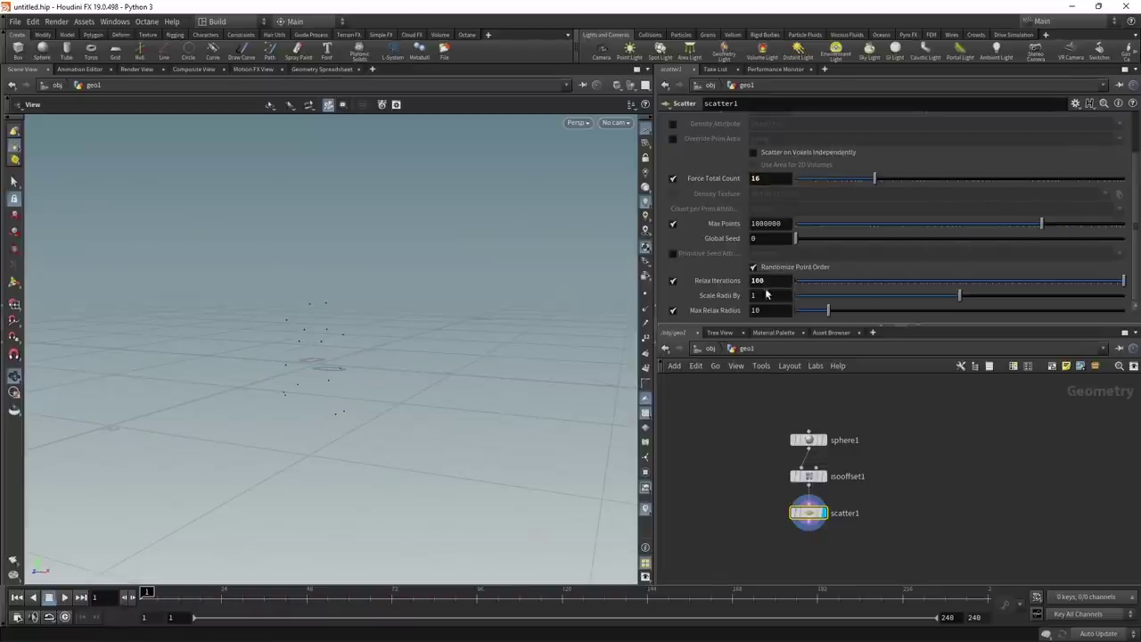
double_click(769, 239)
type("2")
key("Return")
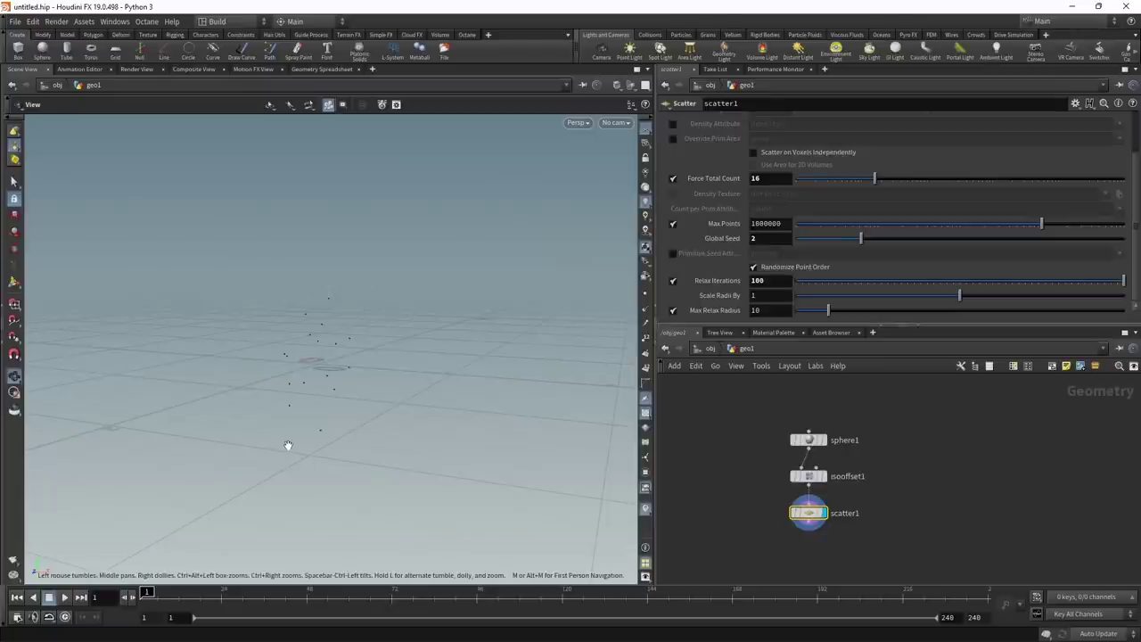
left_click(758, 310)
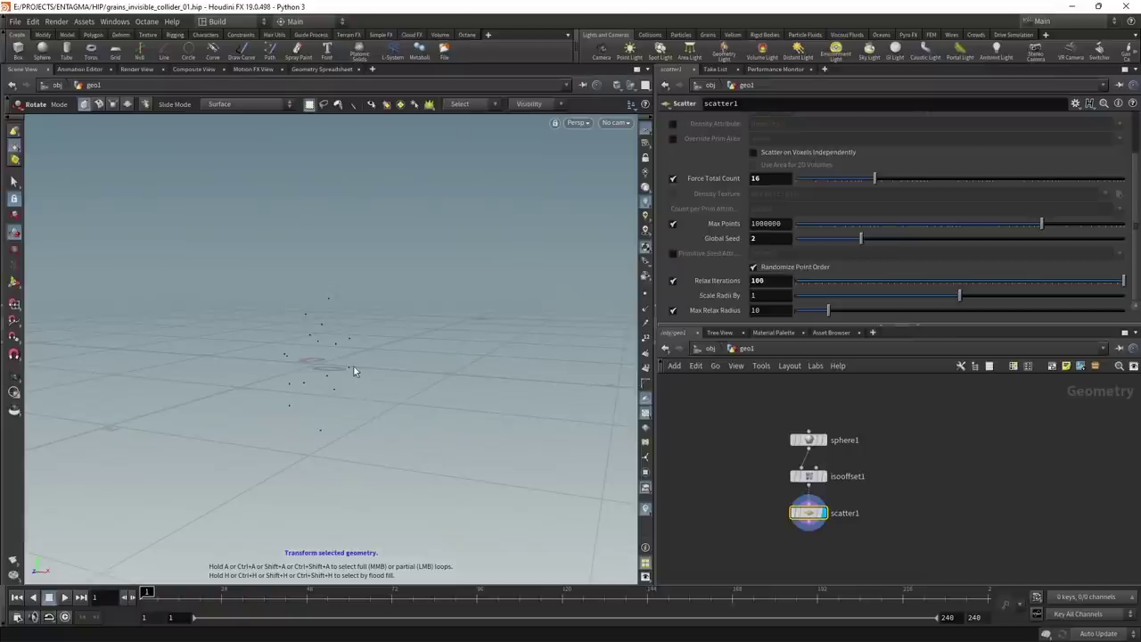
- Add a Copy to Points node below the Scatter node and wire the scattered points into its target points input
middle_click_drag(721, 569, 771, 509)
key("Tab")
type("copy")
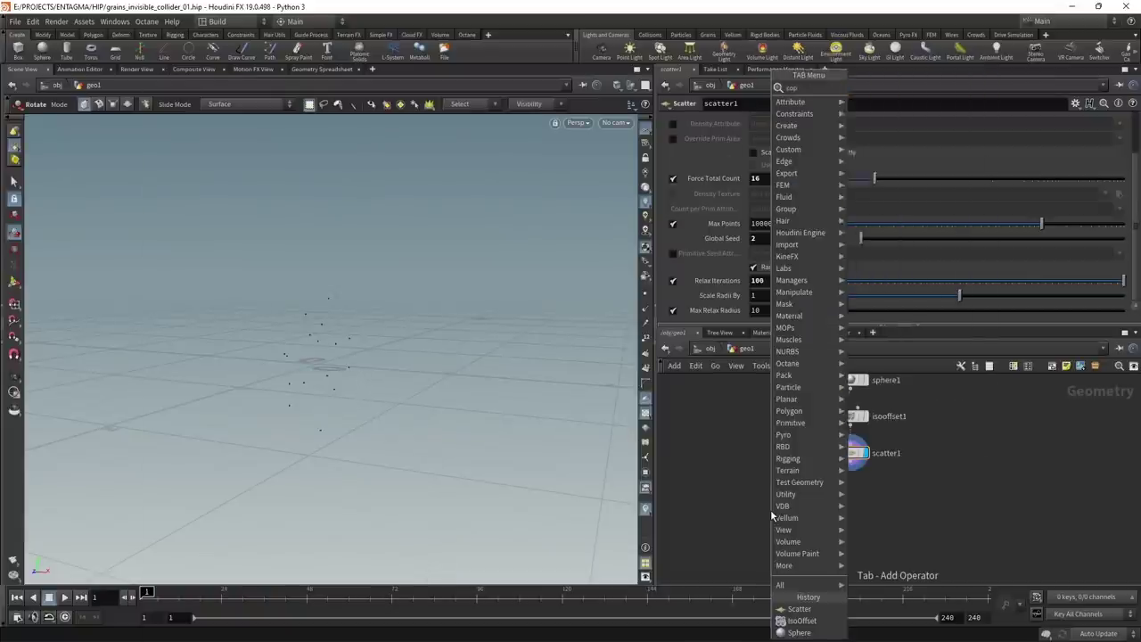
key("Return")
left_click(805, 522)
left_click(850, 463)
key("Escape")
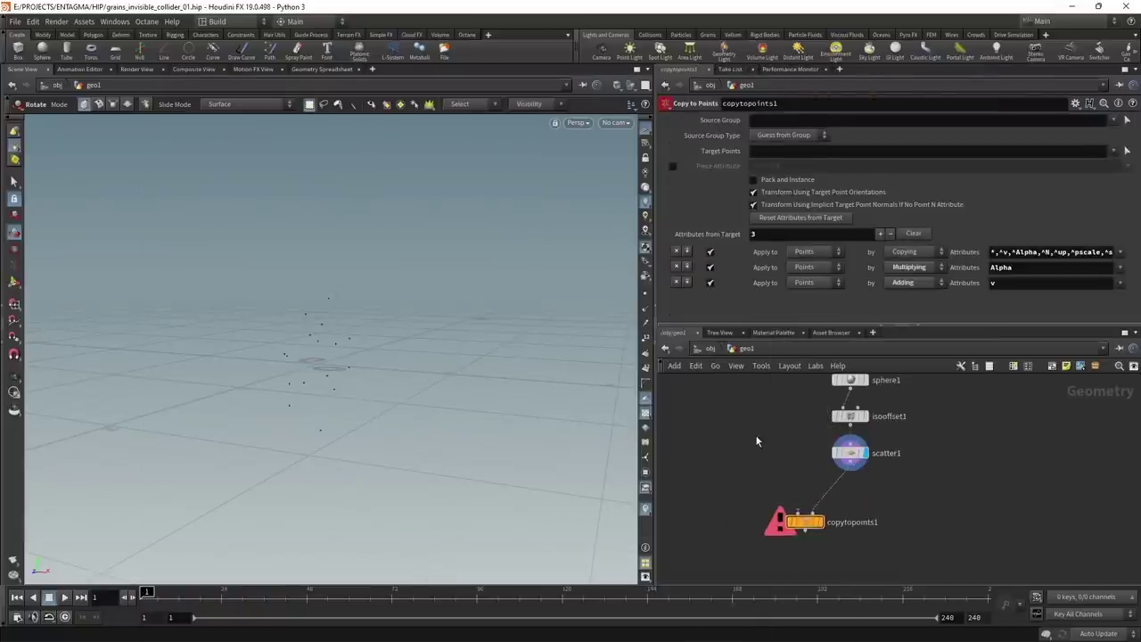
- Add a second Sphere node and wire it into the source geometry input of the Copy to Points node
key("Tab")
type("sphere")
key("Return")
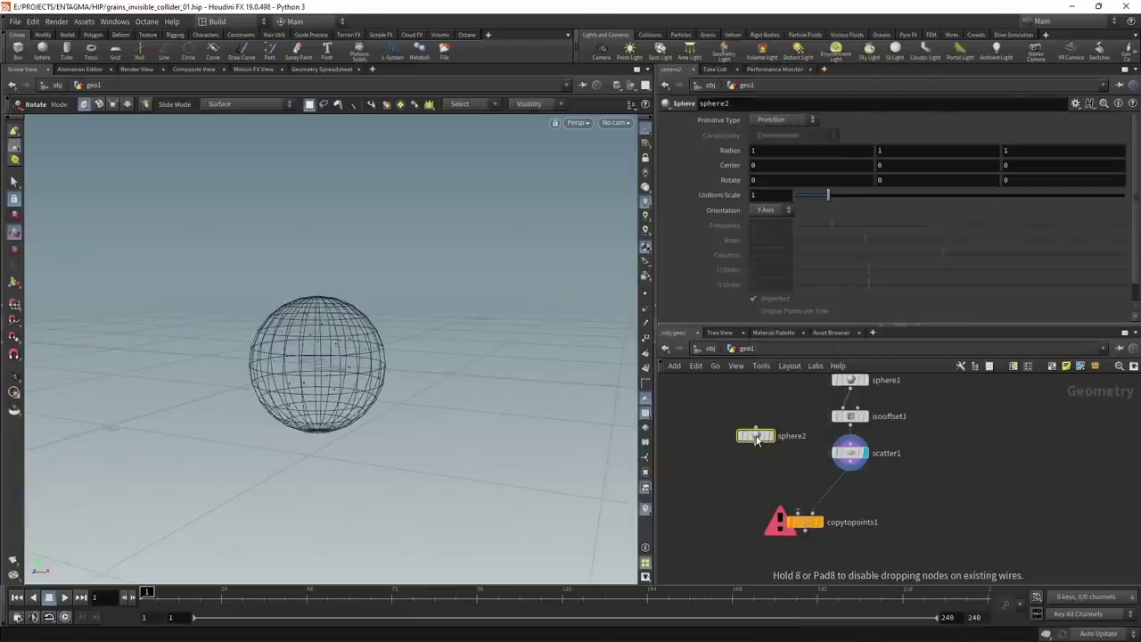
left_click(757, 445)
left_click(798, 513)
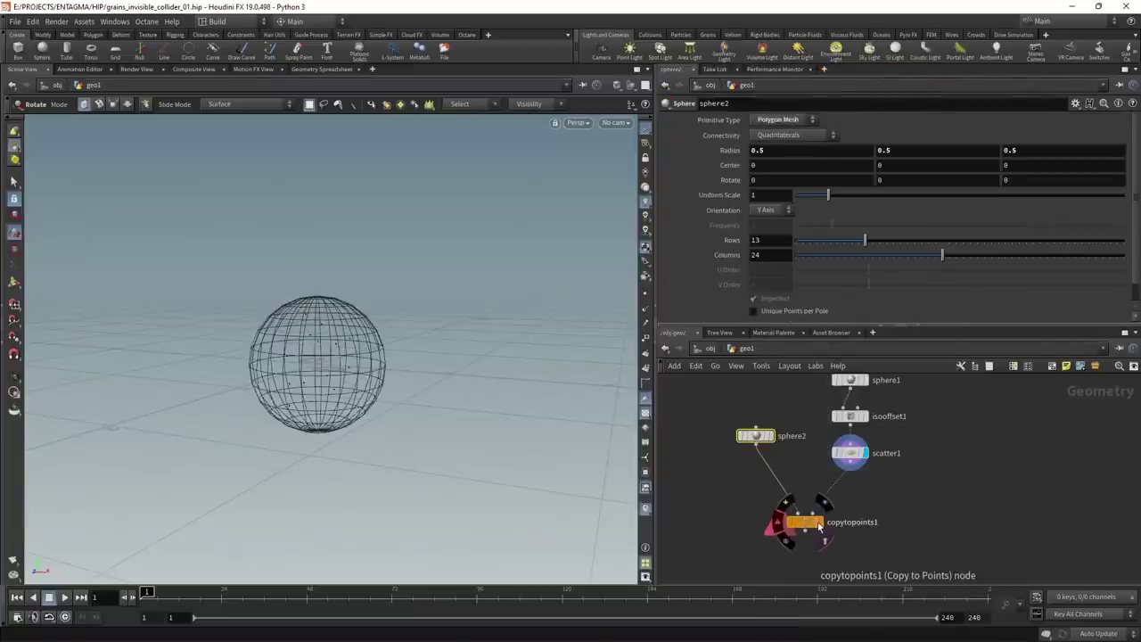
- Display the Copy to Points result and tidy the node's position beneath its two inputs
left_click(823, 504)
left_click_drag(805, 522, 811, 509)
left_click_drag(704, 491, 762, 427)
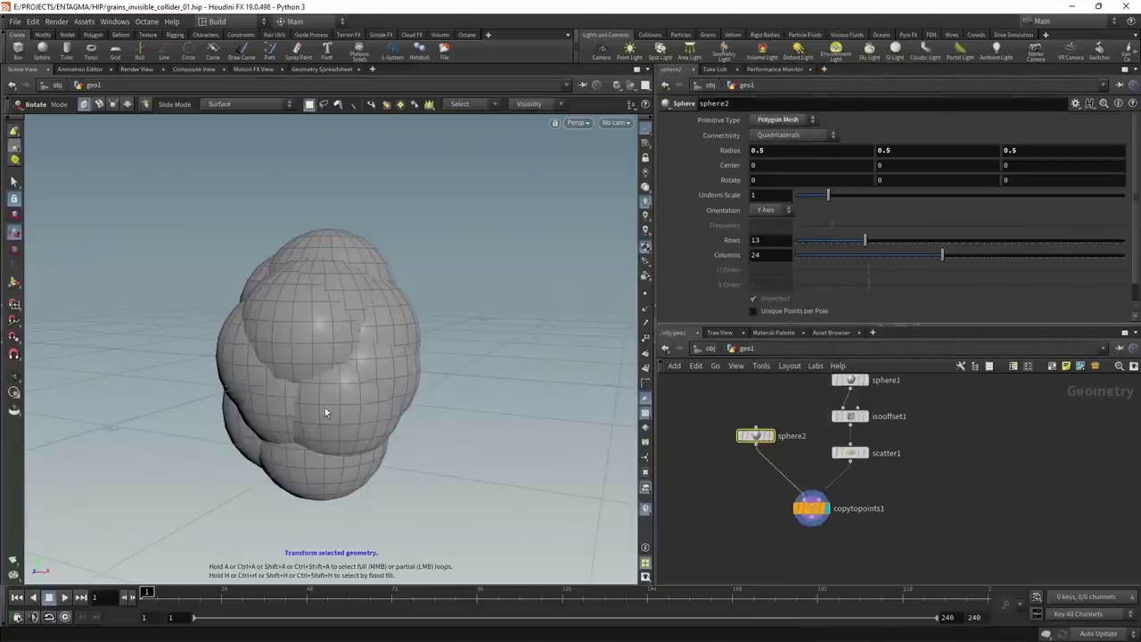
- Change the copied sphere's primitive type to Polygon and set its frequency to 16
left_click(779, 119)
left_click(776, 133)
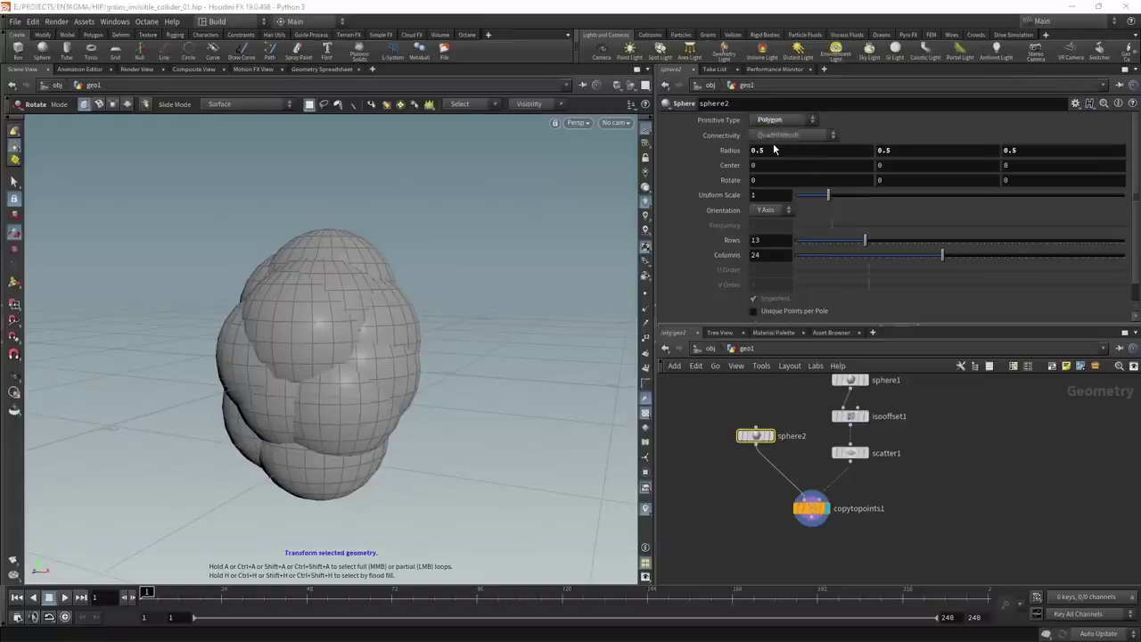
double_click(772, 224)
type("16")
key("Return")
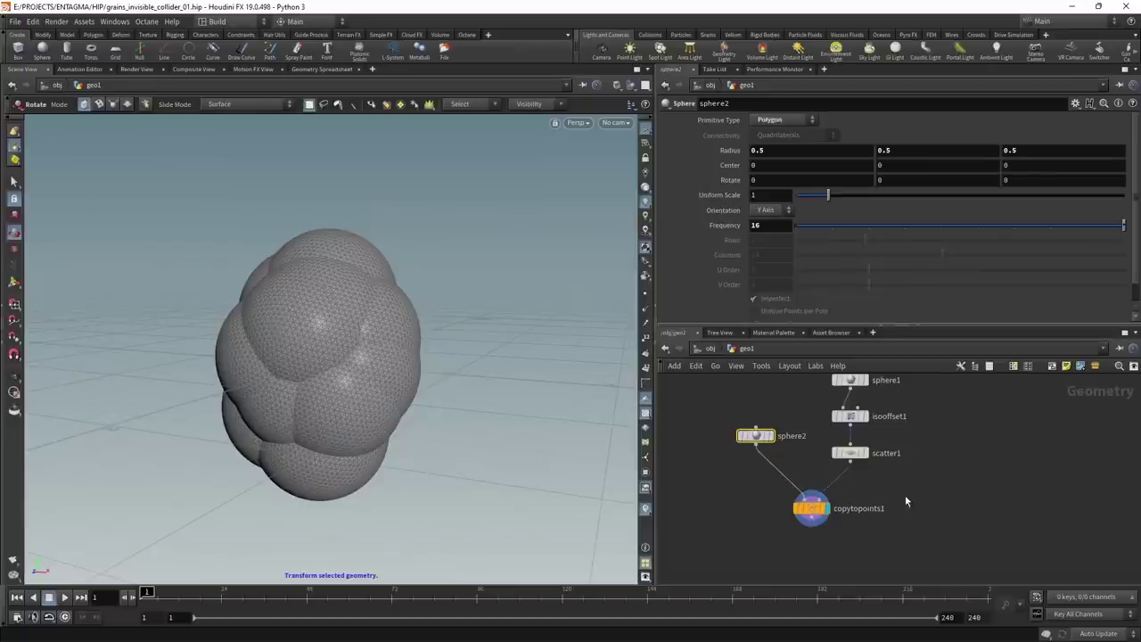
- Insert an Attribute Randomize node between the Scatter and Copy to Points nodes
key("Tab")
type("att")
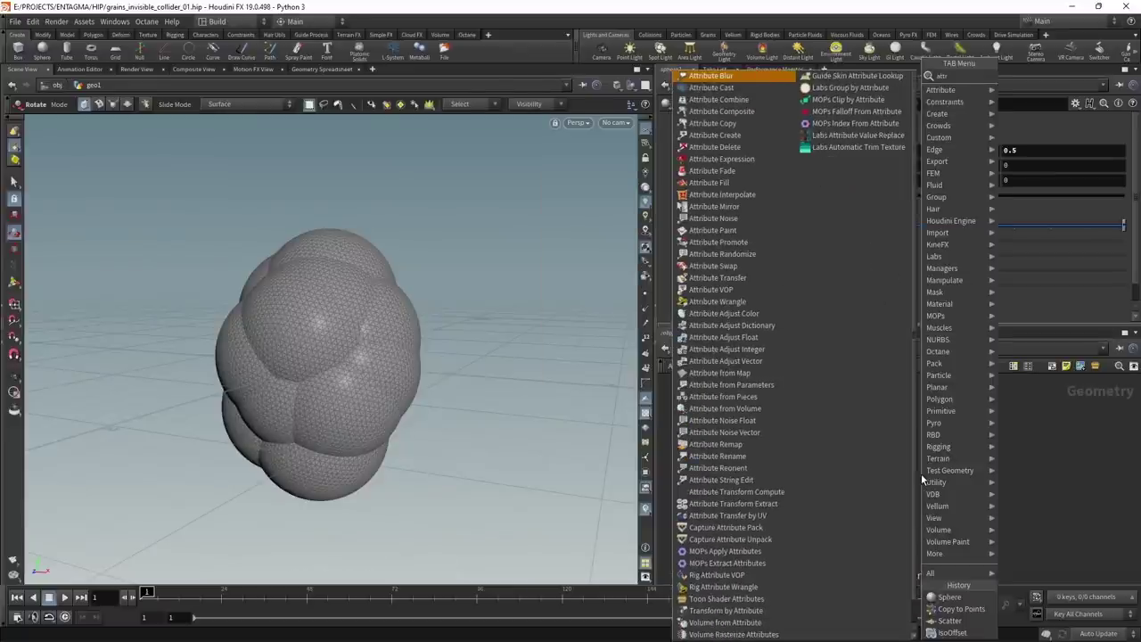
type("r ra")
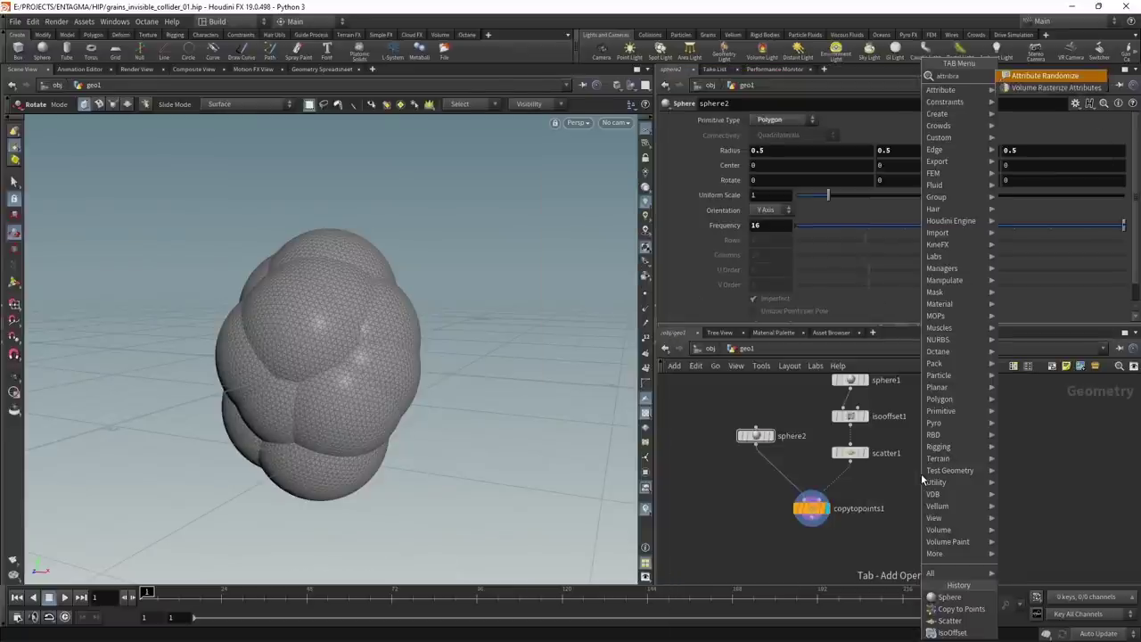
key("Return")
left_click(906, 478)
left_click_drag(890, 486, 834, 496)
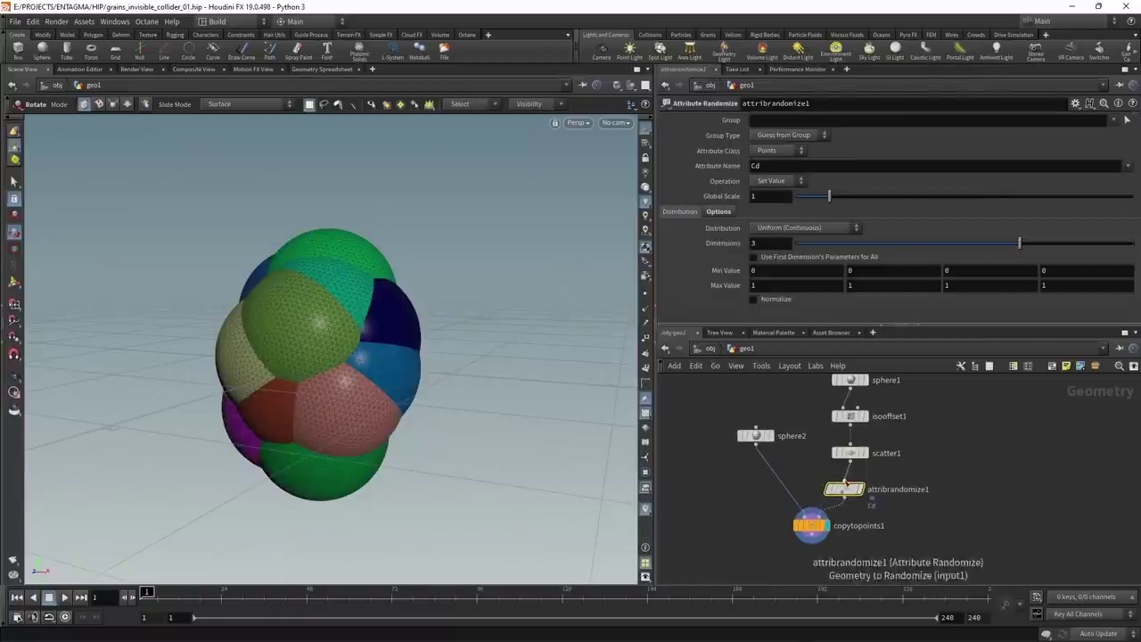
- Make the Attribute Randomize node randomize pscale with dimensions set to 1
double_click(798, 165)
type("pscale")
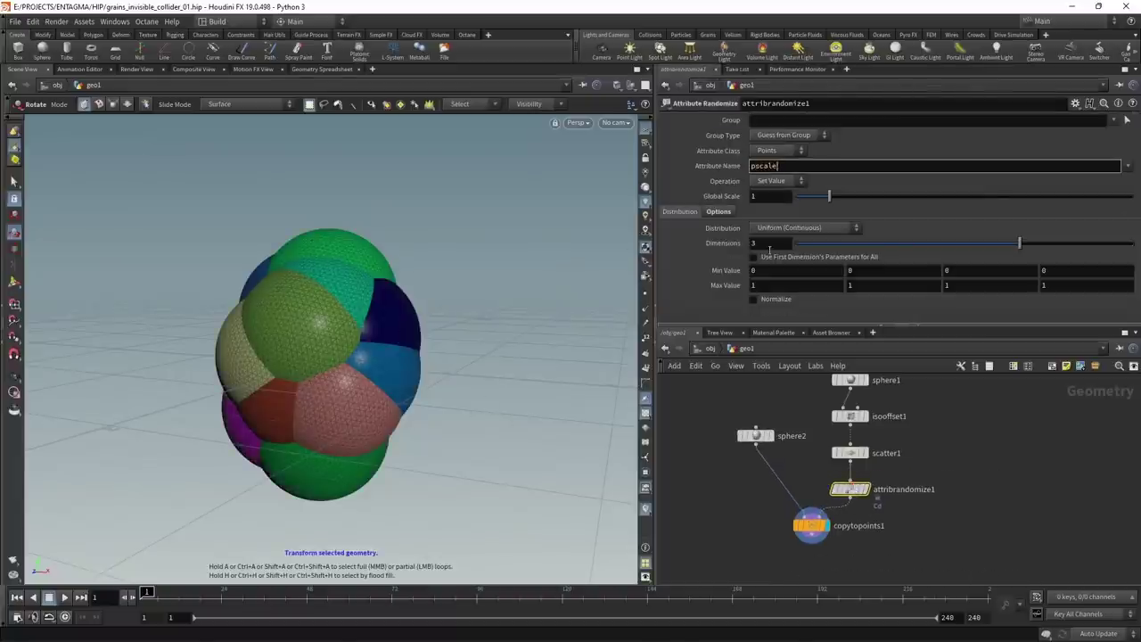
left_click(769, 248)
type("1")
key("Return")
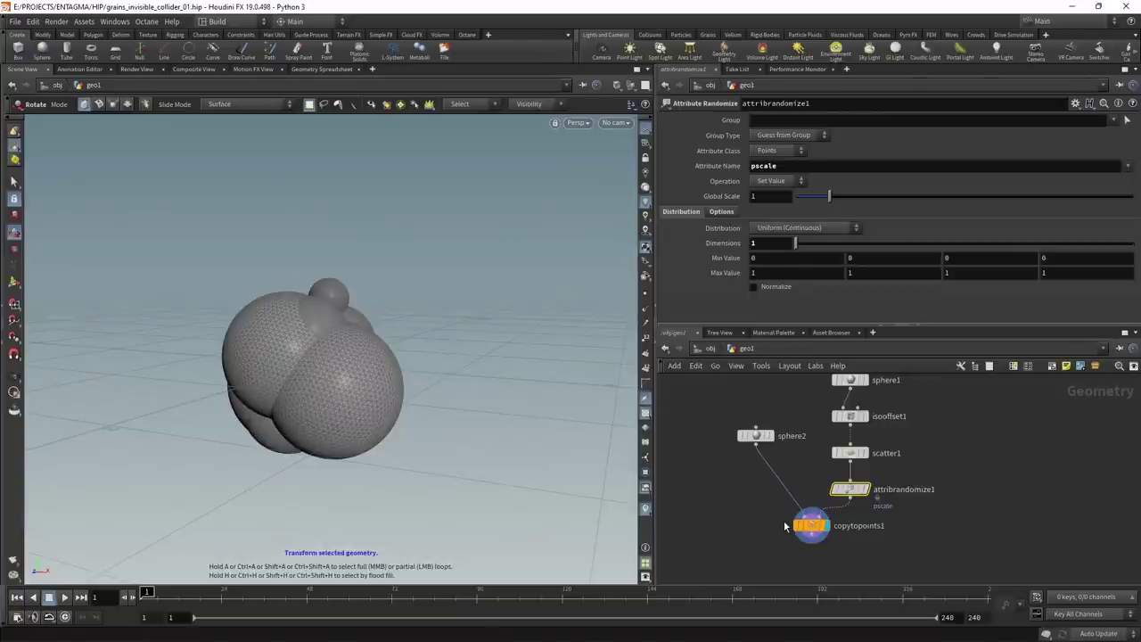
- Move sphere2 level with the Attribute Randomize node and set the pscale range to minimum 0.4 and maximum 0.6
left_click_drag(756, 443, 760, 496)
left_click(800, 258)
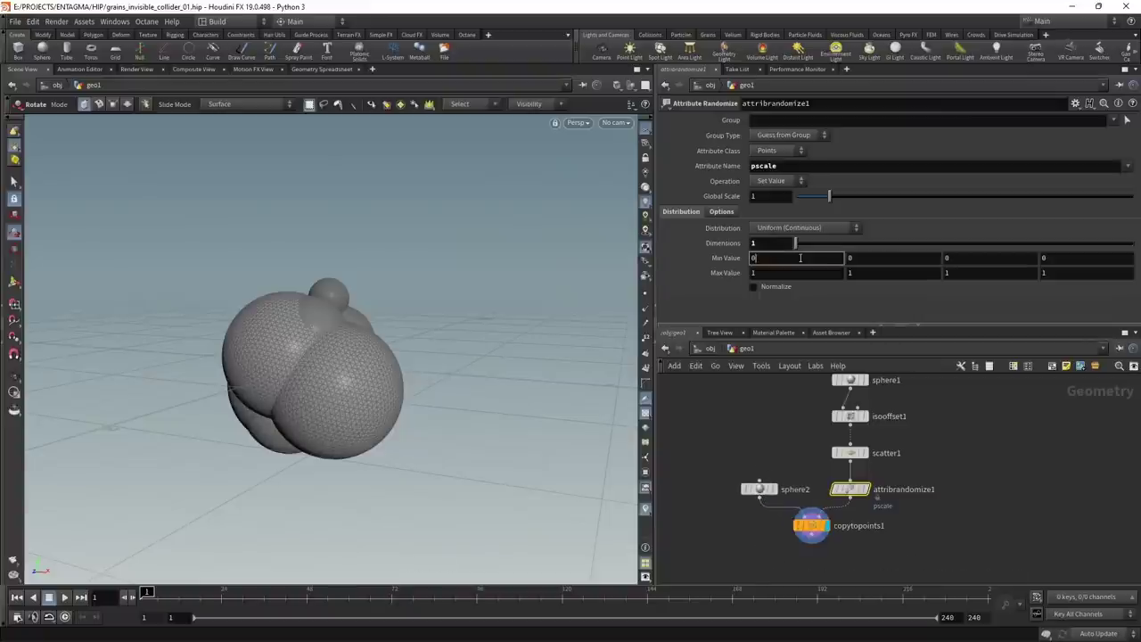
type(".4")
key("Return")
left_click(764, 273)
key("BackSpace")
type("0.6")
key("Return")
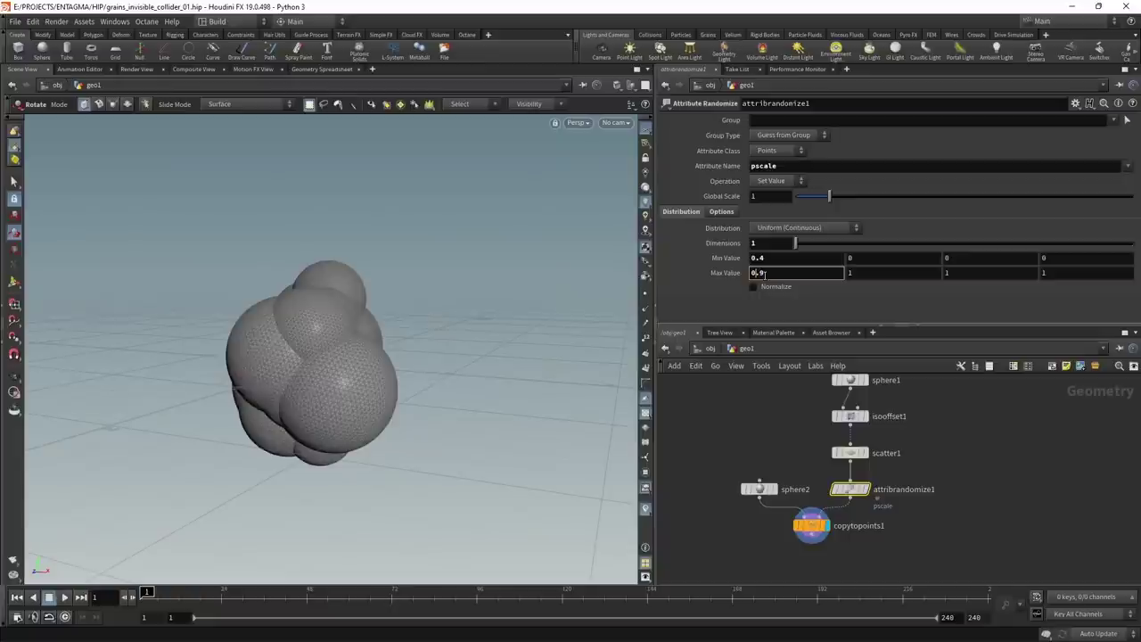
- Save the scene file and inspect the cluster of differently sized spheres up close
key("Escape")
left_click_drag(302, 369, 208, 359)
key("ctrl+s")
middle_click_drag(208, 359, 356, 349, "alt")
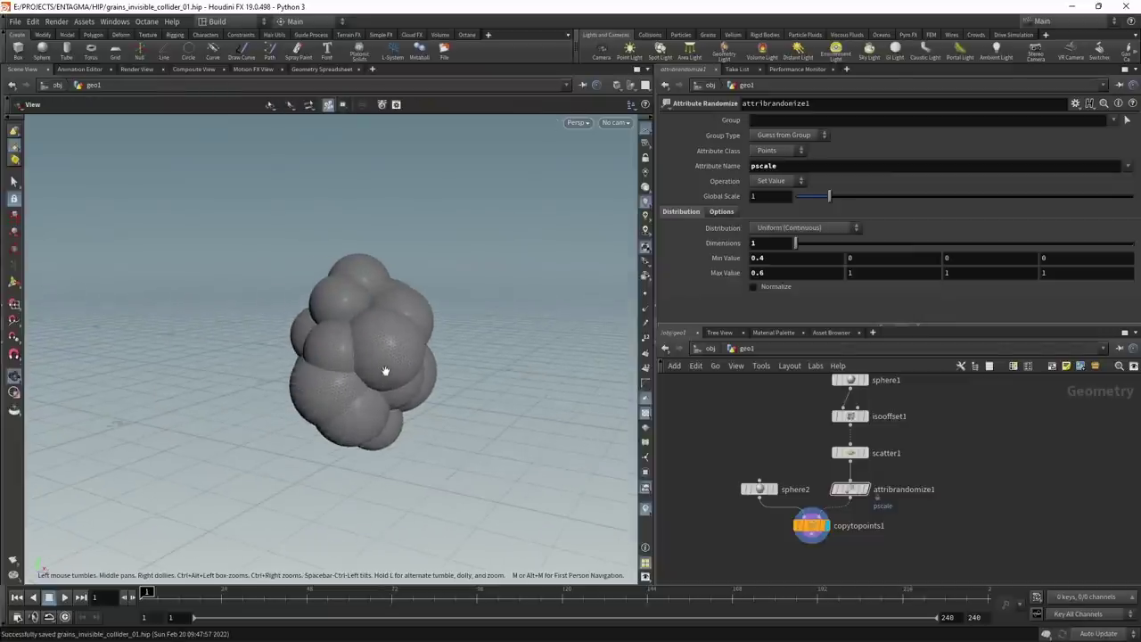
scroll(383, 374, "up", 3)
key("r")
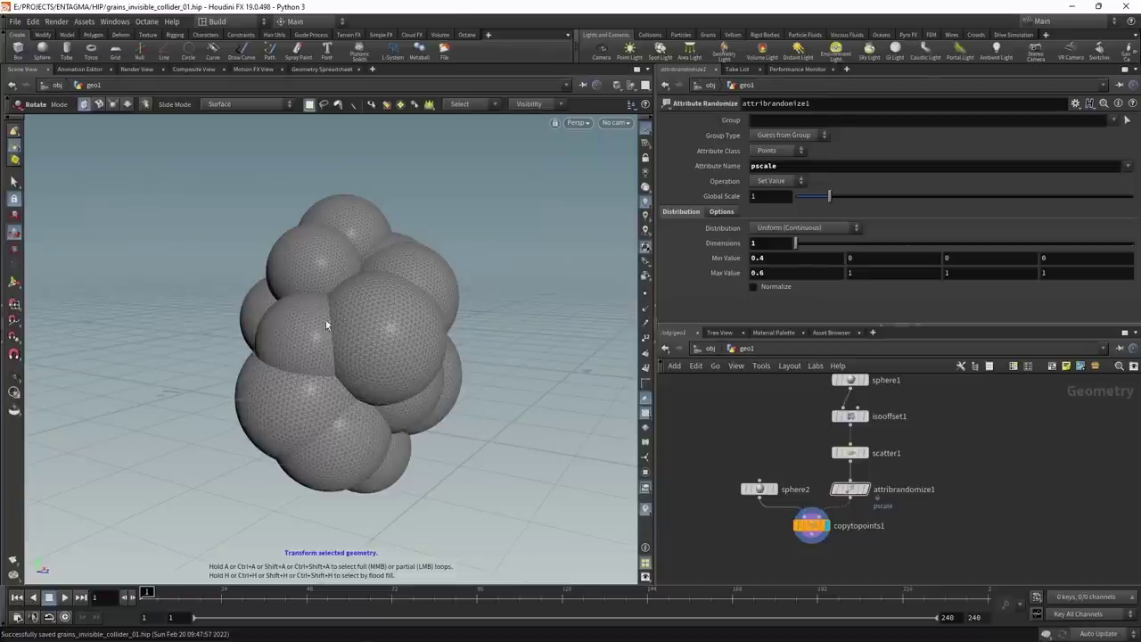
- Add a VDB from Polygons node below Copy to Points, wire the sphere cluster into it and display it
middle_click_drag(917, 483, 939, 376)
left_click(833, 417)
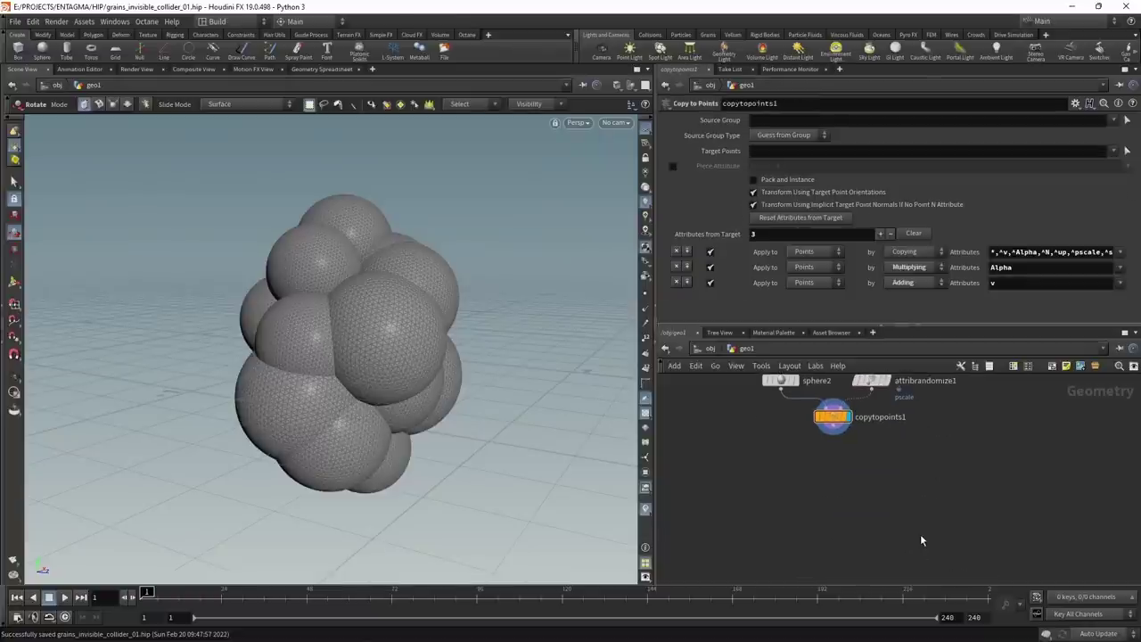
key("Tab")
type("vdb")
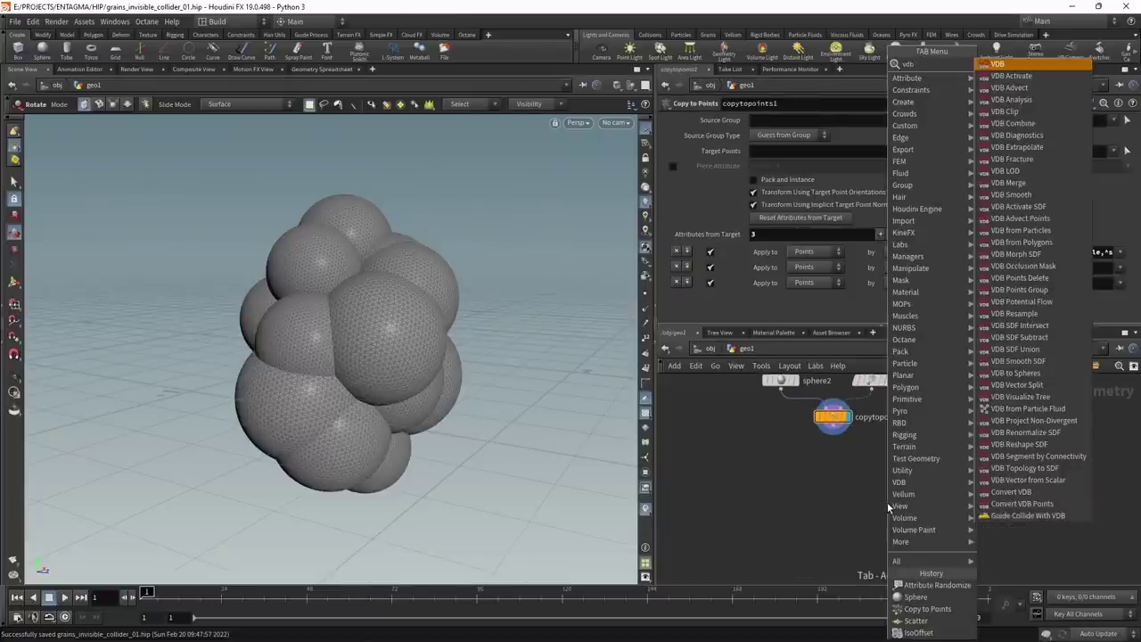
type("frompol")
key("Return")
left_click(888, 504)
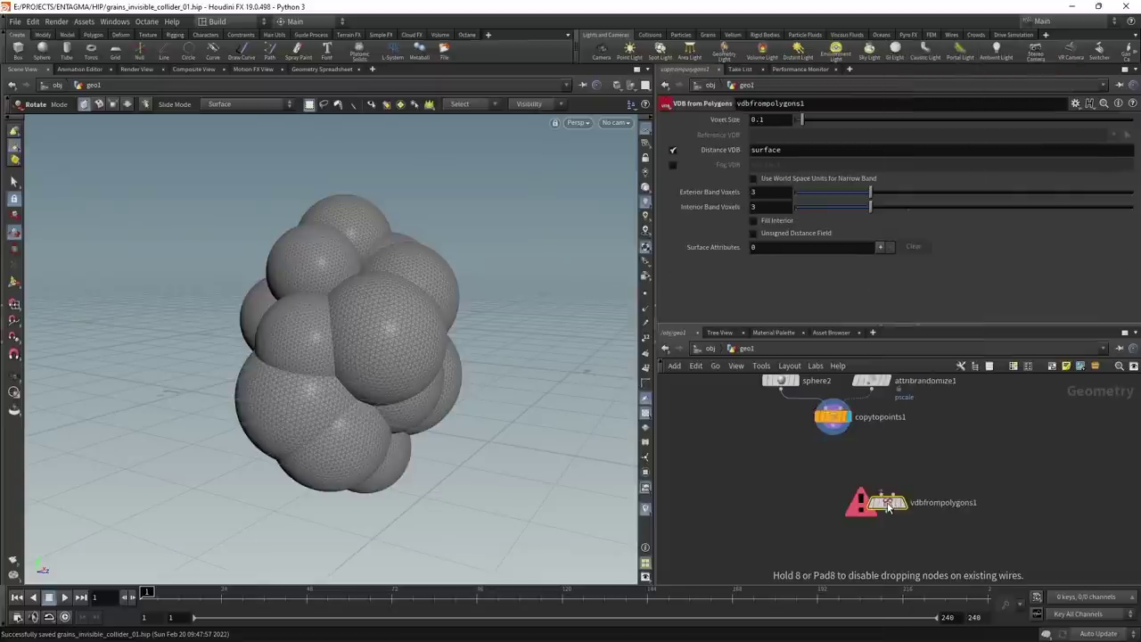
left_click_drag(888, 508, 834, 486)
left_click(833, 434)
left_click(835, 475)
left_click(853, 501)
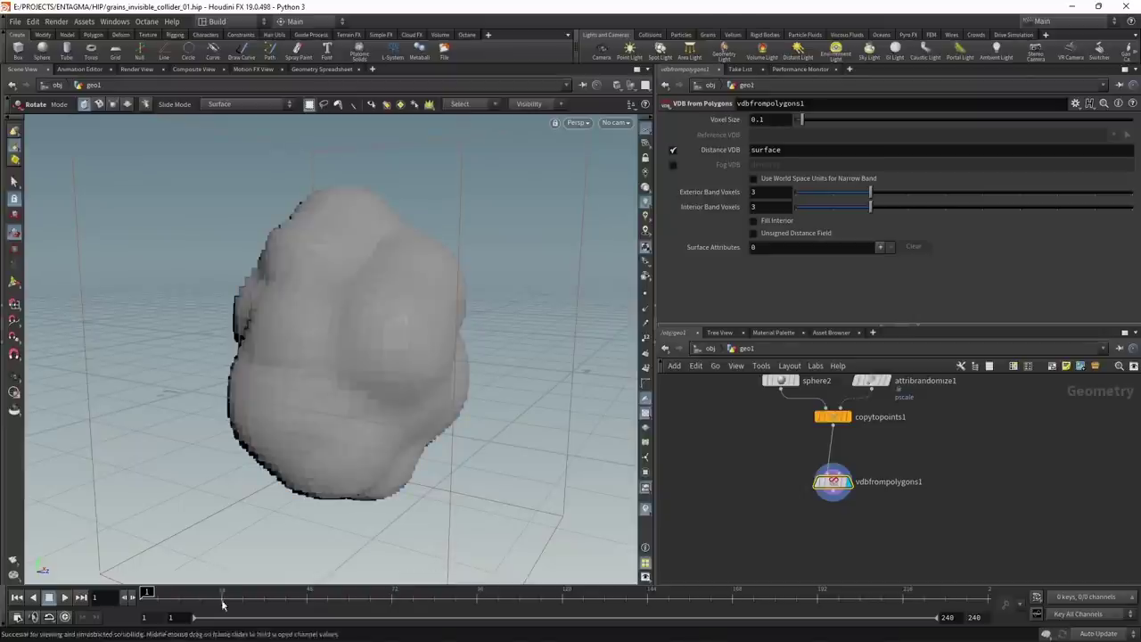
- Set the VDB from Polygons voxel size to 0.0025 and enable Fill Interior
left_click(775, 120)
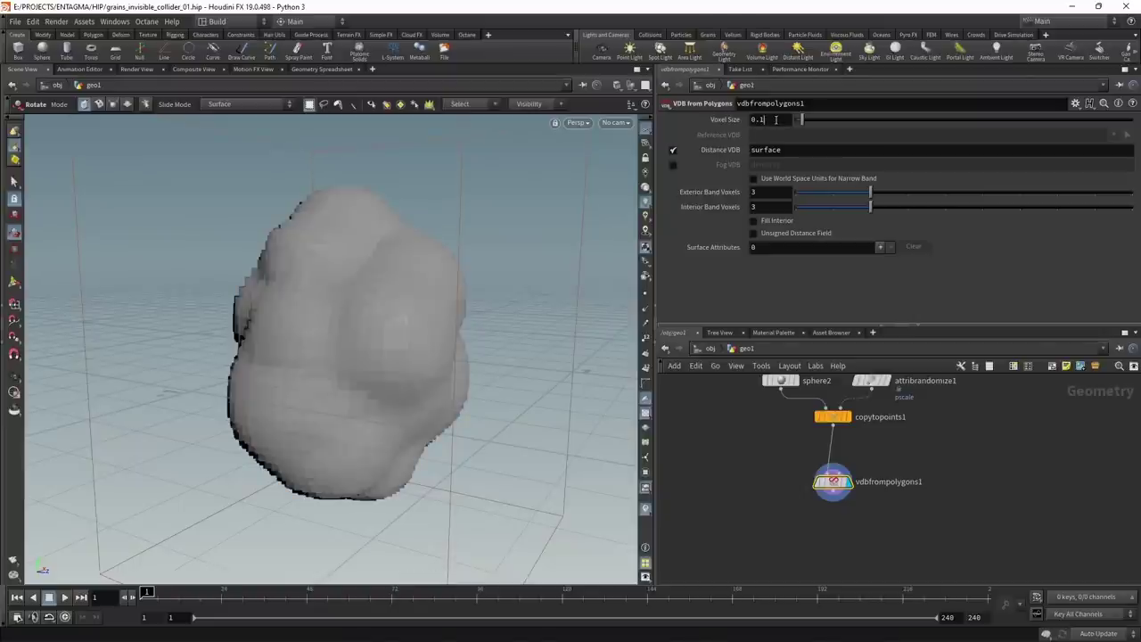
key("BackSpace")
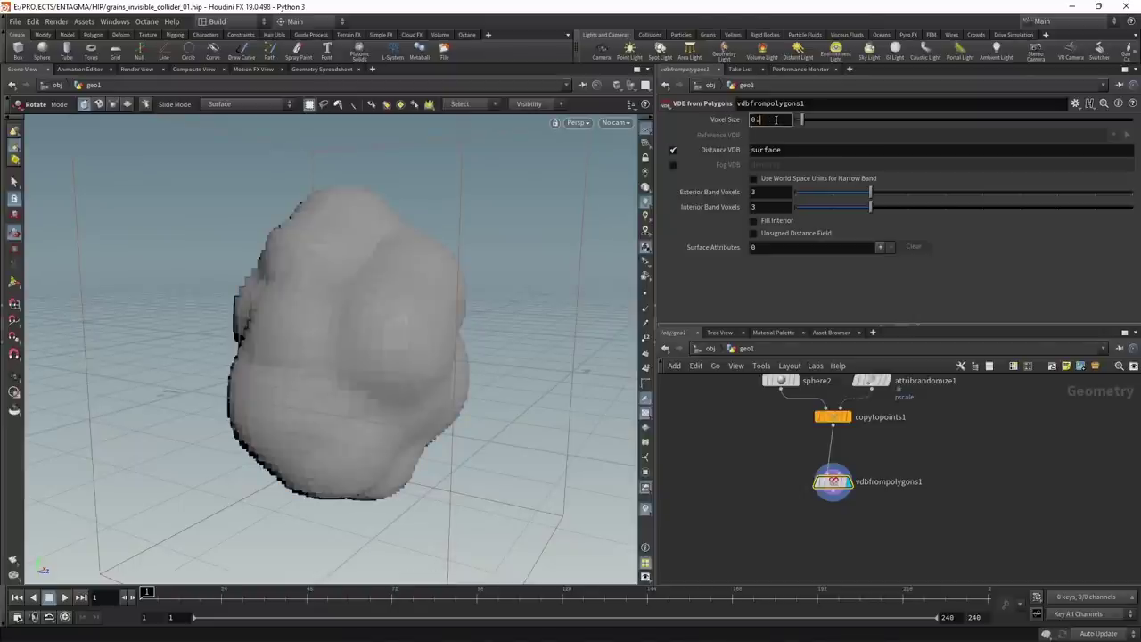
type("0025")
key("Return")
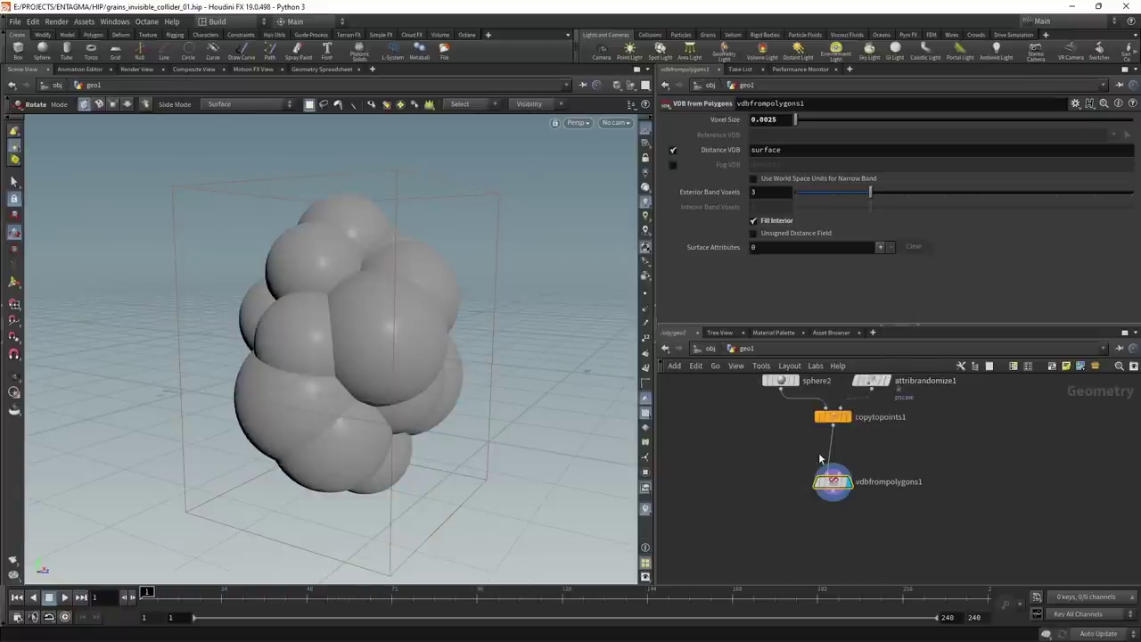
- Append a VDB Reshape SDF node after the VDB from Polygons node
key("Tab")
type("vdbre")
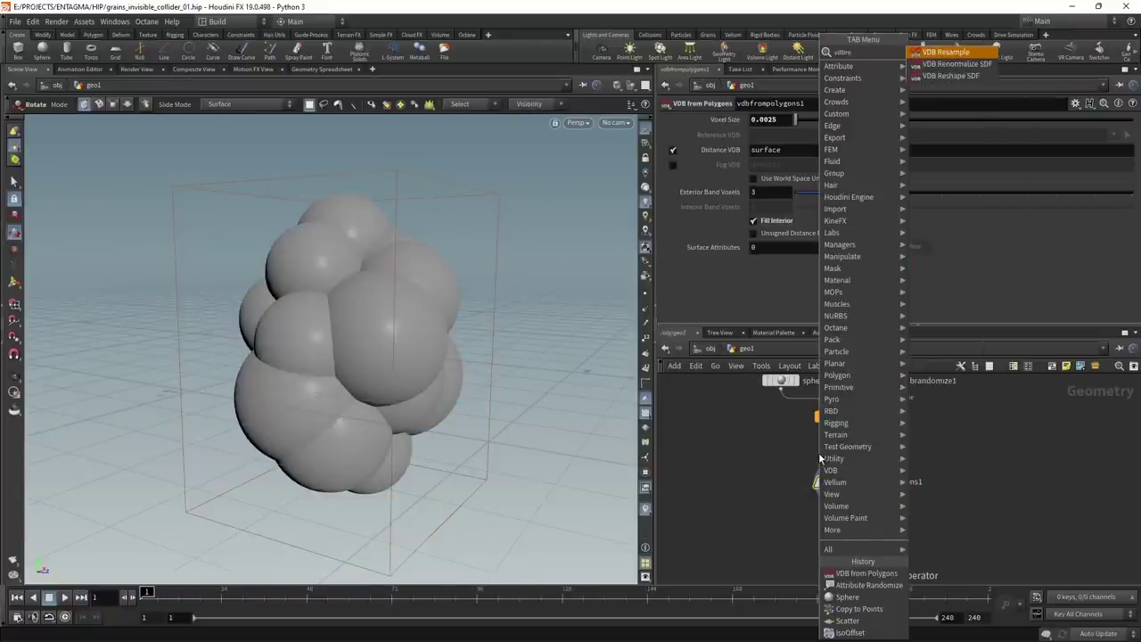
key("Down")
key("Down")
key("Return")
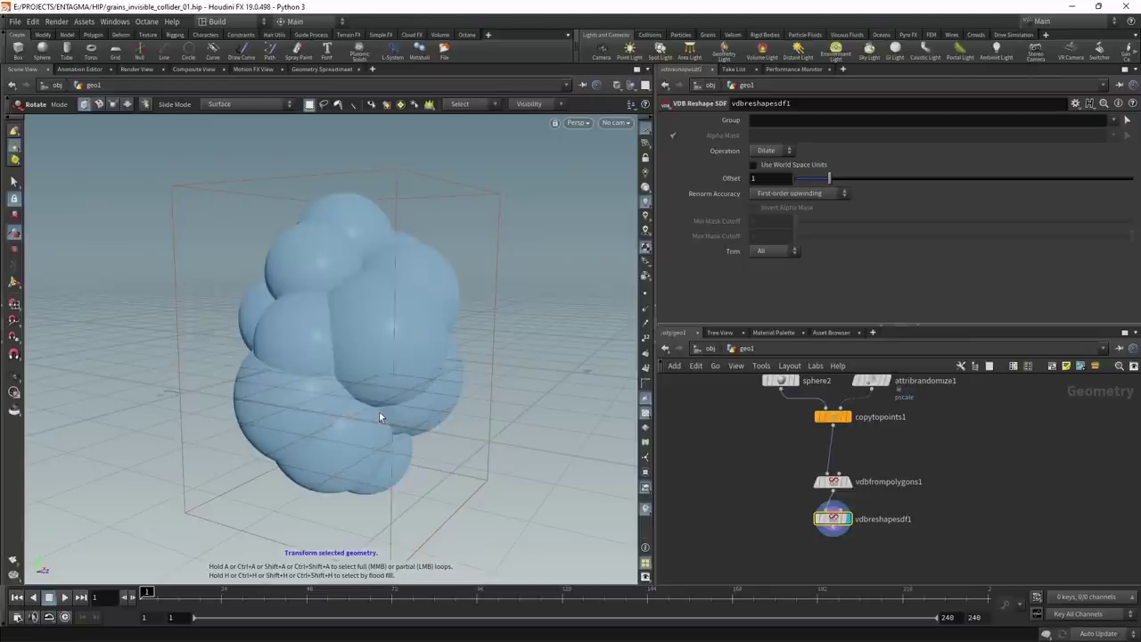
- Set the VDB Reshape SDF node to Erode with an offset of 48
left_click(770, 151)
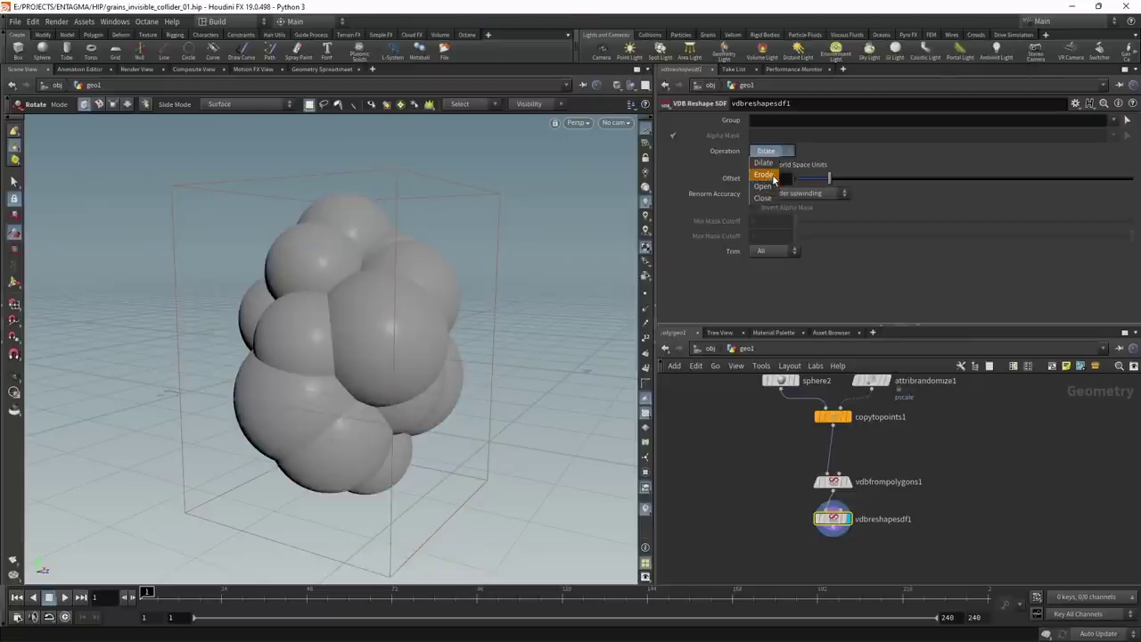
left_click(769, 174)
left_click(774, 179)
key("Return")
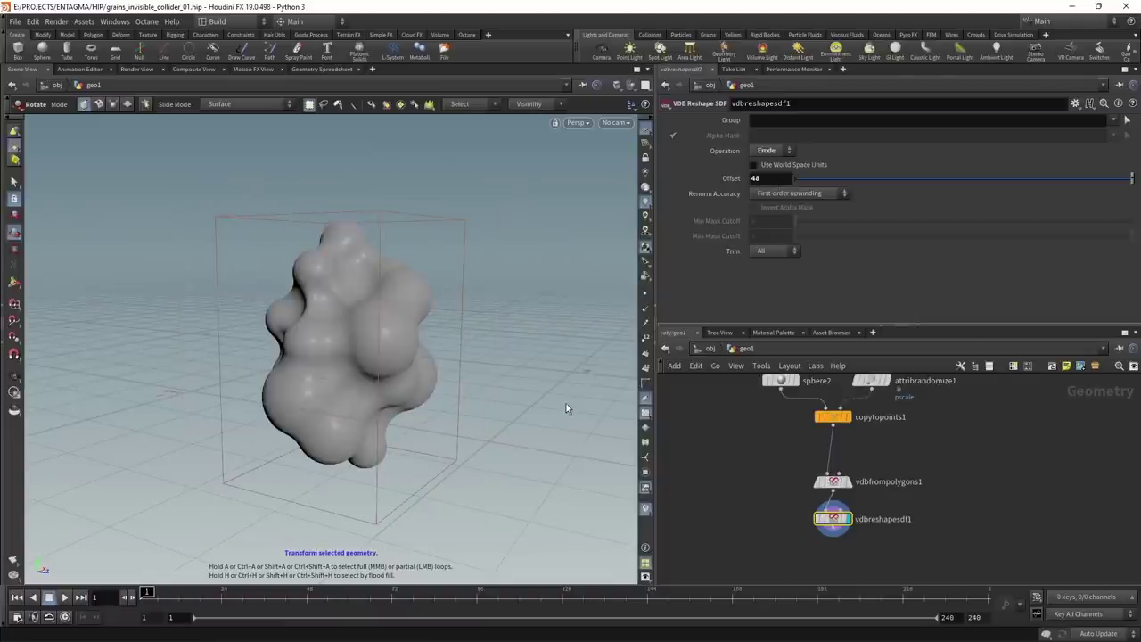
- Duplicate the VDB Reshape SDF node as a second branch of VDB from Polygons, set to Dilate with an offset of 1
left_click_drag(845, 570, 786, 528)
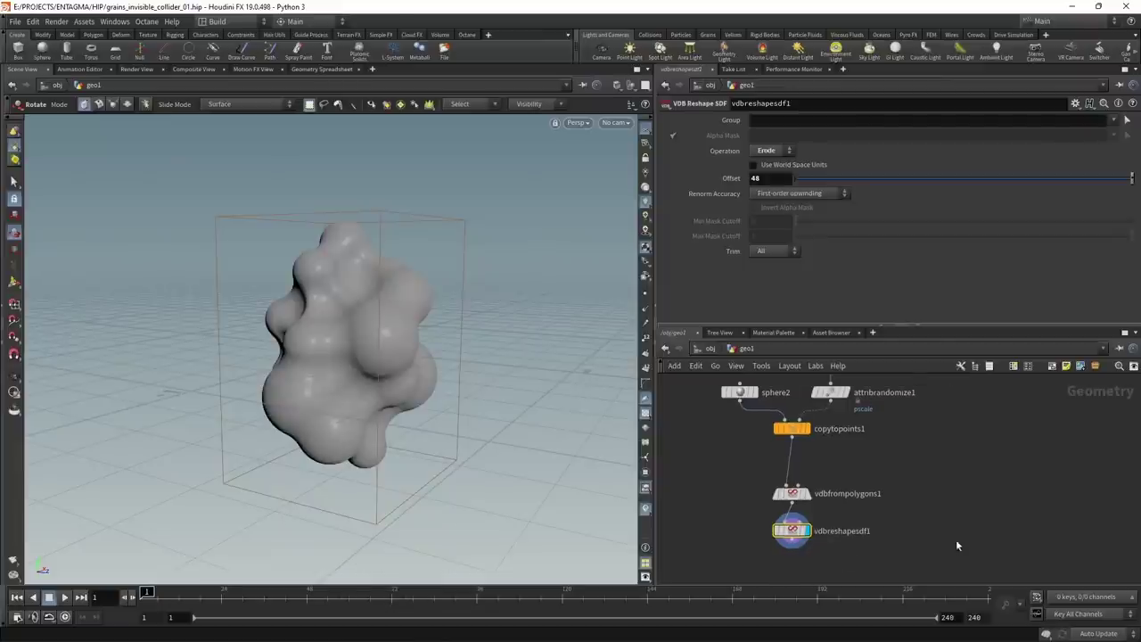
key("ctrl+c")
key("ctrl+v")
left_click(781, 151)
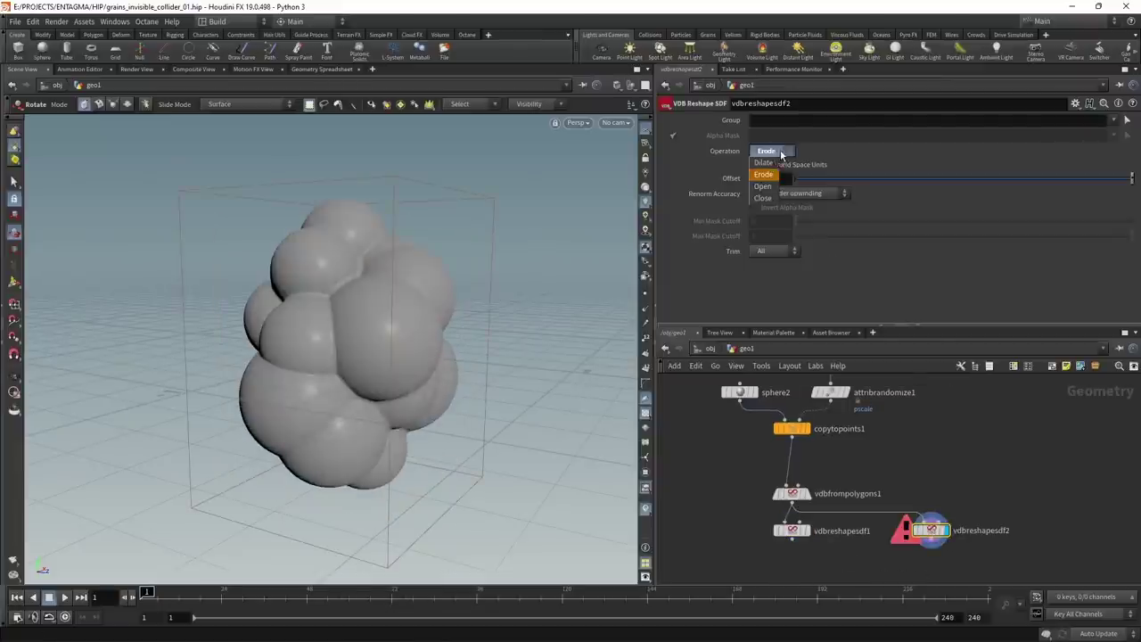
left_click(765, 163)
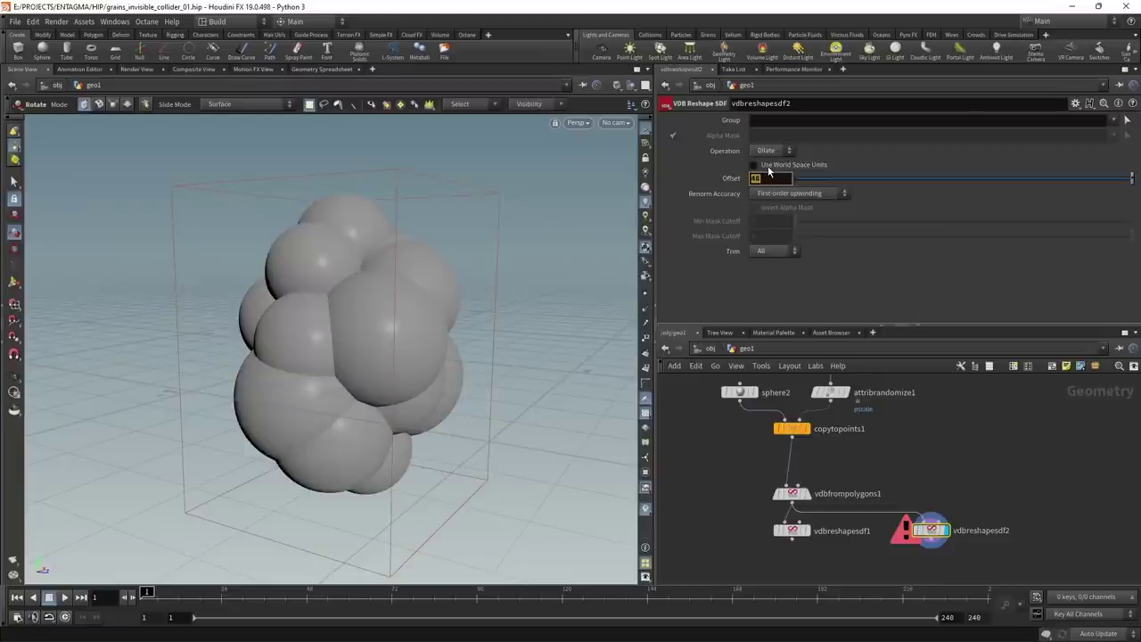
type("1")
key("Return")
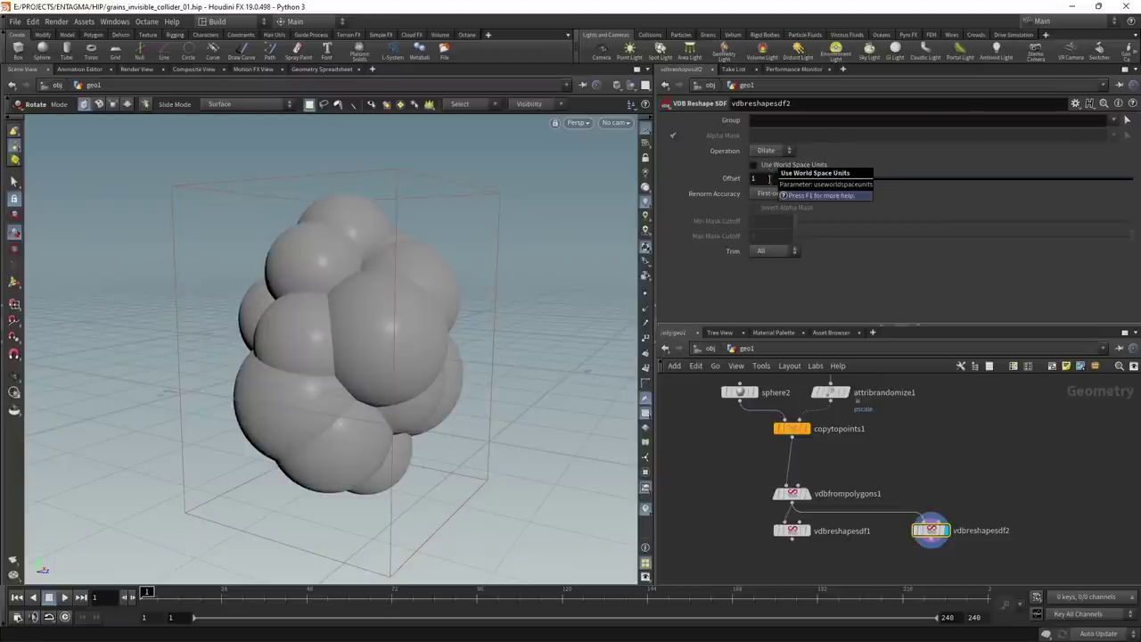
- Append a Convert VDB node after the dilating VDB Reshape SDF node
middle_click_drag(972, 493, 955, 438)
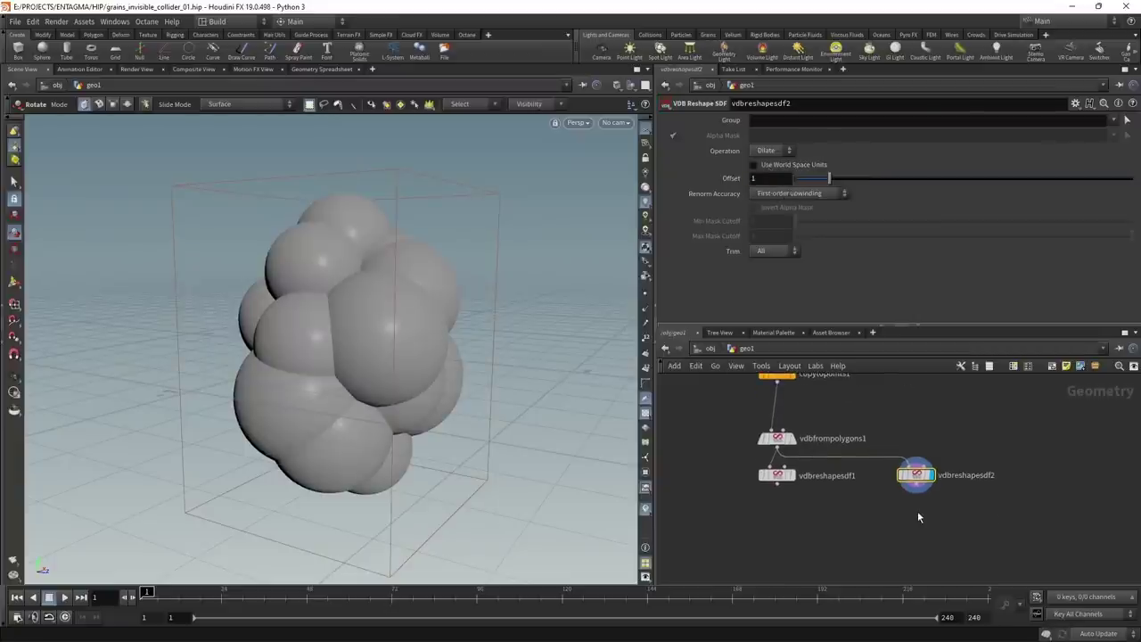
key("Tab")
type("conver")
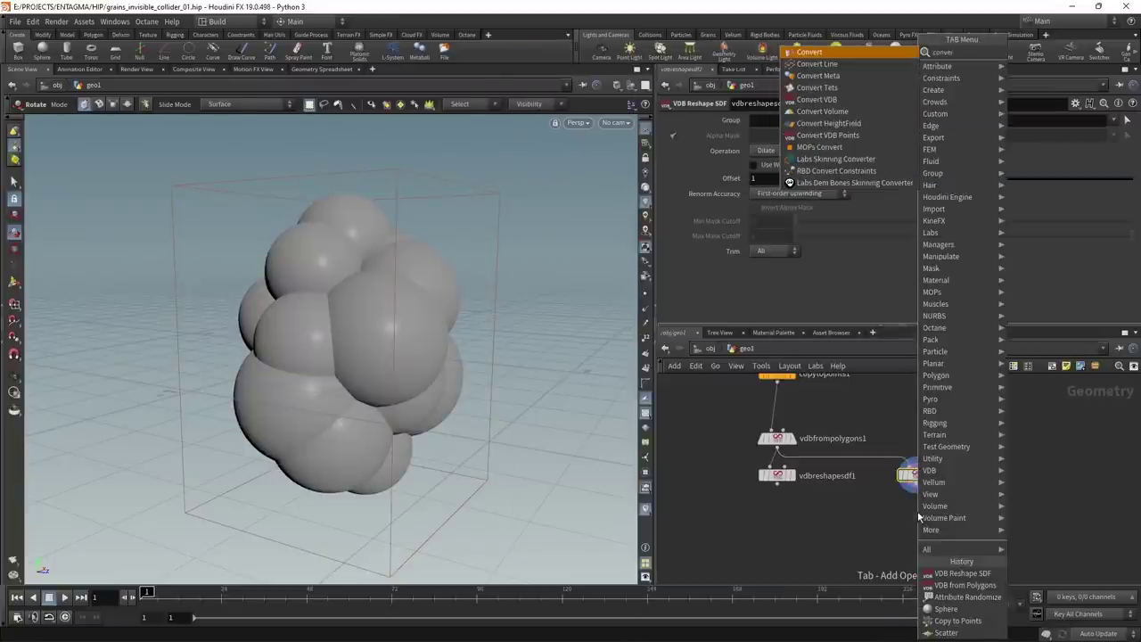
key("Down")
key("Down")
key("Down")
key("Down")
key("Return")
- Make the Convert VDB node output polygons with an adaptivity of 0.02
left_click(773, 138)
left_click(790, 174)
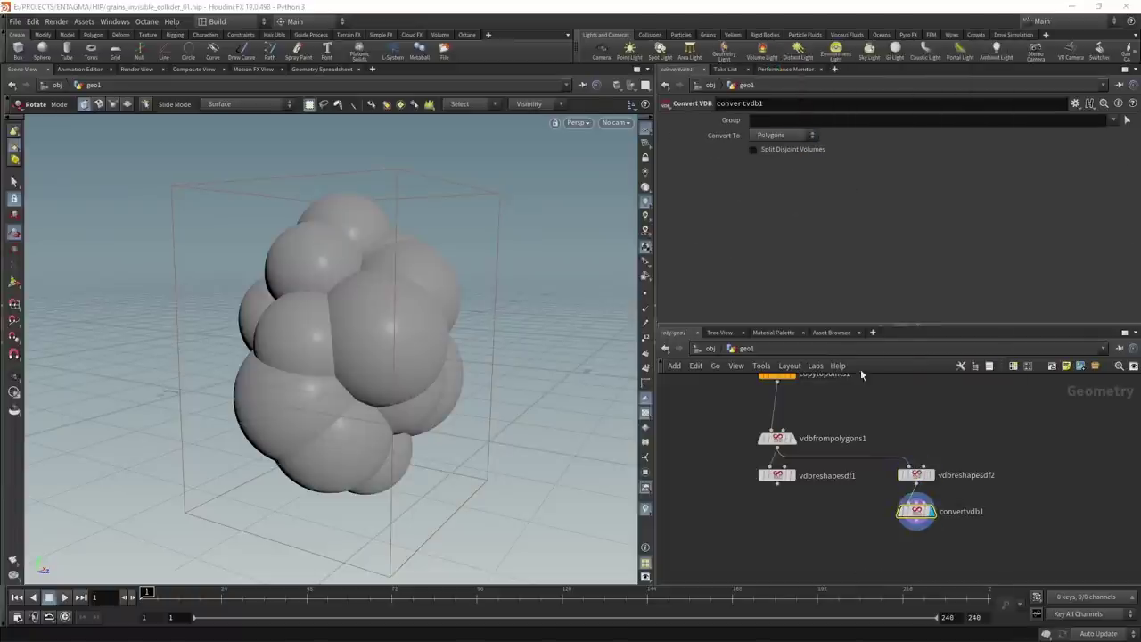
left_click(773, 165)
type("0.02")
key("Return")
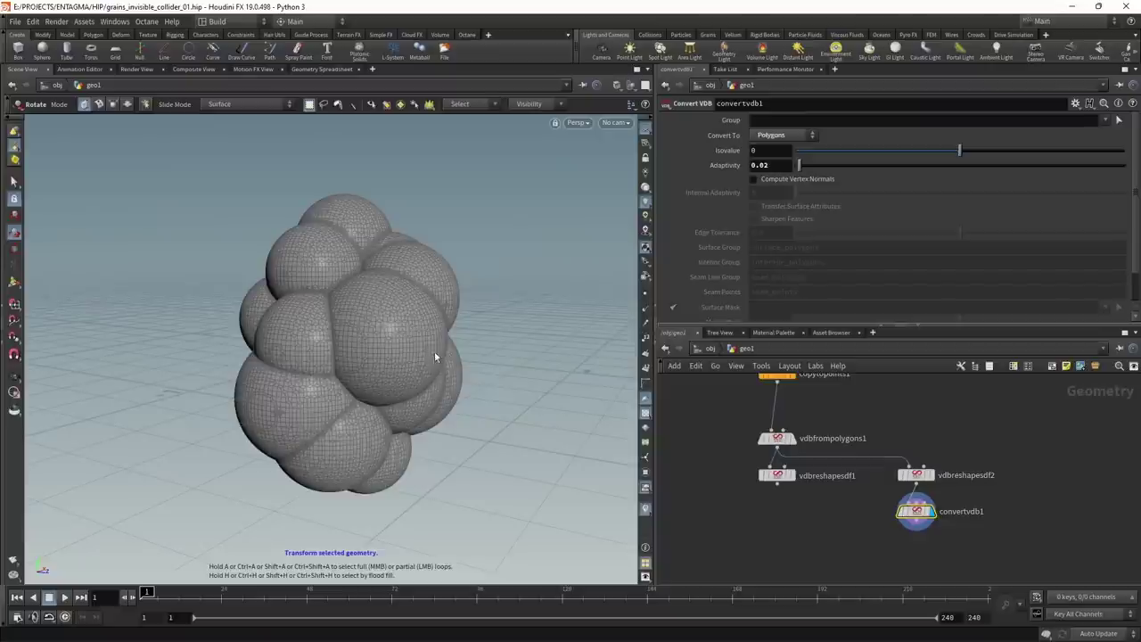
- Append a PolyReduce node after Convert VDB and keep 50 percent of the polygons
middle_click_drag(977, 541, 971, 468)
left_click_drag(970, 502, 876, 439)
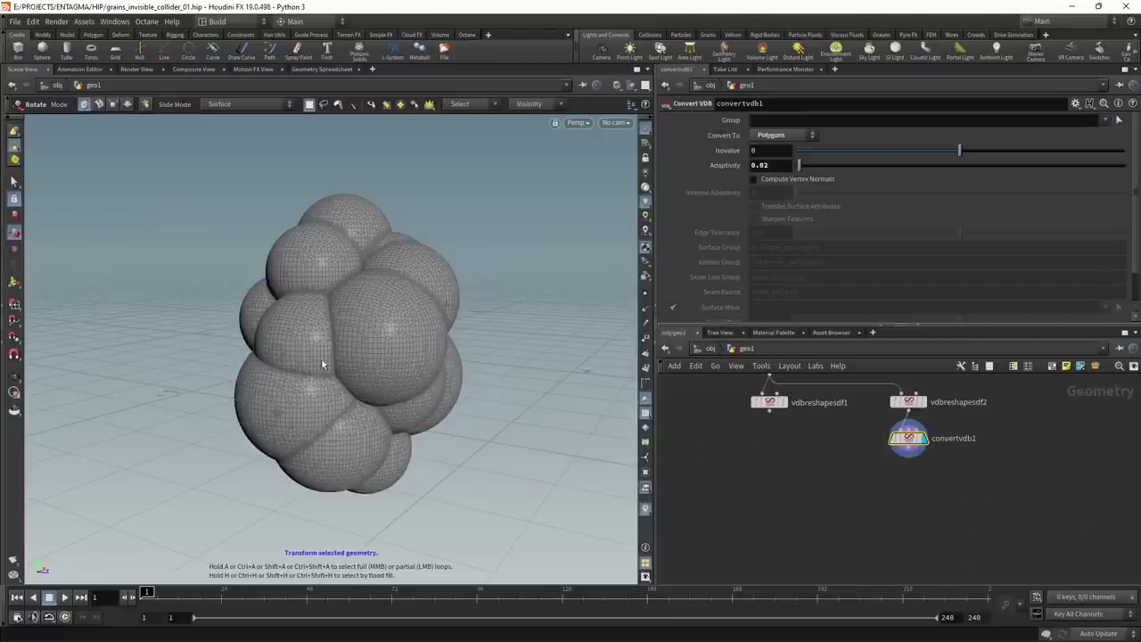
key("Tab")
type("polyred")
key("Return")
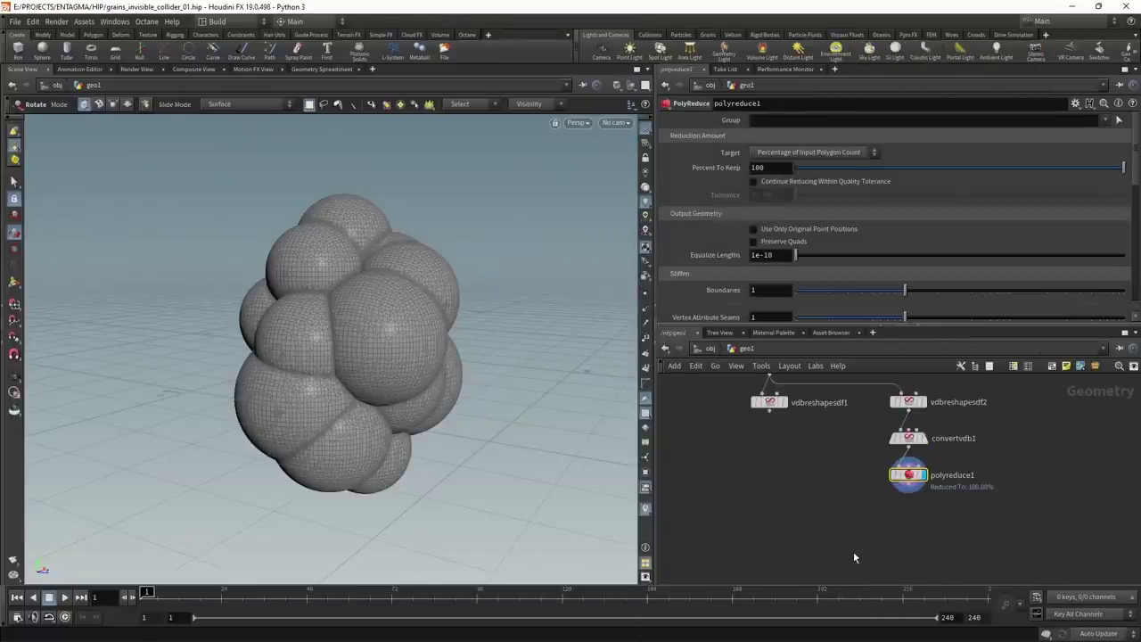
double_click(765, 168)
key("Return")
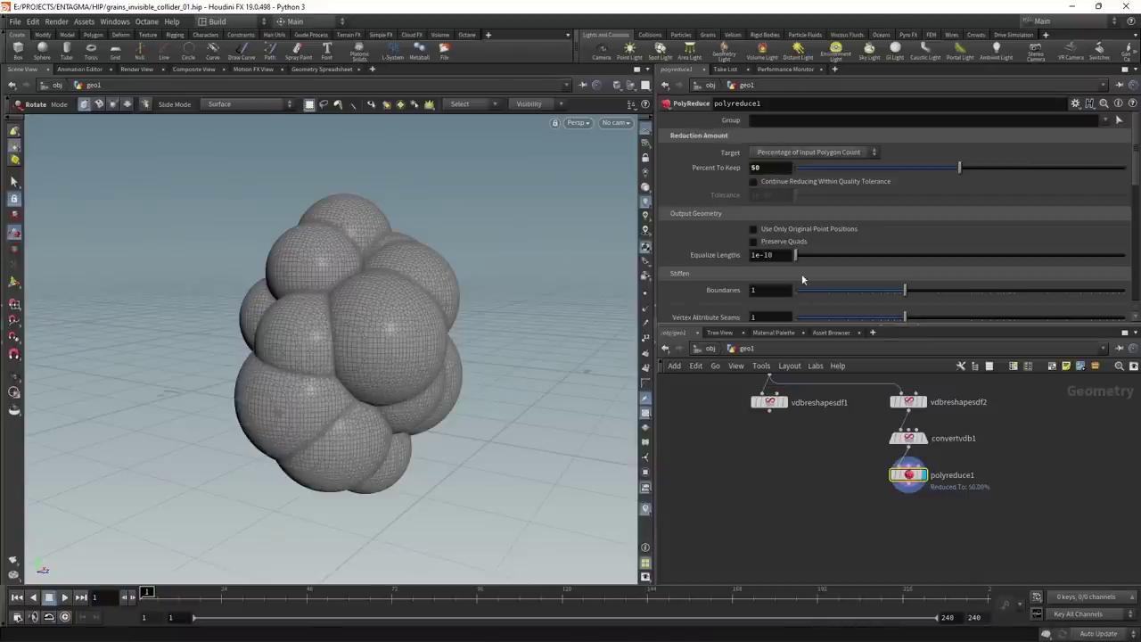
- Add a Null below the eroding VDB Reshape SDF node, connect it and name it OUT_Source
key("Tab")
type("null")
key("Return")
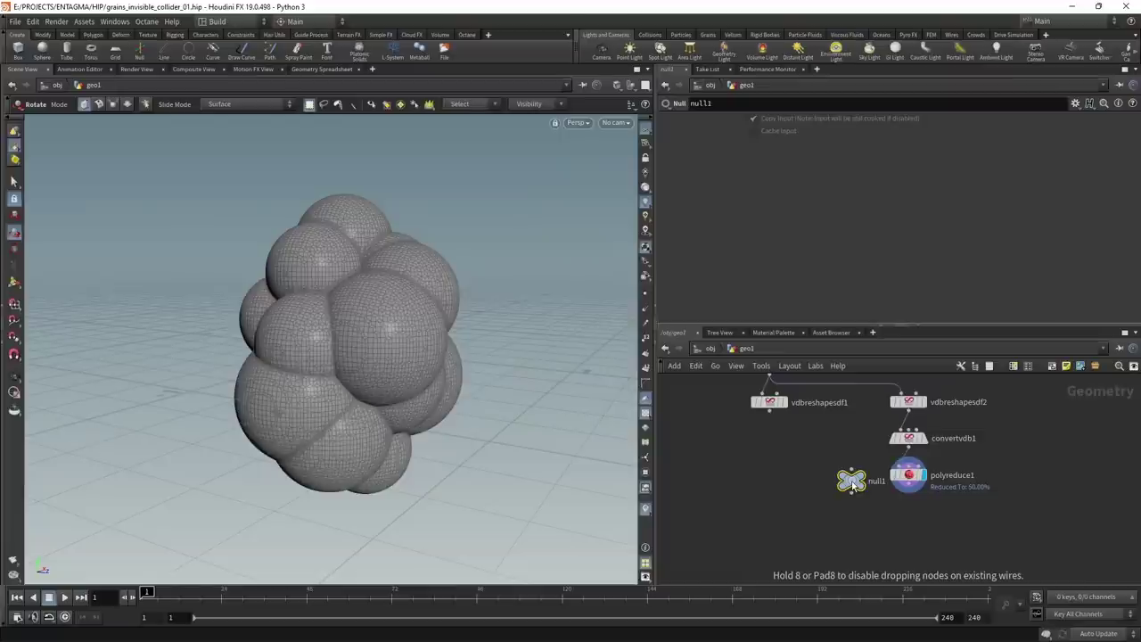
left_click(772, 514)
double_click(794, 510)
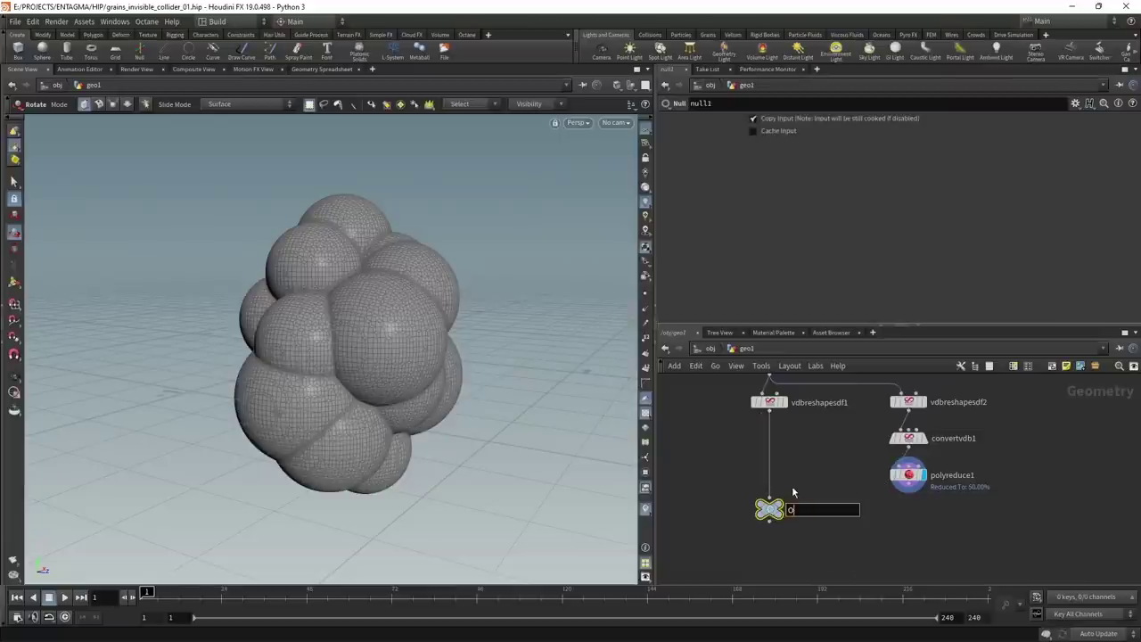
type("OUT_Source")
key("Return")
- Duplicate the Null below PolyReduce, rename the copy OUT_Collider and save the scene
key("ctrl+c")
key("ctrl+v")
left_click_drag(909, 484, 1003, 491)
double_click(947, 510)
key("BackSpace")
key("BackSpace")
type("_Collider")
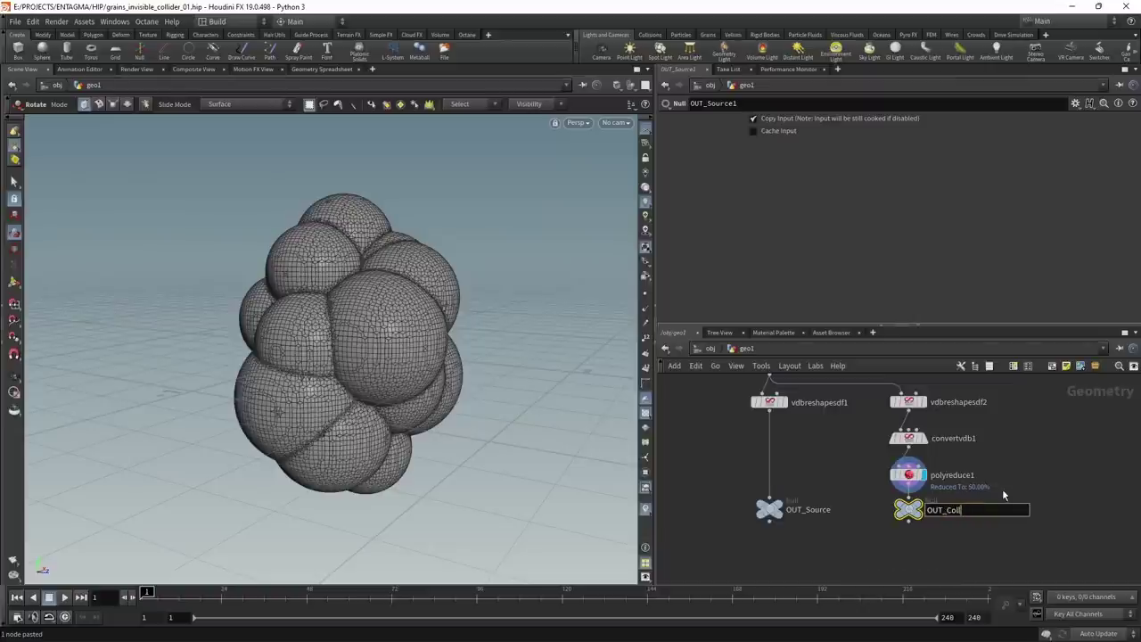
key("Return")
key("ctrl+s")
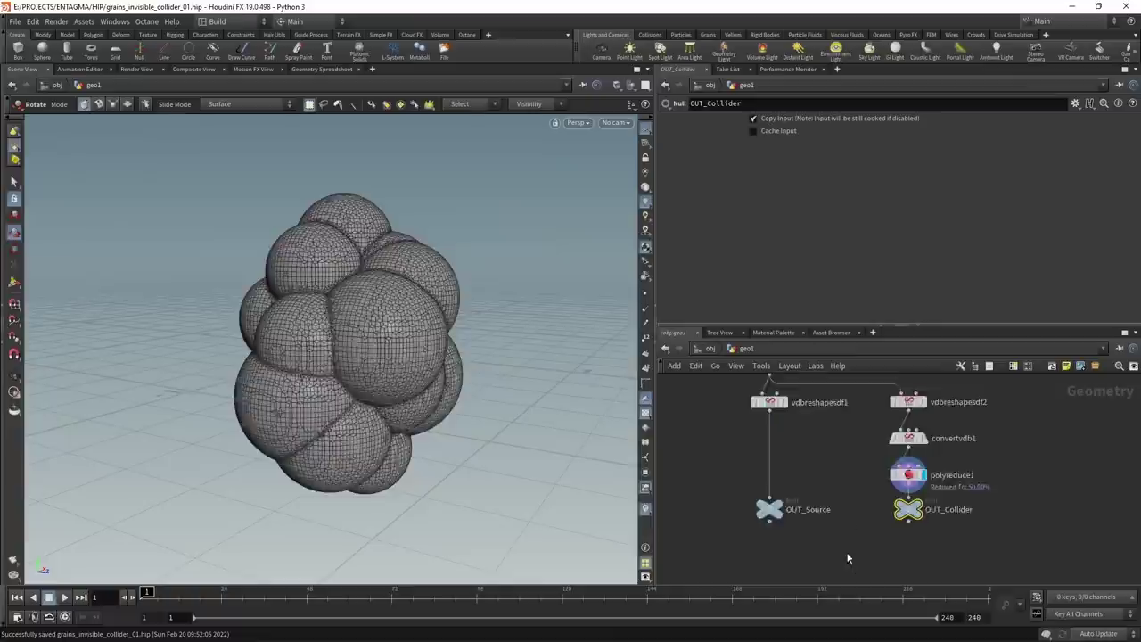
- Add a Vellum Configure Grain node below the OUT_Source and OUT_Collider Nulls
middle_click_drag(848, 516, 851, 439)
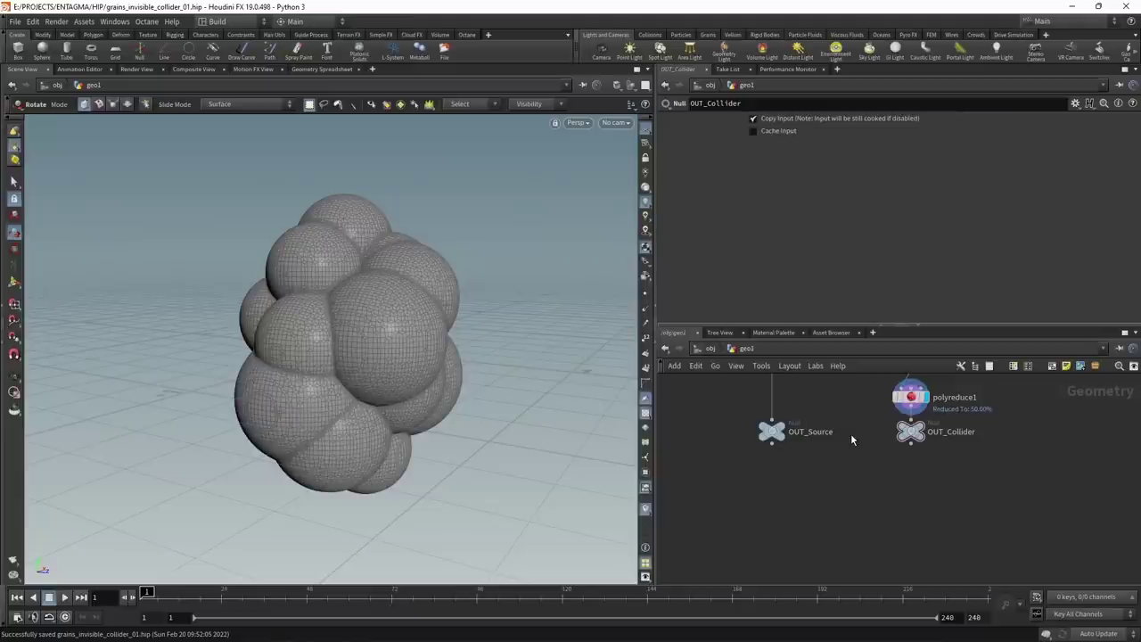
key("Tab")
type("velgr")
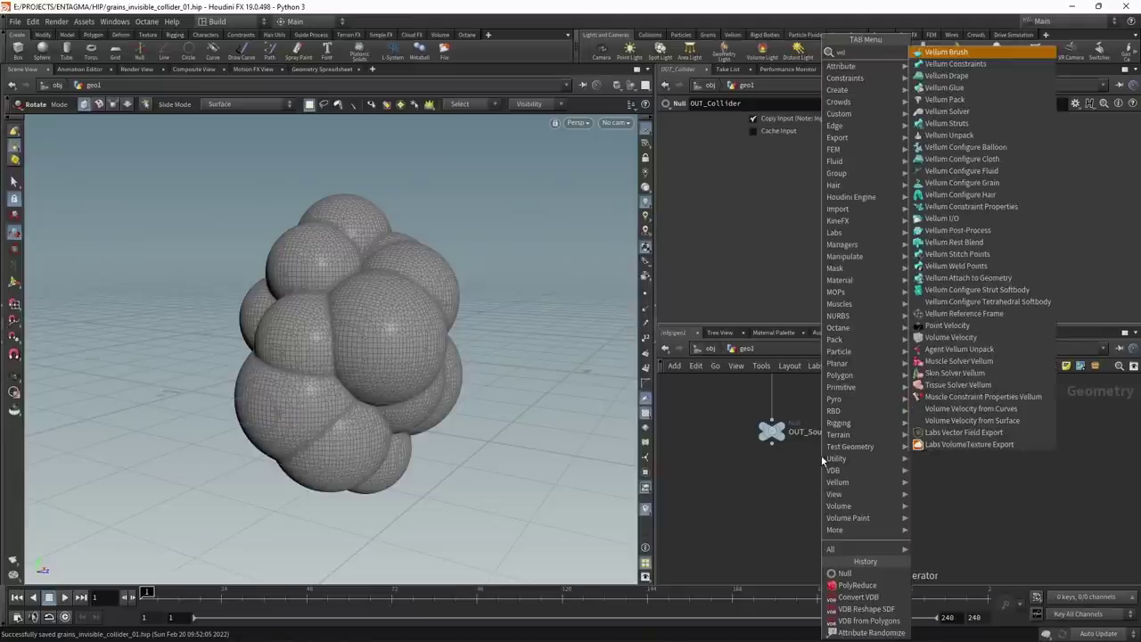
key("Return")
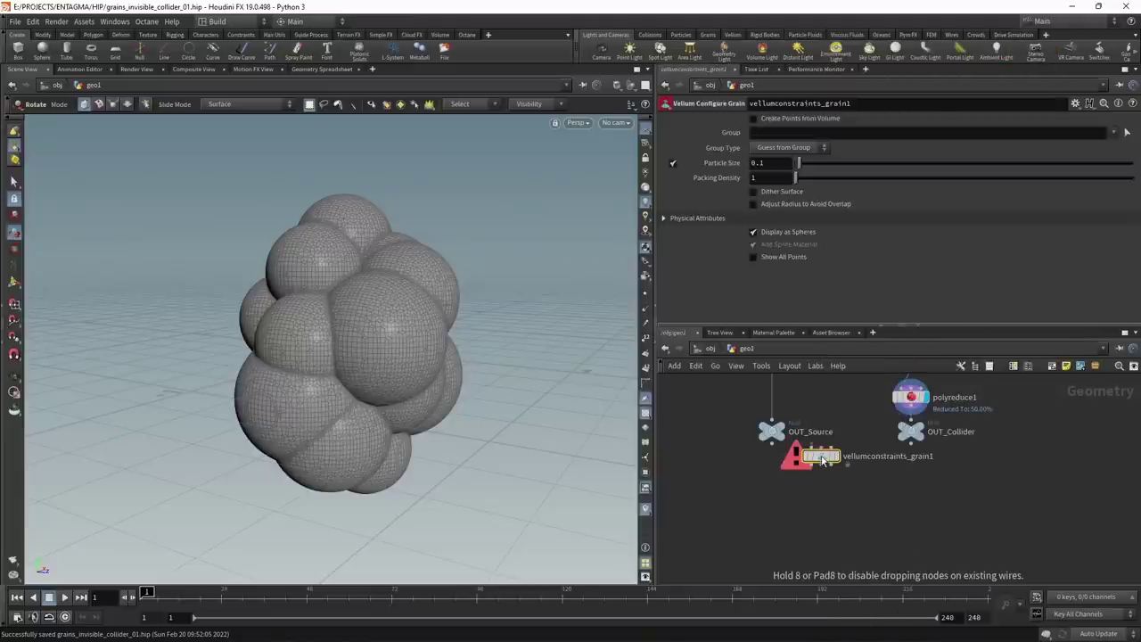
left_click(788, 460)
- Wire OUT_Source into the grain node's first input and OUT_Collider into its third, align it under OUT_Source and display it
left_click(772, 443)
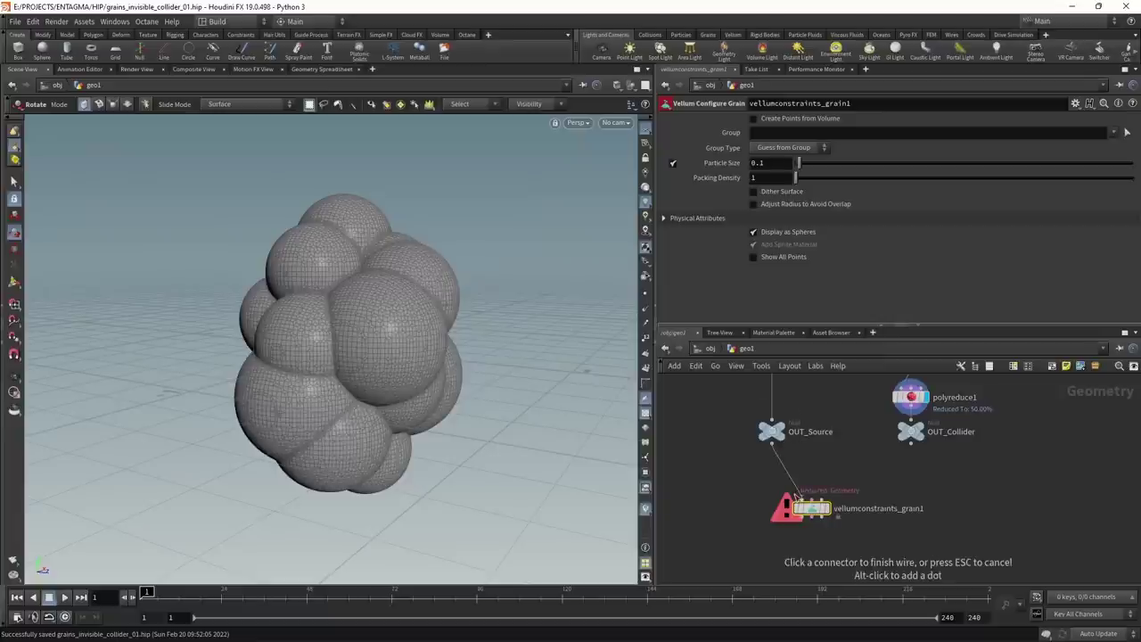
left_click(811, 500)
left_click(911, 444)
left_click(828, 500)
left_click_drag(811, 513, 773, 495)
left_click(788, 491)
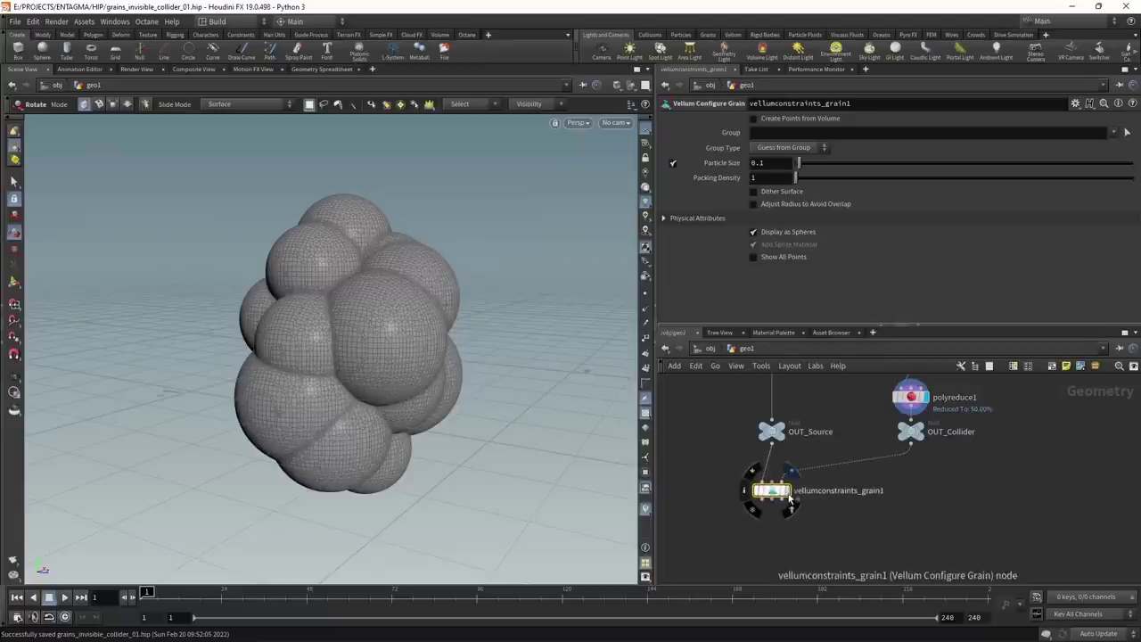
- Enable Create Points from Volume and a Jitter Scale of 1 on the Vellum Configure Grain node
left_click(786, 124)
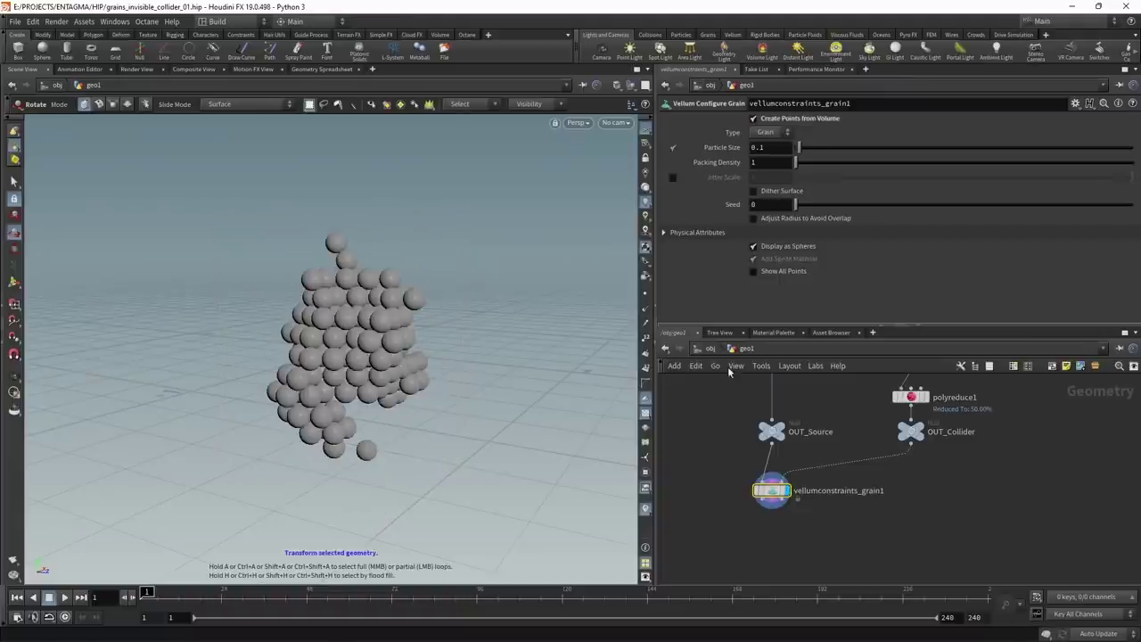
mouse_move(773, 432)
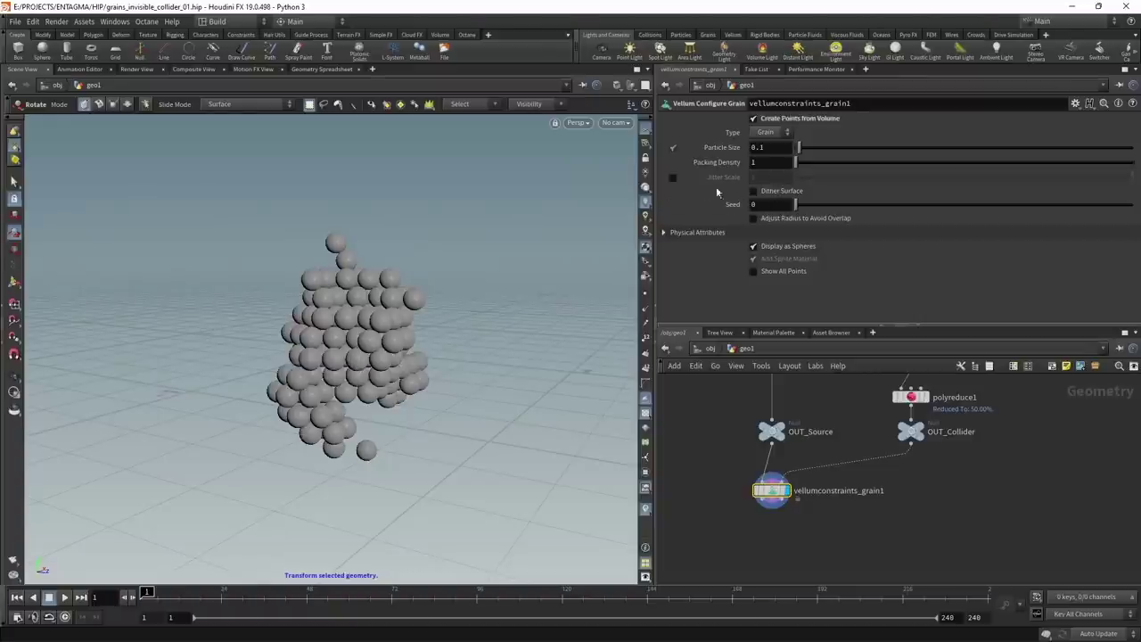
left_click(673, 179)
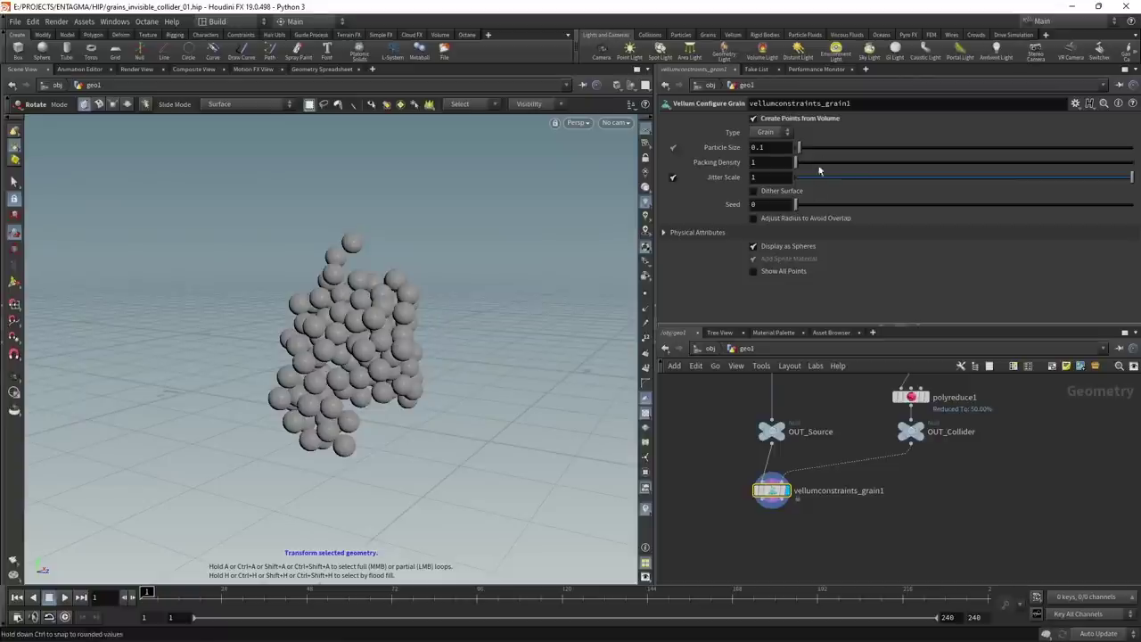
- Set the Vellum Configure Grain node's Particle Size to 0.008 and check its point count
left_click(773, 150)
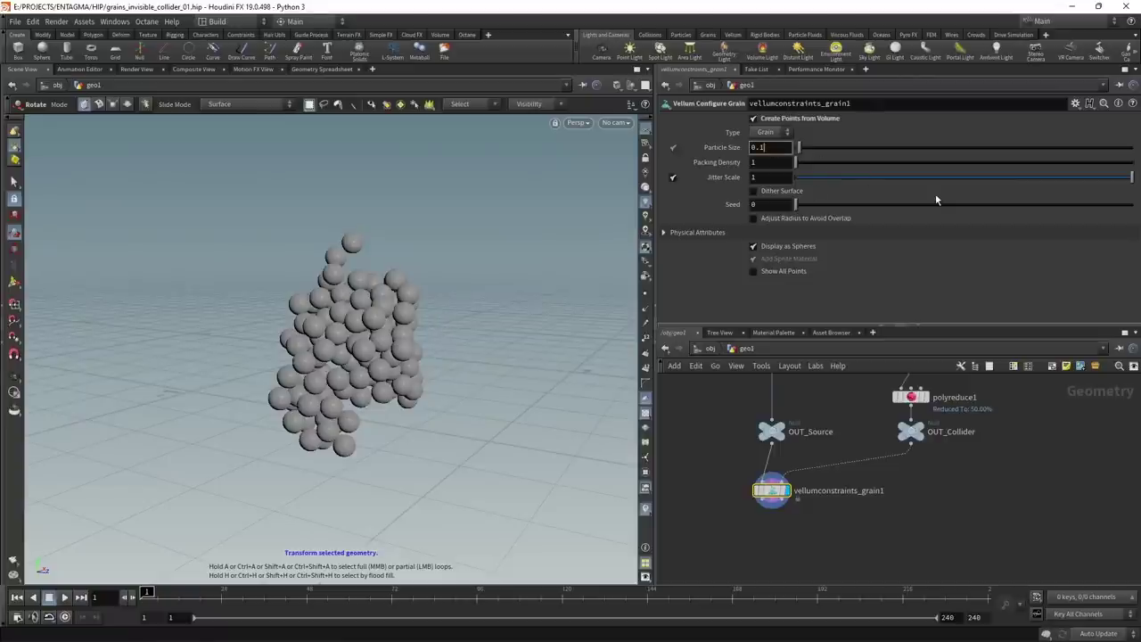
key("BackSpace")
type("008")
key("Return")
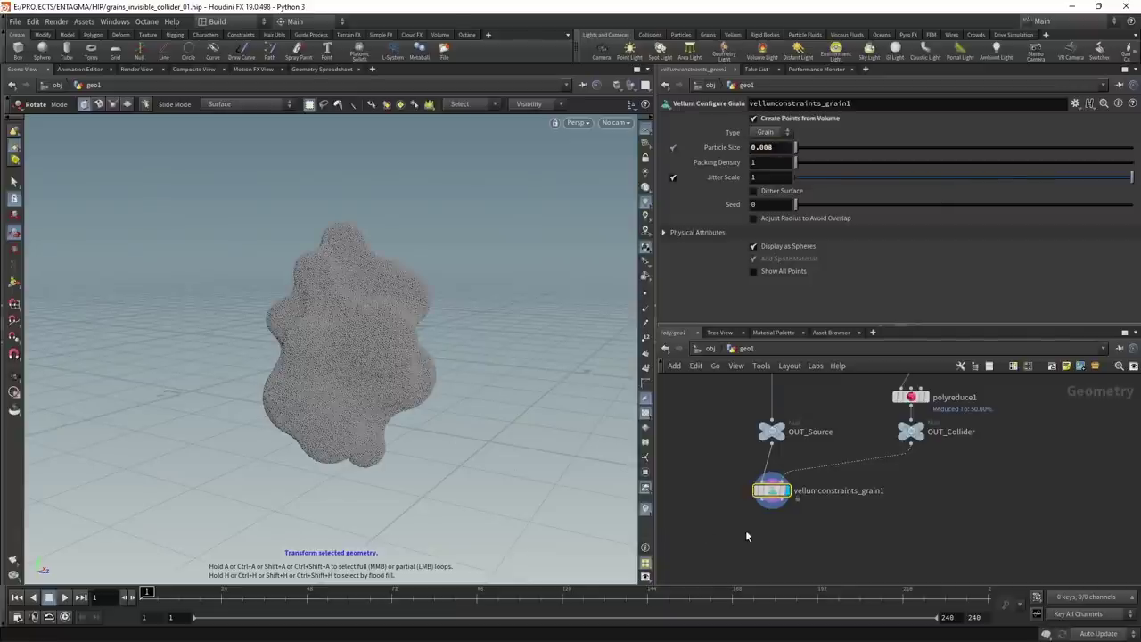
middle_click(773, 499)
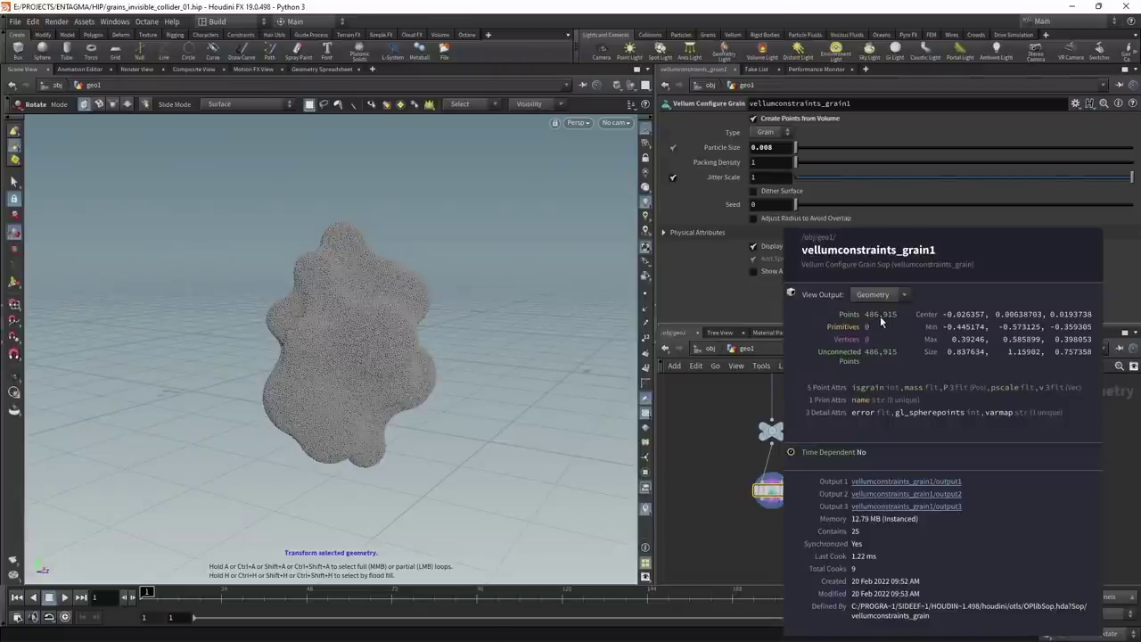
- Add a Vellum Solver below the grain node, connected to all three of its outputs
middle_click_drag(848, 573, 888, 503)
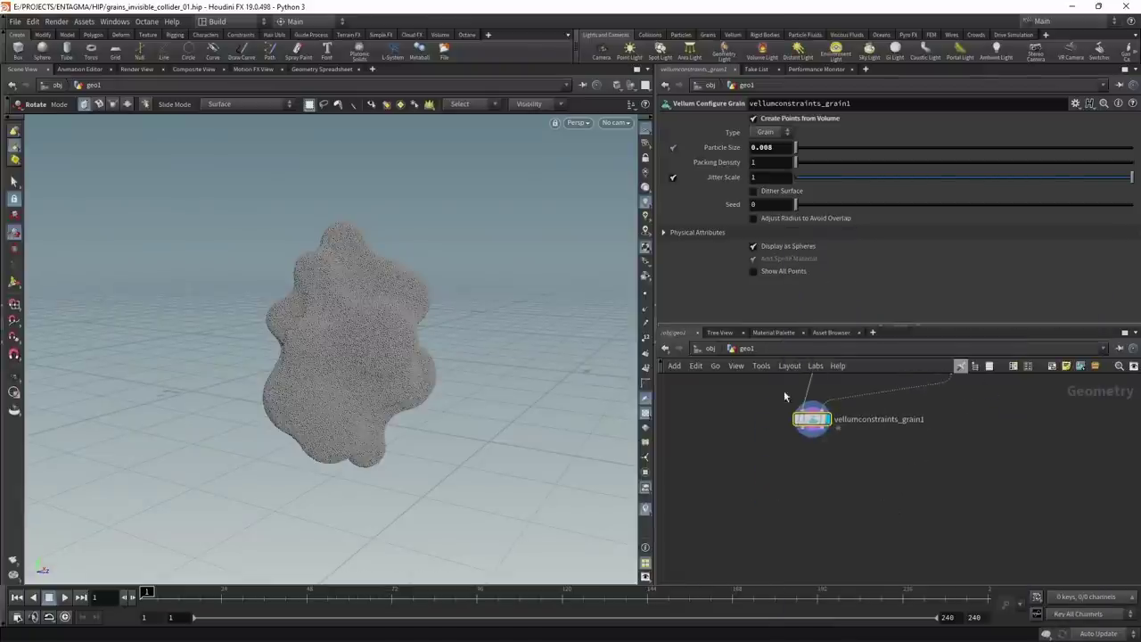
key("Tab")
type("vel s")
key("Return")
key("Return")
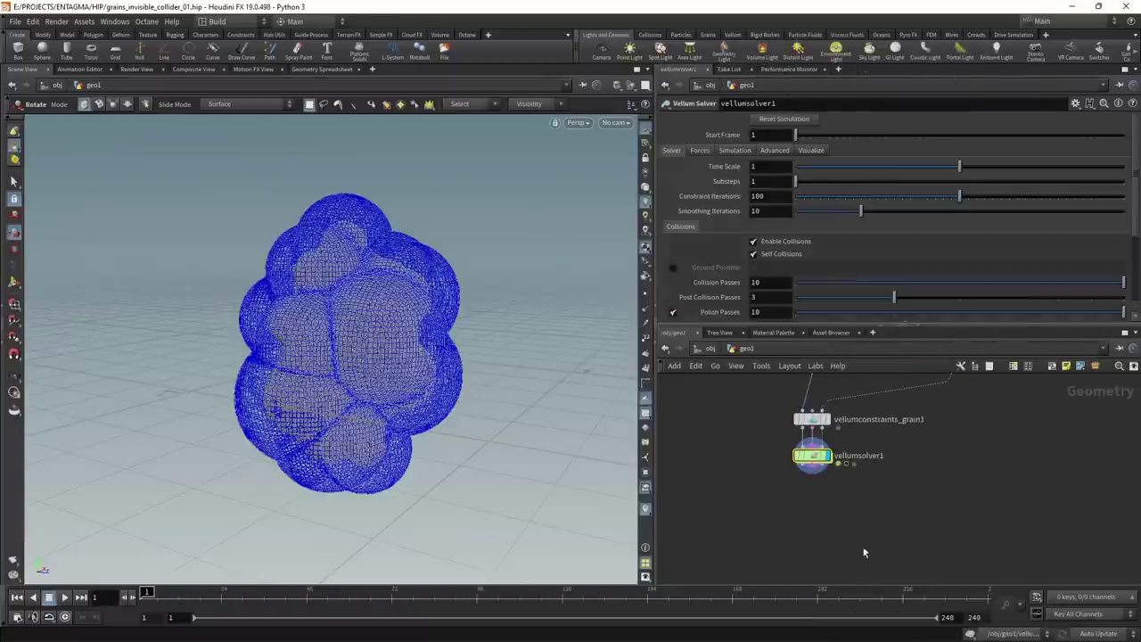
left_click(810, 471)
- Set the Vellum Solver's Substeps to 8 and Constraint Iterations to 8
left_click(773, 182)
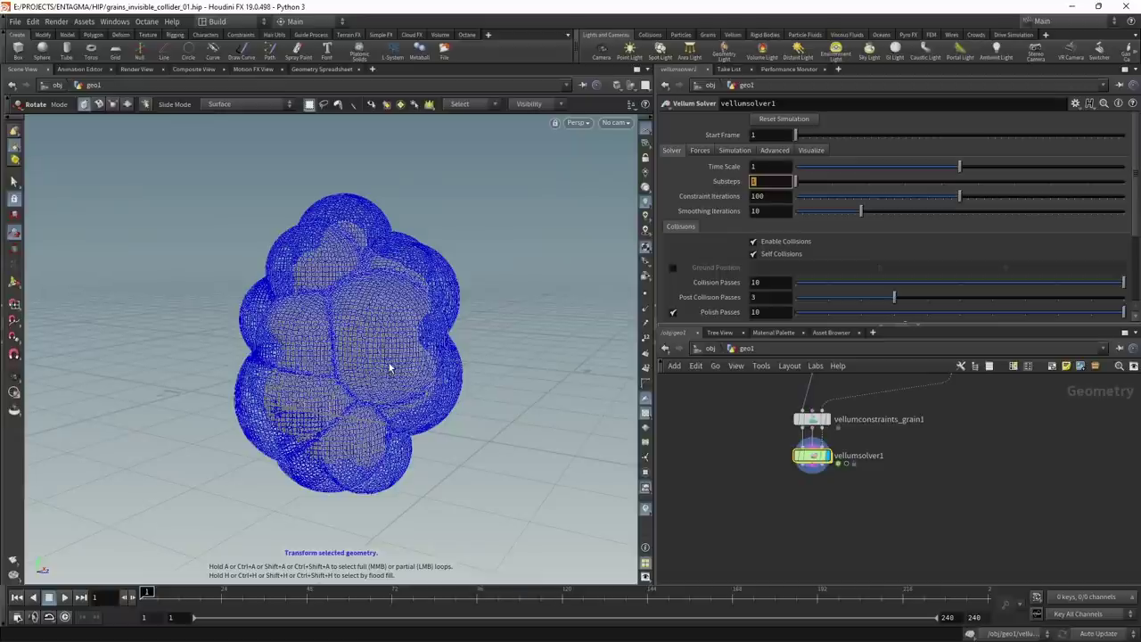
type("8")
key("Return")
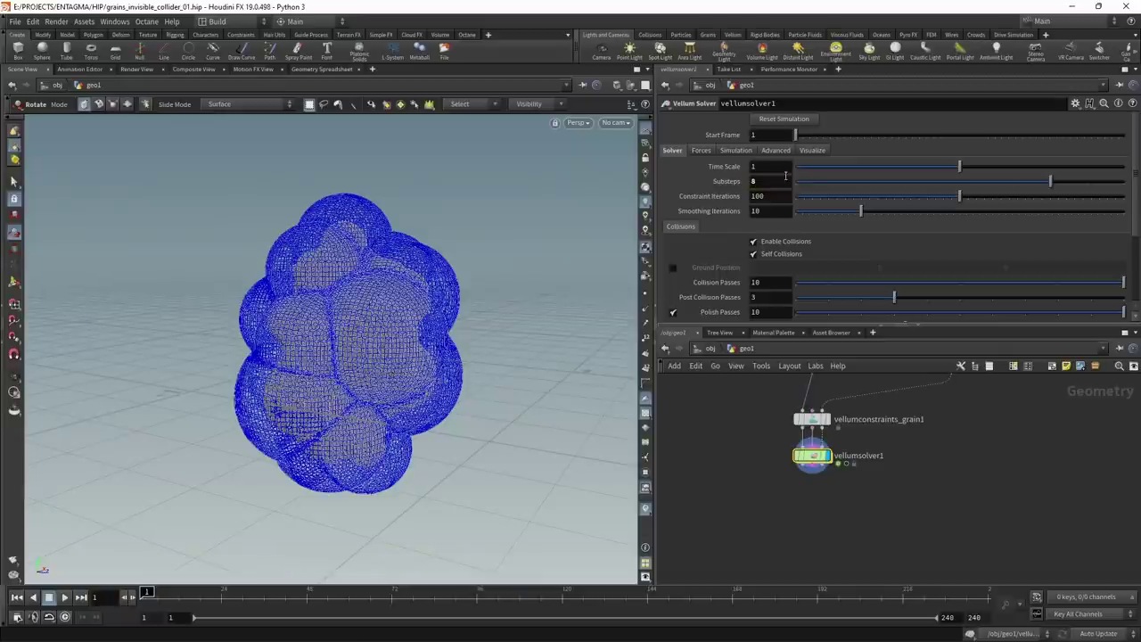
left_click(782, 198)
type("8")
key("Return")
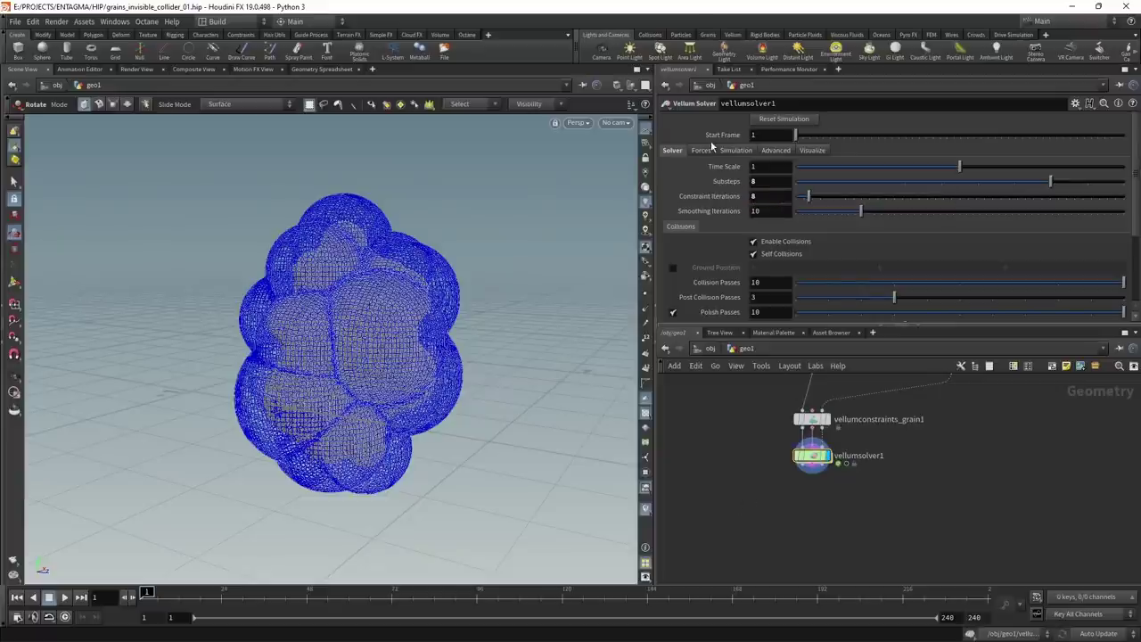
- Set the Y component of the Vellum Solver's Gravity to 0
left_click(704, 151)
left_click(943, 166)
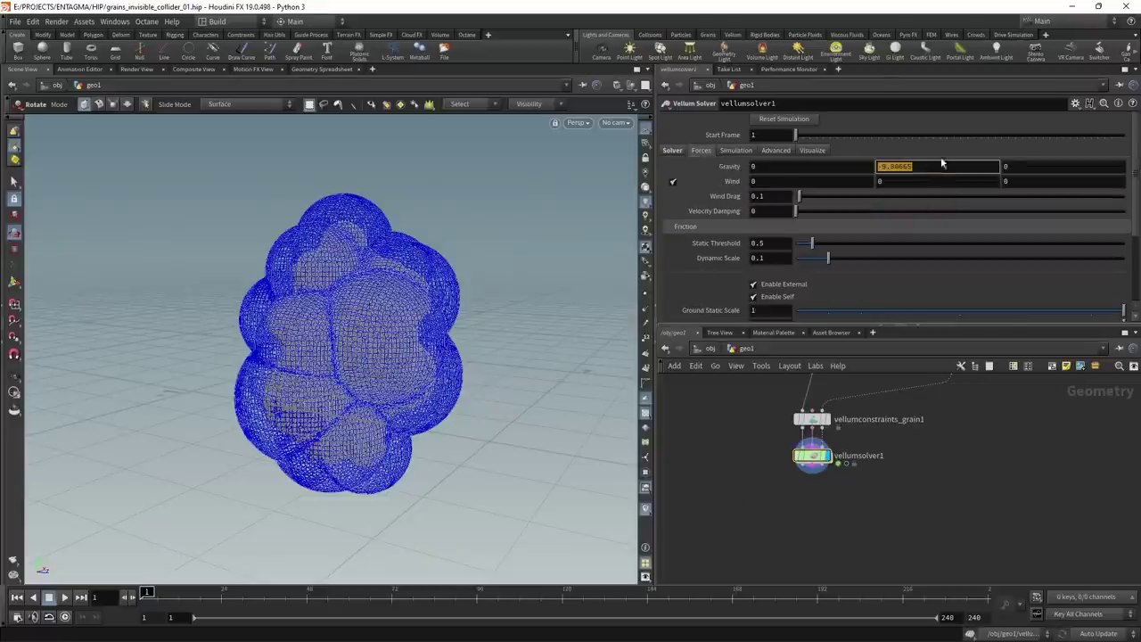
type("0")
key("Return")
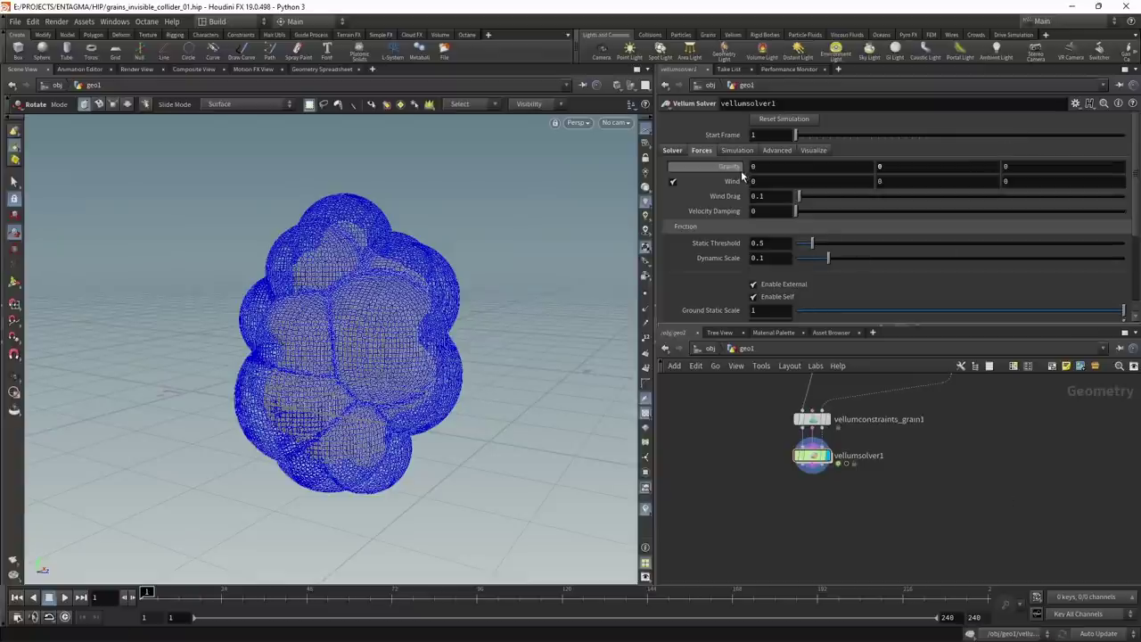
- Set the Vellum Solver's simulation Cache Memory to 65000 MB and save the scene
left_click(738, 153)
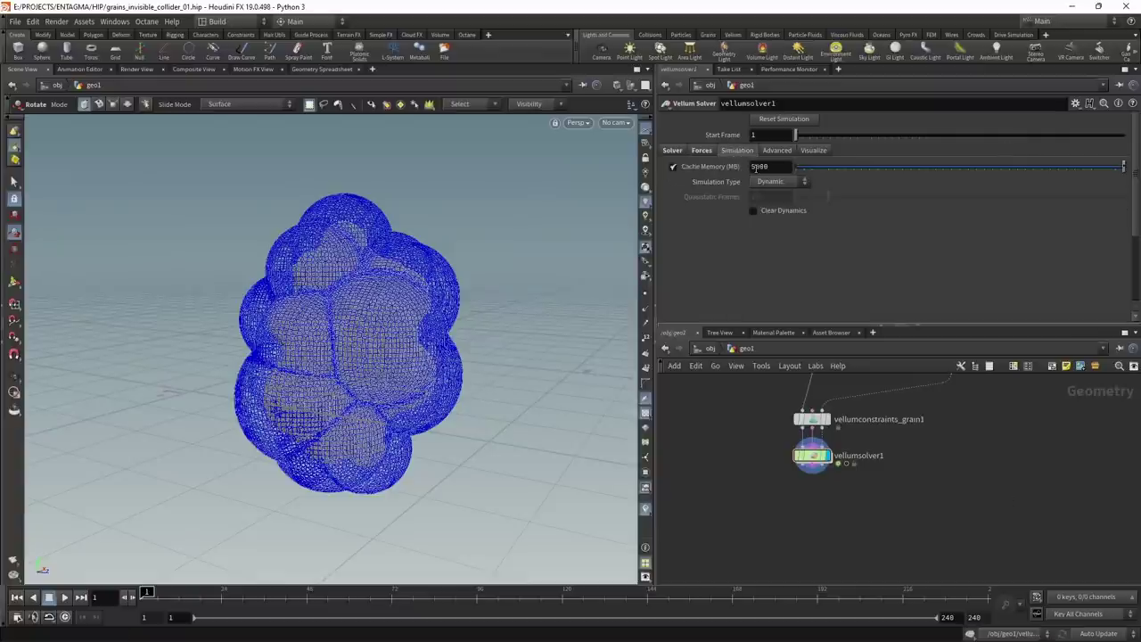
left_click(756, 167)
type("6")
key("Return")
key("ctrl+s")
- Add a Null below the Vellum Solver, wire the solver's first output into it, display it and save the scene
key("Tab")
type("nul")
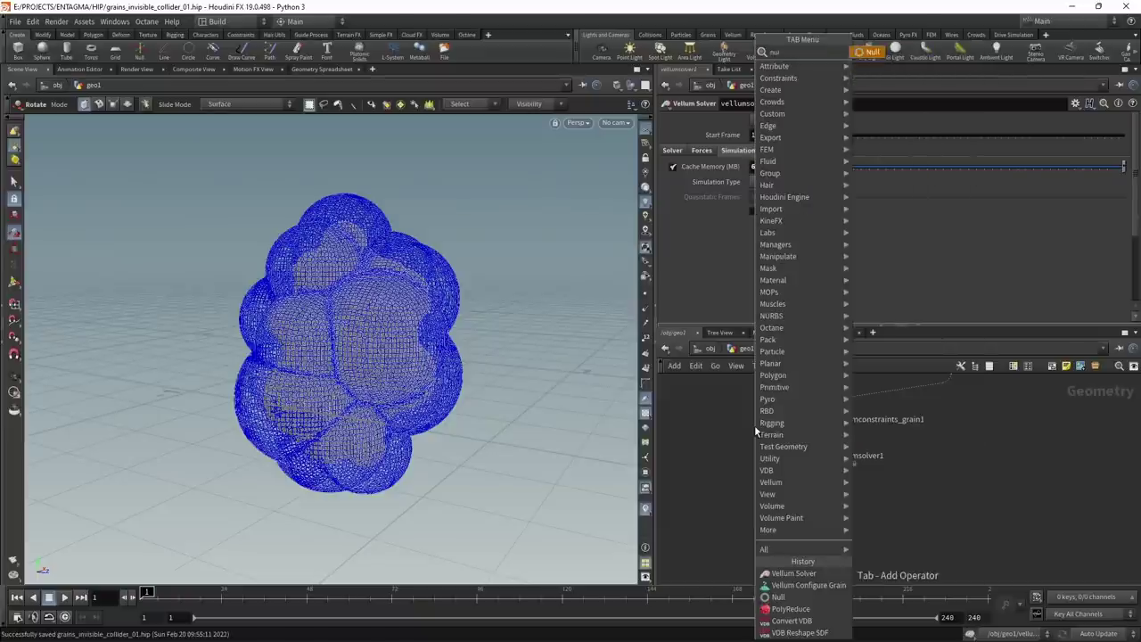
key("Return")
left_click(790, 510)
left_click_drag(801, 465, 792, 499)
left_click(807, 495)
key("ctrl+s")
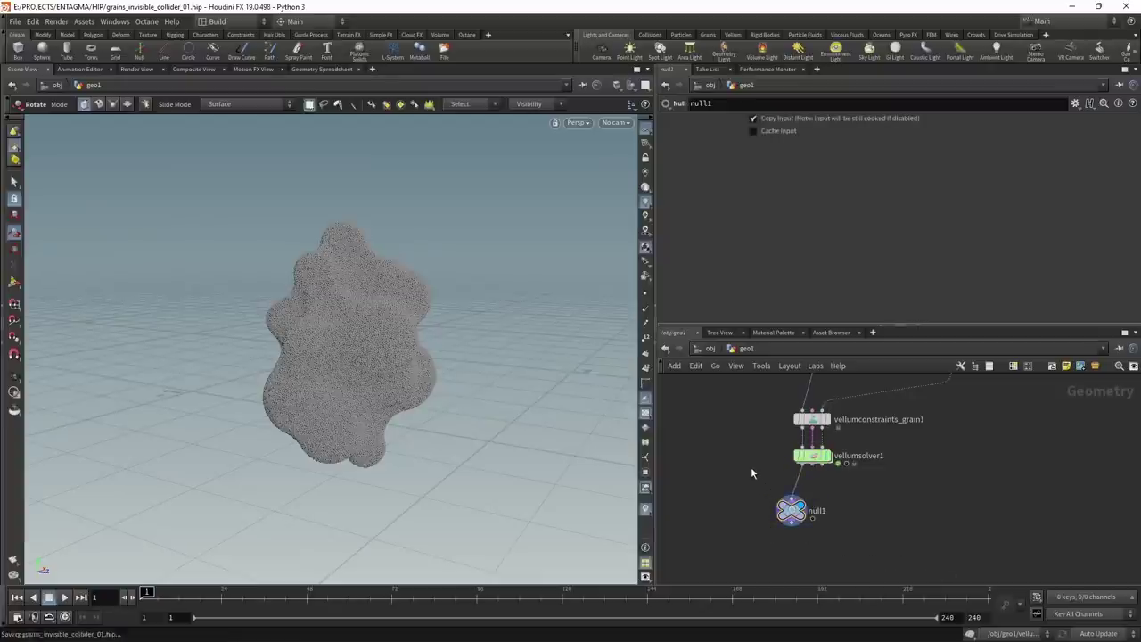
- Play the grain simulation for a few frames, select the grain node and return to frame 1
left_click(66, 598)
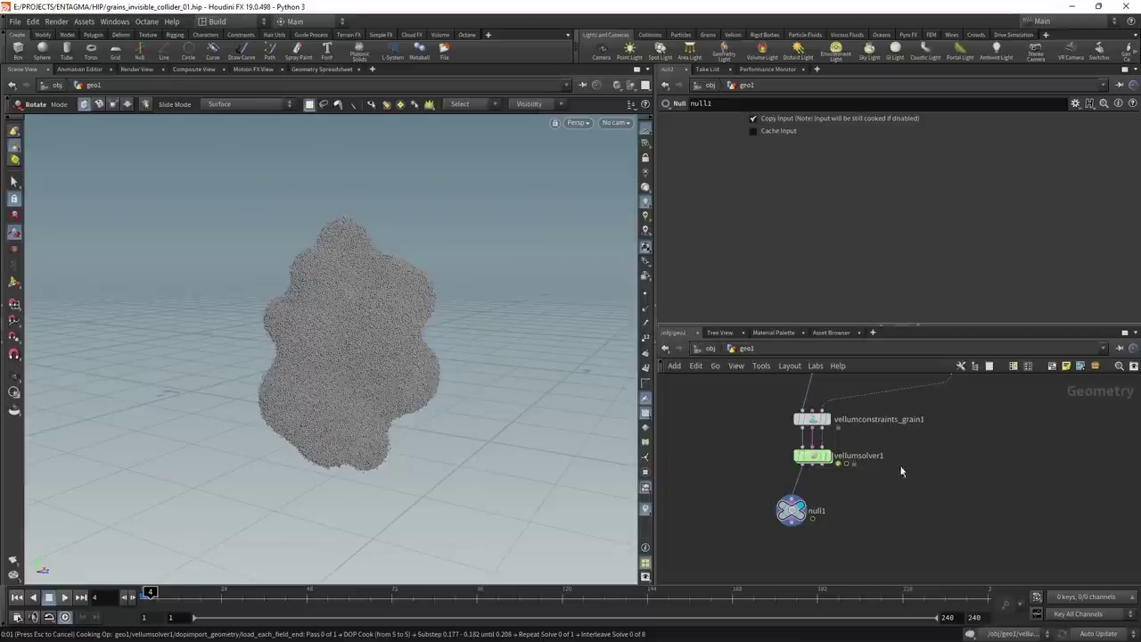
left_click_drag(760, 414, 822, 443)
key("ctrl+Up")
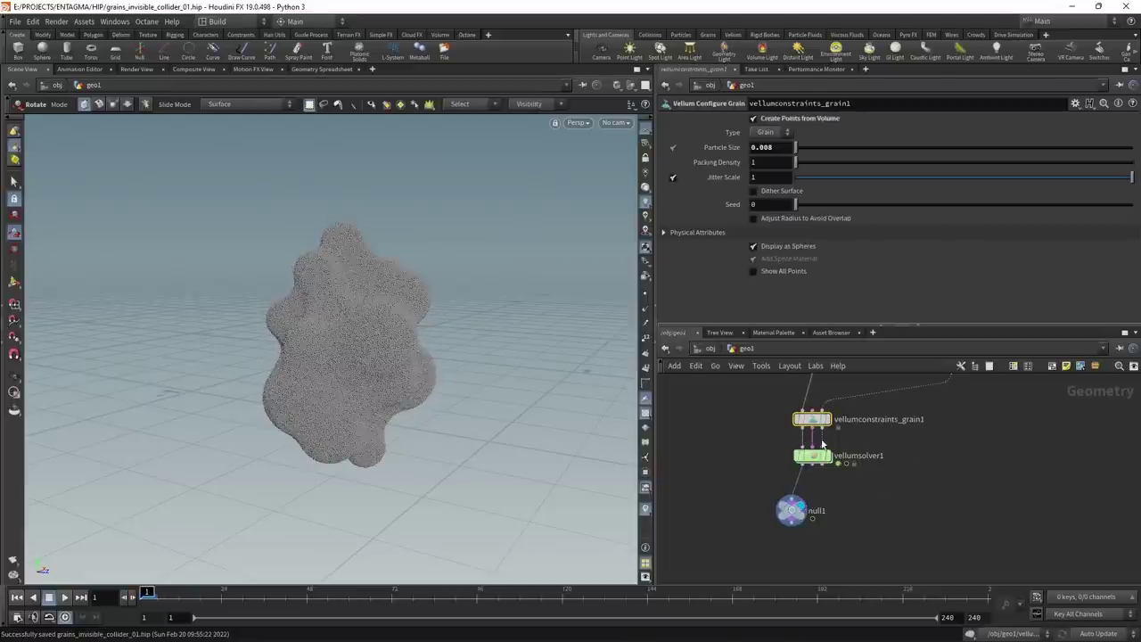
- Set the grain node's Particle Size to the expression 0.008*3 and check its point count
left_click(781, 149)
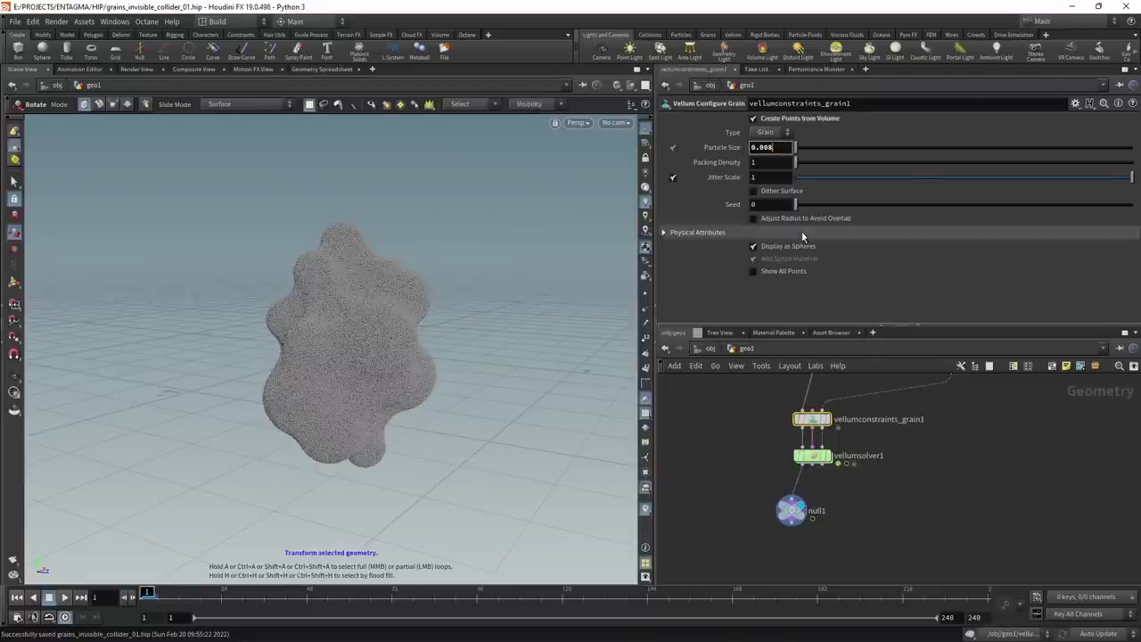
type("*3")
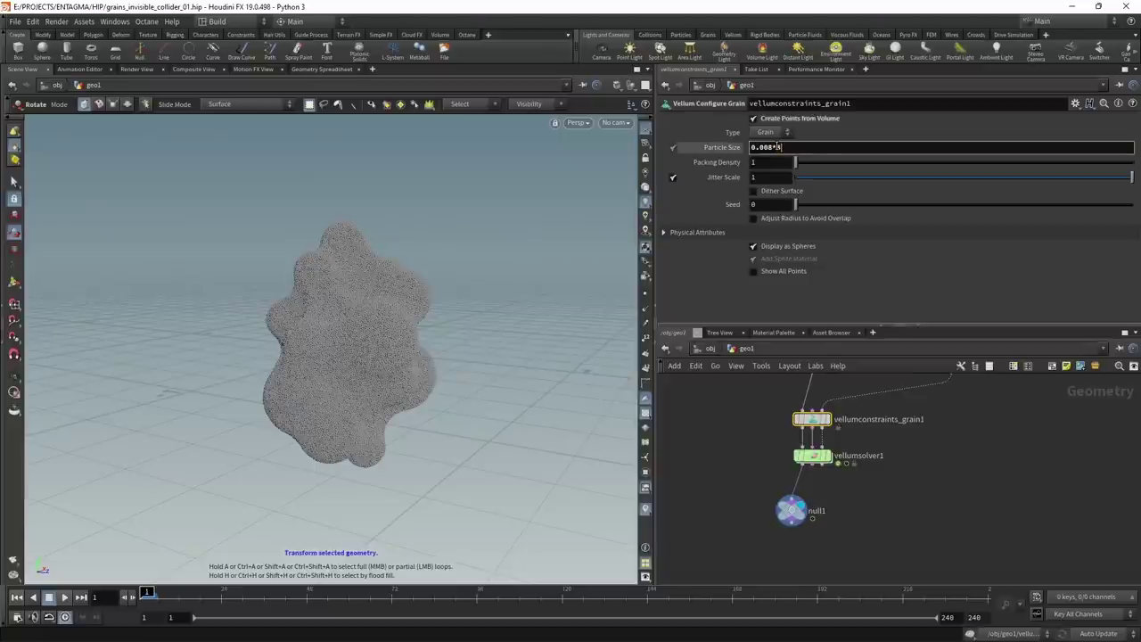
key("Return")
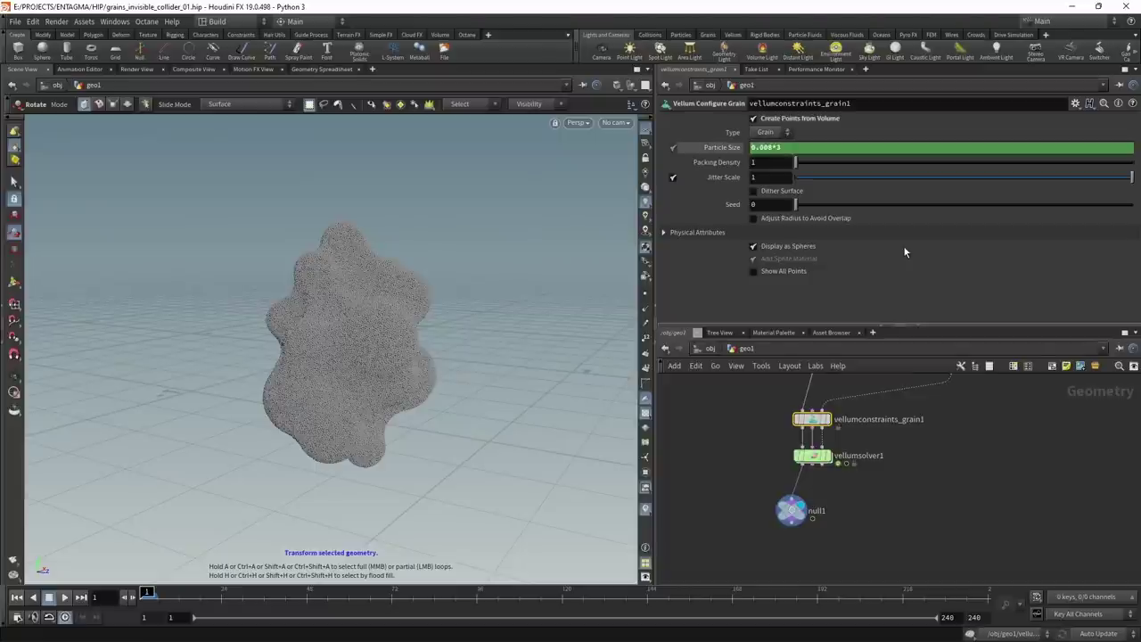
middle_click(810, 420)
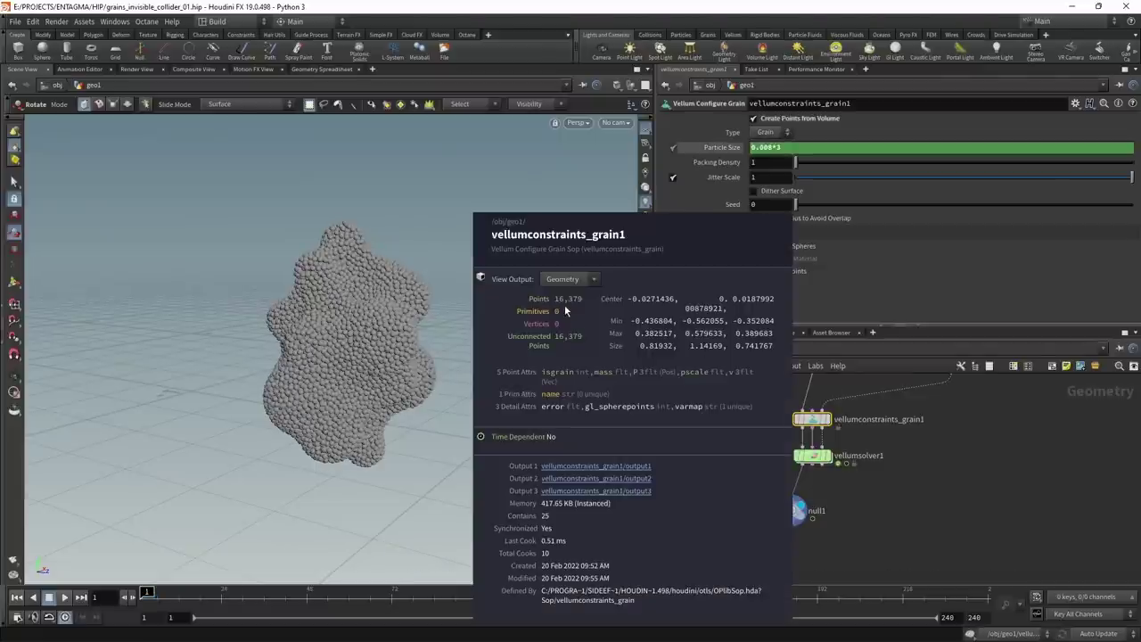
- Play the simulation with the coarser grains, return to frame 1 and save the scene
left_click(64, 597)
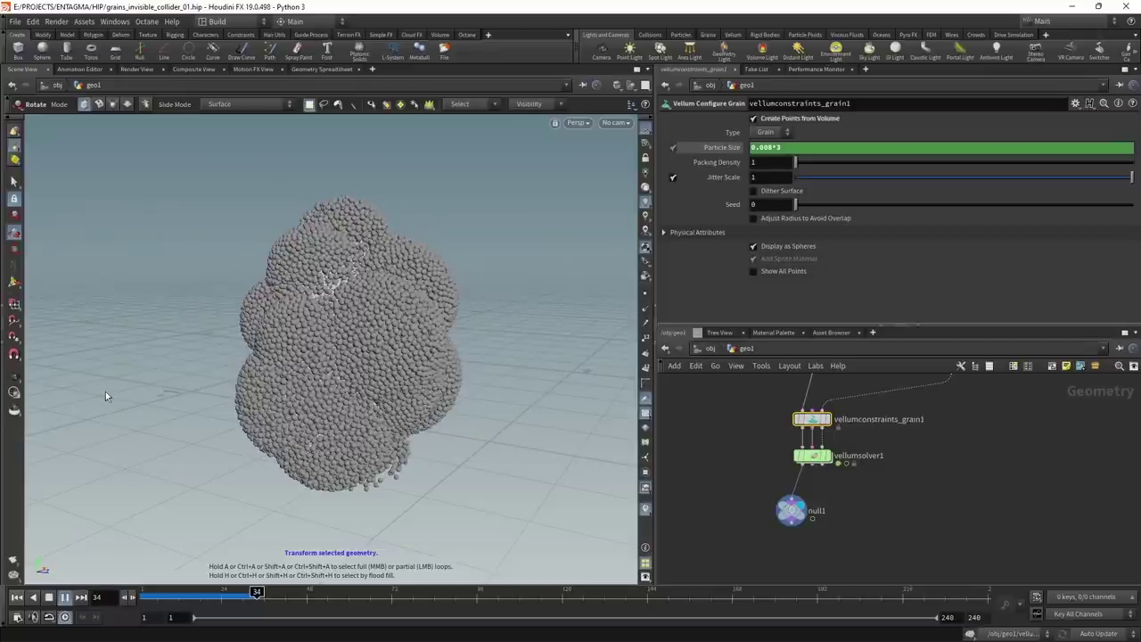
key("ctrl+Up")
key("ctrl+s")
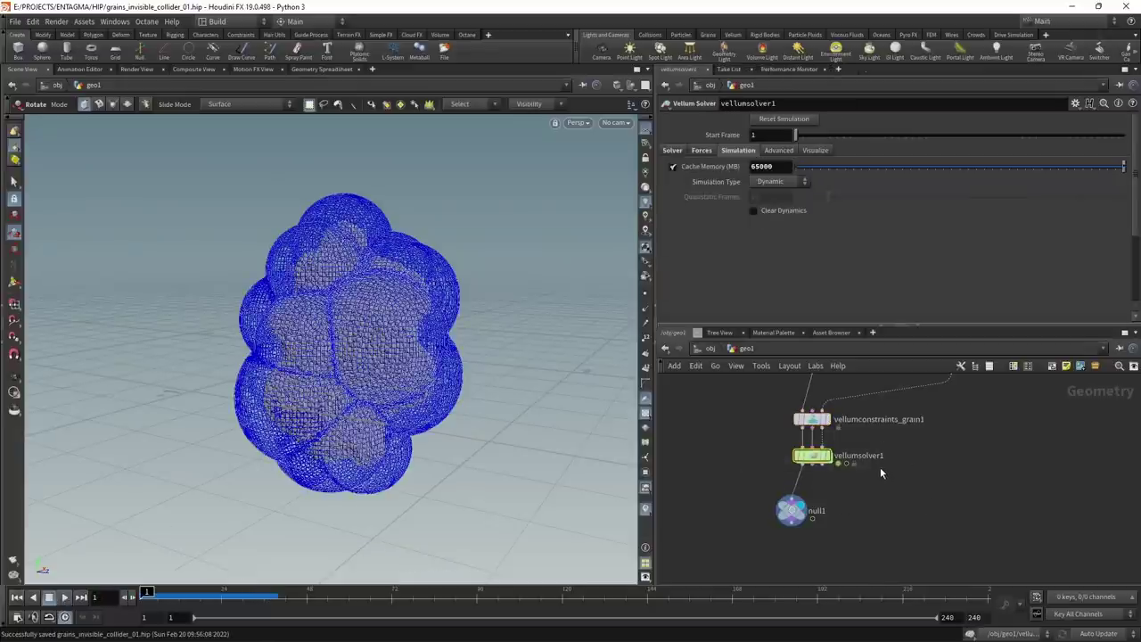
- Enter the Vellum Solver's internal forces network and select its FORCE output node
key("Return")
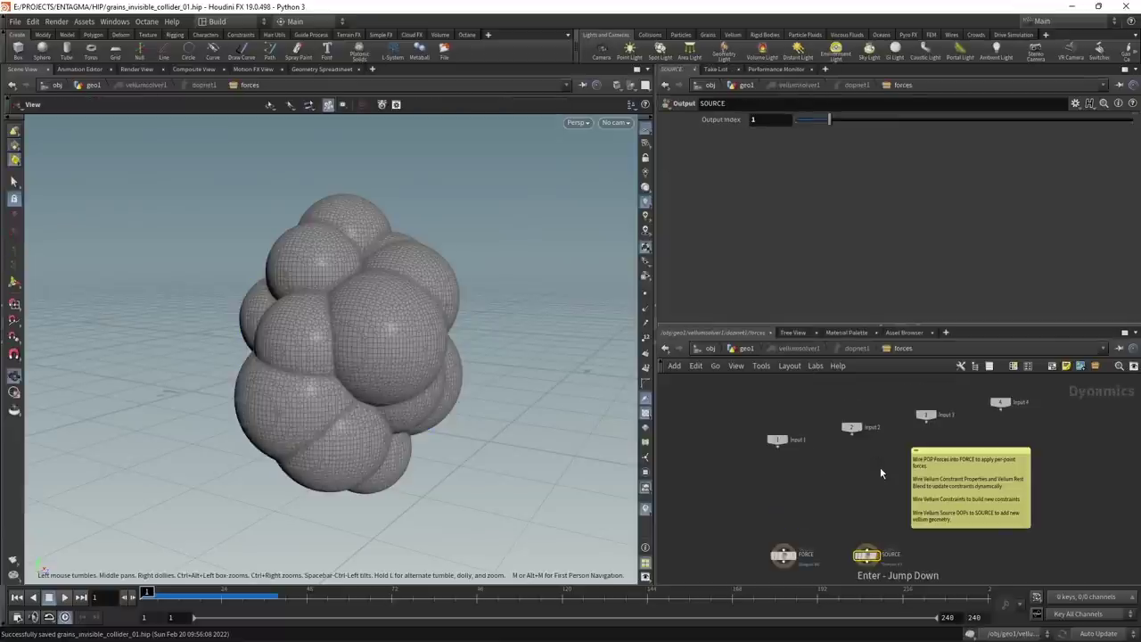
middle_click_drag(805, 523, 810, 496)
left_click(790, 529)
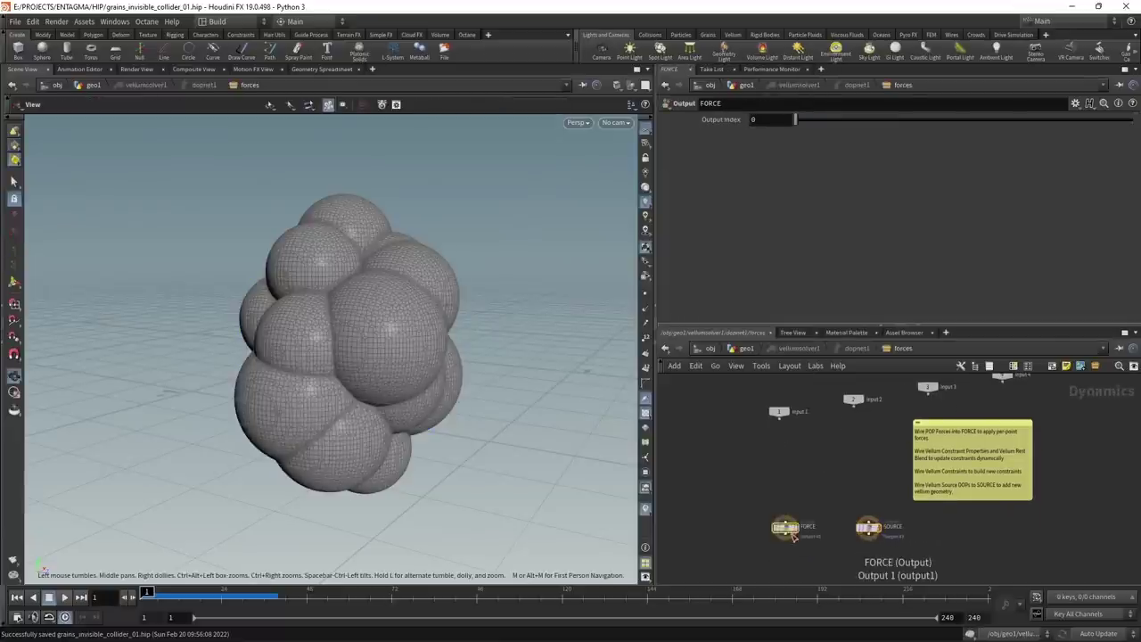
scroll(790, 531, "up", 4)
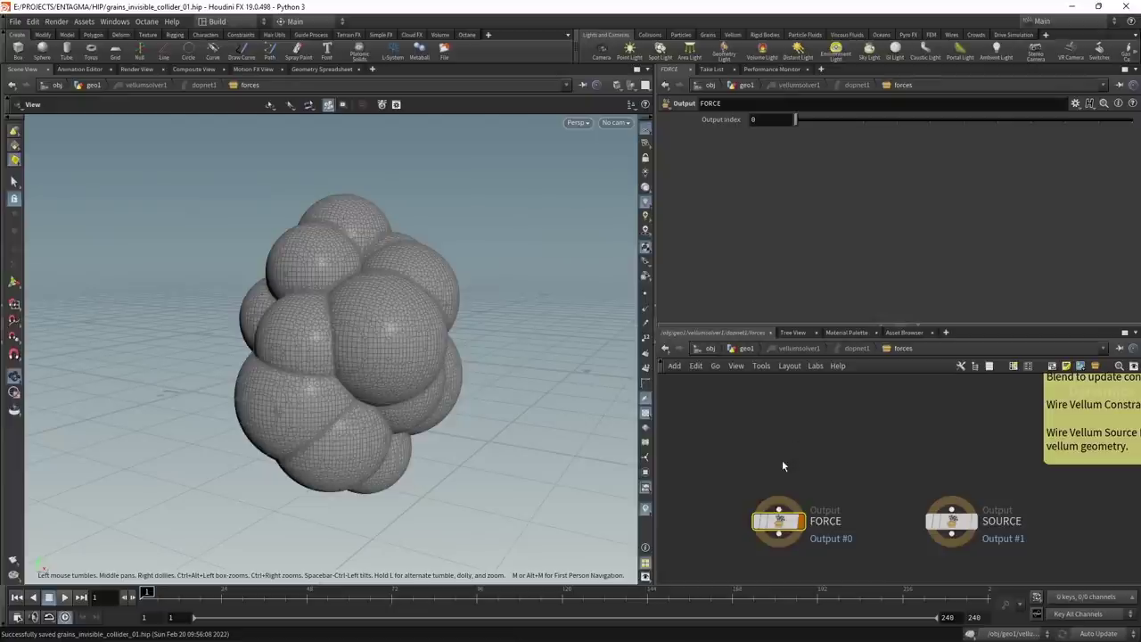
scroll(769, 460, "down", 3)
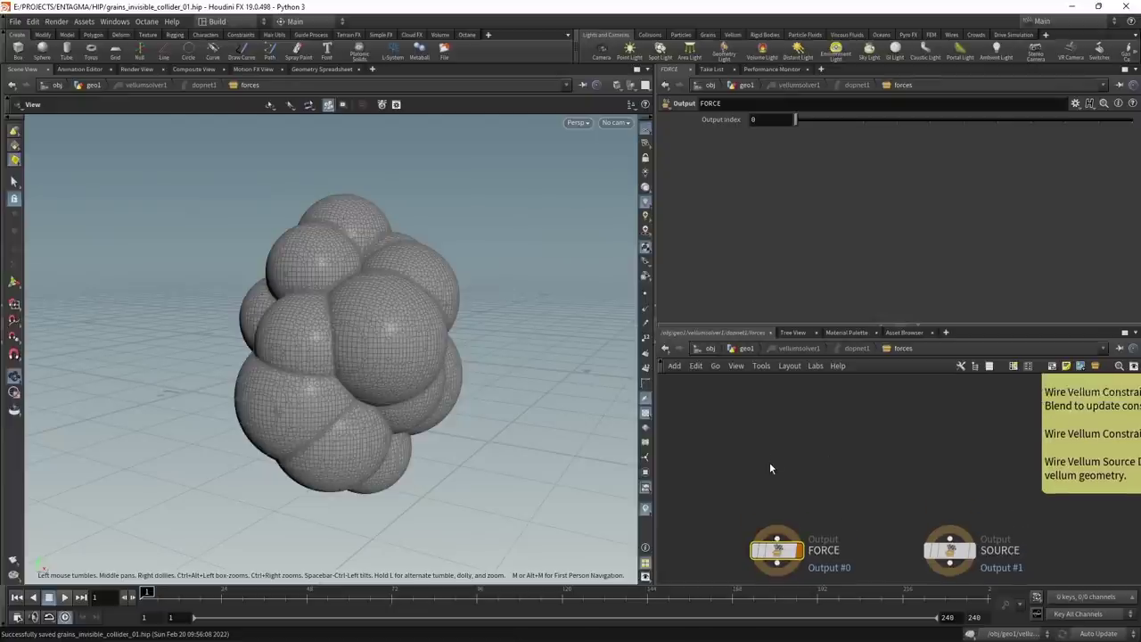
- Add a POP Wind node above the FORCE output and wire it into FORCE
key("Tab")
type("popwi")
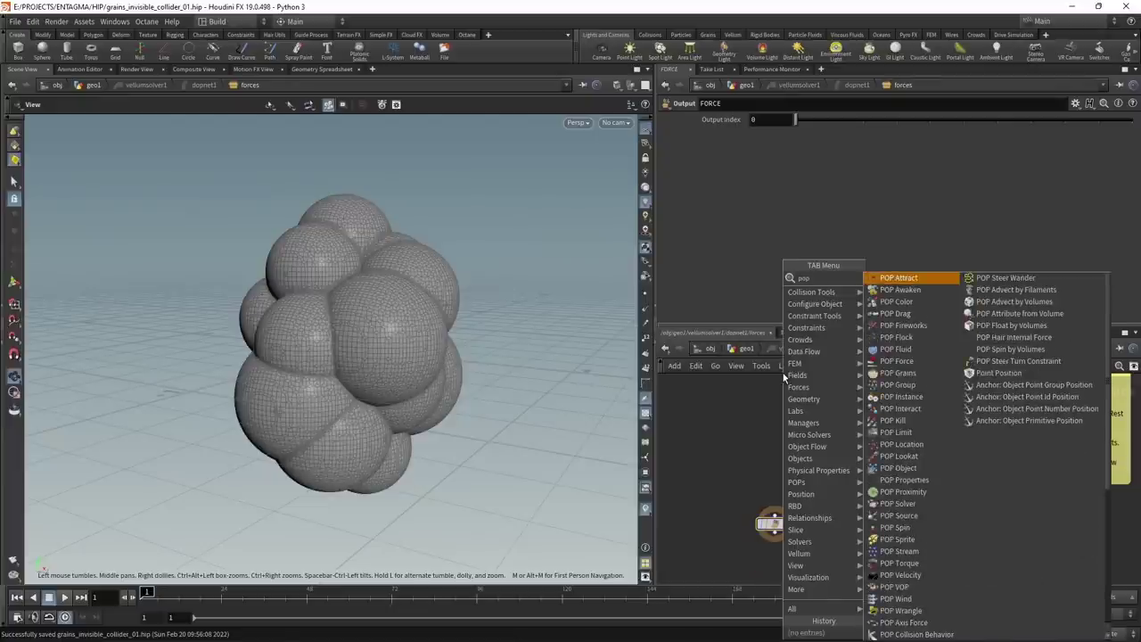
key("Return")
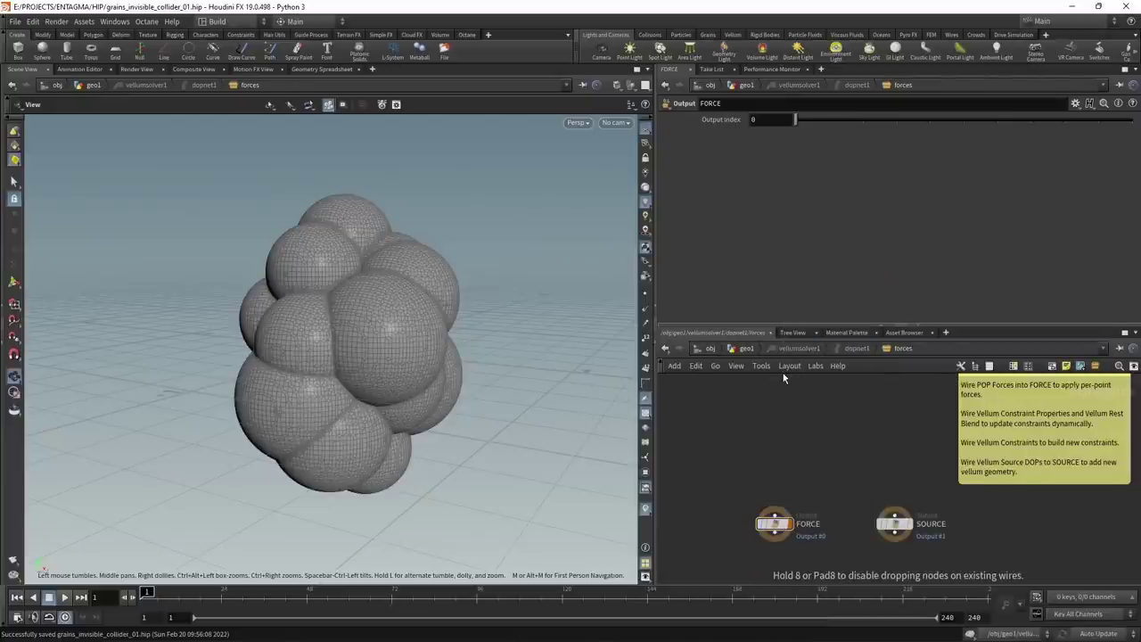
left_click(777, 474)
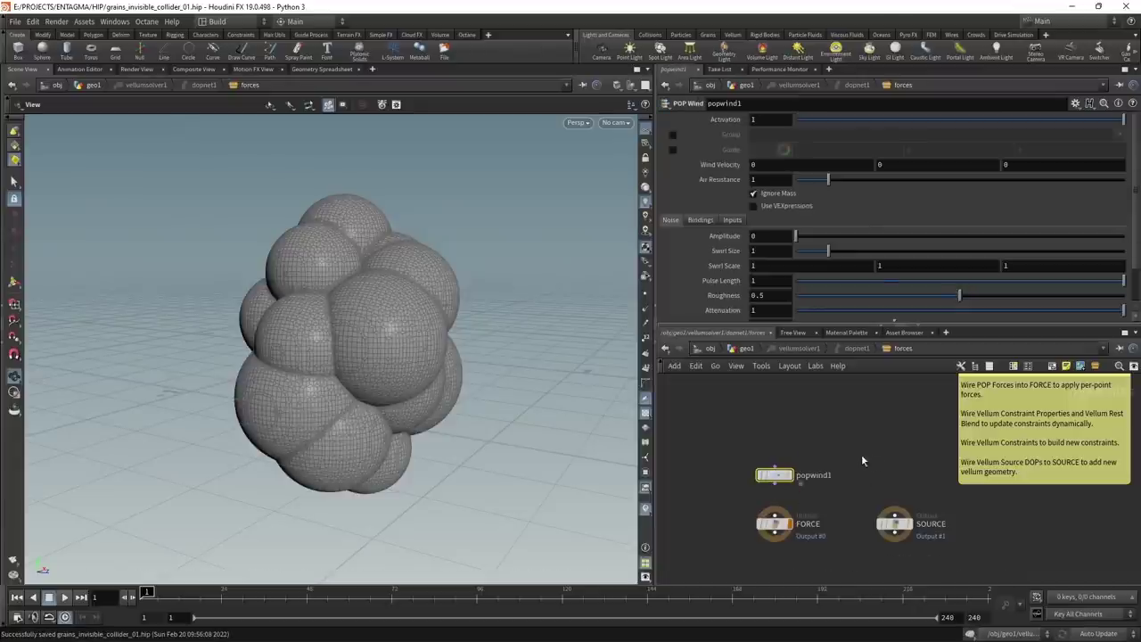
left_click(774, 487)
left_click(774, 513)
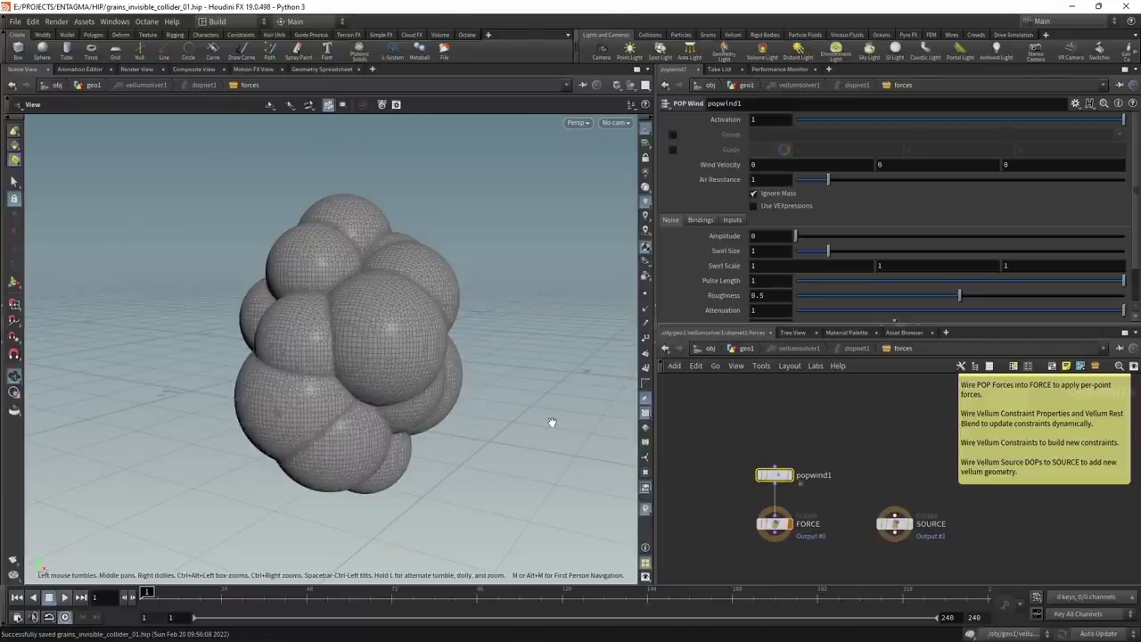
- Set the POP Wind noise to Amplitude 2, Swirl Size 2 and Pulse Length 5
left_click(757, 237)
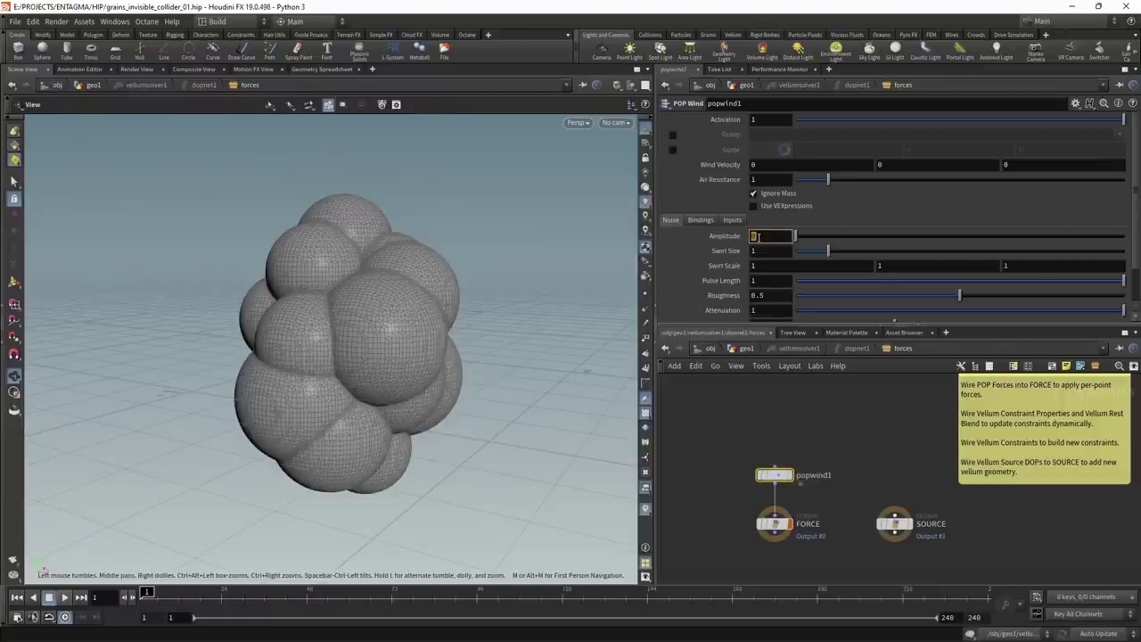
type("2")
key("Return")
left_click(777, 250)
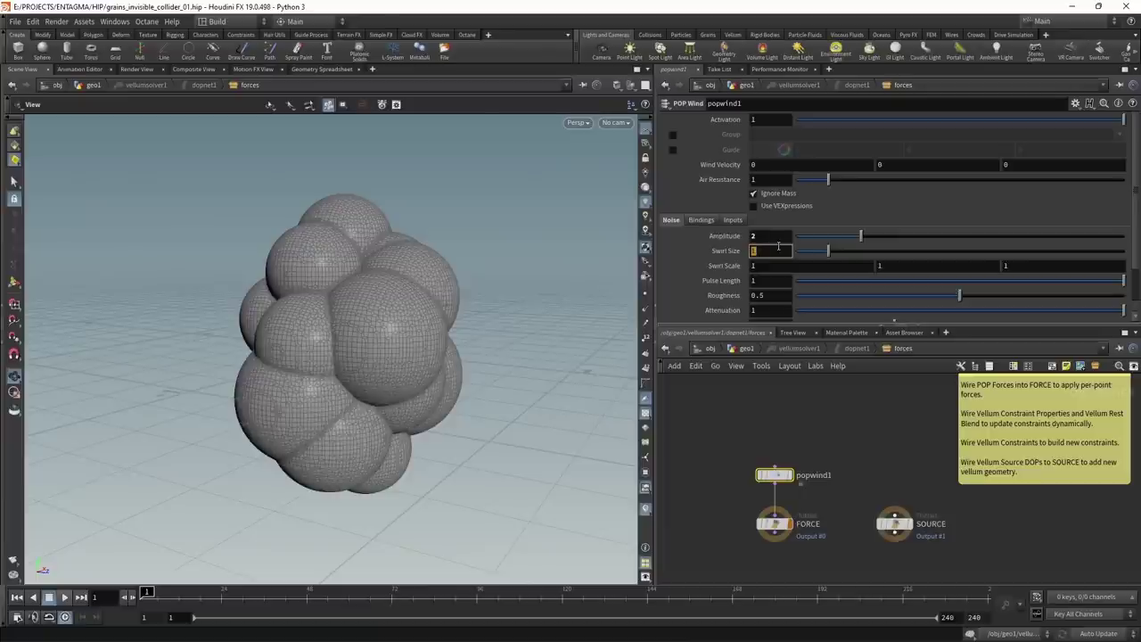
type("2")
key("Return")
left_click(768, 282)
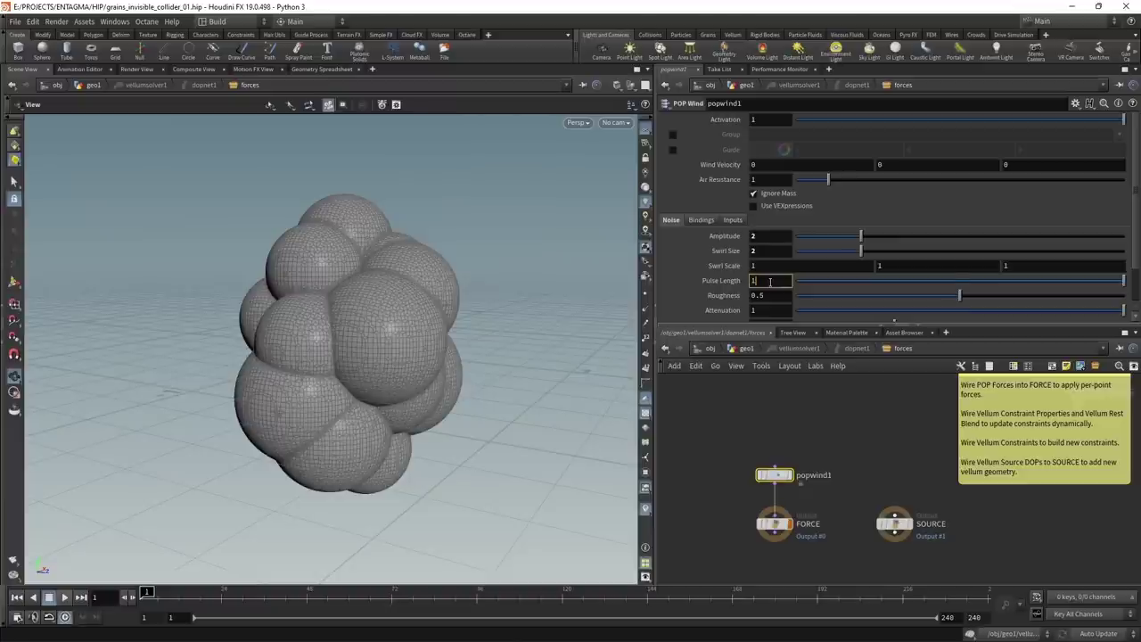
key("BackSpace")
type("5")
key("Return")
- Enlarge the parameter area, go back up to the geo1 network and save the scene
left_click_drag(848, 323, 813, 403)
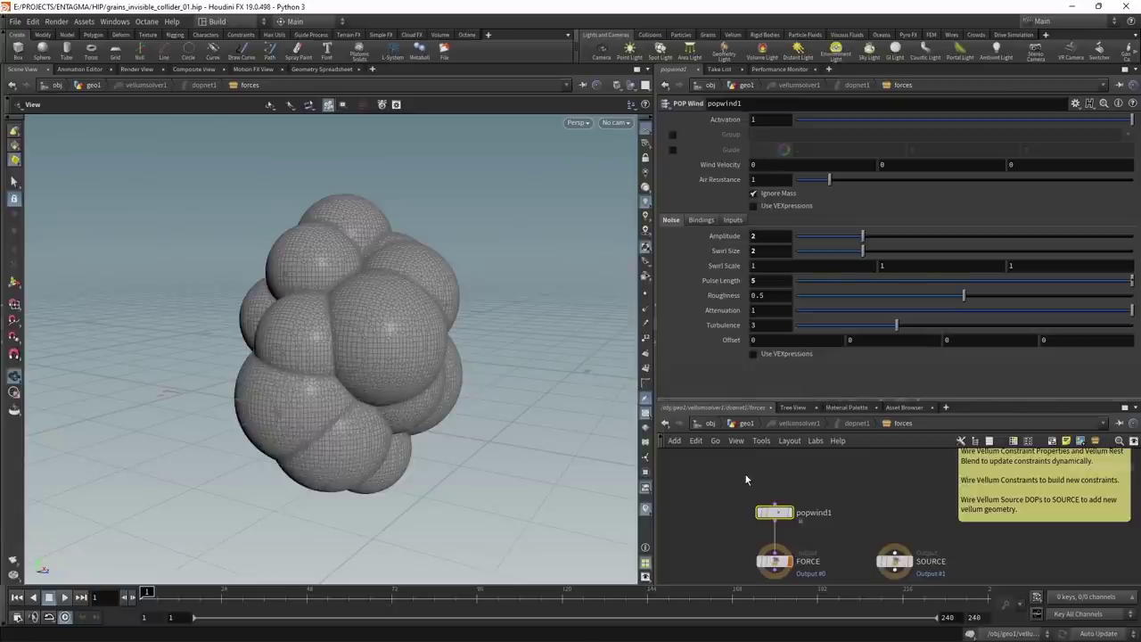
left_click(746, 423)
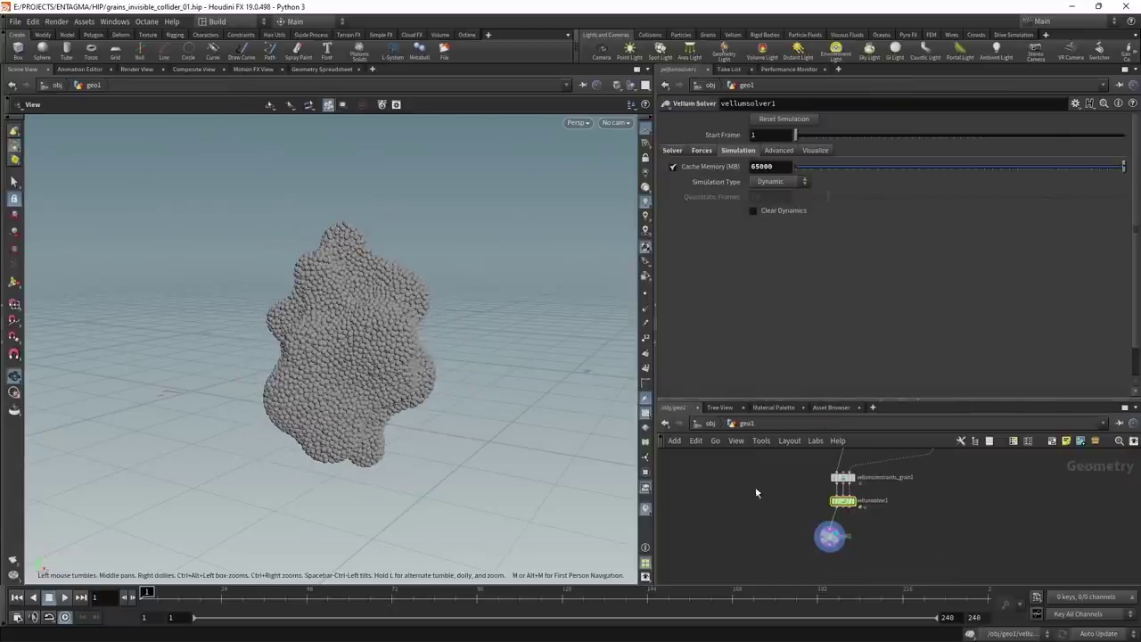
key("ctrl+s")
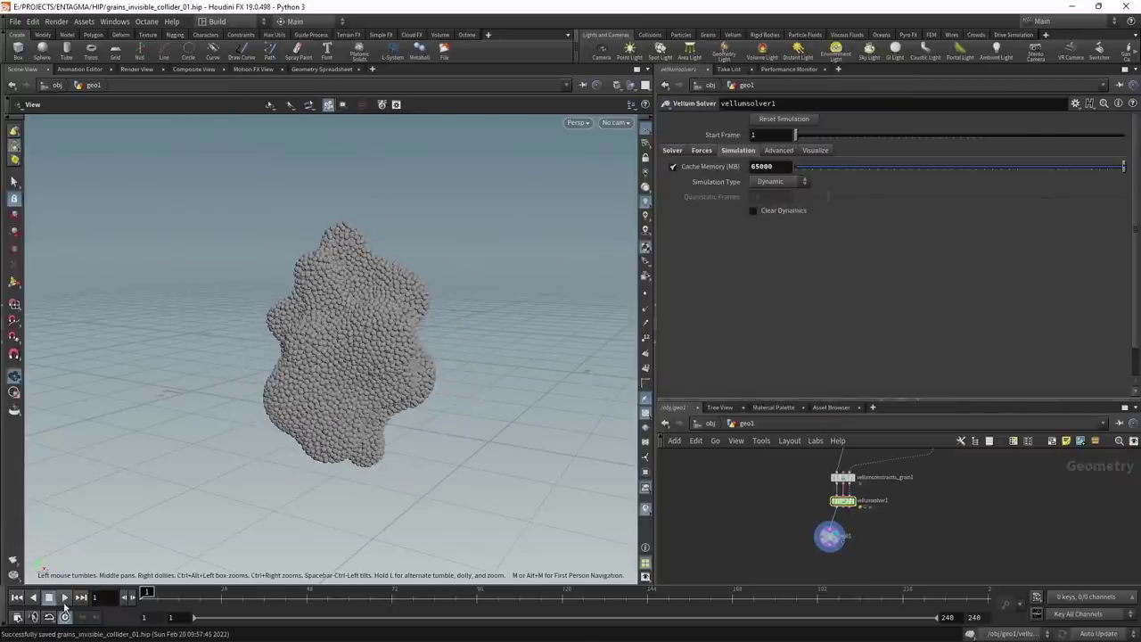
- Play the grain simulation to check the wind motion, then stop it and return to frame 1
left_click(64, 598)
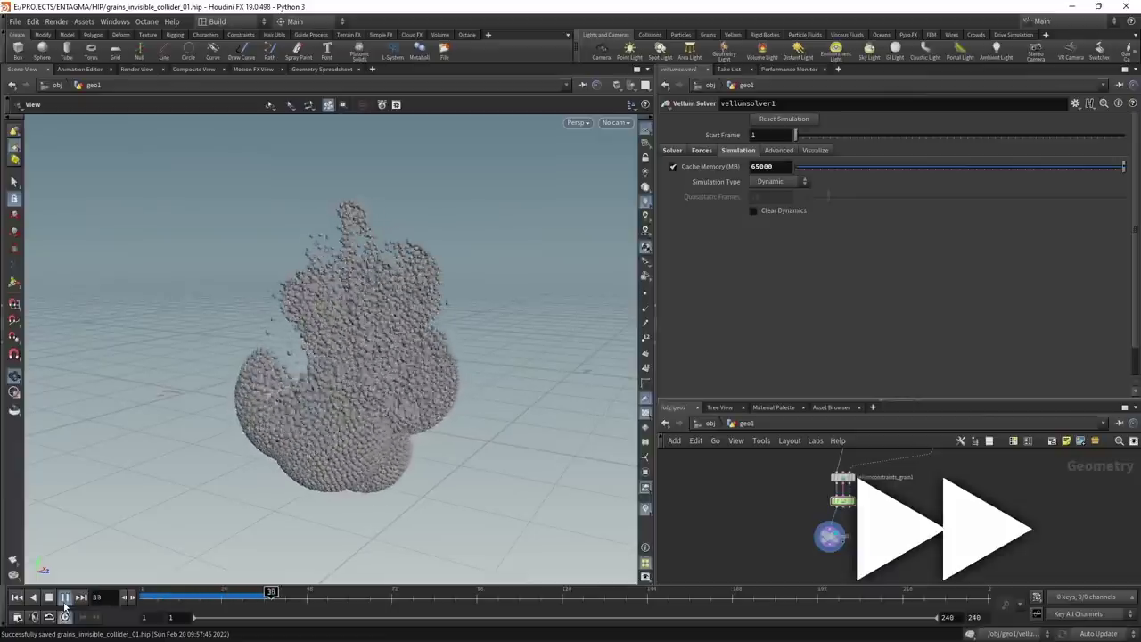
left_click(49, 598)
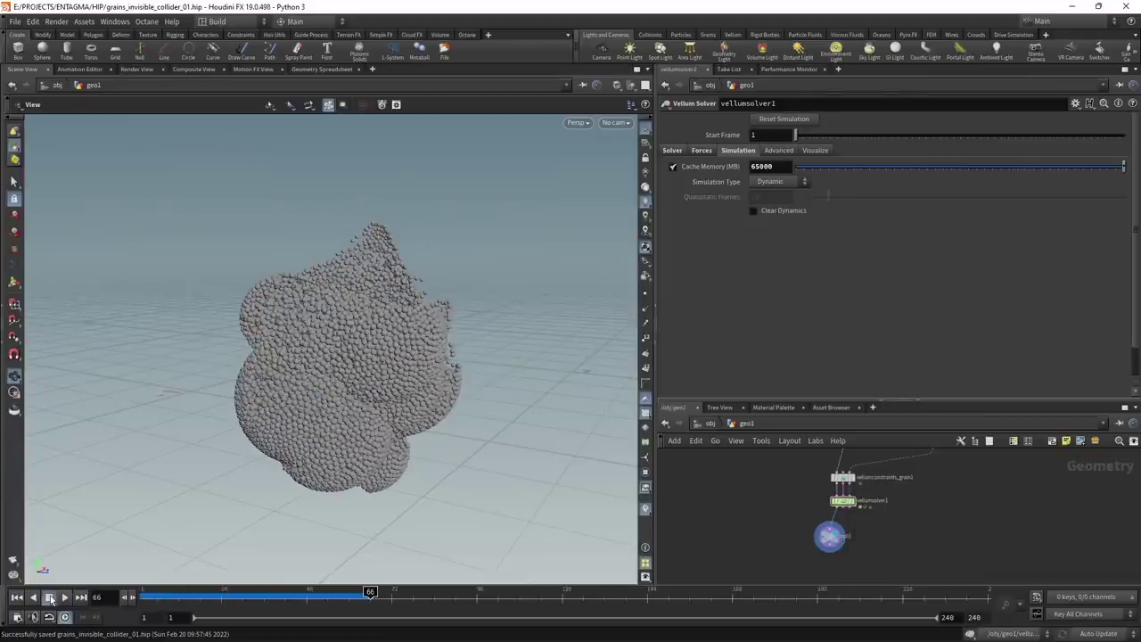
left_click(16, 598)
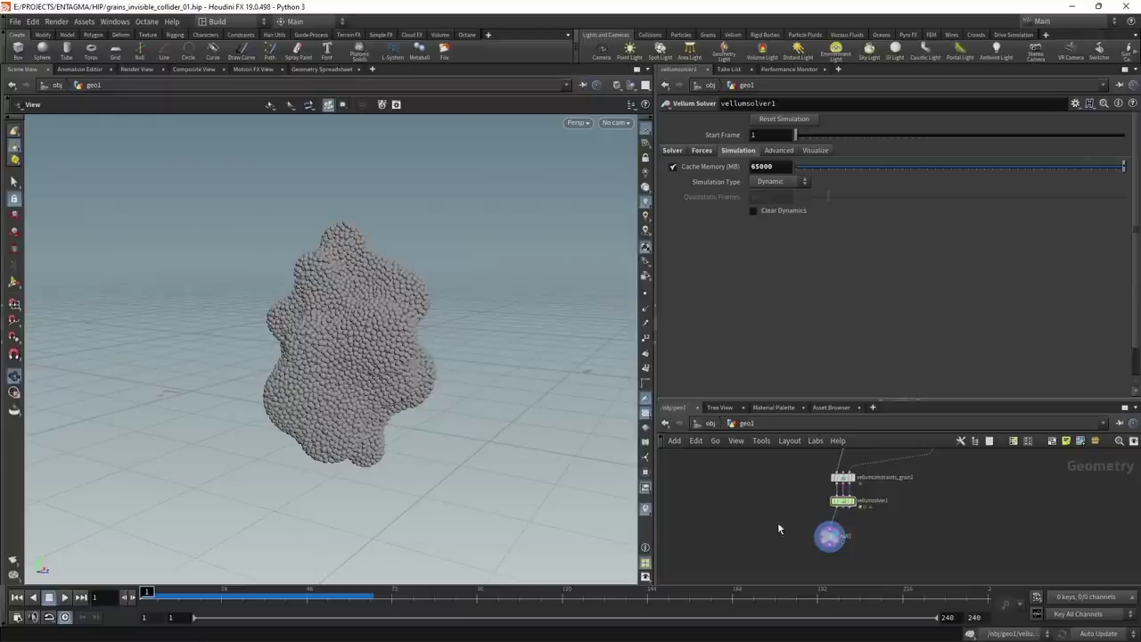
- Inside the Vellum Solver's forces network, duplicate the POP Wind node and wire the copy between popwind1 and FORCE
double_click(851, 500)
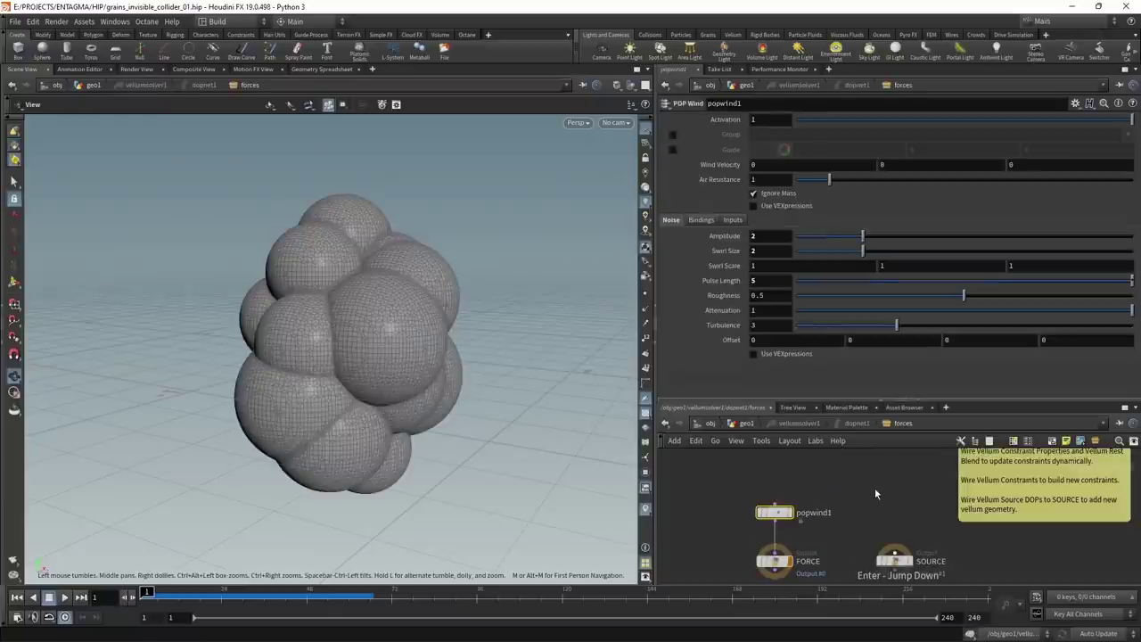
key("ctrl+c")
key("ctrl+v")
left_click_drag(875, 508, 800, 548)
middle_click_drag(852, 540, 862, 473)
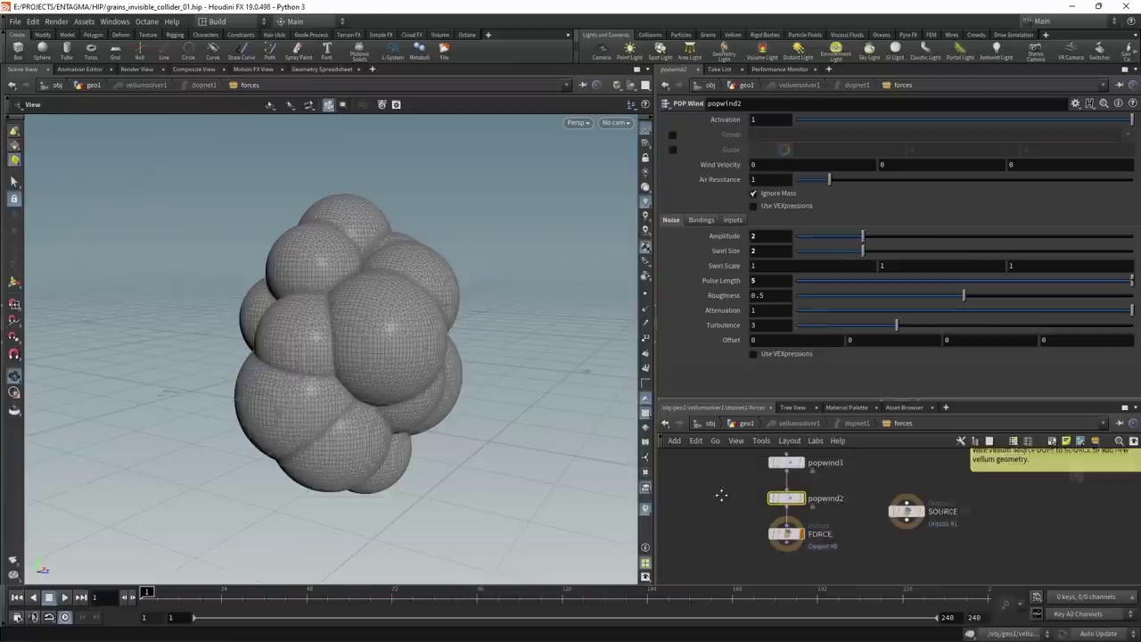
- Set the duplicated POP Wind's noise to Amplitude 0.5, Swirl Size 0.75 and Pulse Length 3
left_click(769, 237)
type("0.5")
key("Return")
left_click(772, 252)
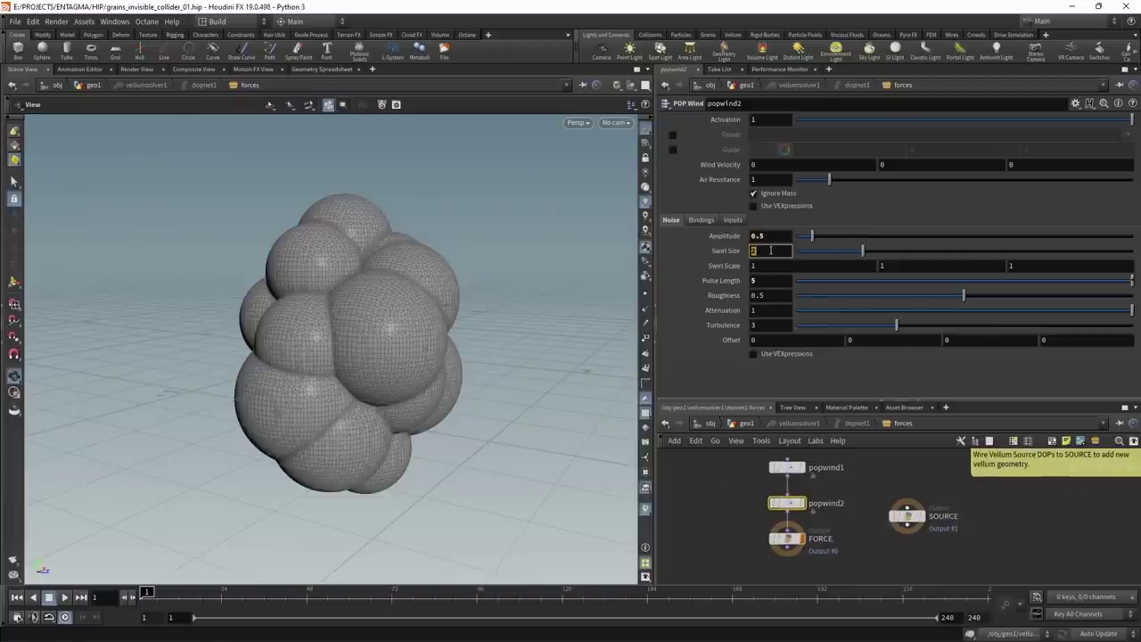
type("0.75")
key("Return")
type("3")
key("Return")
- Return to the geo1 network, save the scene and play the simulation with both winds
key("u")
key("u")
key("u")
key("ctrl+s")
left_click(65, 599)
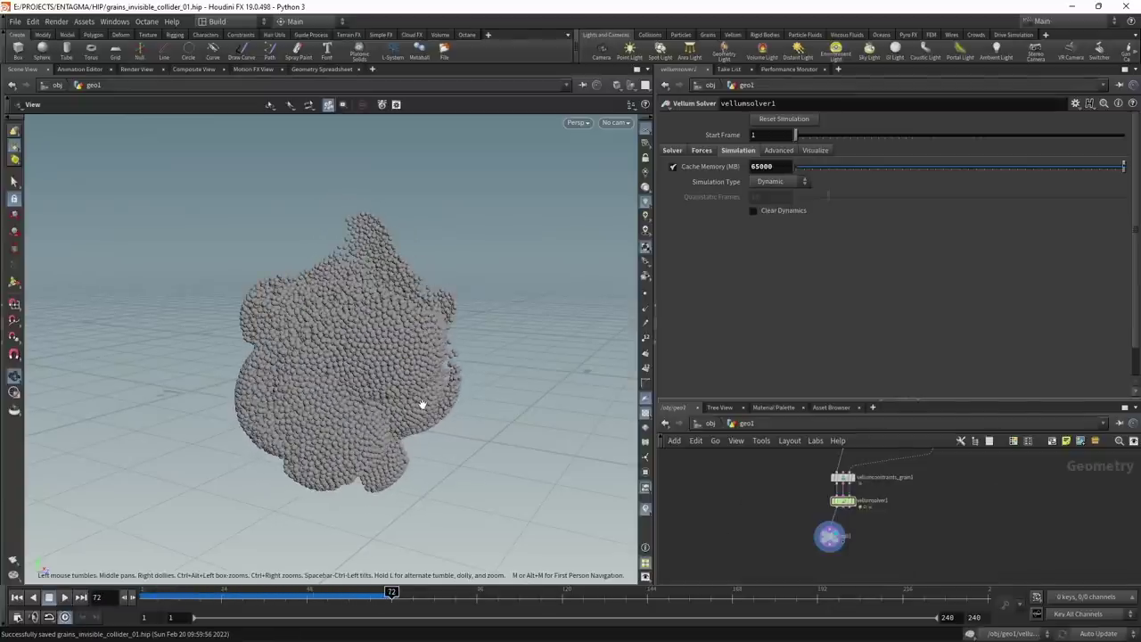
- Review the second POP Wind's settings inside the Vellum Solver, then return to geo1 at frame 1
left_click_drag(809, 487, 846, 511)
double_click(845, 504)
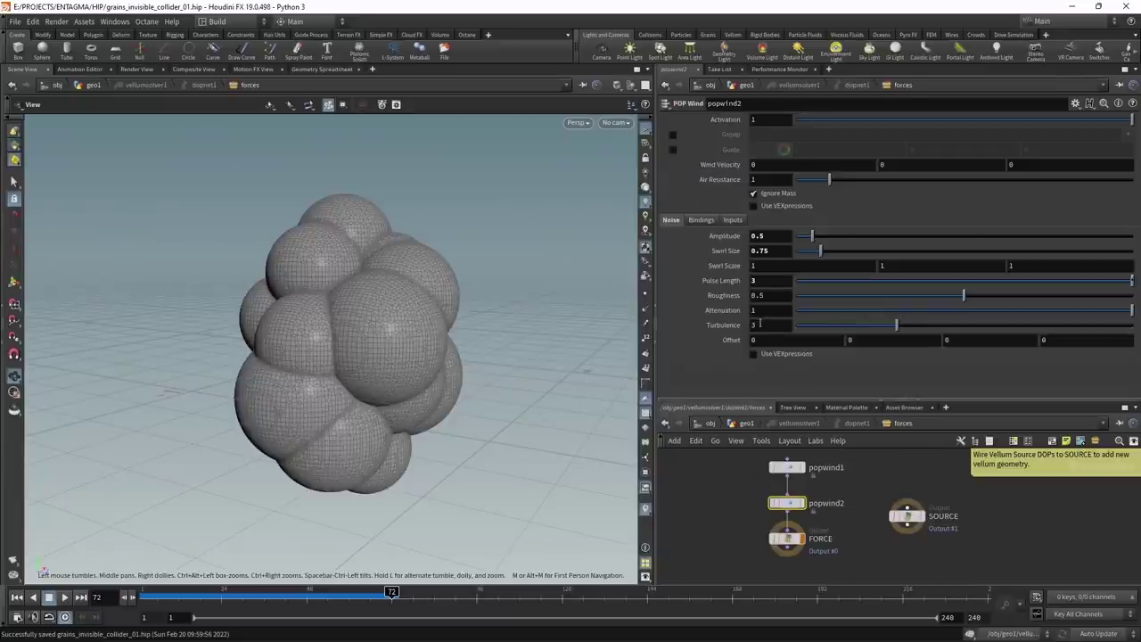
key("u")
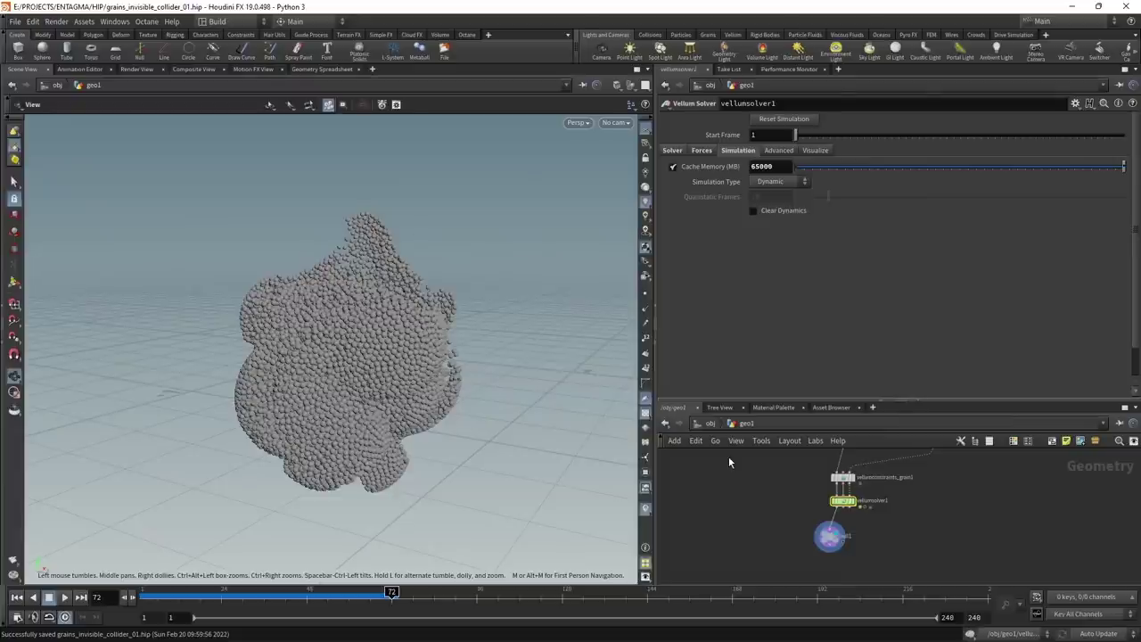
key("ctrl+Up")
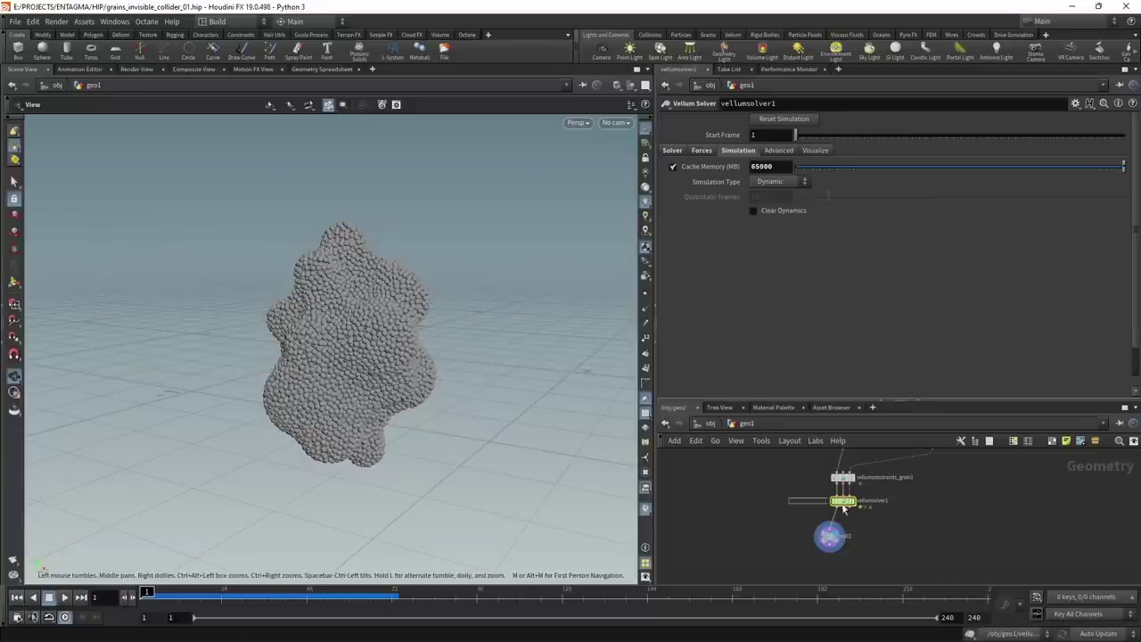
- Set the Vellum Solver's Time Scale to 0.33
left_click(672, 152)
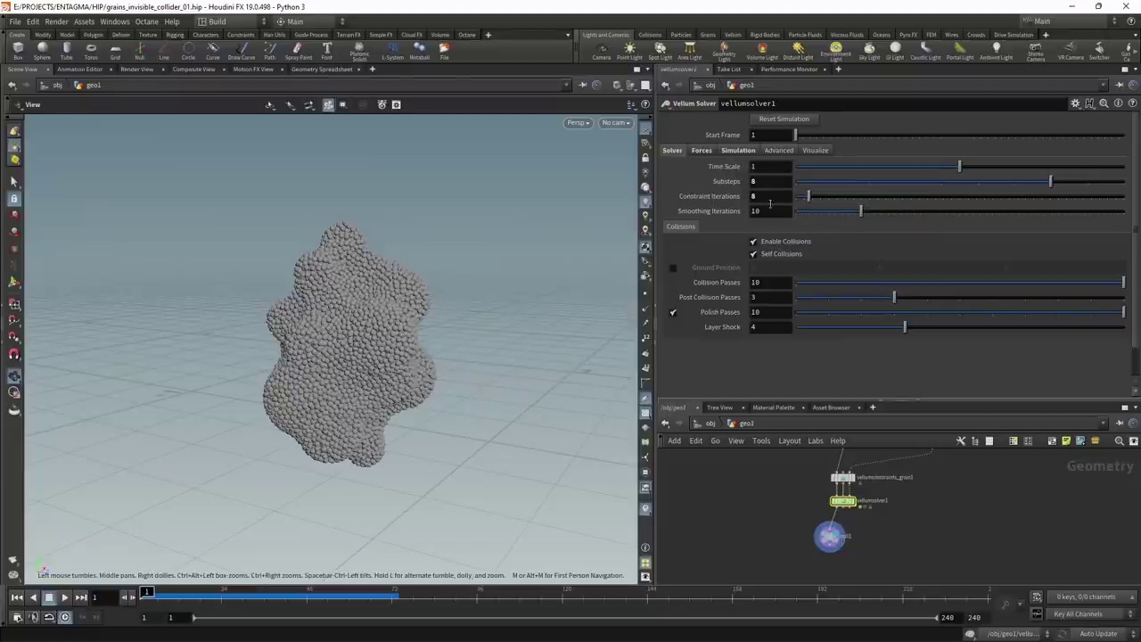
left_click(765, 165)
type("0.3")
key("Return")
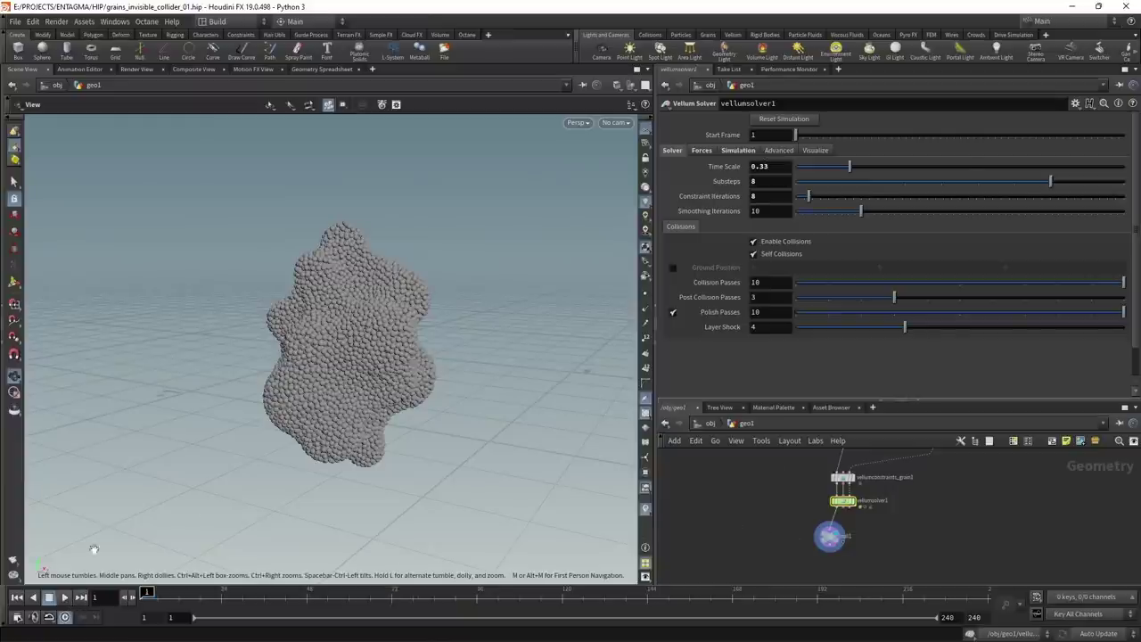
- Save the scene and play the slowed-down simulation, stopping it and returning to frame 1
key("ctrl+s")
left_click(64, 600)
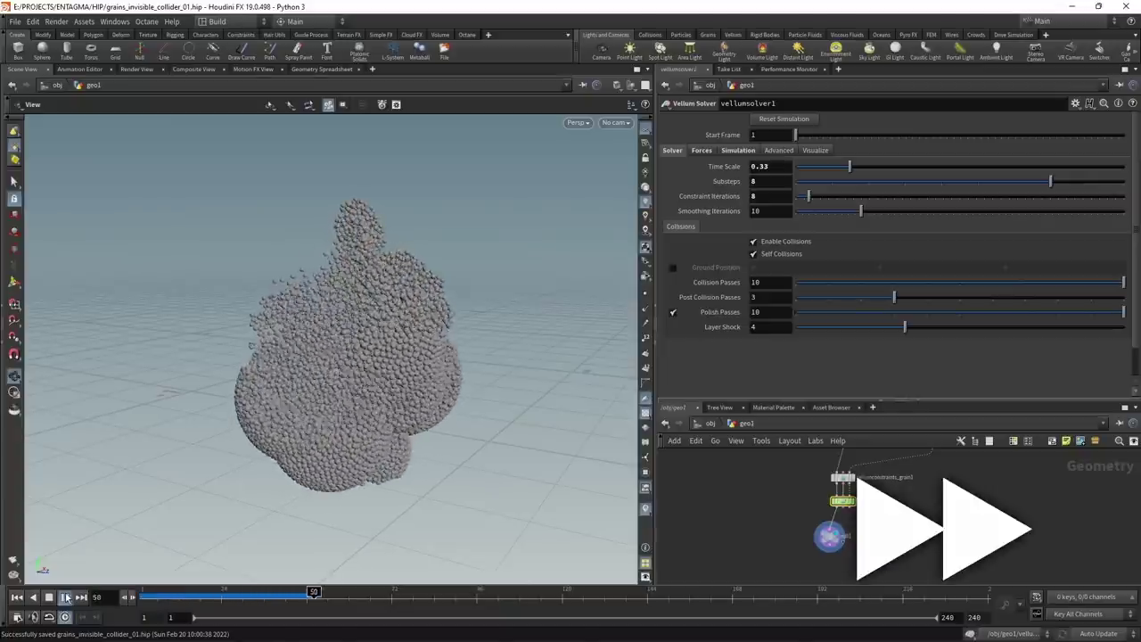
left_click(50, 597)
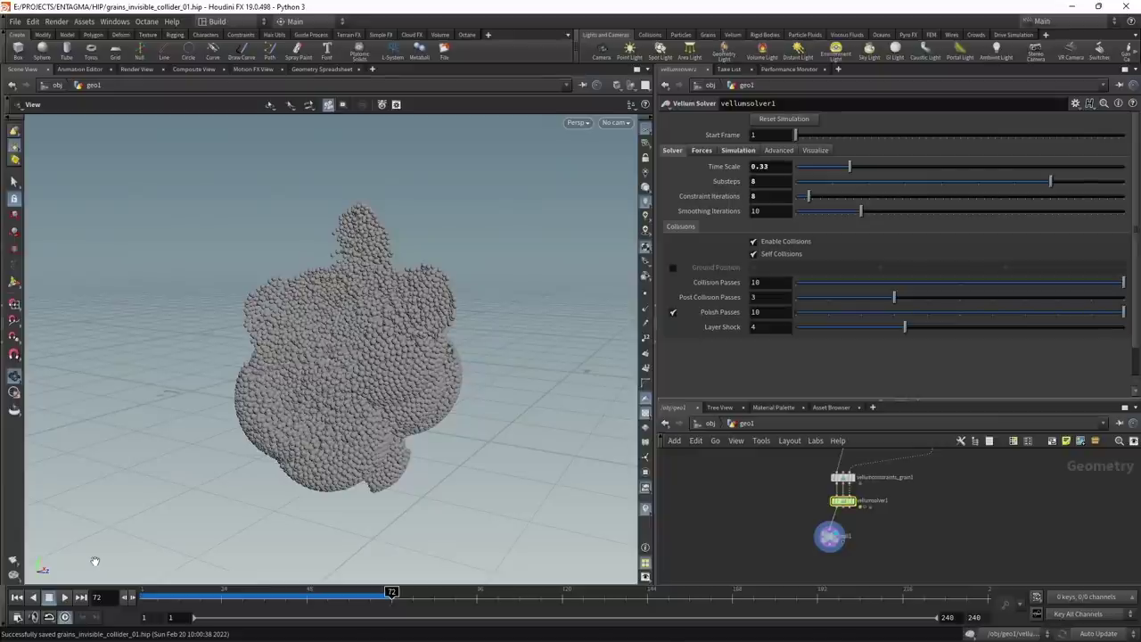
left_click(17, 598)
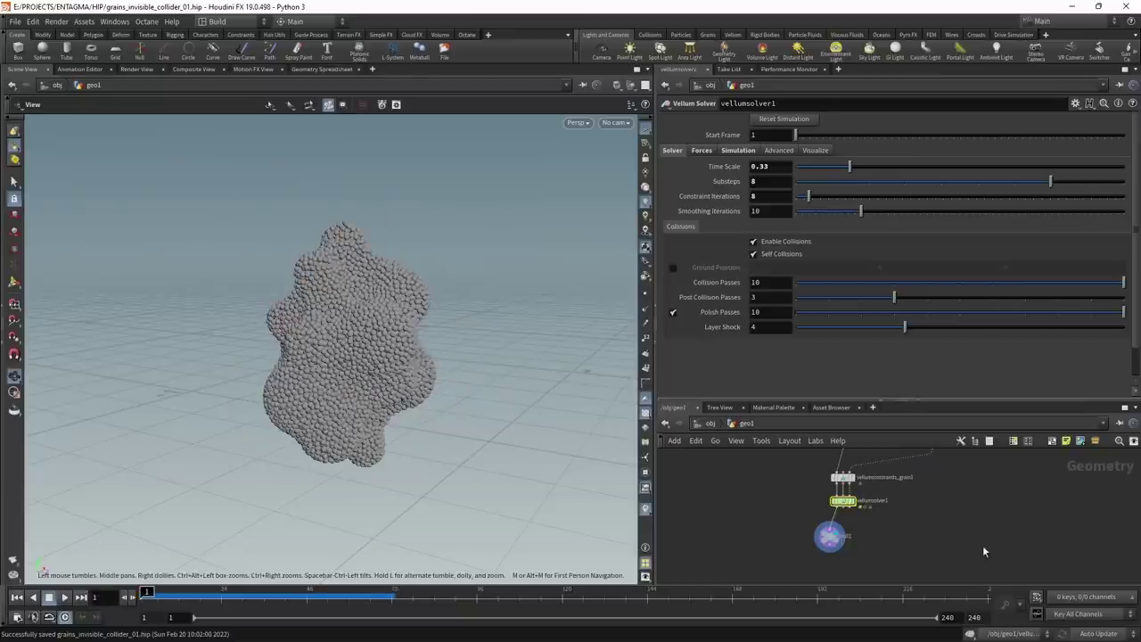
- Add a Vellum Glue node between the grain constraints and the Vellum Solver and display it
scroll(983, 545, "down", 1)
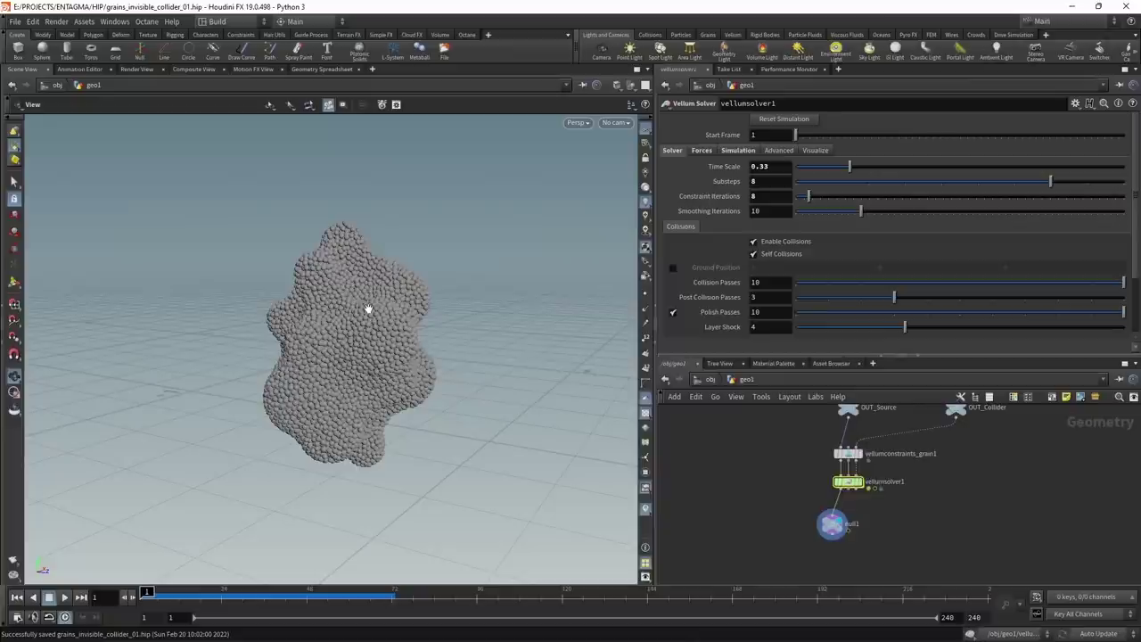
left_click_drag(774, 569, 845, 526)
key("Tab")
type("vellum gl")
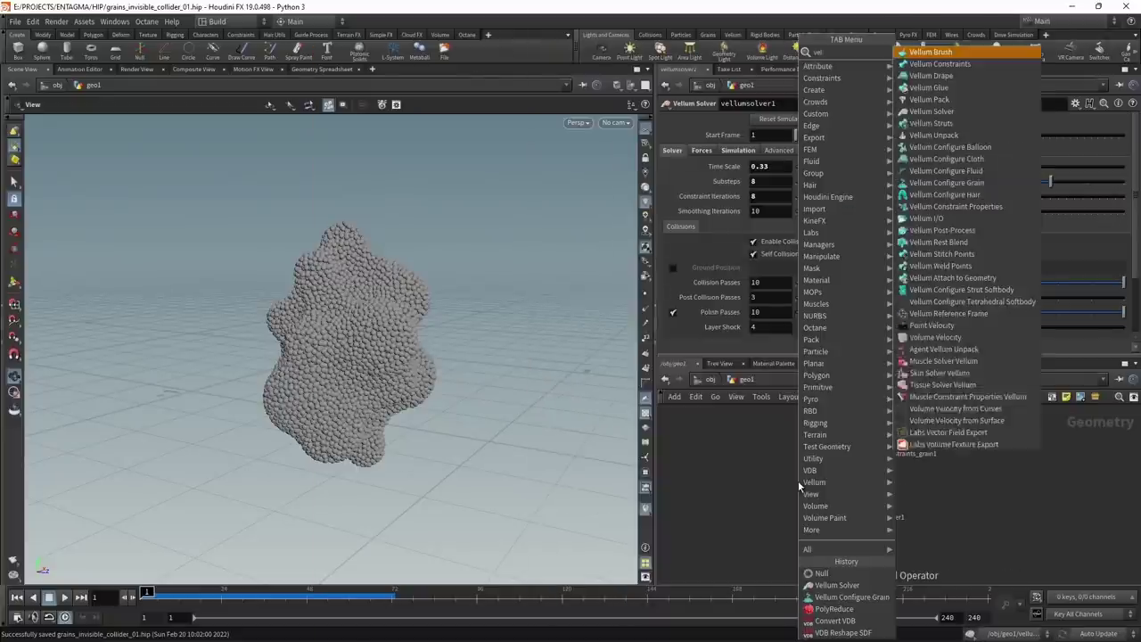
key("Return")
left_click(798, 482)
left_click(840, 487)
left_click_drag(842, 488, 854, 489)
scroll(908, 520, "up", 2)
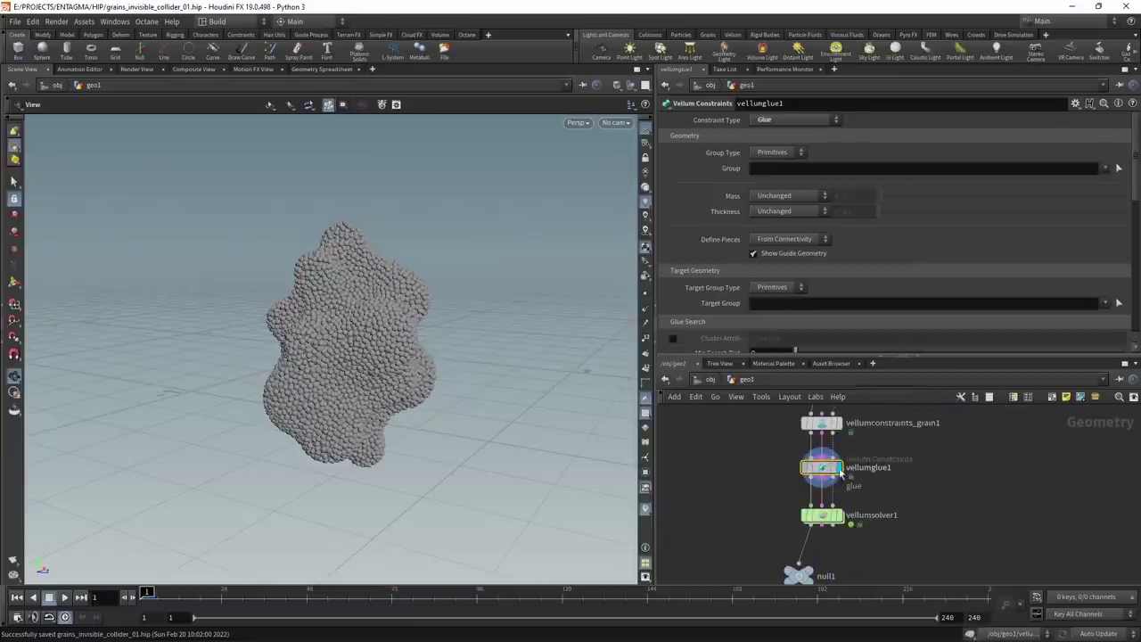
- Add a Null, wire it to the Vellum Glue node's Constraint Geometry output and display it
key("Tab")
type("null")
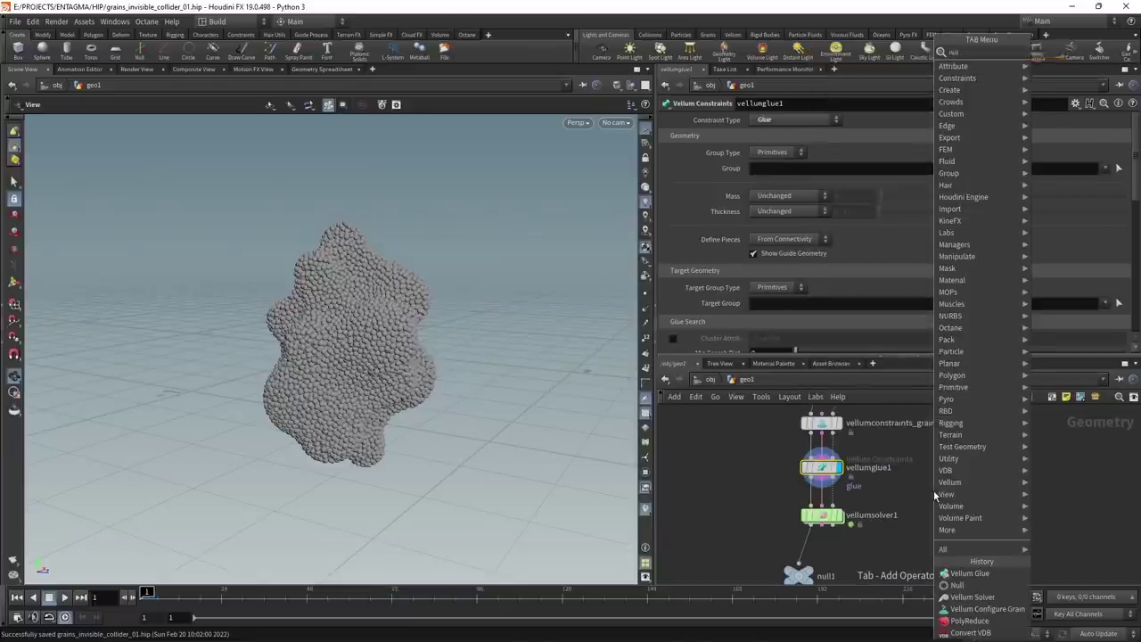
key("Return")
left_click(934, 491)
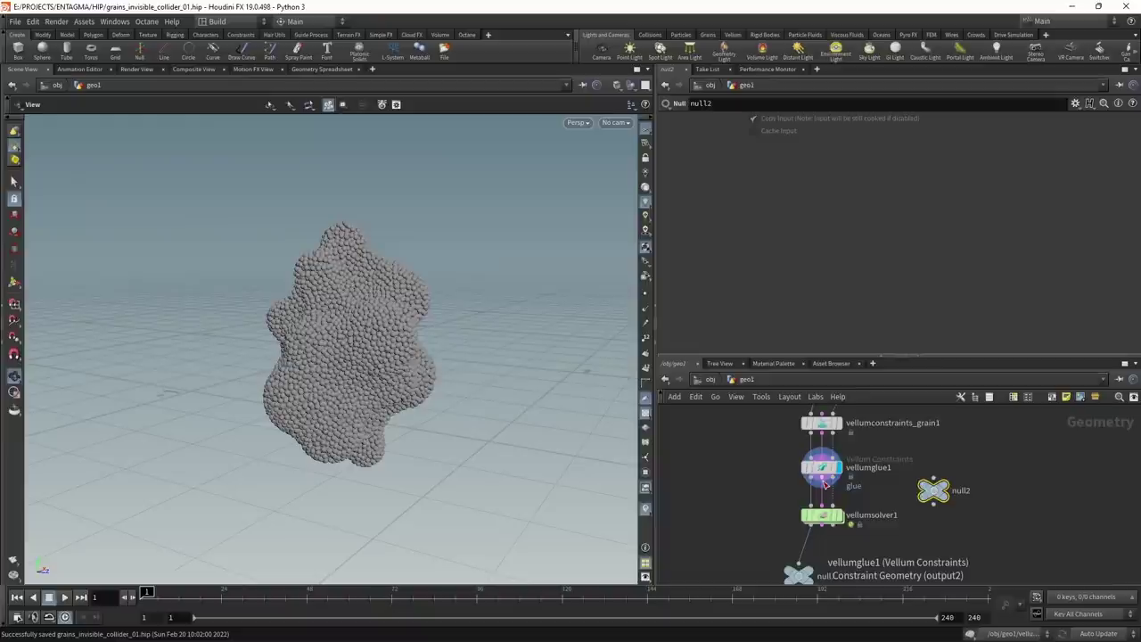
left_click_drag(820, 480, 938, 519)
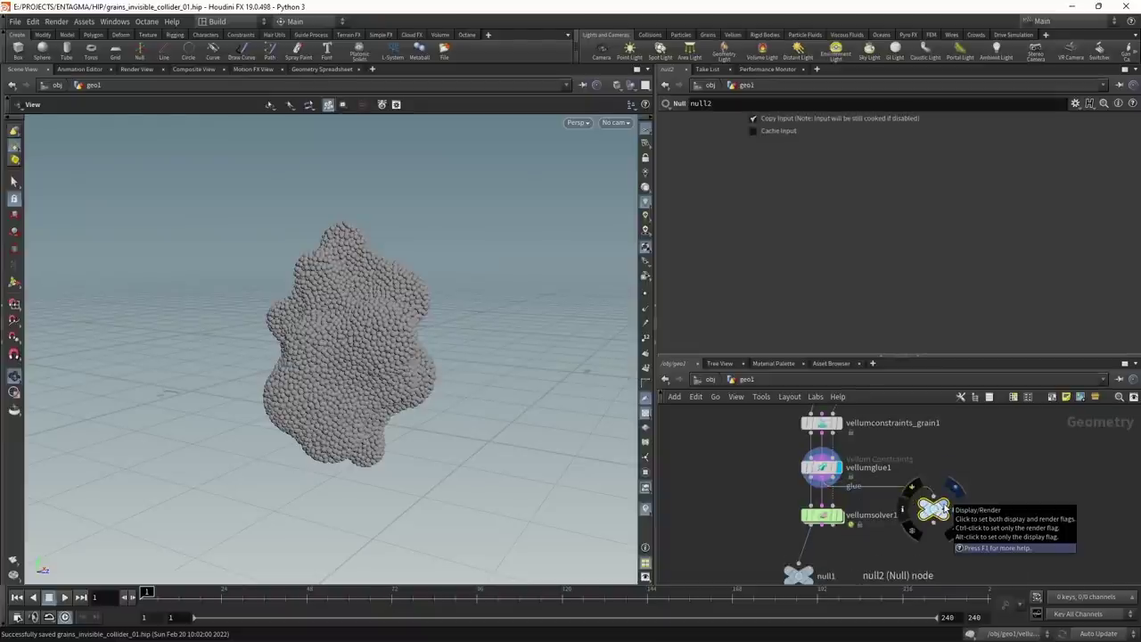
left_click(947, 509)
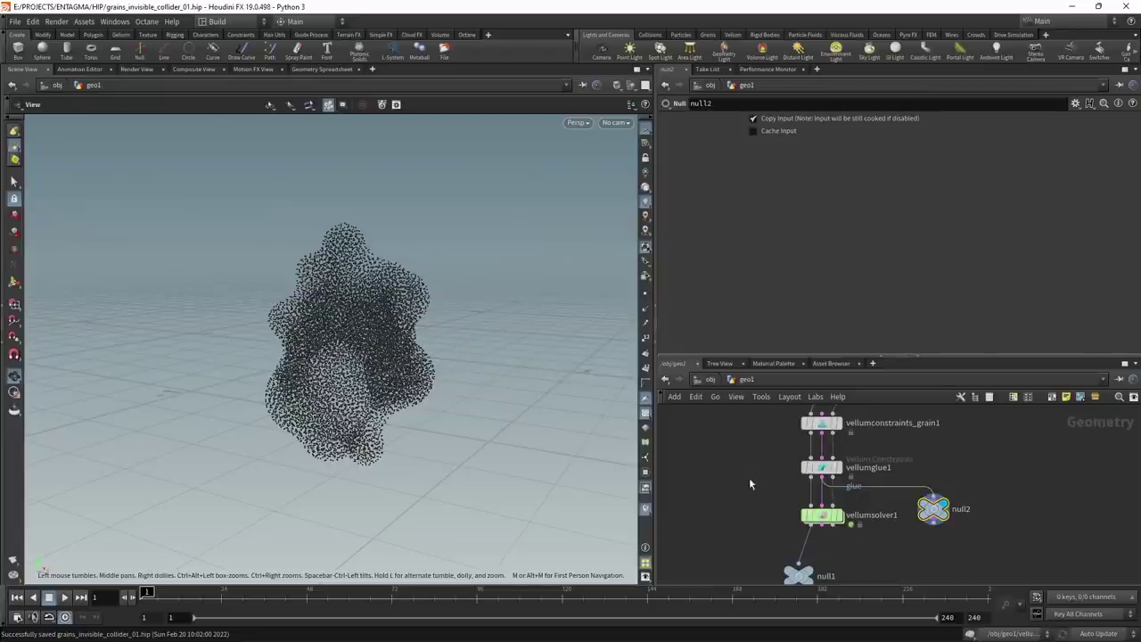
- Set both the Group Type and the Target Group Type of the Vellum Glue node to Points
left_click(821, 467)
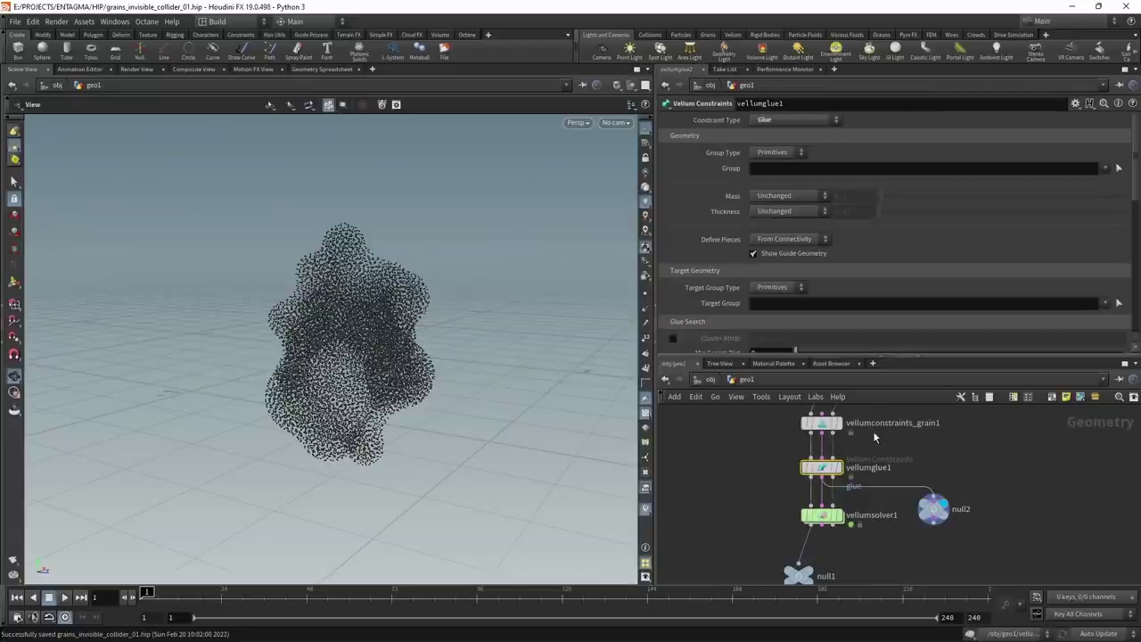
left_click(772, 151)
left_click(772, 157)
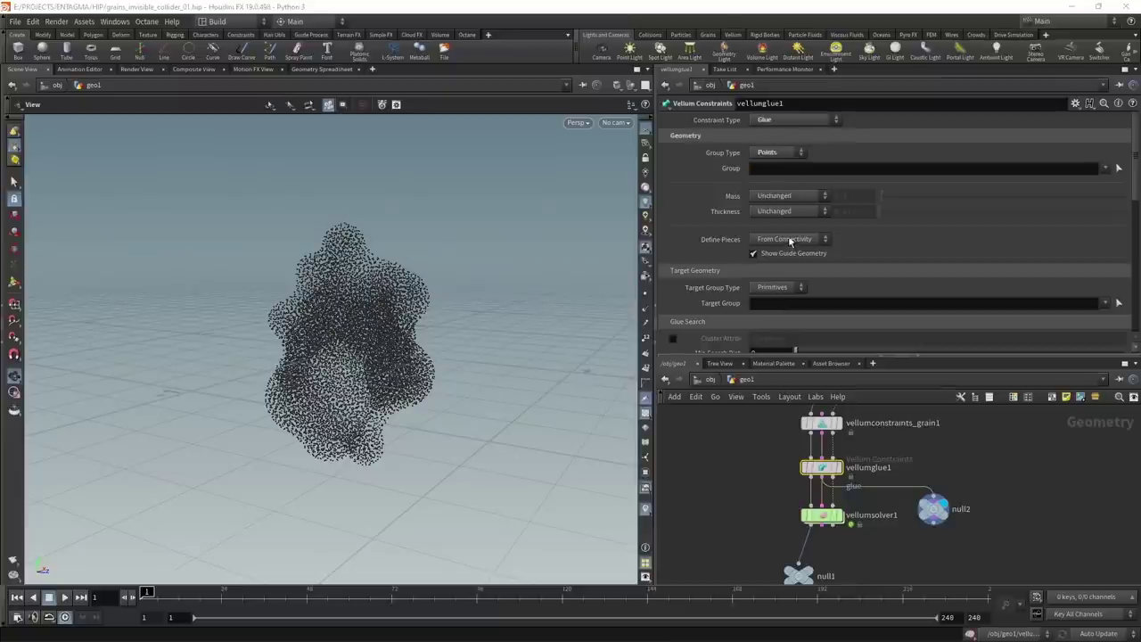
left_click(767, 287)
left_click(763, 309)
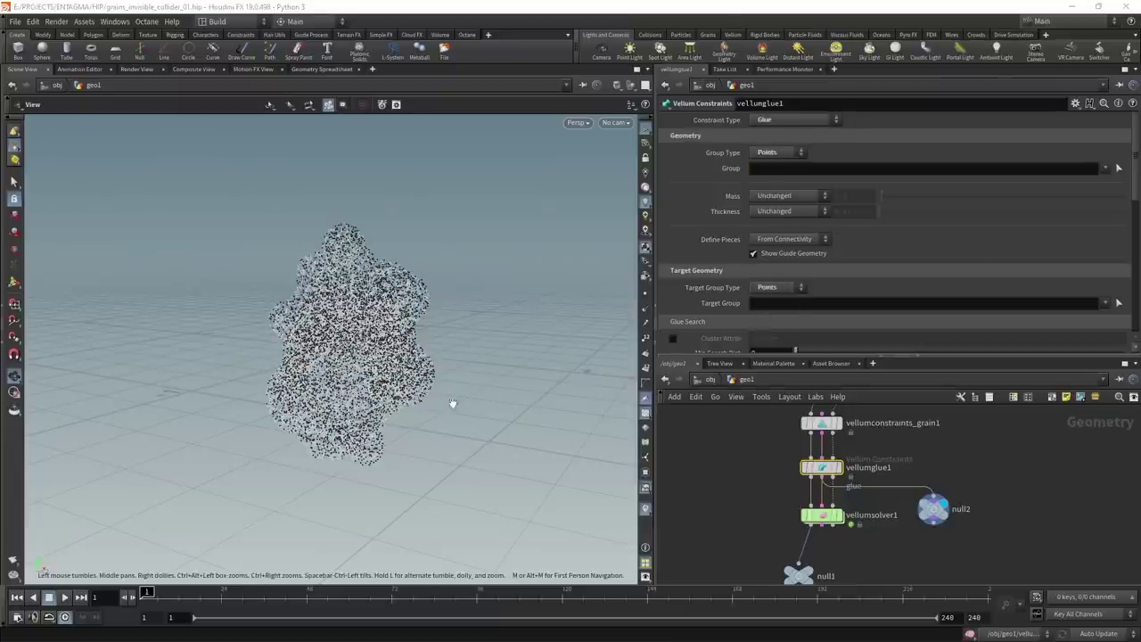
- Raise the glue's Constraints Per Point to 8, inspect the constraint web and save the scene
right_click_drag(353, 359, 555, 300)
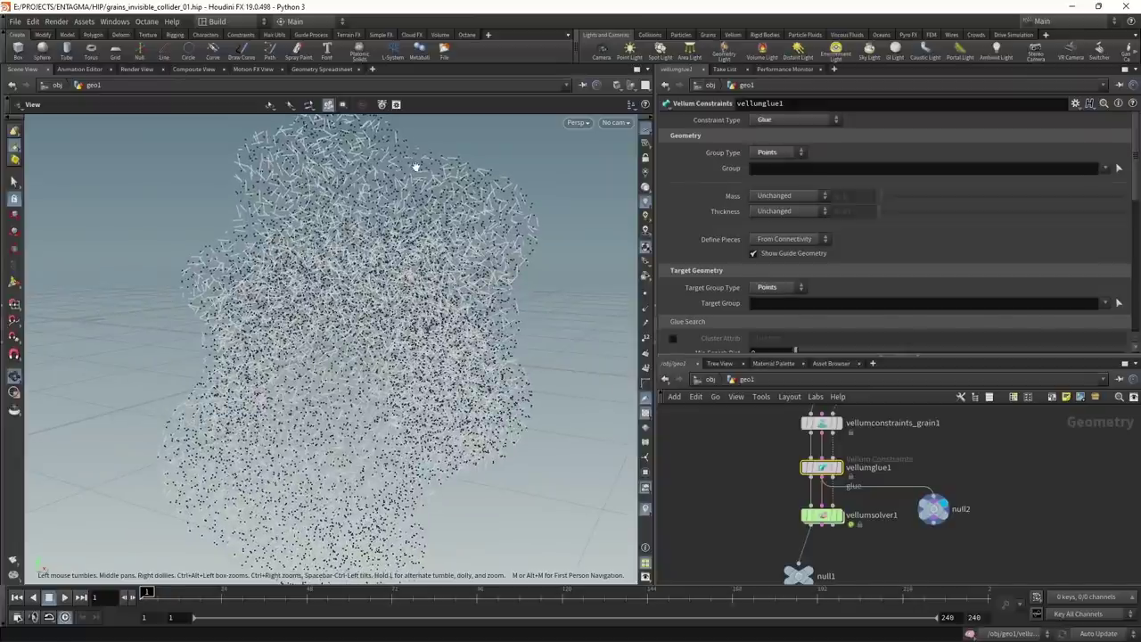
scroll(1132, 256, "down", 5)
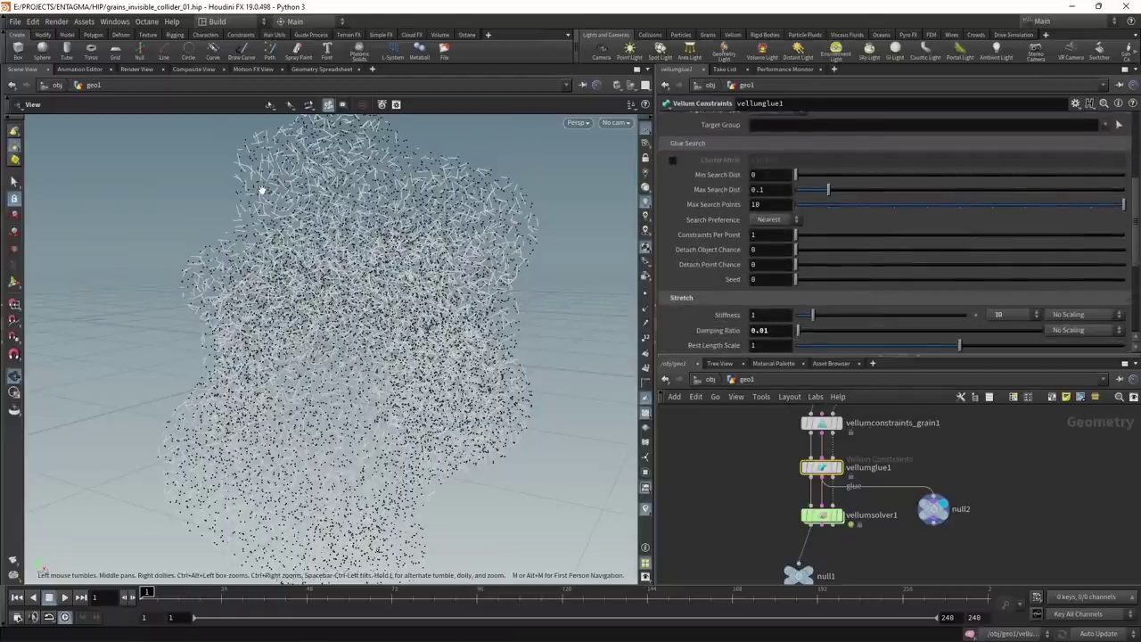
left_click(767, 240)
key("Up")
key("Up")
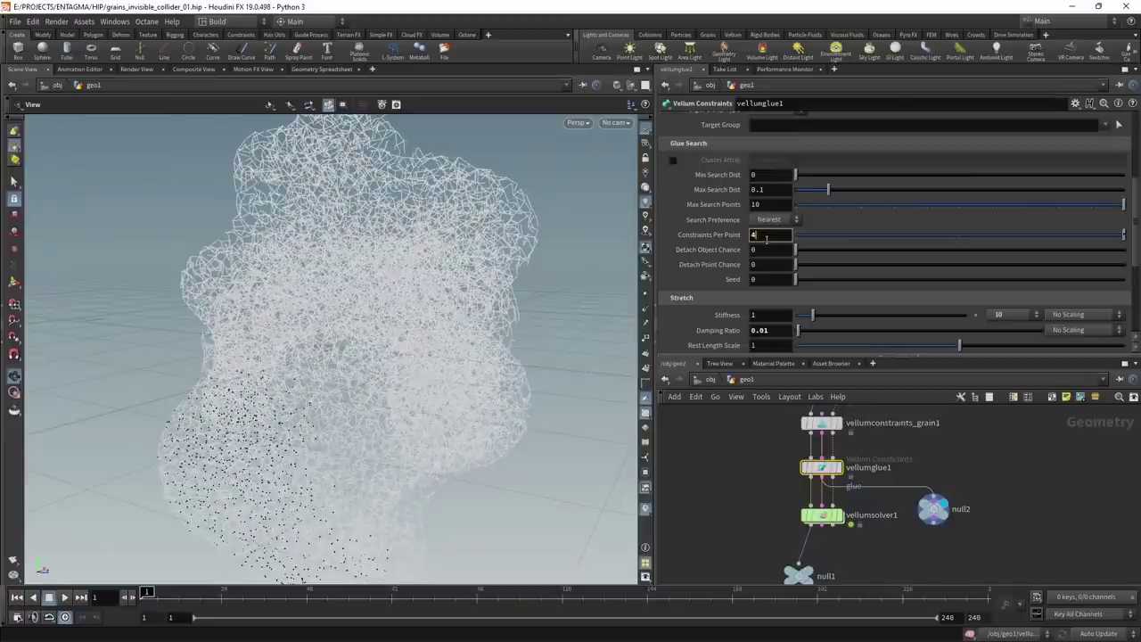
scroll(767, 240, "up", 2)
scroll(766, 239, "up", 1)
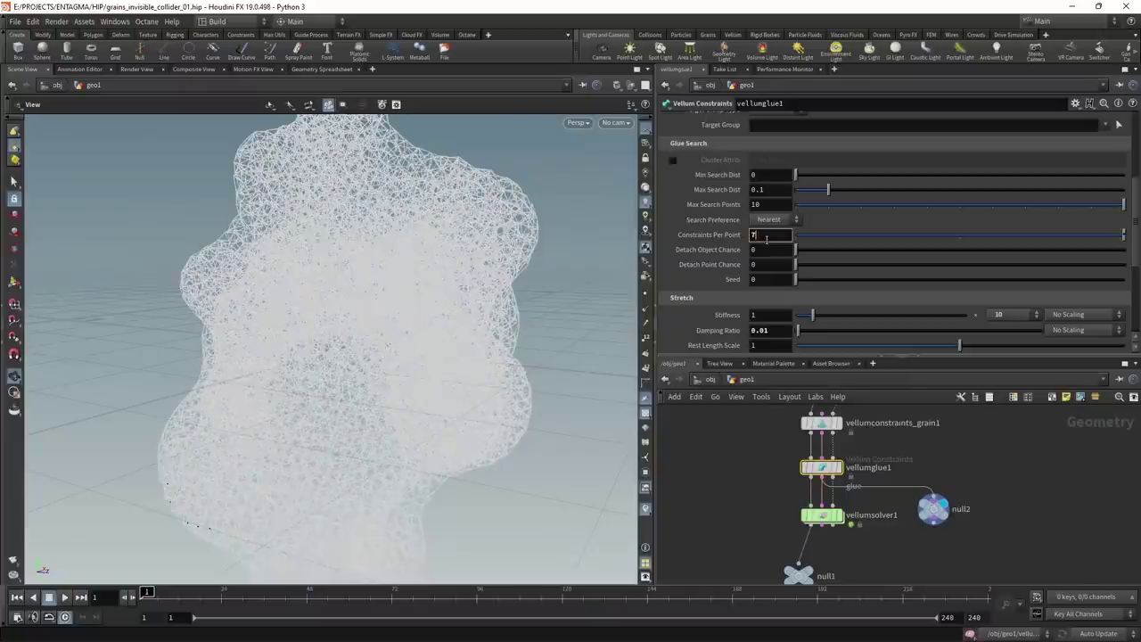
scroll(766, 239, "up", 1)
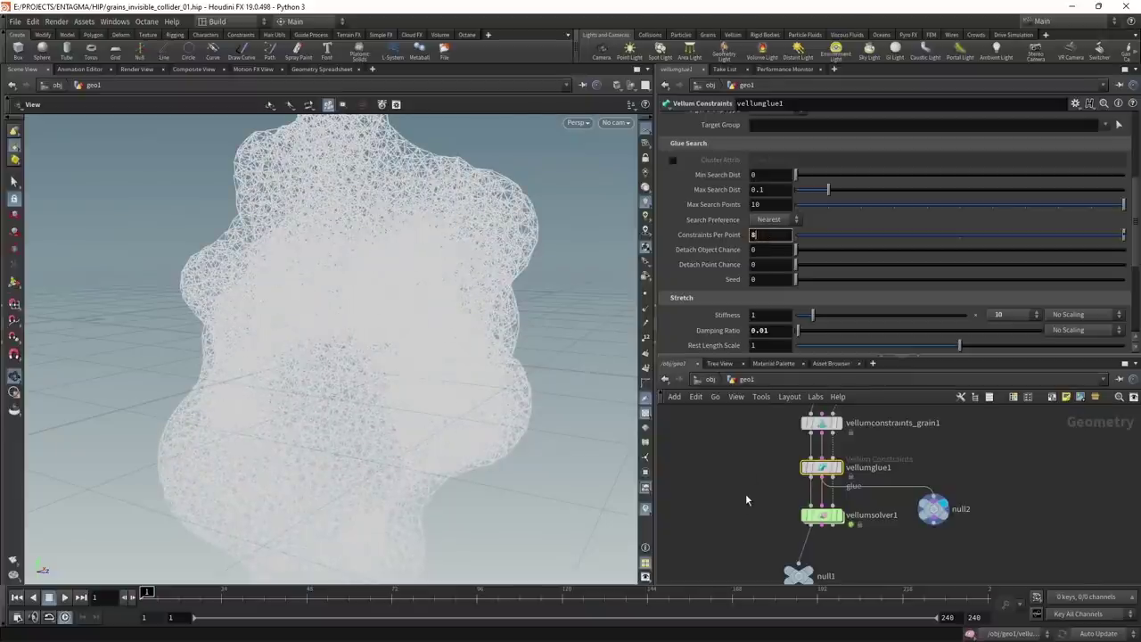
left_click_drag(298, 240, 354, 306)
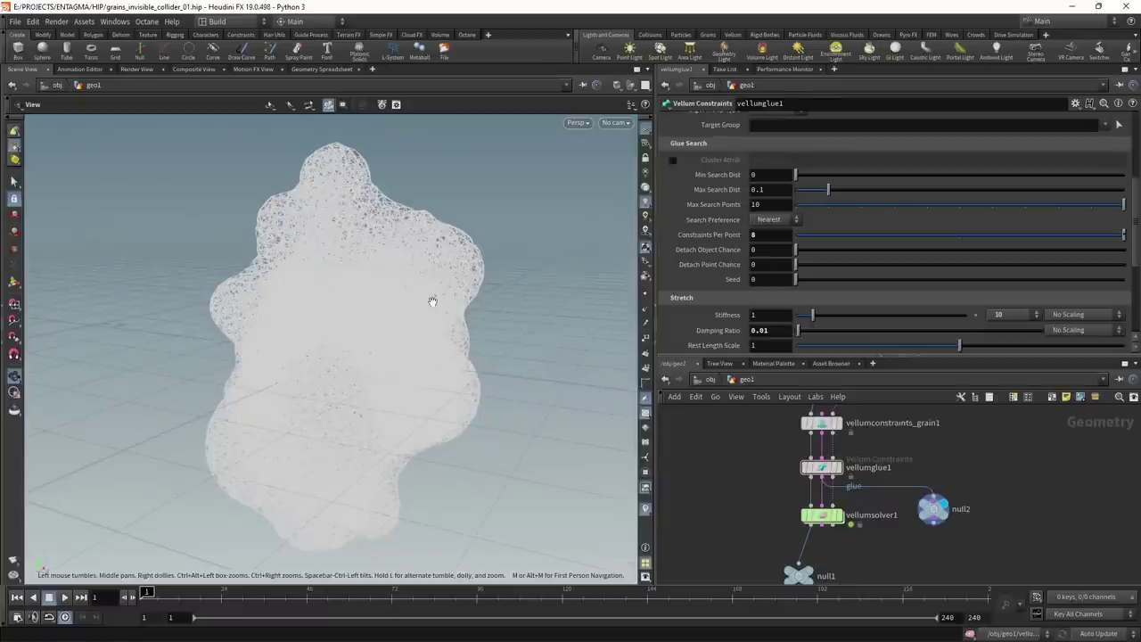
key("ctrl+s")
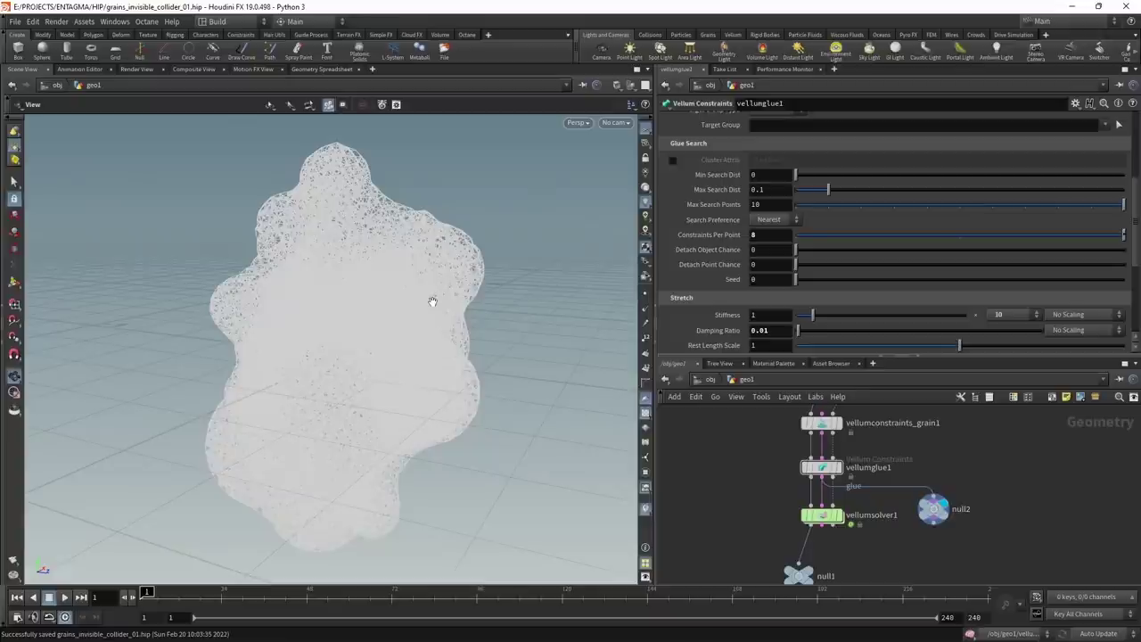
- Set the multiplier of the glue's Compression Stiffness to 10
scroll(1137, 245, "down", 1)
left_click_drag(1137, 245, 1139, 285)
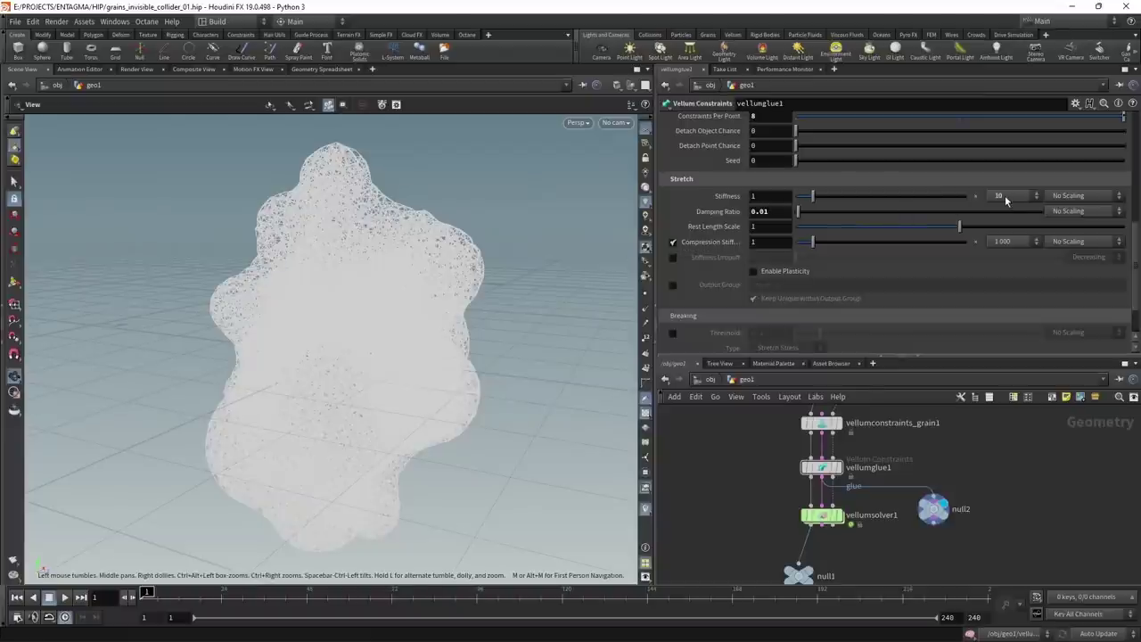
left_click(1009, 247)
left_click(1003, 361)
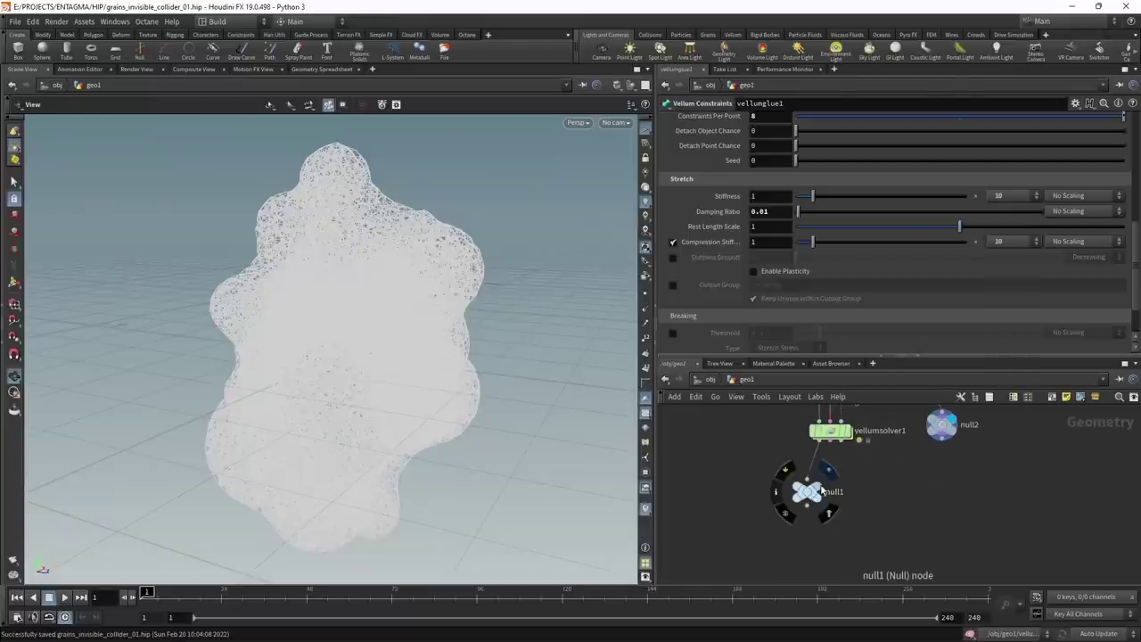
- Display the Null below the Vellum Solver and rename it OUT_Particles
left_click(838, 492)
double_click(848, 498)
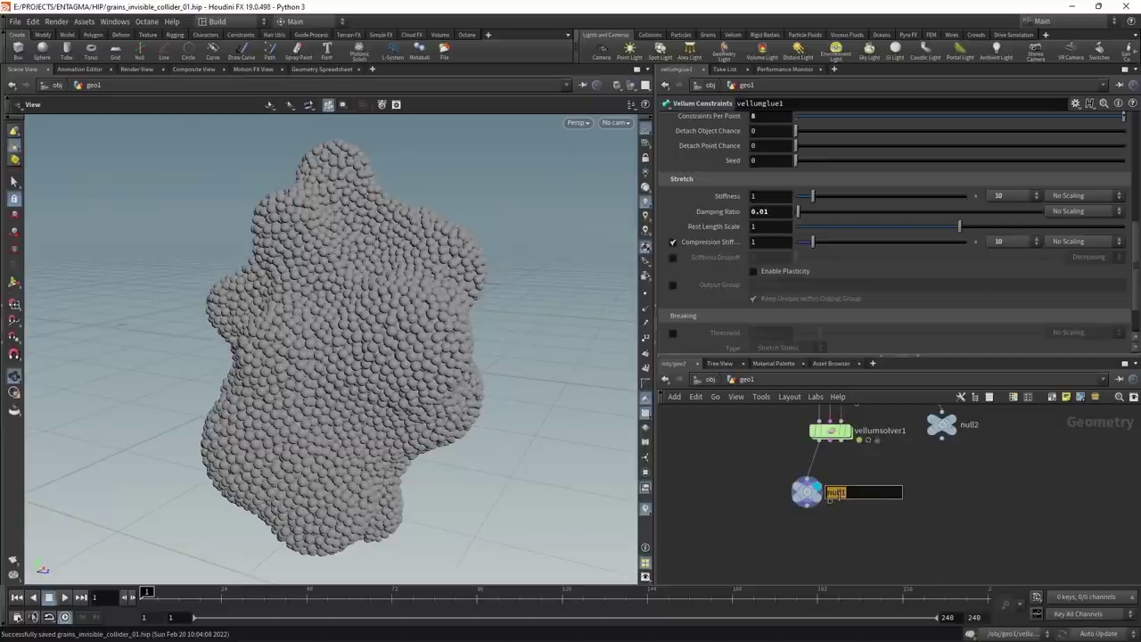
type("OUT_PArticles")
key("Return")
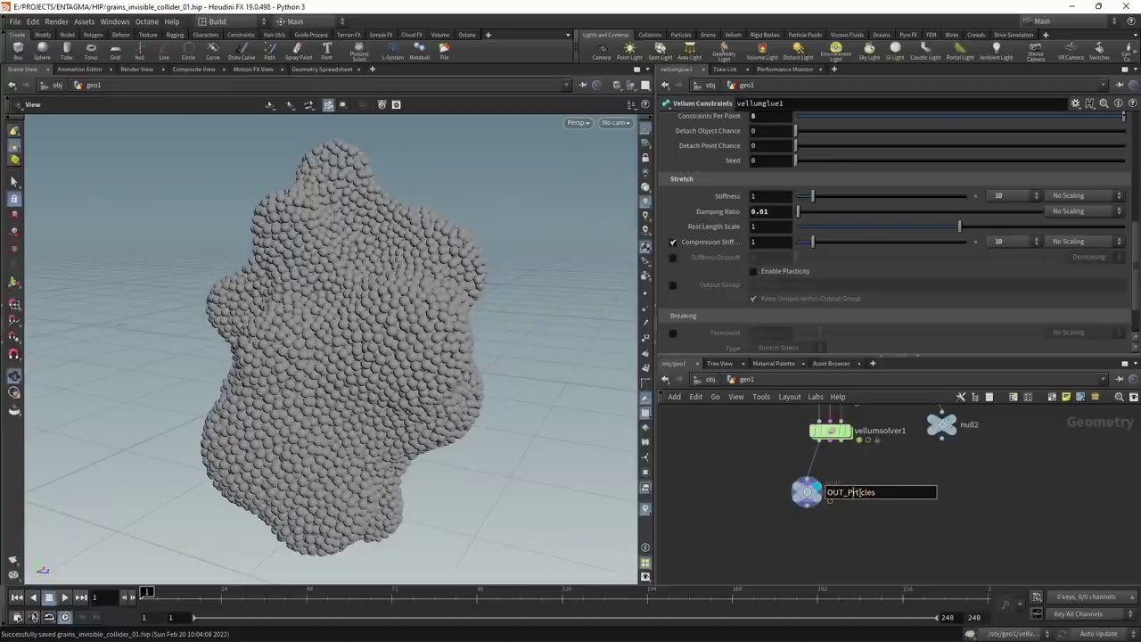
- Save the scene and play the grain simulation up to frame 47
scroll(365, 375, "down", 2)
middle_click_drag(365, 374, 346, 351)
key("ctrl+s")
left_click(64, 601)
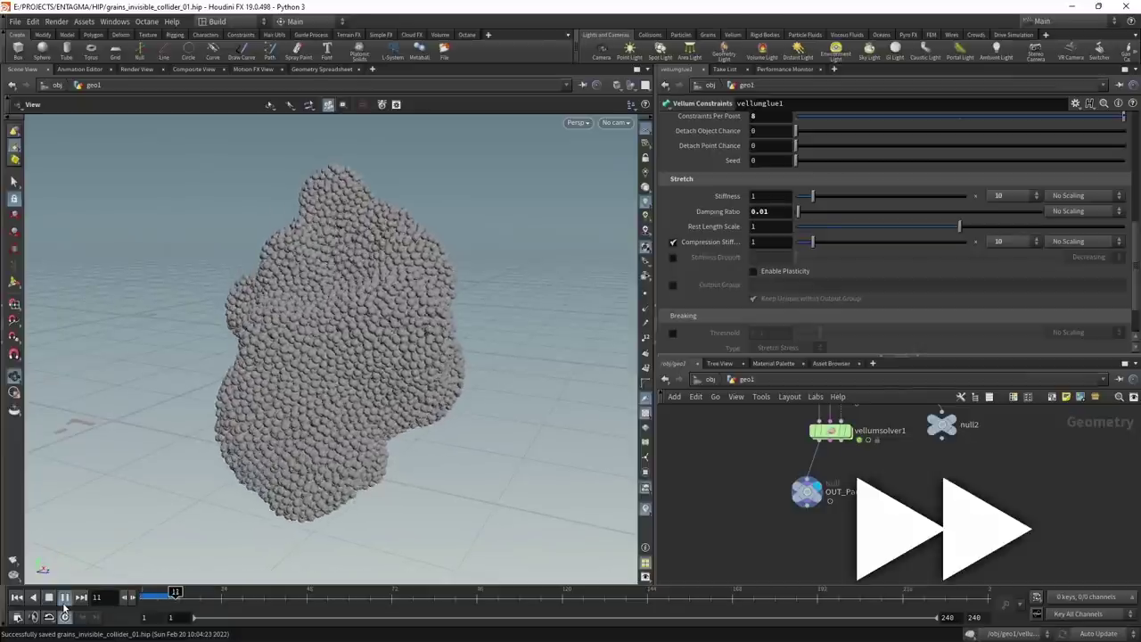
left_click(48, 599)
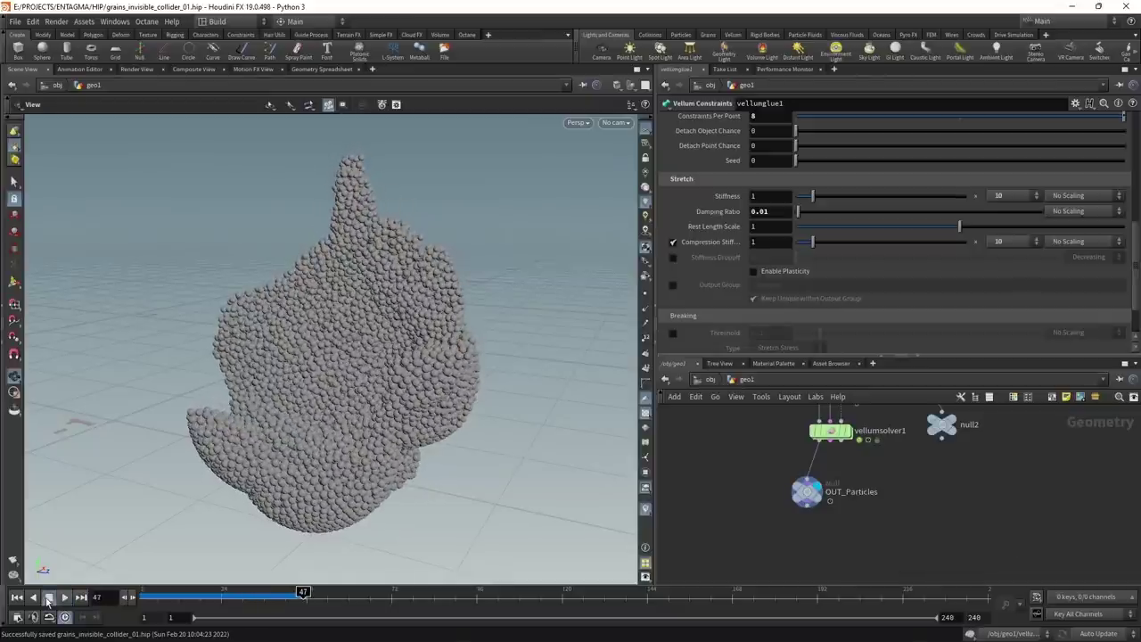
- Wire the second Null to the Vellum Solver's constraint output, display it and go to frame 46
left_click_drag(941, 430, 940, 513)
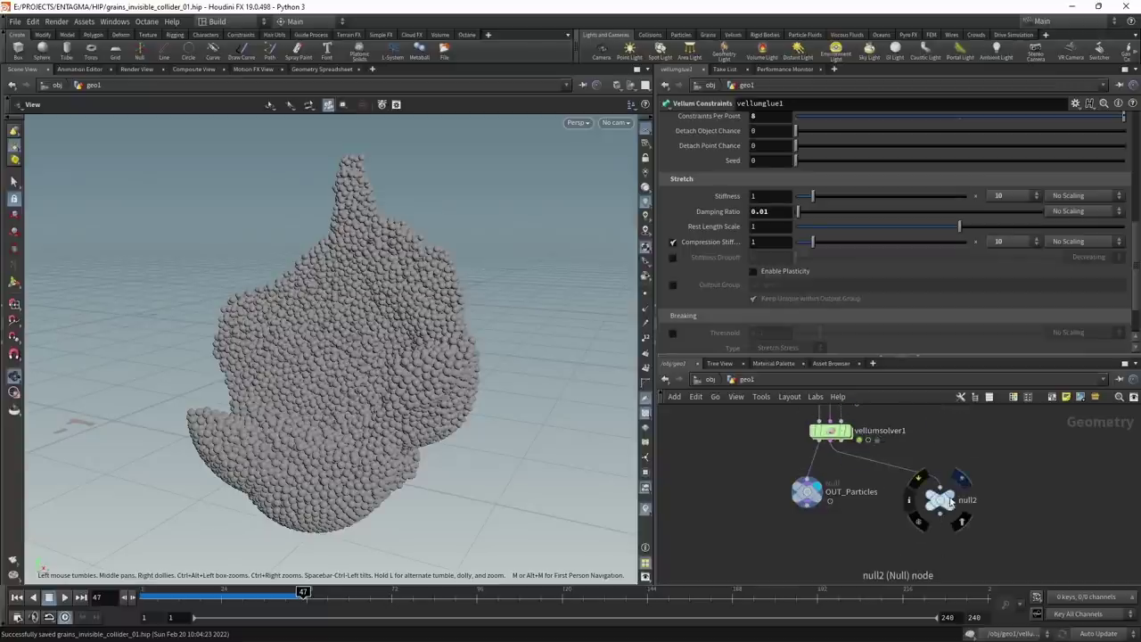
left_click(951, 499)
mouse_move(300, 596)
left_mouse_down()
mouse_move(191, 596)
mouse_move(272, 594)
mouse_move(295, 615)
mouse_move(300, 594)
left_mouse_up()
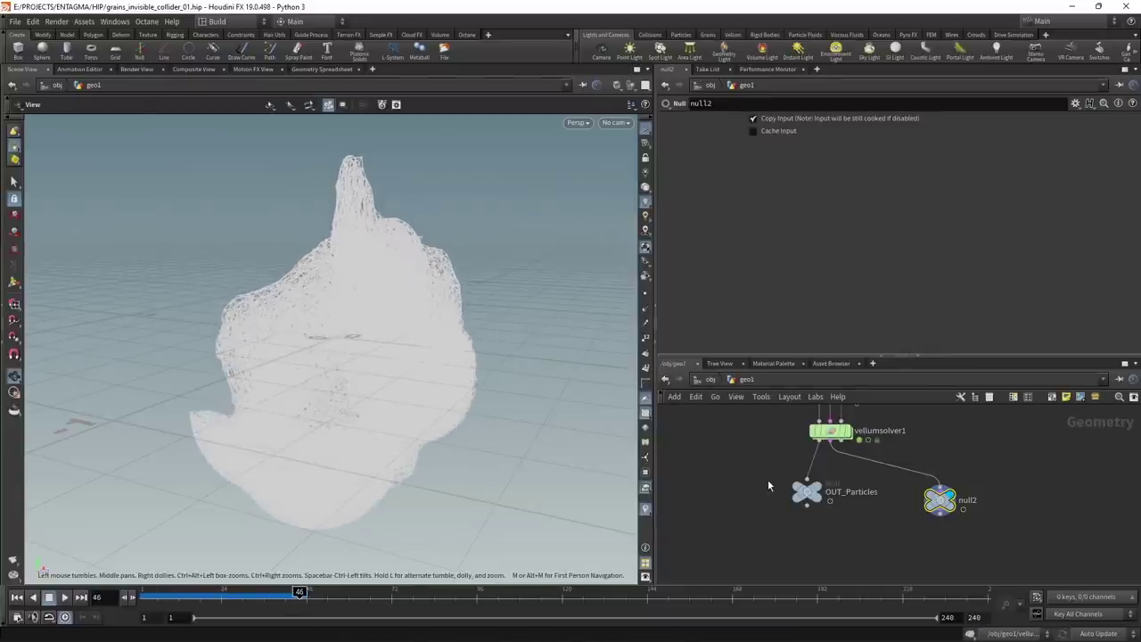
- Examine the geometry attributes of the constraint Null and of OUT_Particles in their node information
mouse_move(942, 503)
left_click(909, 500)
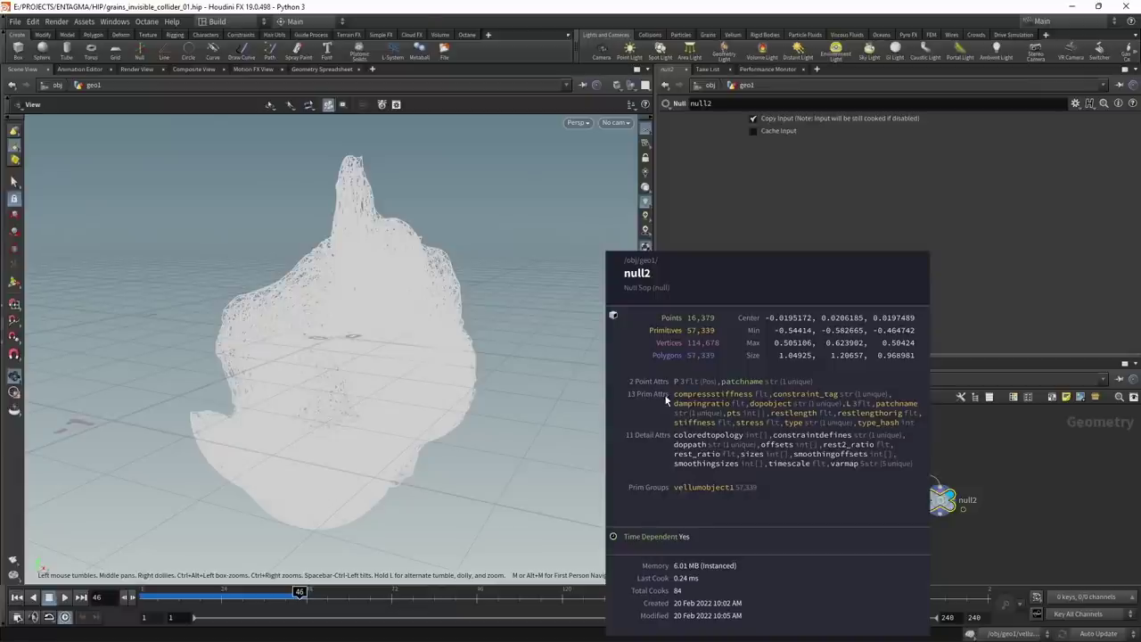
left_click(774, 437)
left_click(820, 505)
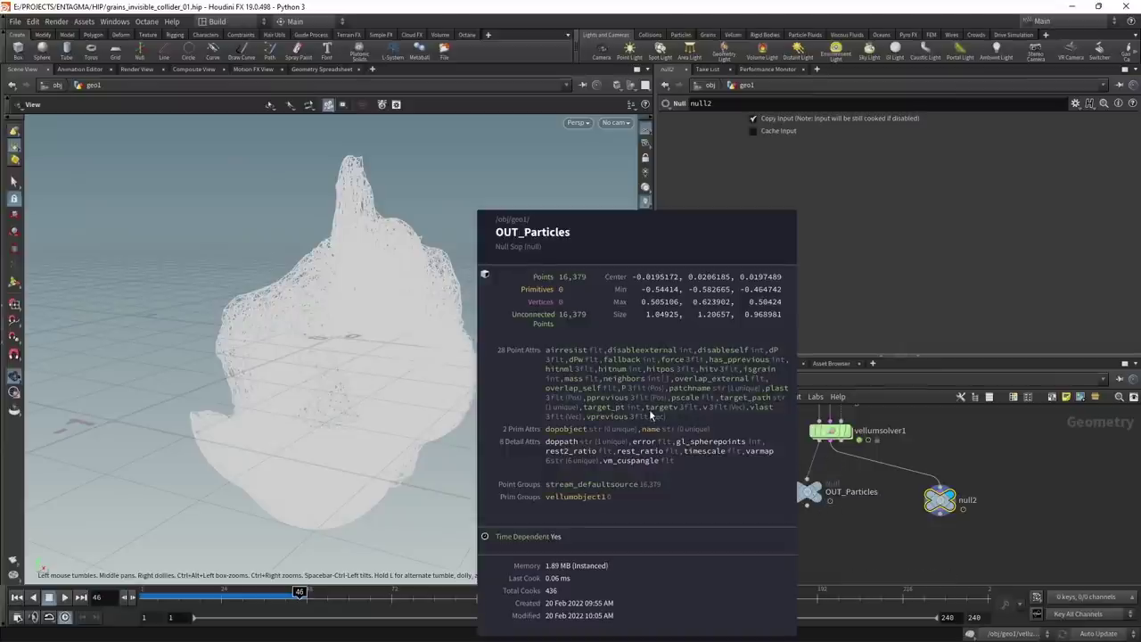
left_click(947, 510)
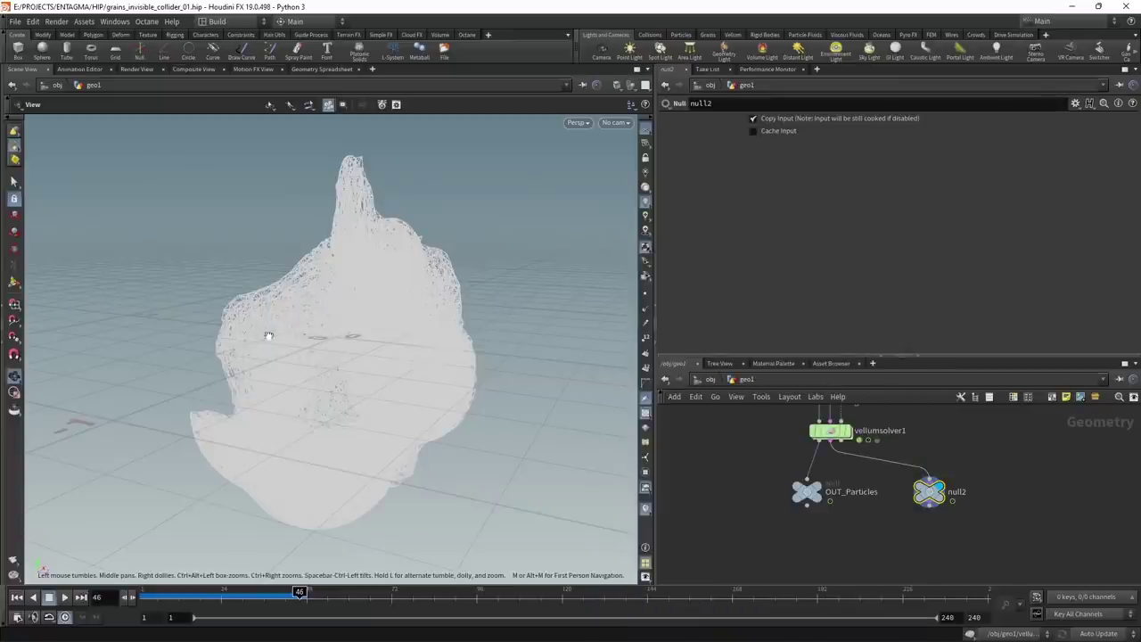
- Add an Attribute Promote node below the constraint Null
left_click_drag(1002, 527, 910, 469)
key("Tab")
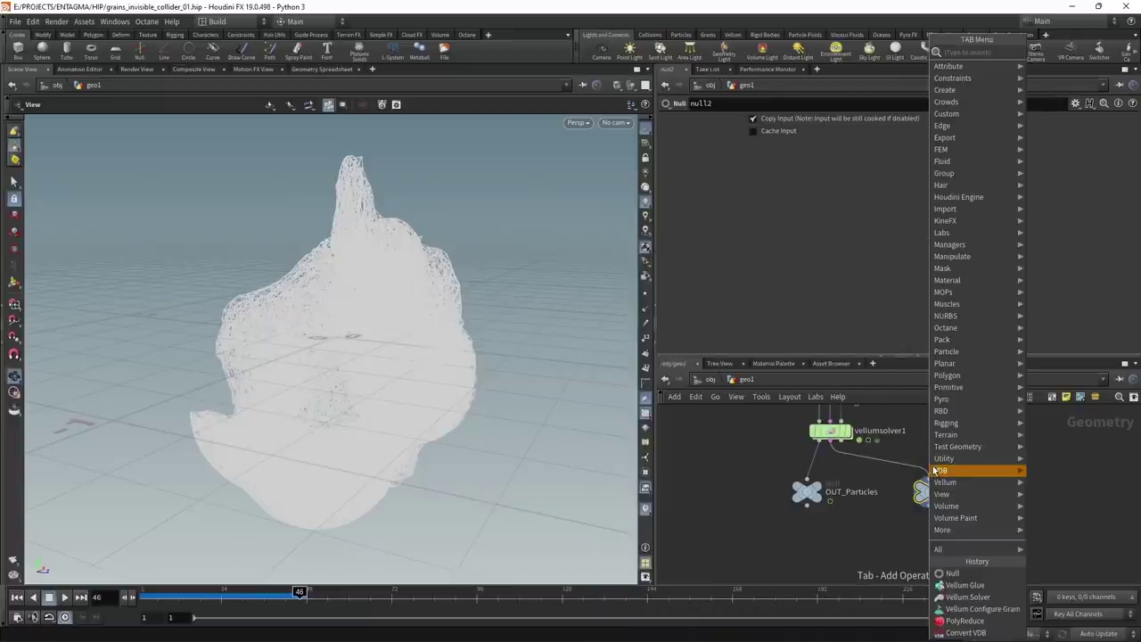
type("att")
left_click(736, 218)
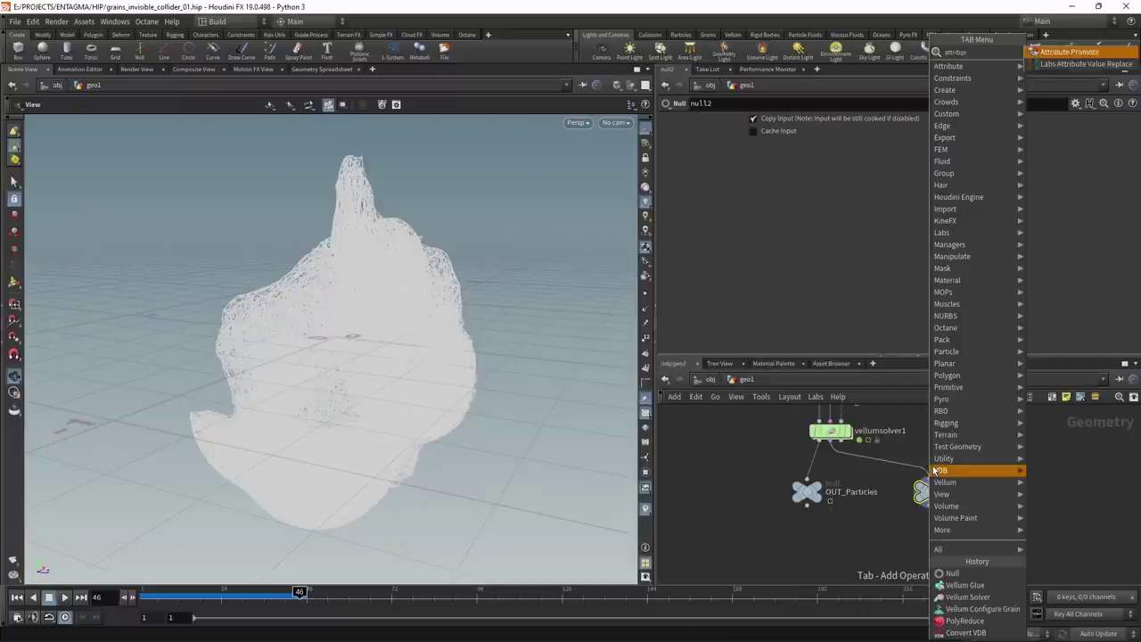
left_click(929, 536)
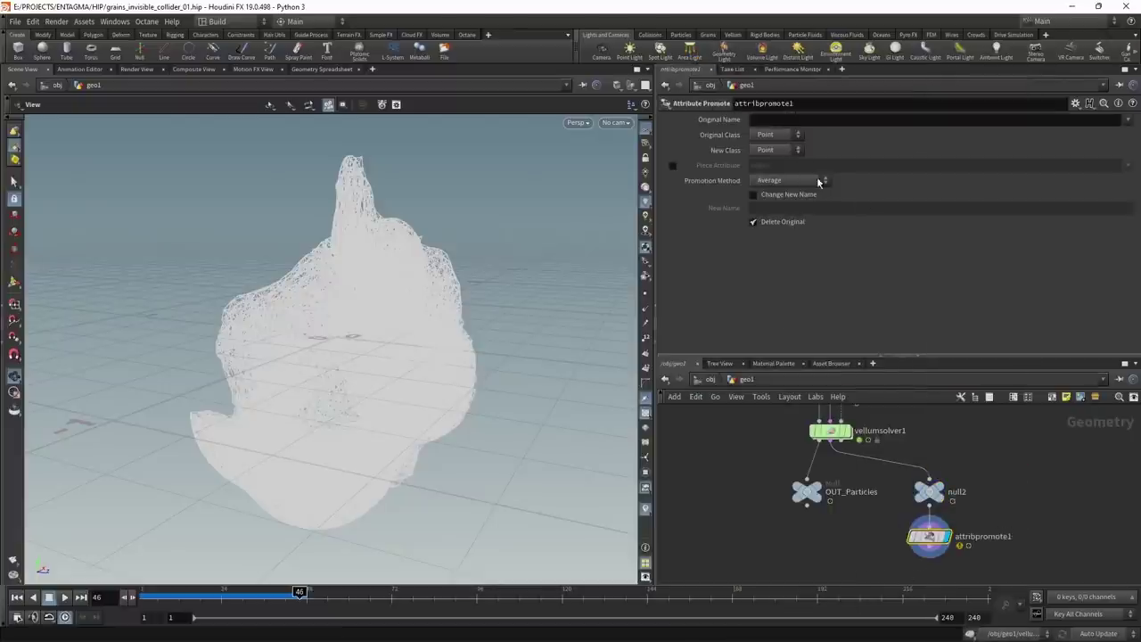
- Set the Attribute Promote node to promote the stress attribute from Primitive to Point
left_click(776, 135)
left_click(769, 159)
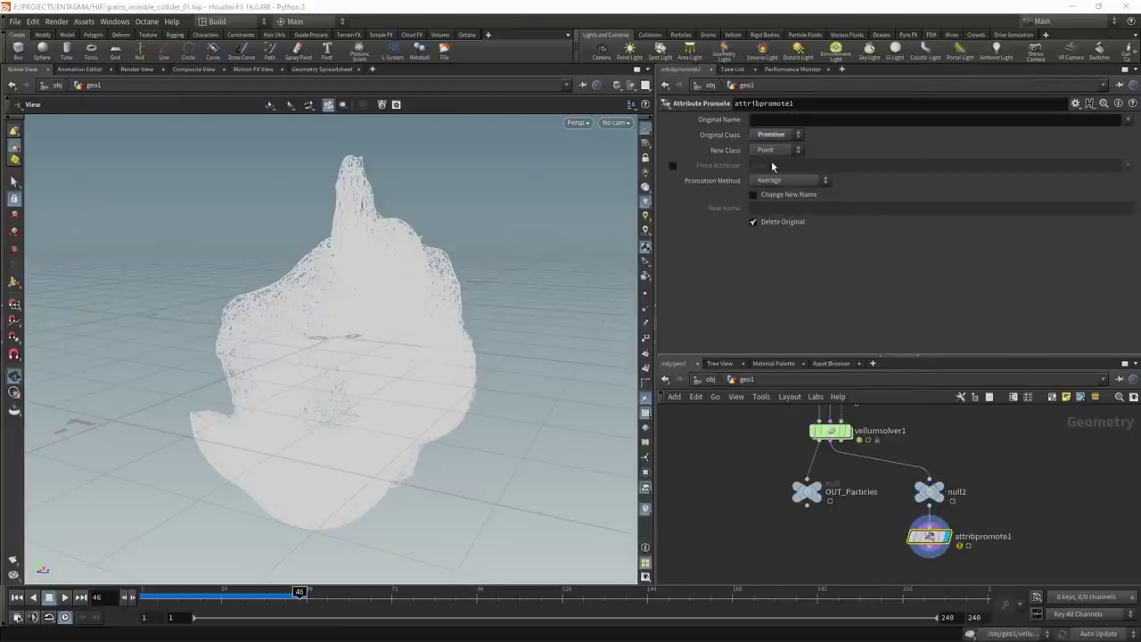
left_click(1128, 119)
left_click(1087, 260)
middle_click_drag(834, 581, 845, 535)
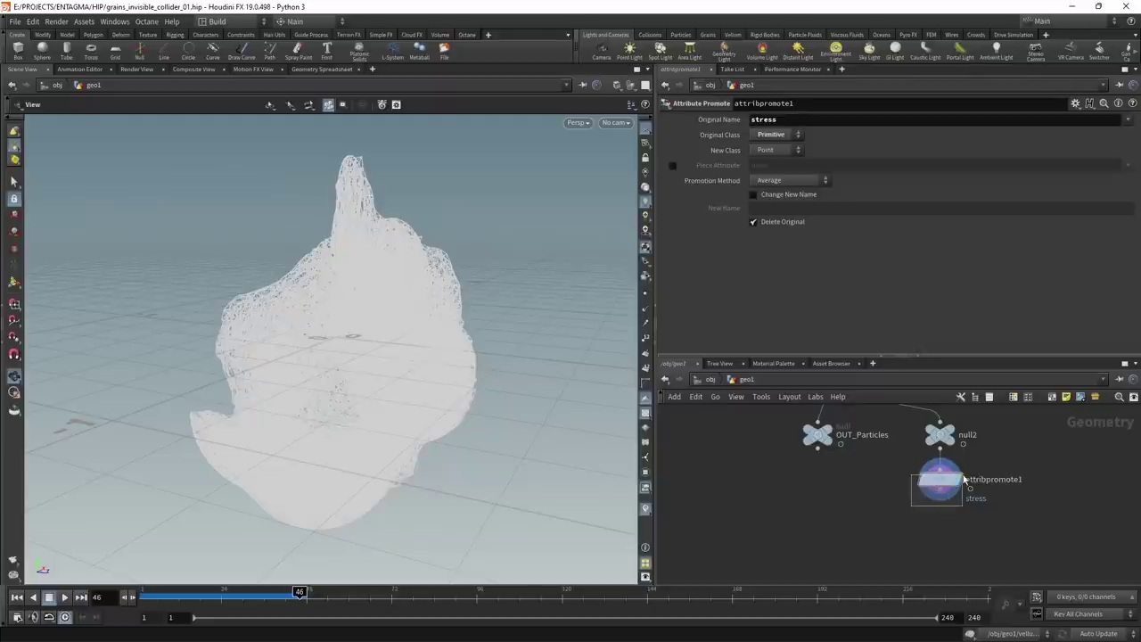
- Add an Attribute Transfer node and place it below OUT_Particles
mouse_move(938, 492)
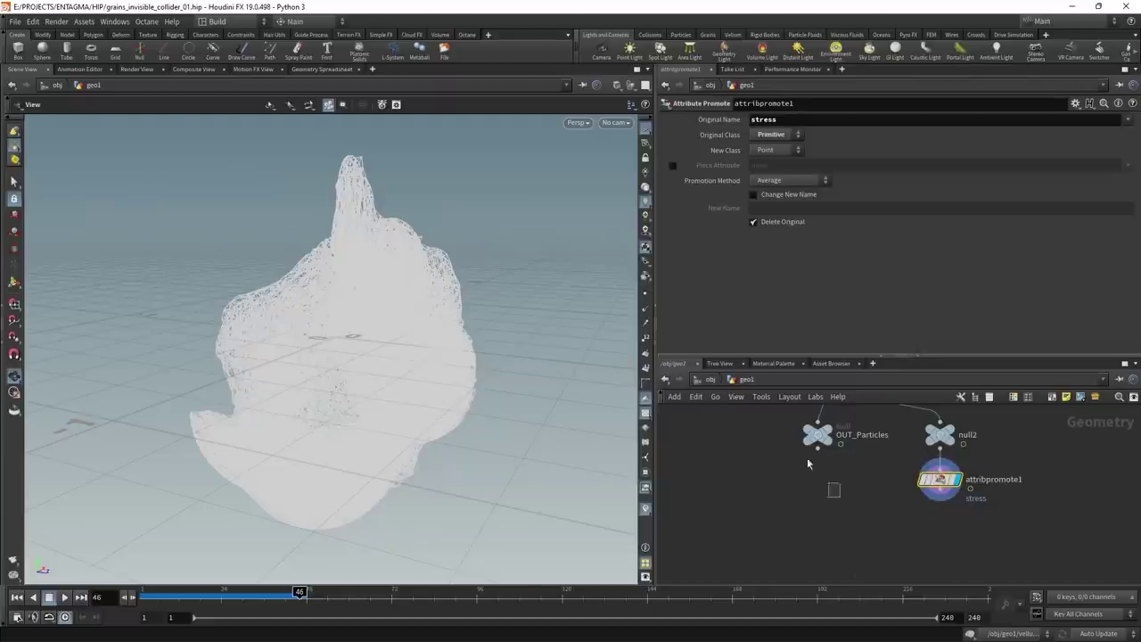
left_click(817, 437)
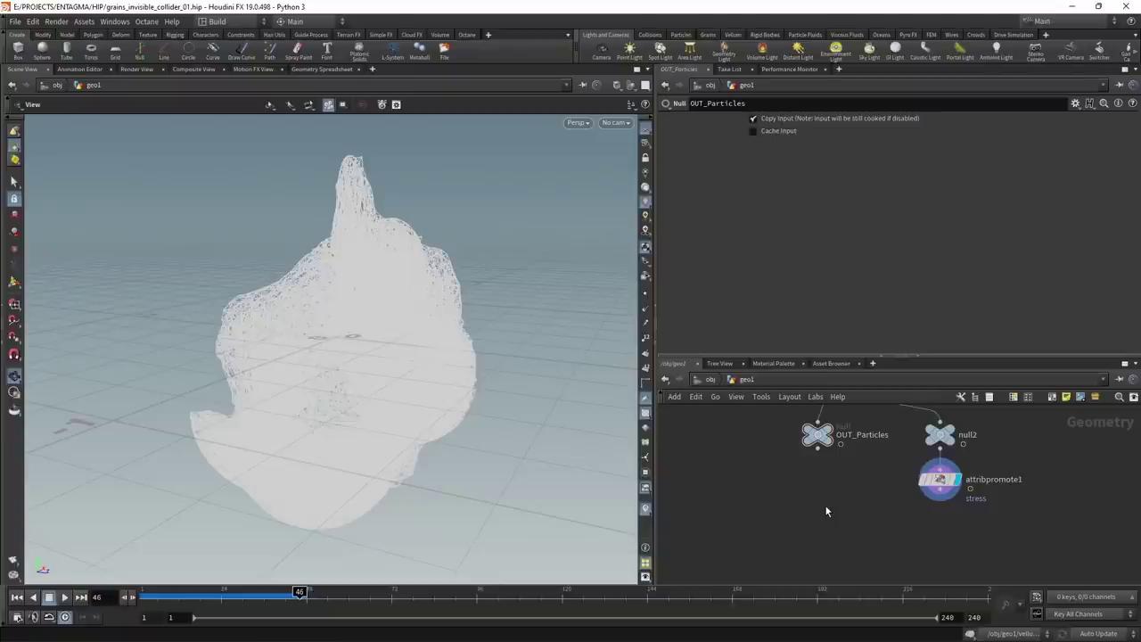
key("Tab")
type("attrib")
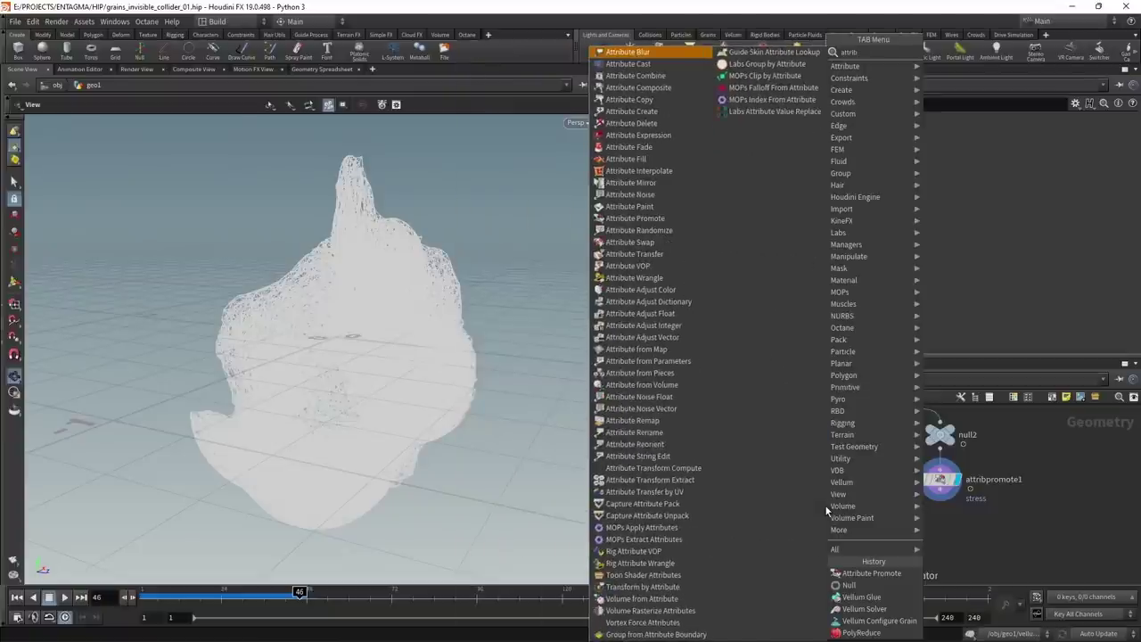
type(" tra")
key("Return")
left_click(826, 507)
left_click_drag(822, 512, 824, 540)
left_click(811, 549)
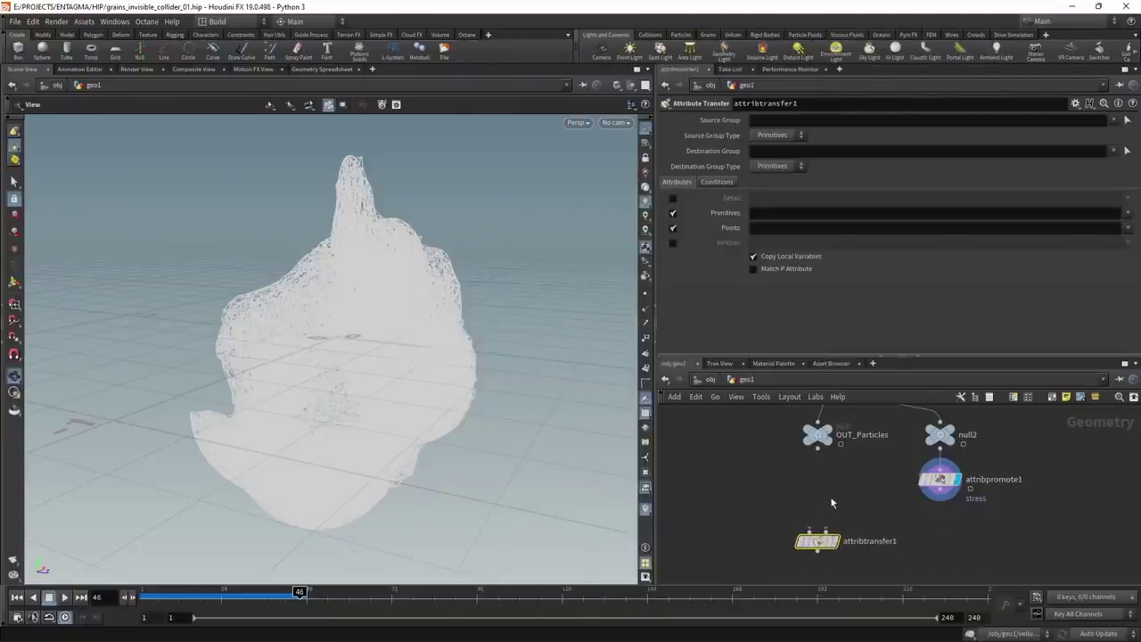
- Wire OUT_Particles and the Attribute Promote node into the Attribute Transfer's first and second inputs, and display the transfer
left_click(817, 446)
left_click(818, 531)
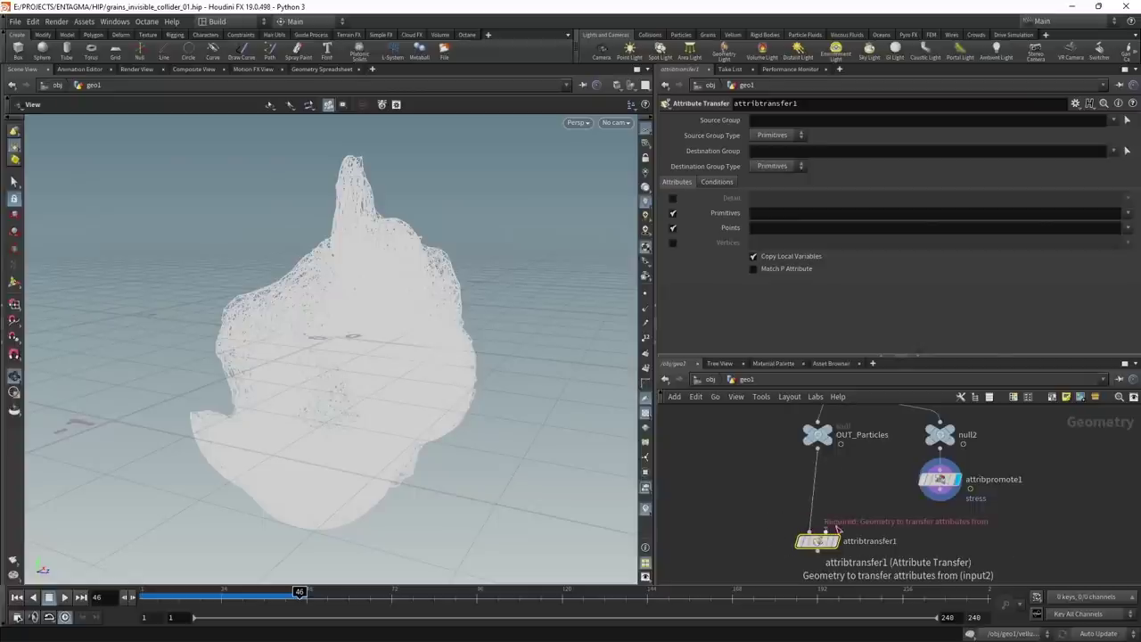
left_click(829, 532)
left_click(940, 502)
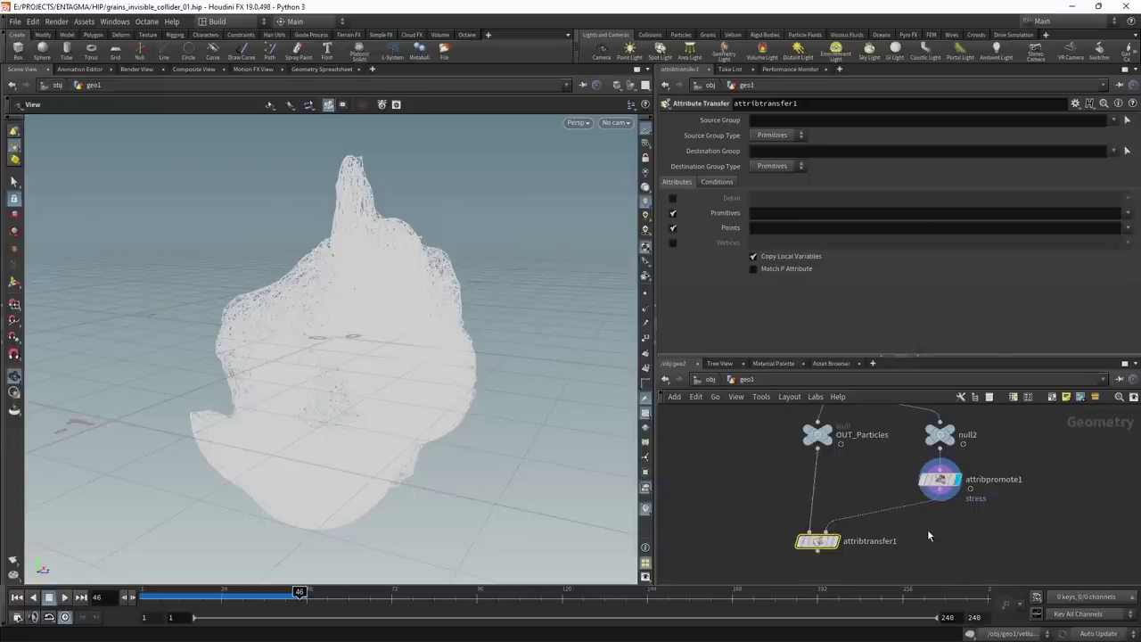
left_click(844, 562)
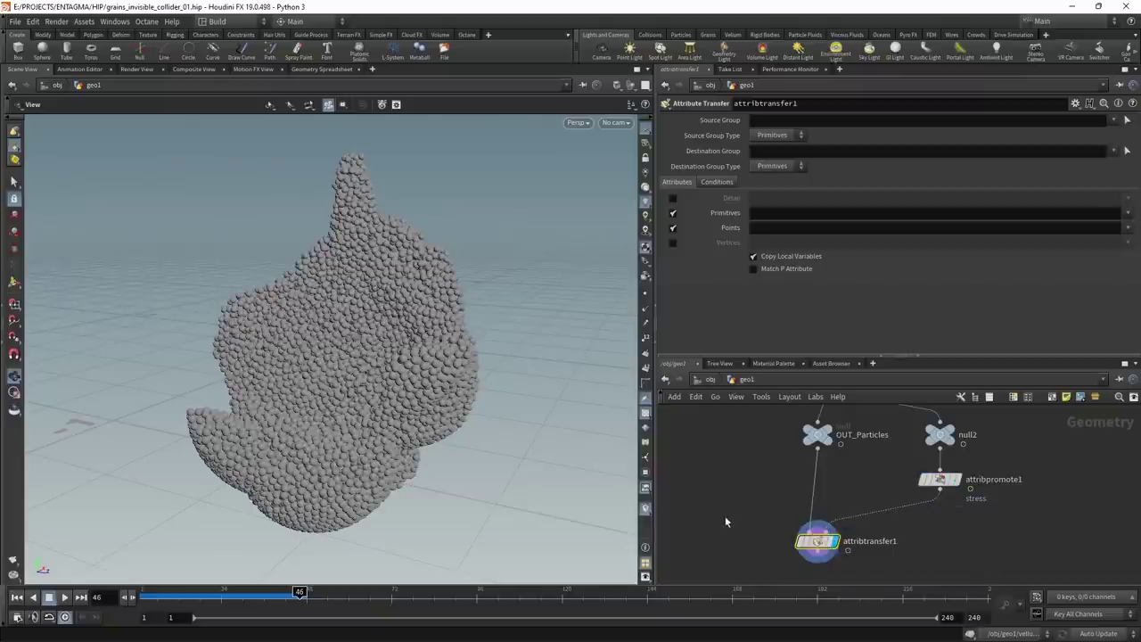
- Disable primitive attributes on the Attribute Transfer node and transfer only the point attribute stress
left_click(672, 214)
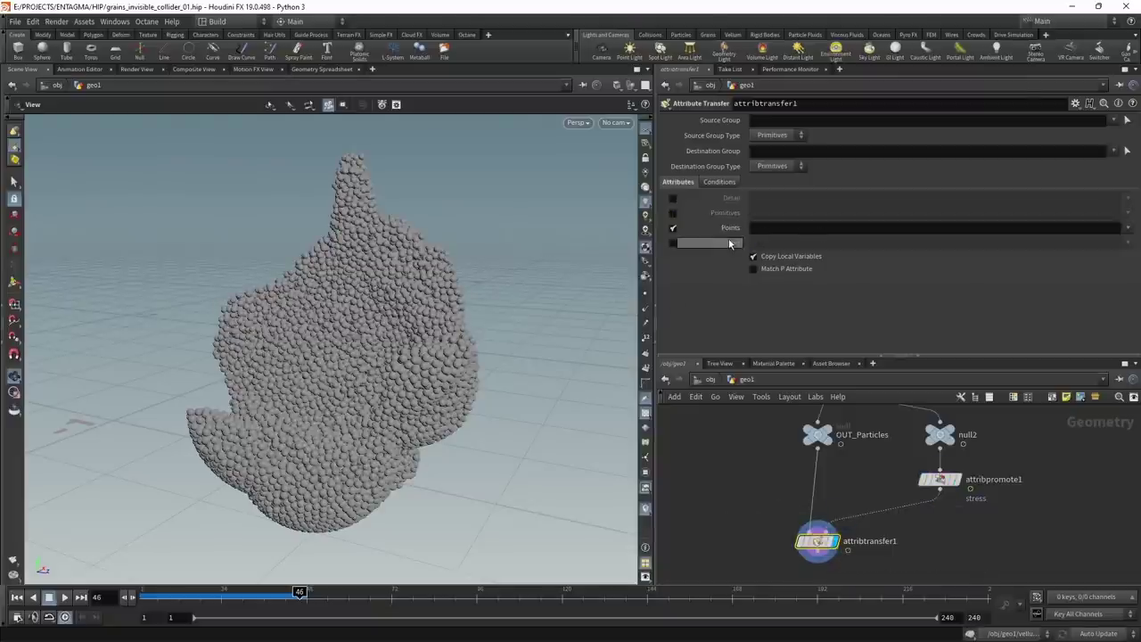
left_click(1128, 229)
left_click(1108, 271)
- Add a Color node below the Attribute Transfer and set its Color Type to Ramp from Attribute
middle_click_drag(884, 529, 881, 460)
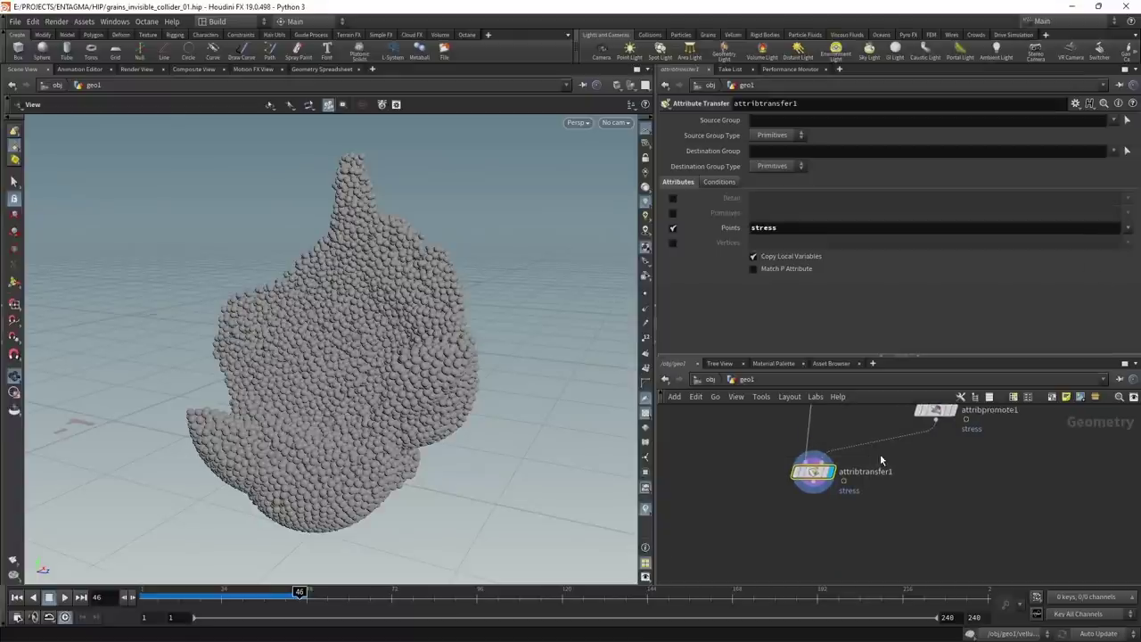
key("Tab")
type("color")
key("Return")
left_click(807, 181)
left_click(809, 226)
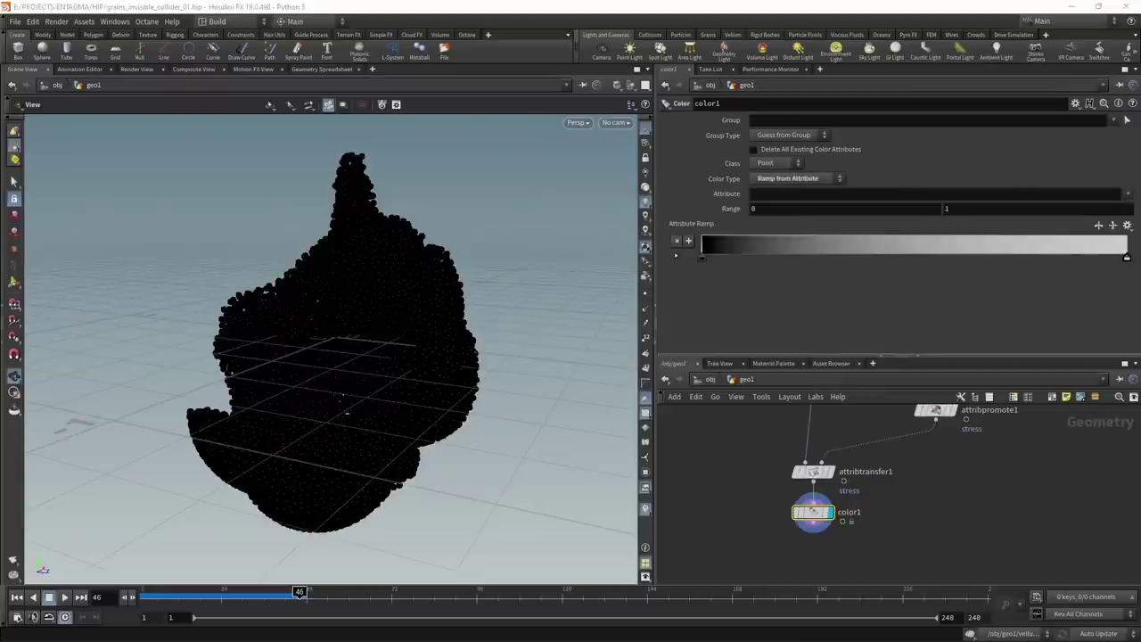
- Drive the Color node's ramp with the stress attribute and set the upper end of its range to 0.3
left_click(1128, 194)
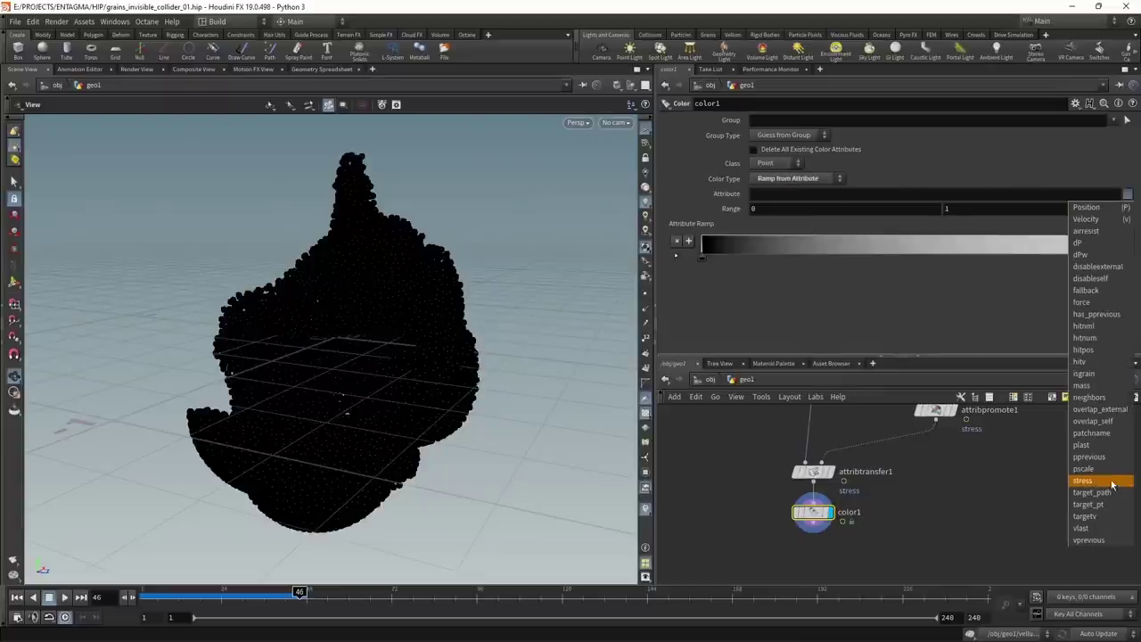
left_click(1082, 480)
double_click(976, 209)
type("0.5")
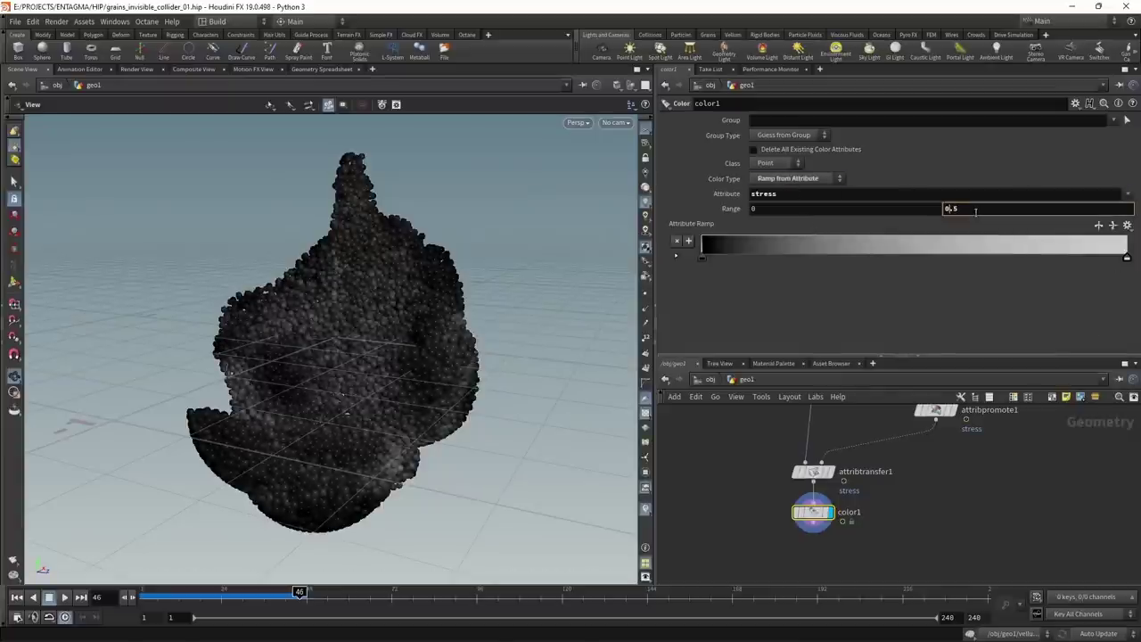
scroll(976, 212, "down", 2)
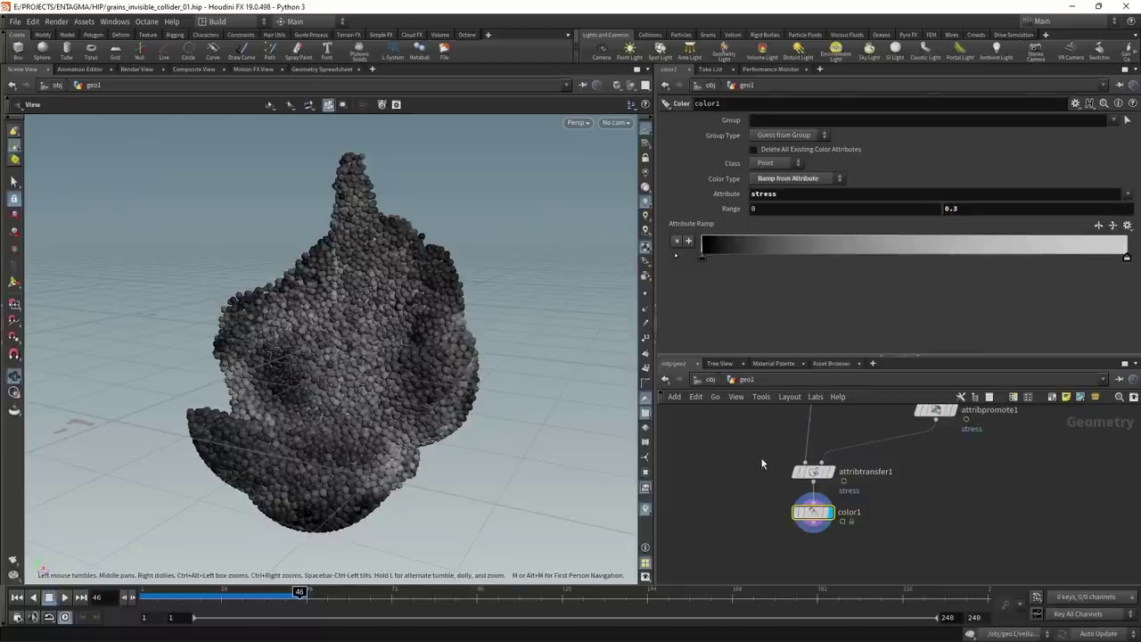
- Bypass and re-enable the Attribute Transfer node to check the stress colouring, and save the scene
left_click(797, 479)
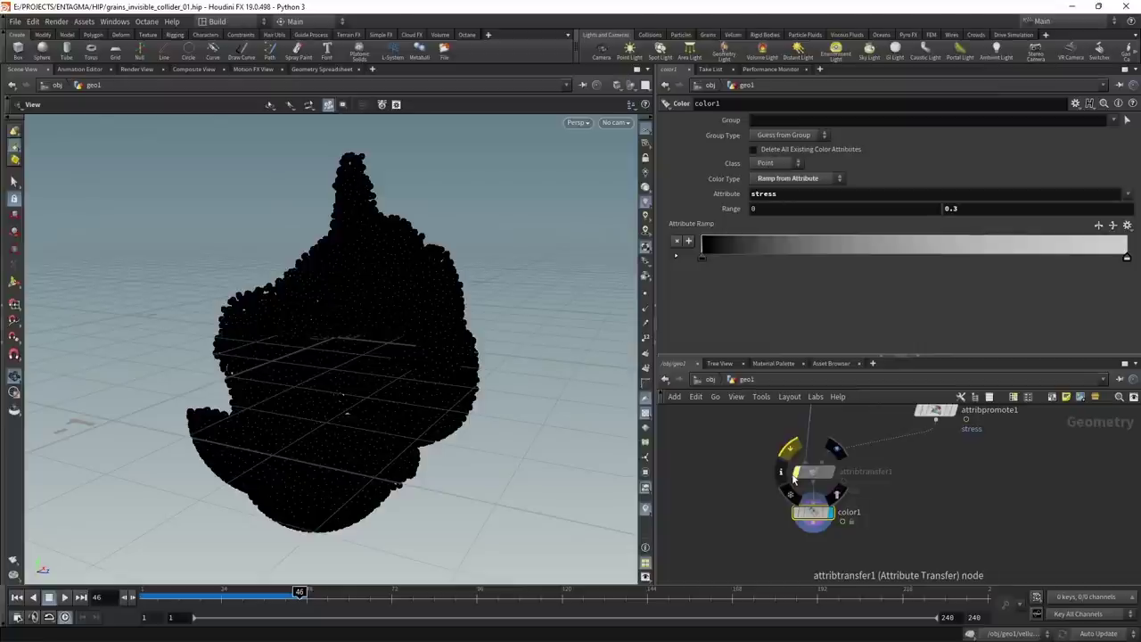
left_click(796, 479)
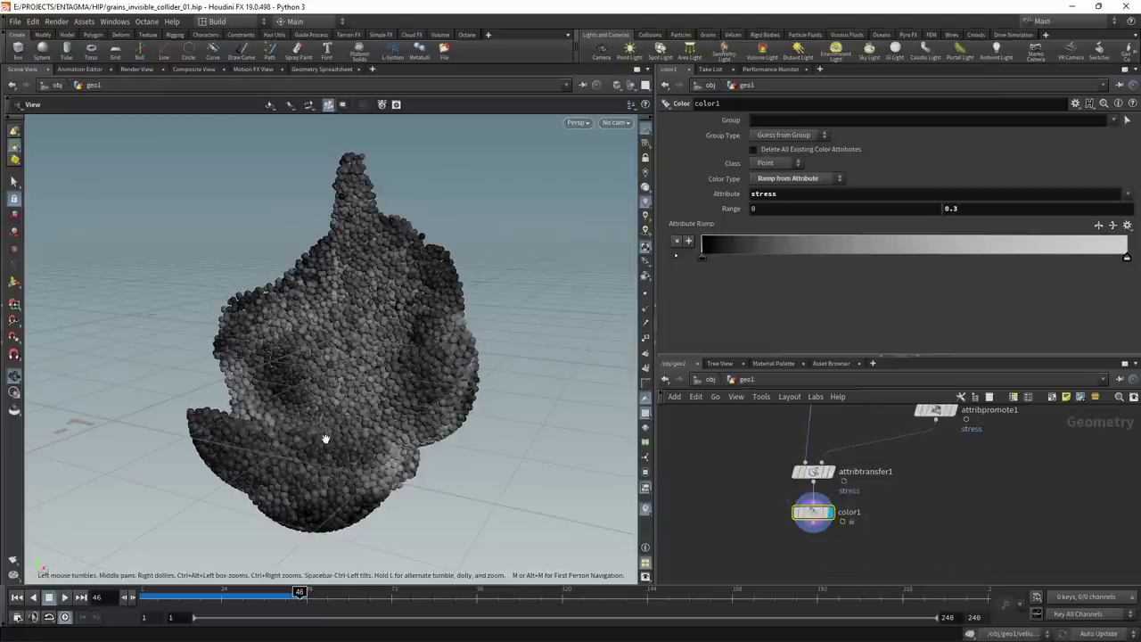
key("ctrl+s")
- Compare the displayed OUT_Particles and constraint Null geometry with the Color node's result, ending on the Color node
left_click(813, 471)
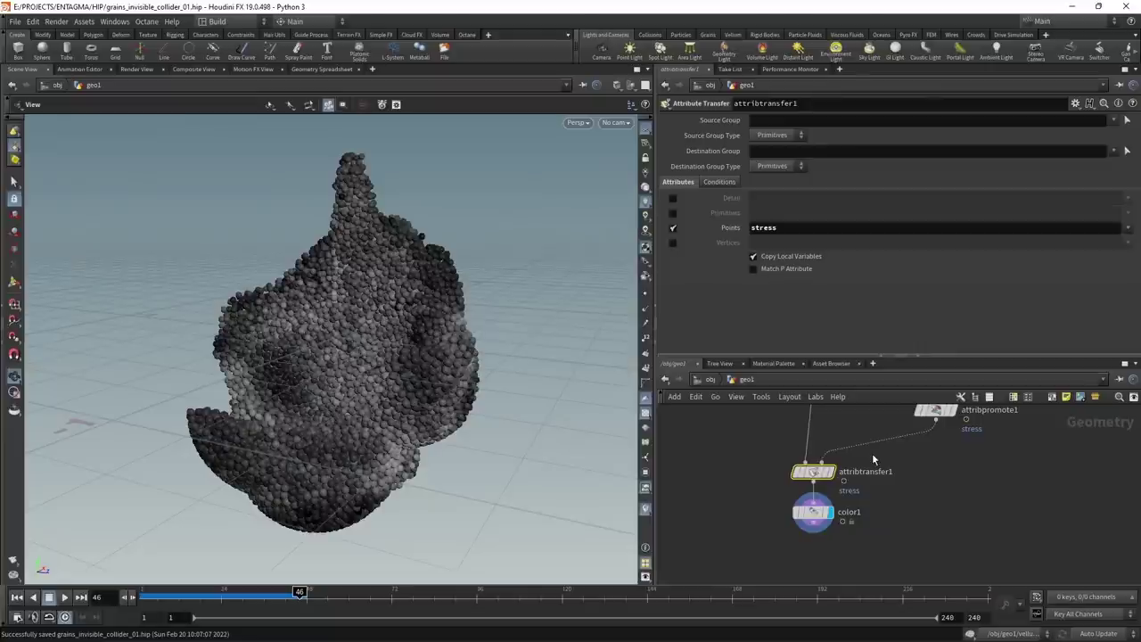
middle_click_drag(872, 453, 901, 517)
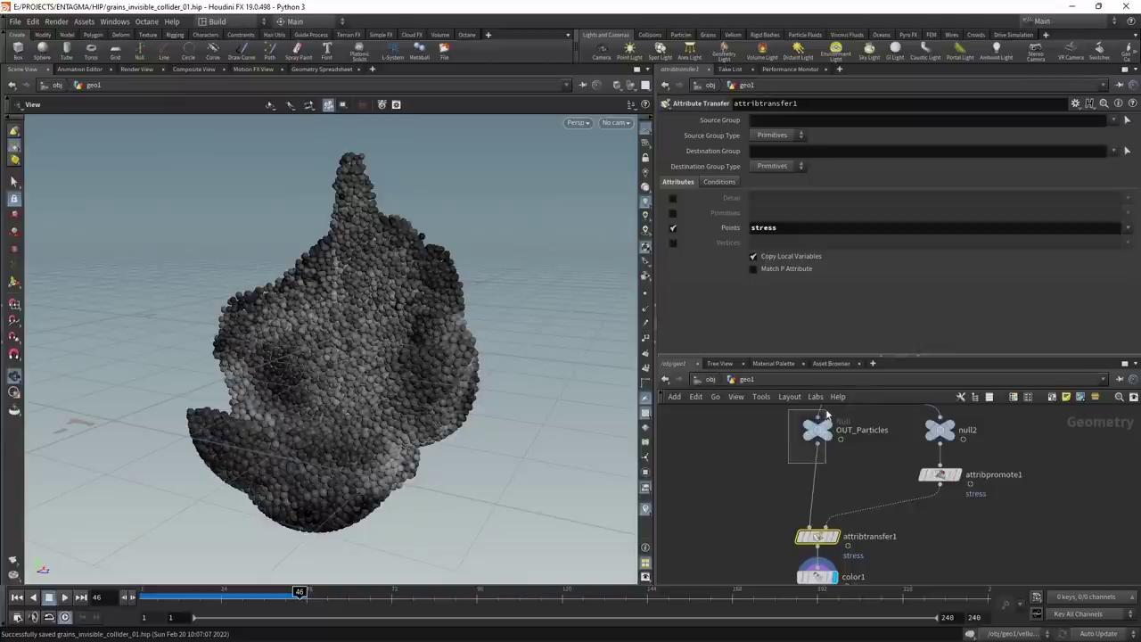
left_click(828, 432)
left_click(829, 431)
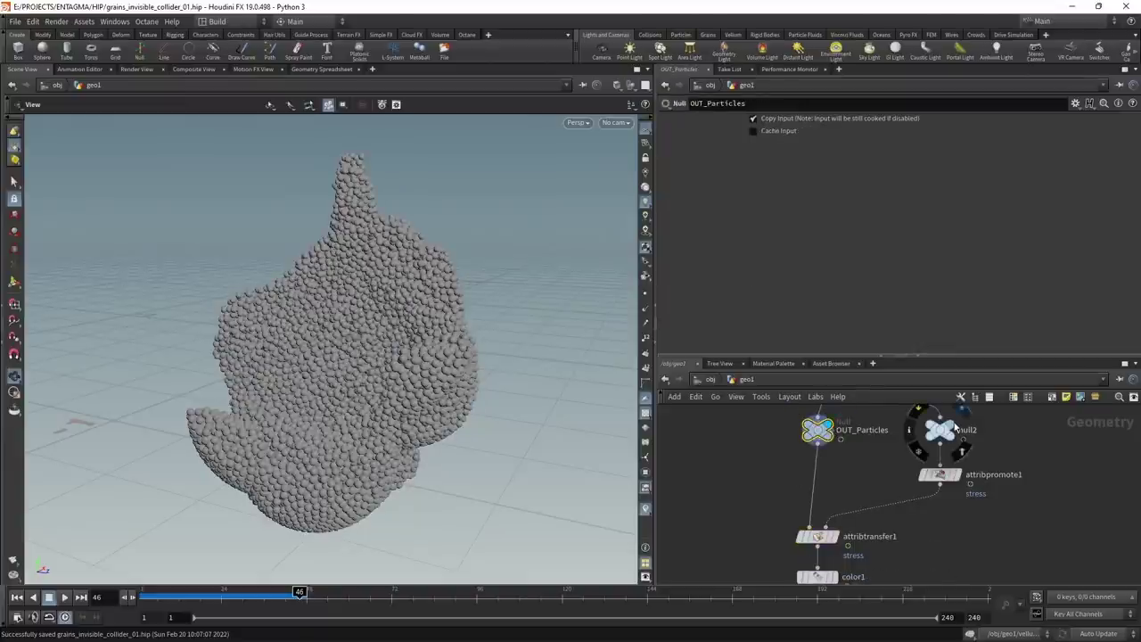
left_click(956, 429)
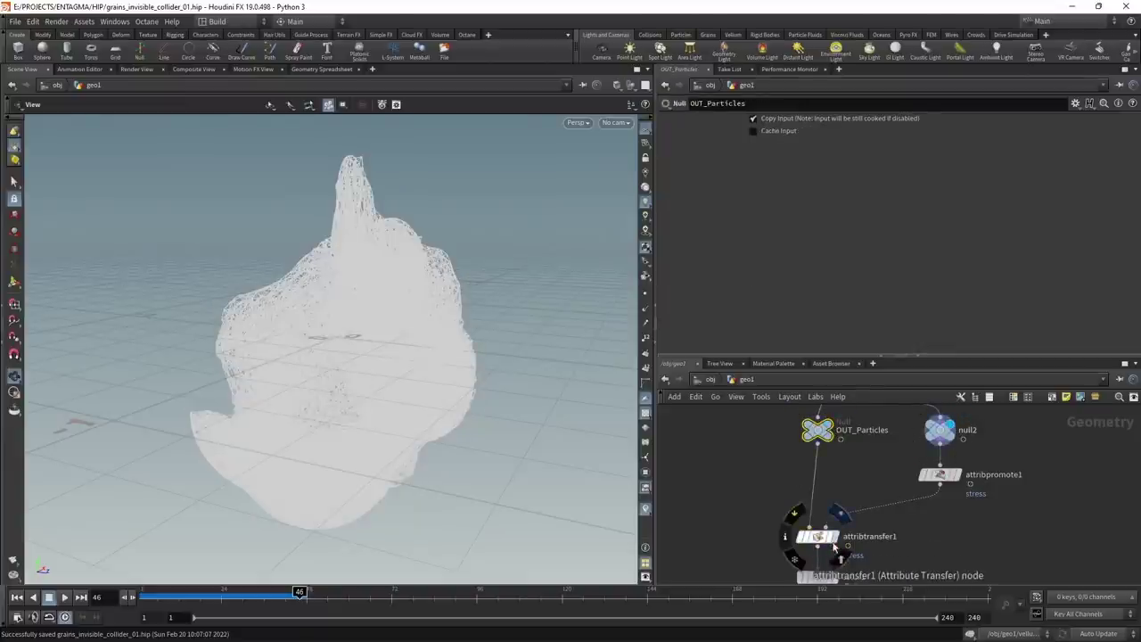
middle_click_drag(922, 568, 922, 482)
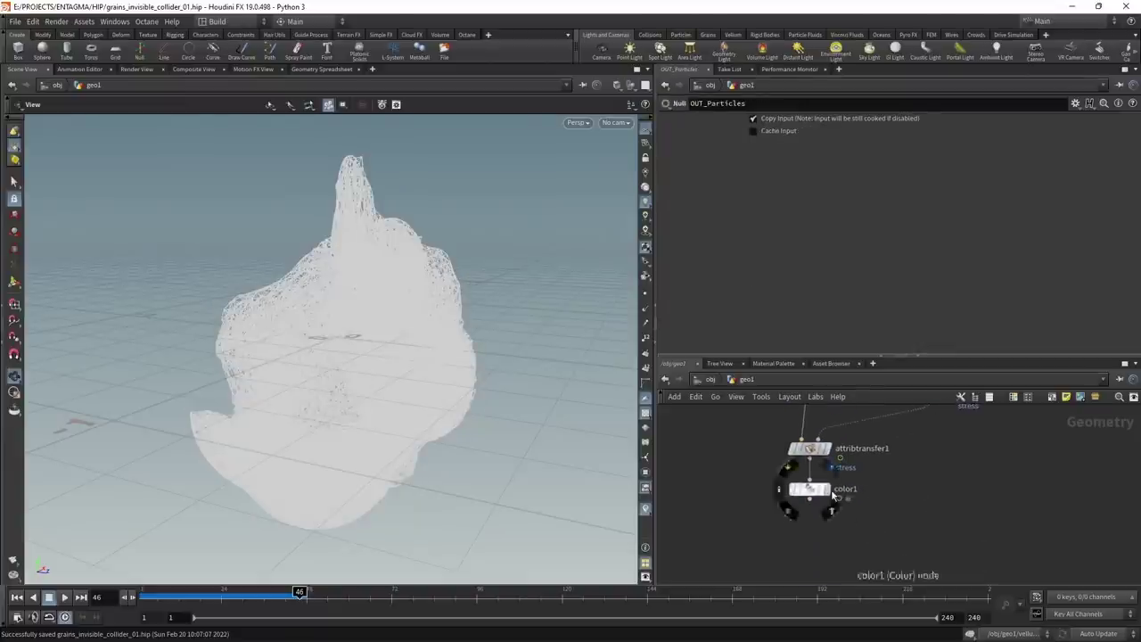
left_click(832, 490)
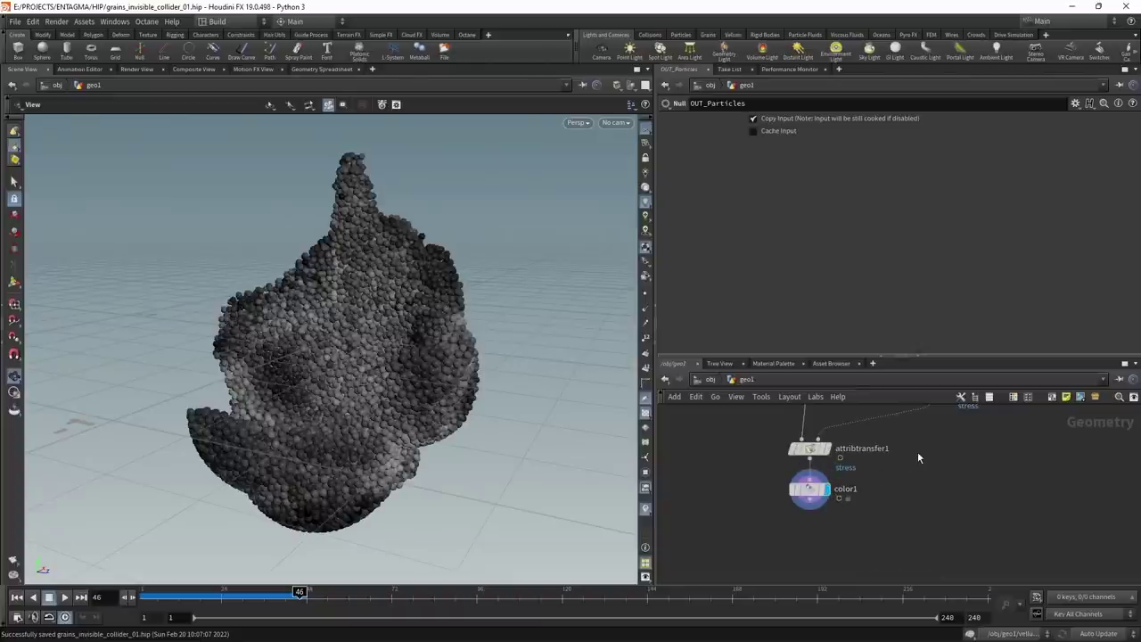
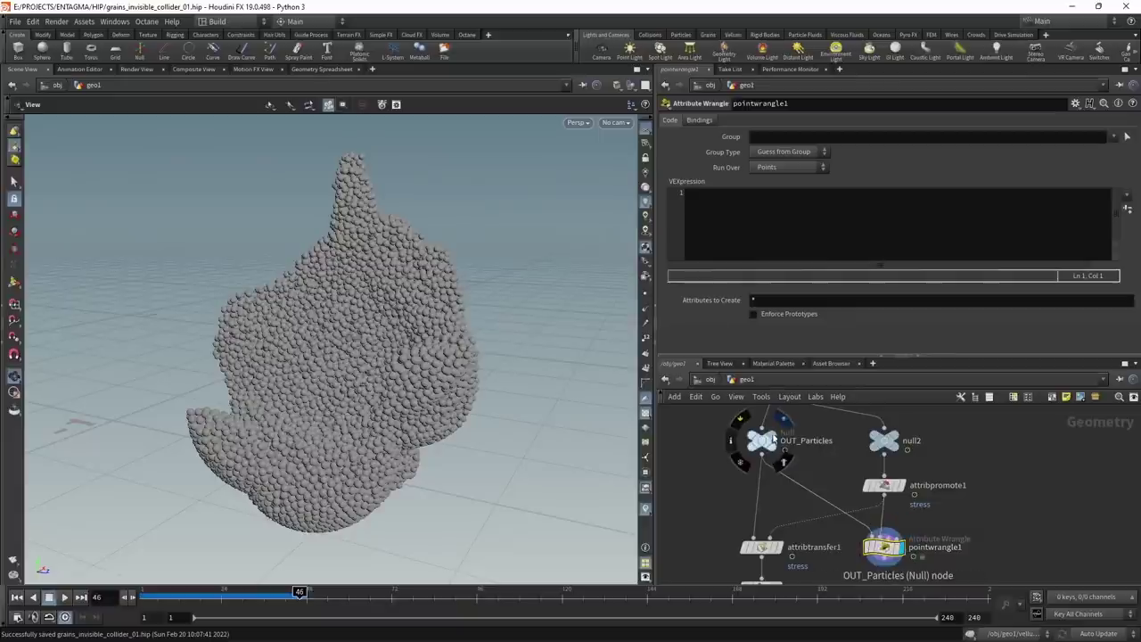
- Compare the displayed OUT_Particles and constraint Null geometry, ending with the Point Wrangle node displayed and selected
left_click(782, 420)
left_click_drag(720, 423, 795, 467)
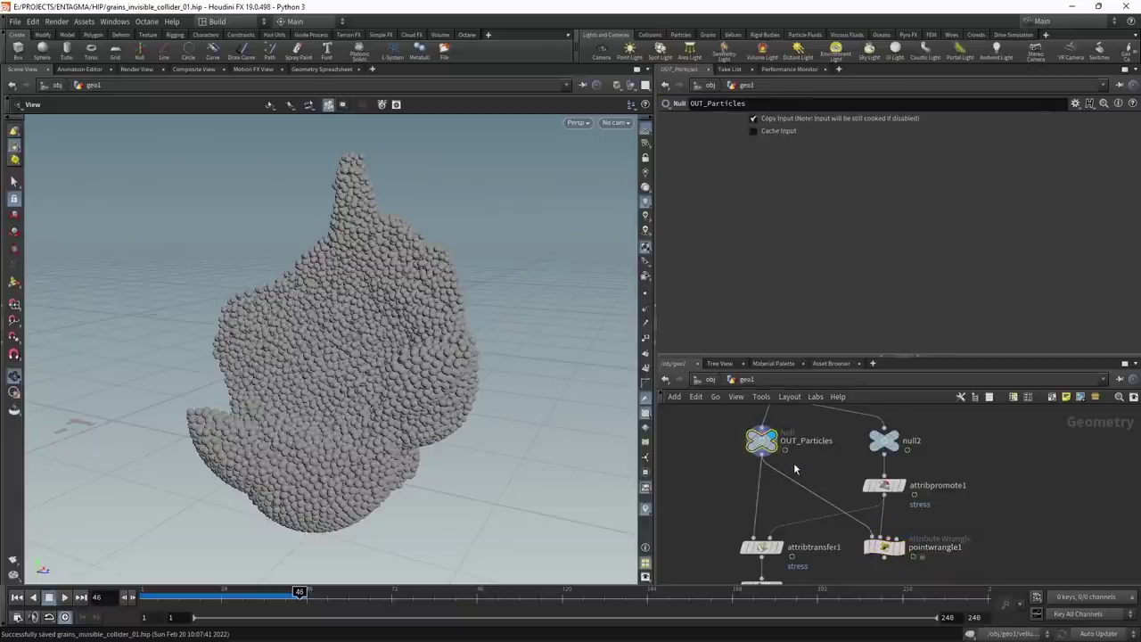
left_click(915, 439)
left_click_drag(930, 430, 866, 464)
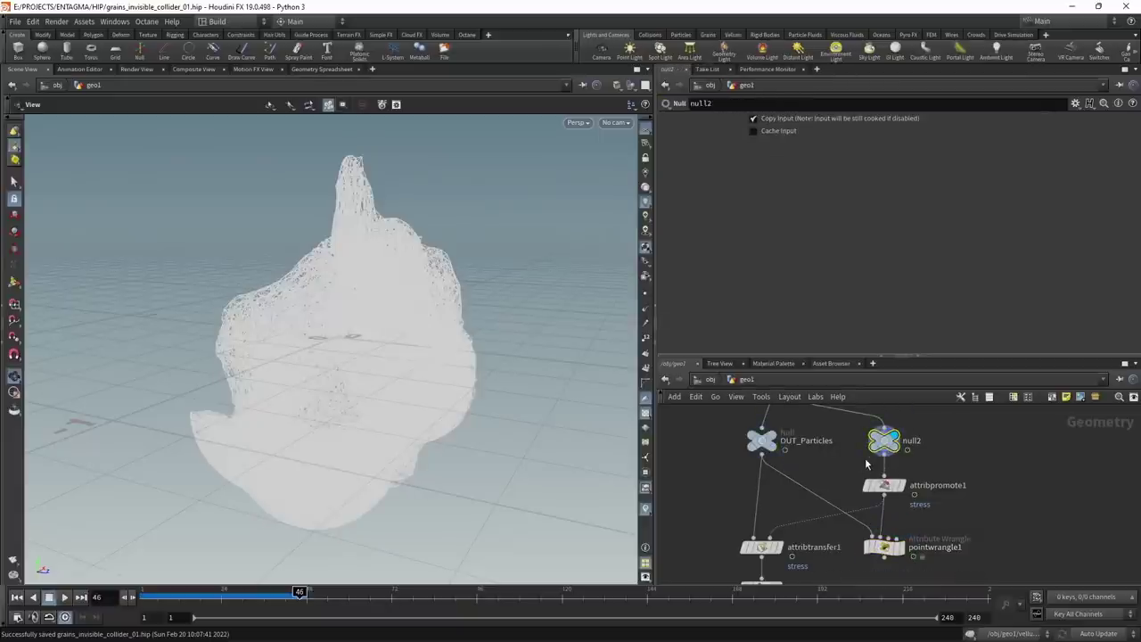
left_click(883, 546)
left_click(900, 550)
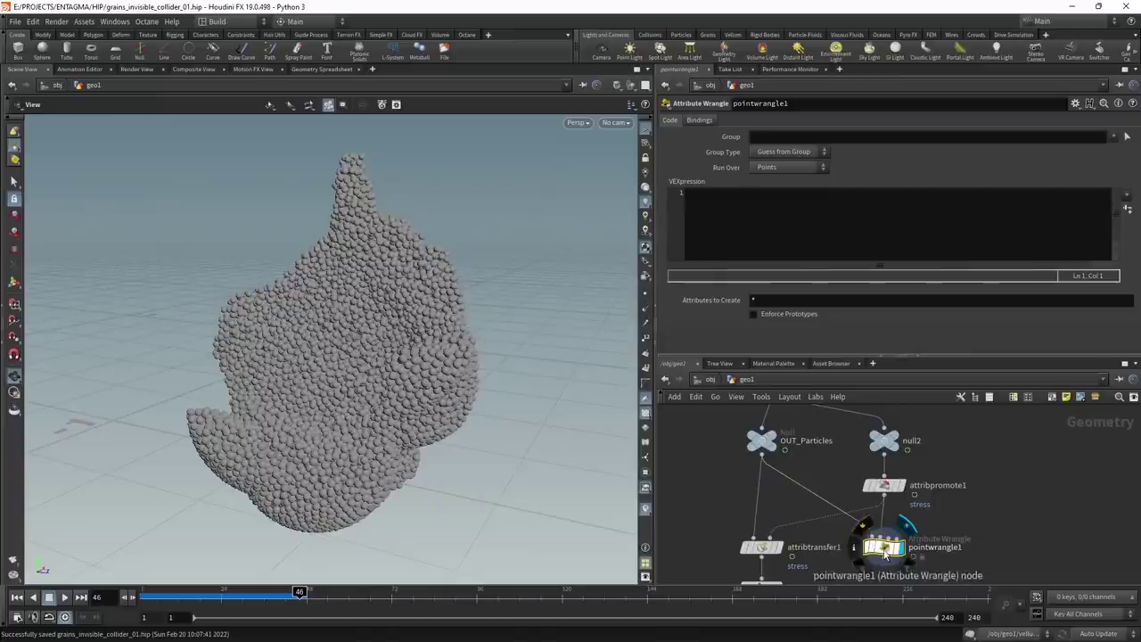
left_click(725, 226)
type("f@stress")
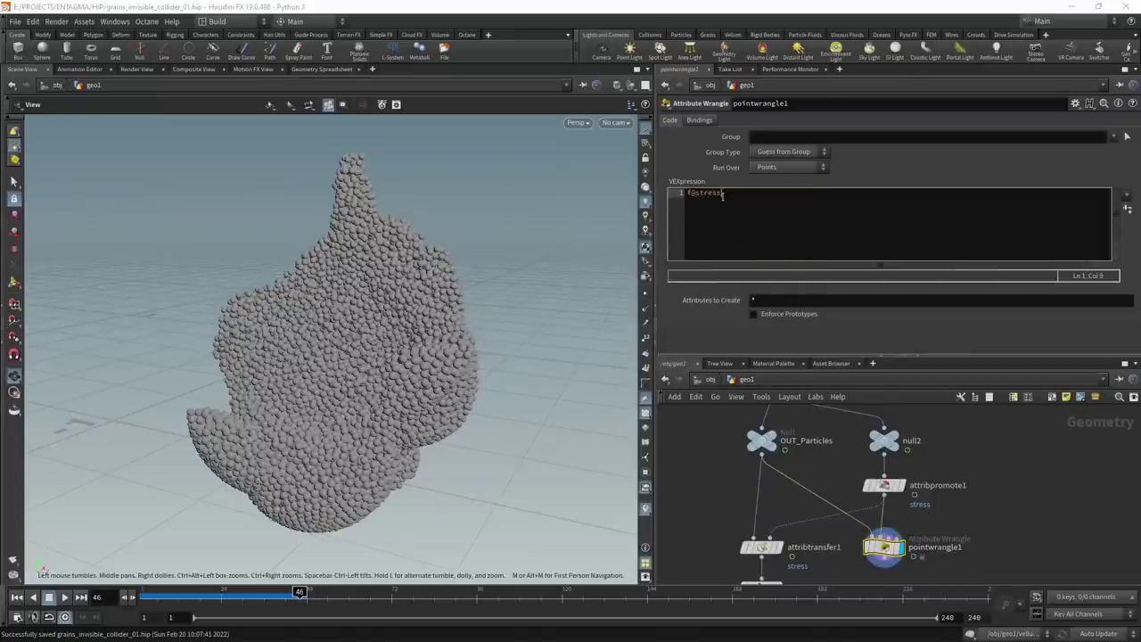
type(" =")
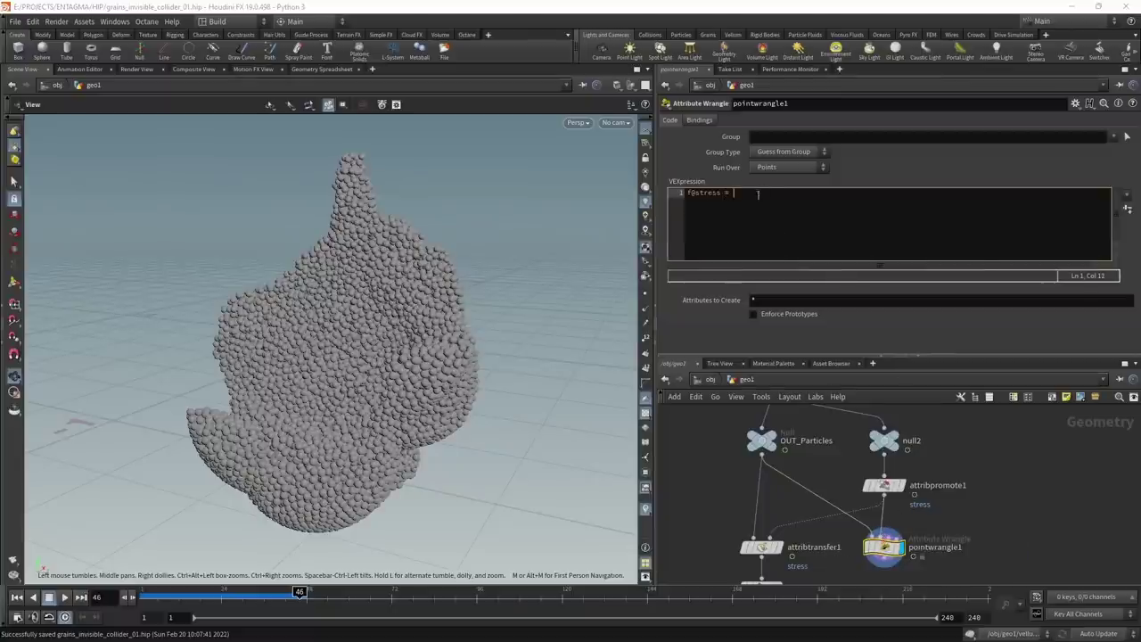
type("point();")
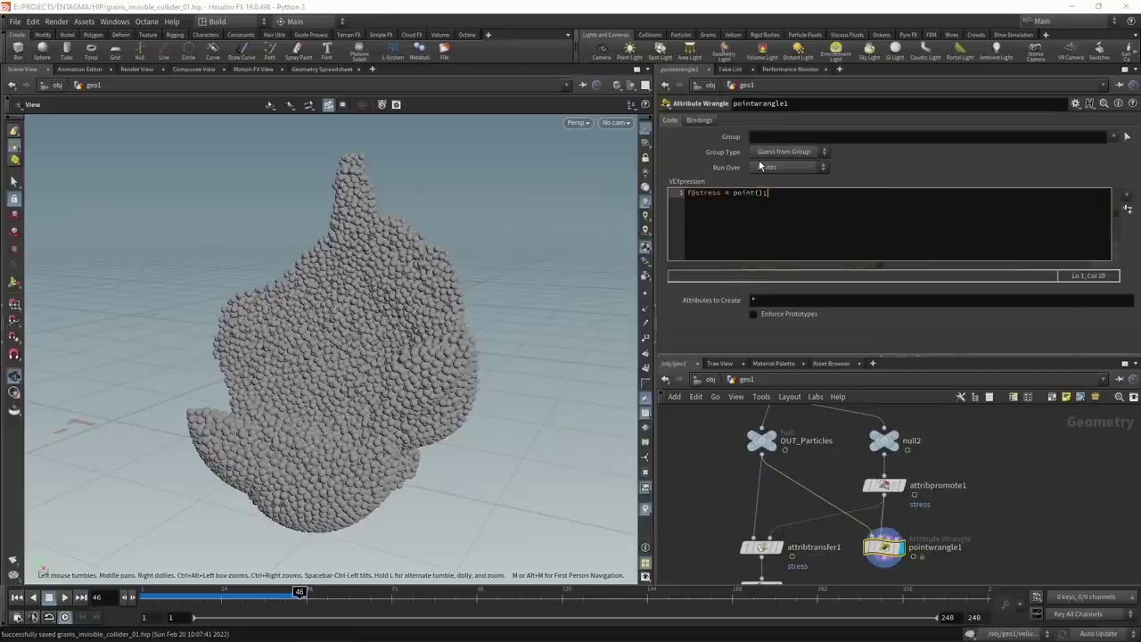
key("Left")
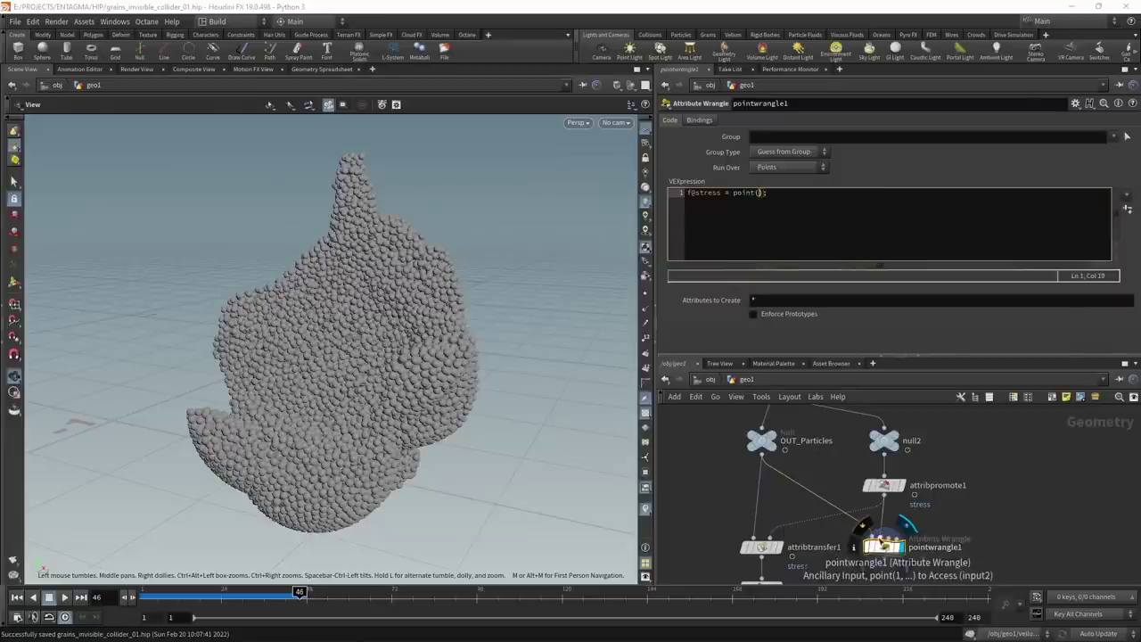
type("1")
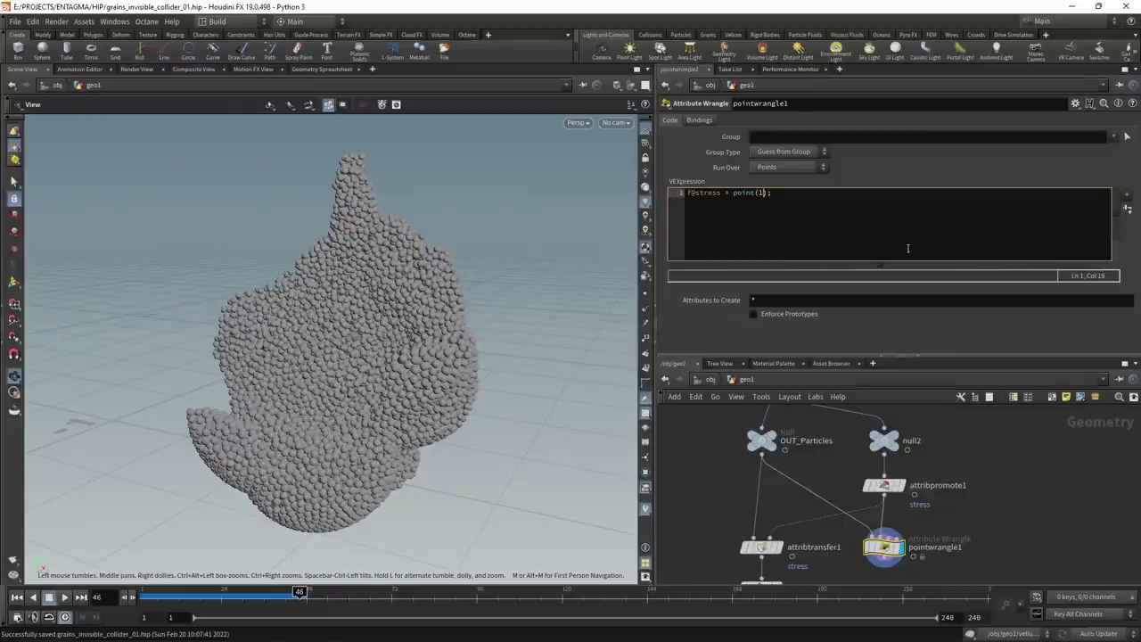
type(", \"stress\",")
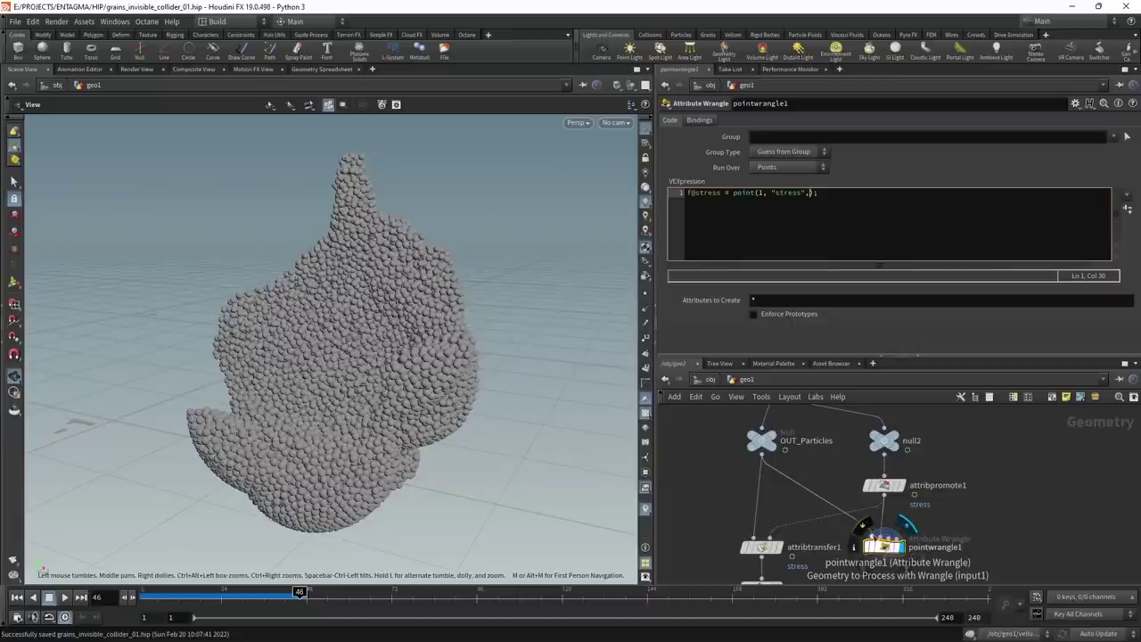
type(" @ptnum")
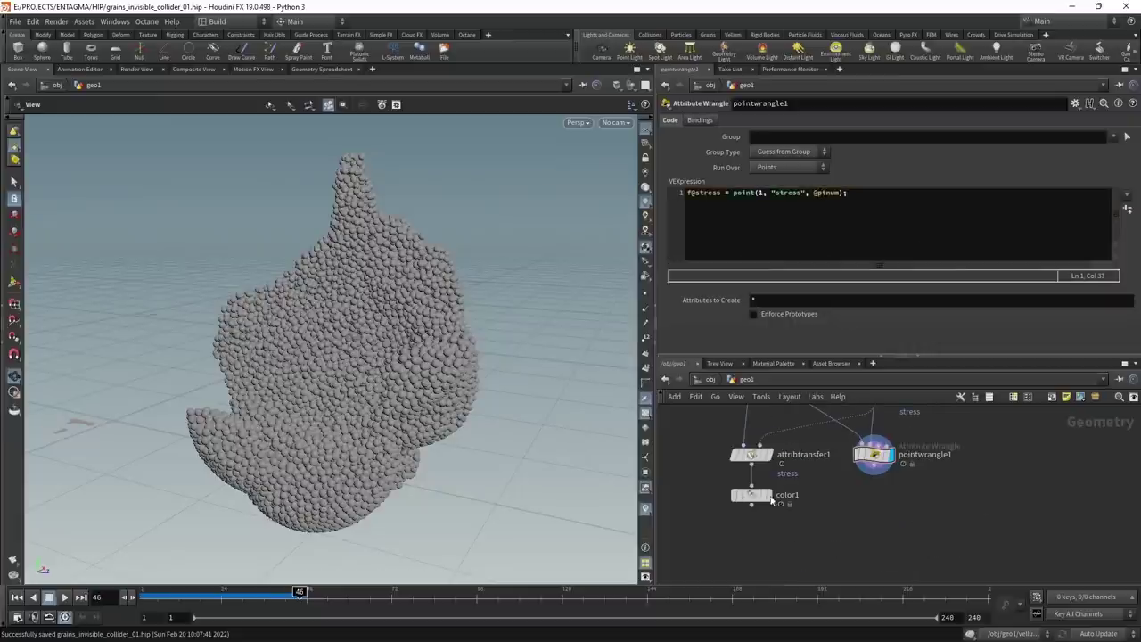
- Display the Color node, move it between and below the two stress branches, and feed it from the Point Wrangle
left_click(768, 498)
left_click_drag(756, 497, 814, 538)
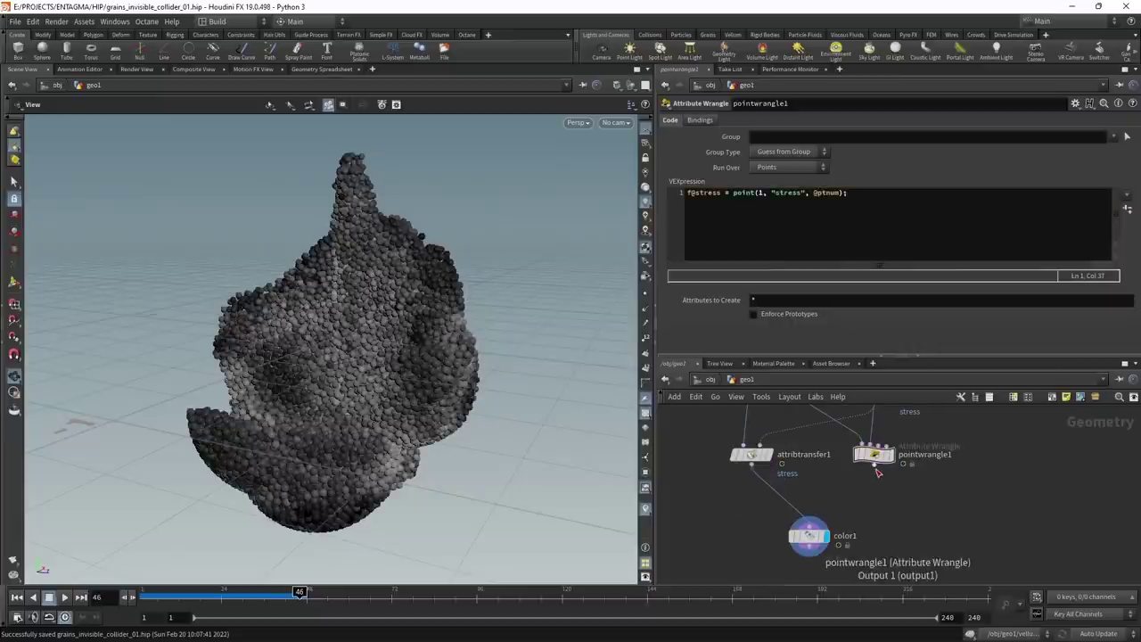
left_click(878, 468)
left_click(828, 517)
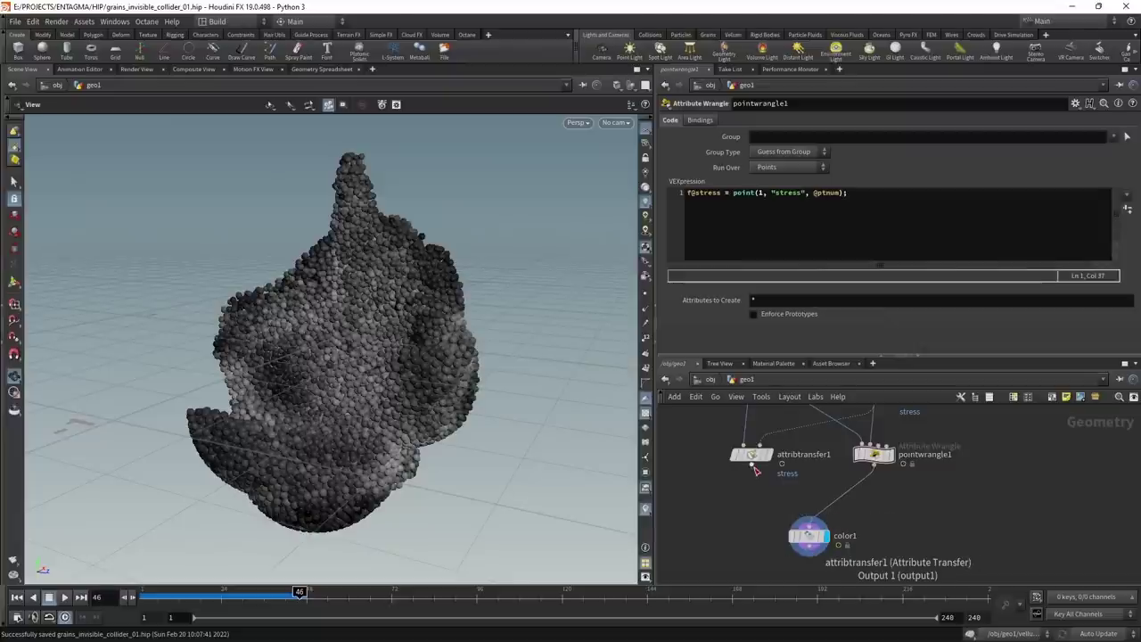
- Compare the Attribute Transfer and Point Wrangle as the Color node's input, ending on the Point Wrangle, and save the scene
left_click(753, 463)
left_click(834, 515)
left_click(878, 467)
left_click(810, 520)
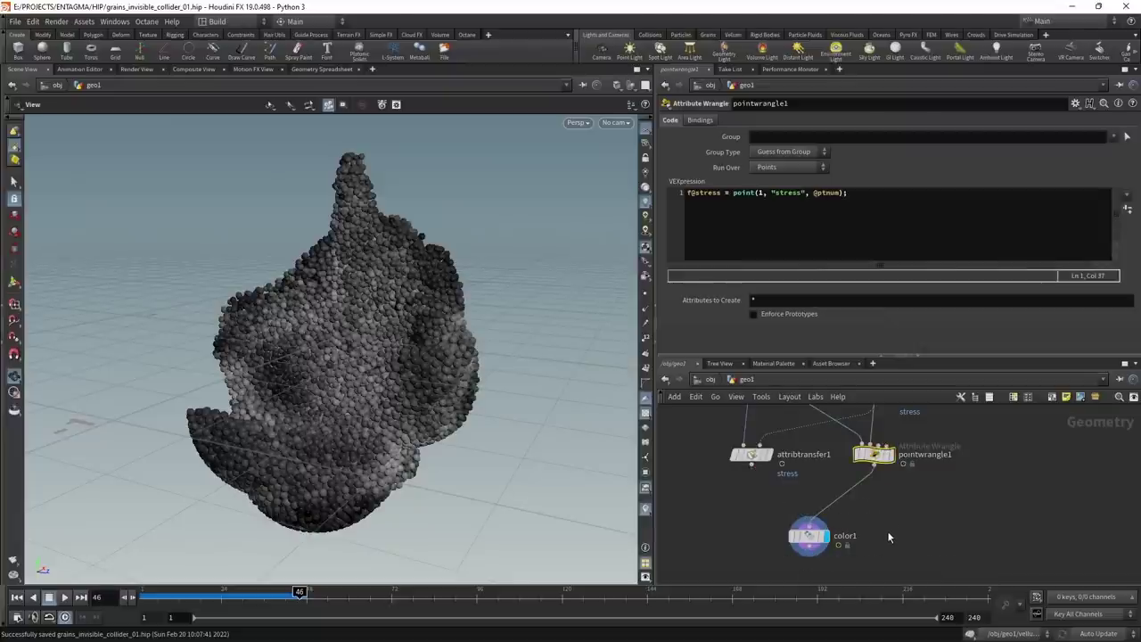
key("ctrl+s")
- Move the Attribute Transfer, Point Wrangle and Color nodes down together to make room below Attribute Promote
middle_click_drag(920, 500, 901, 559)
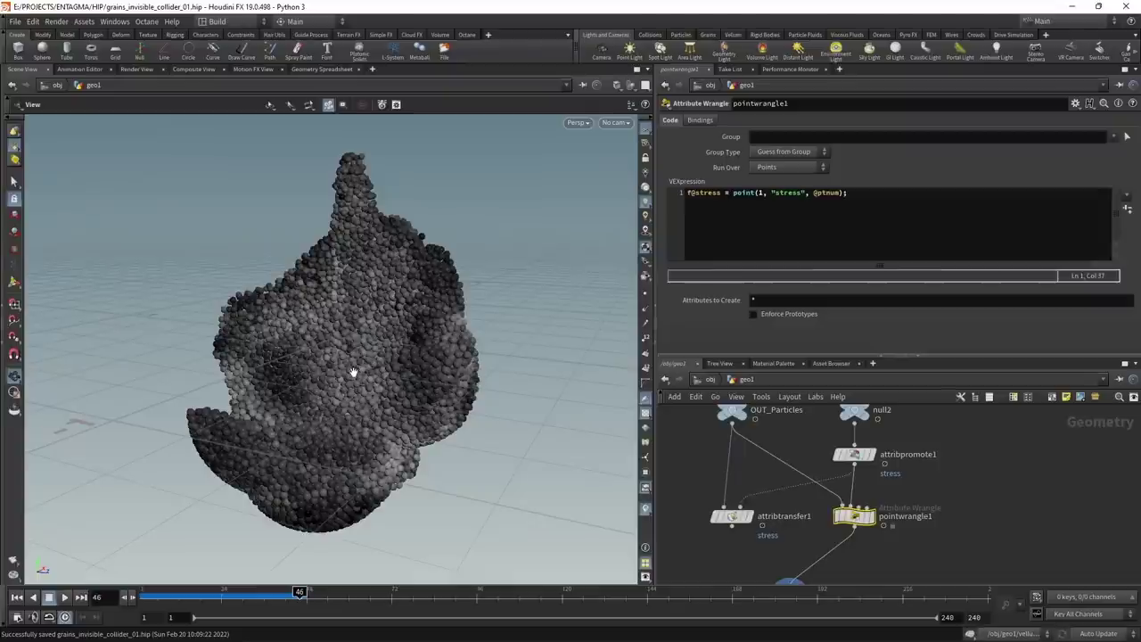
middle_click_drag(952, 532, 981, 480)
left_click_drag(876, 535, 767, 520)
middle_click_drag(960, 431, 929, 482)
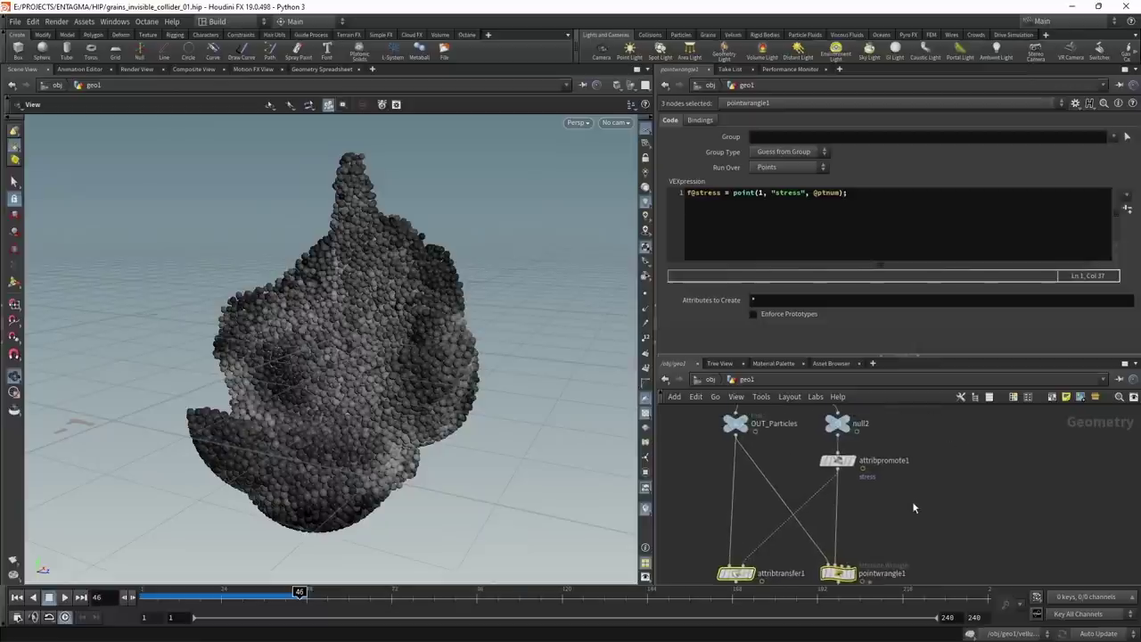
left_click(909, 504)
- Insert an Attribute Blur node after Attribute Promote and wire its output to the second input of Attribute Transfer as well
left_click_drag(888, 502, 841, 455)
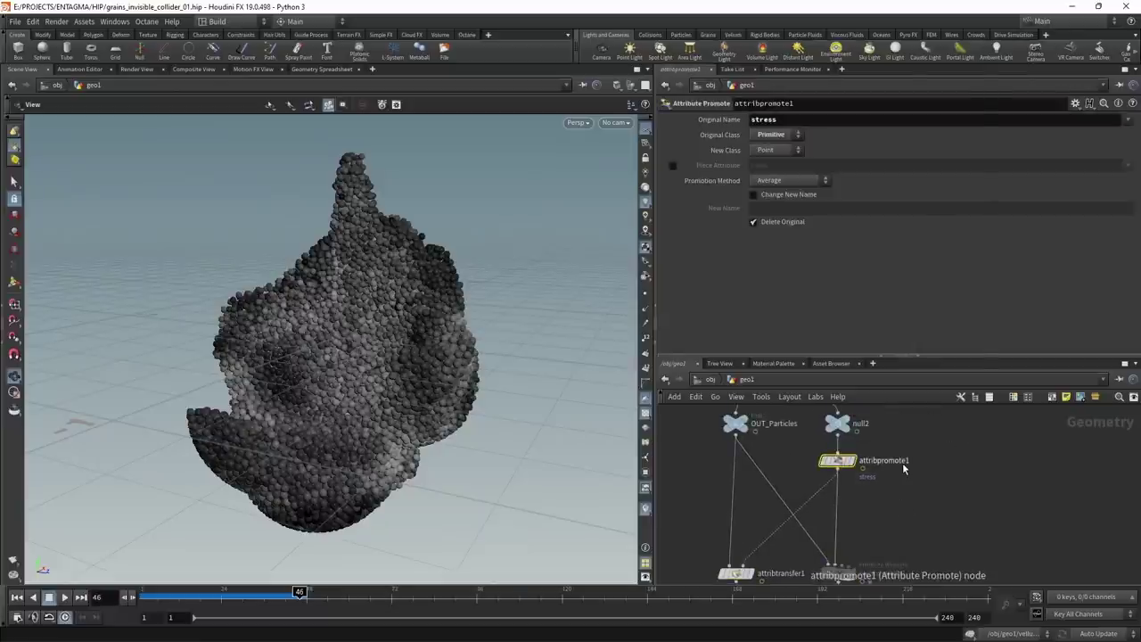
key("Tab")
type("attr")
key("Return")
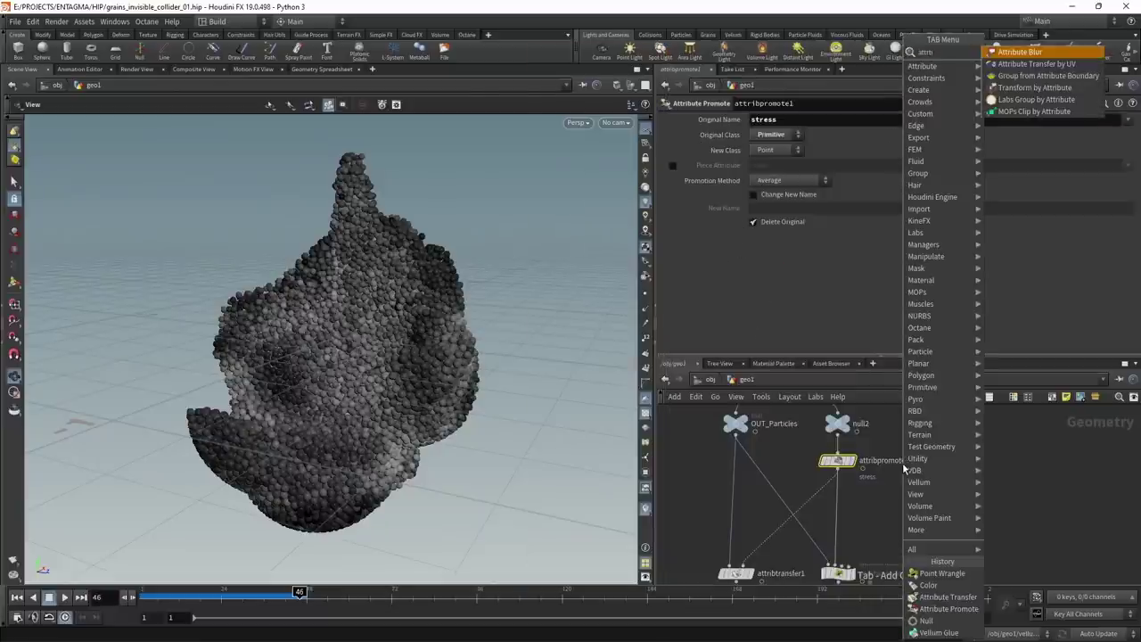
left_click(879, 537)
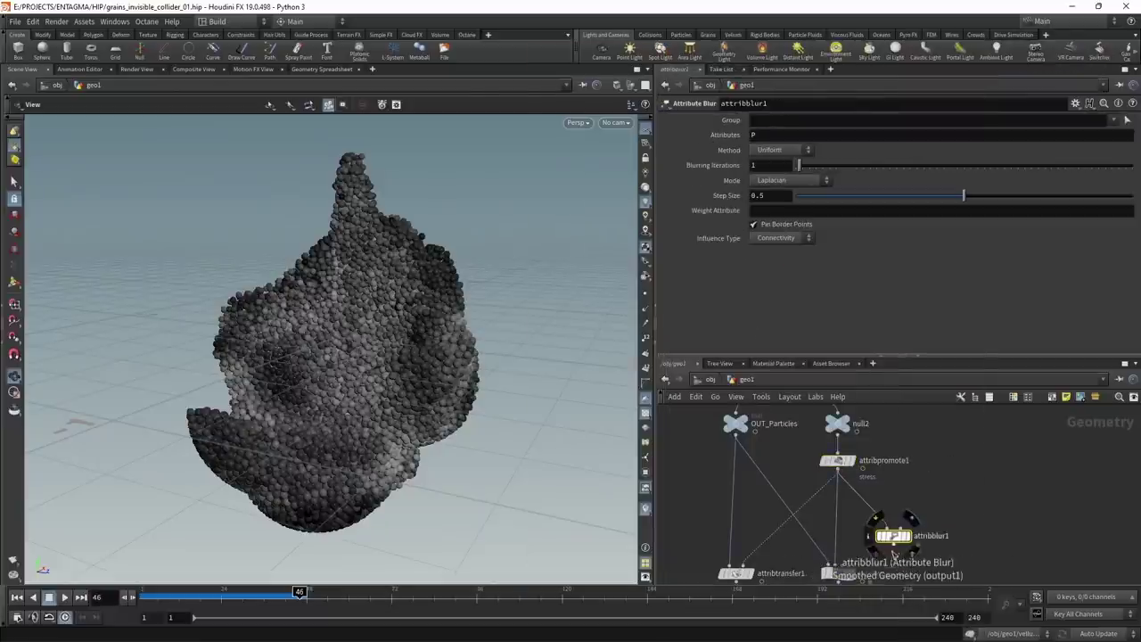
left_click(893, 543)
left_click_drag(893, 542, 838, 503)
left_click(838, 507)
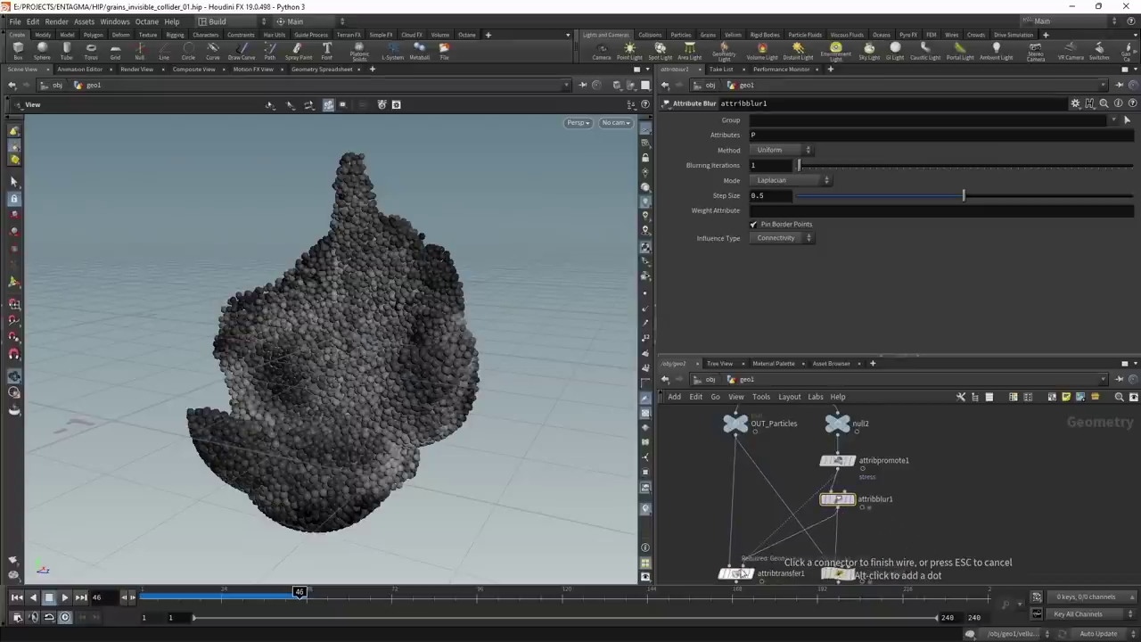
left_click(735, 566)
- Set the Attribute Blur to blur the stress attribute and disable Pin Border Points
left_click(1102, 135)
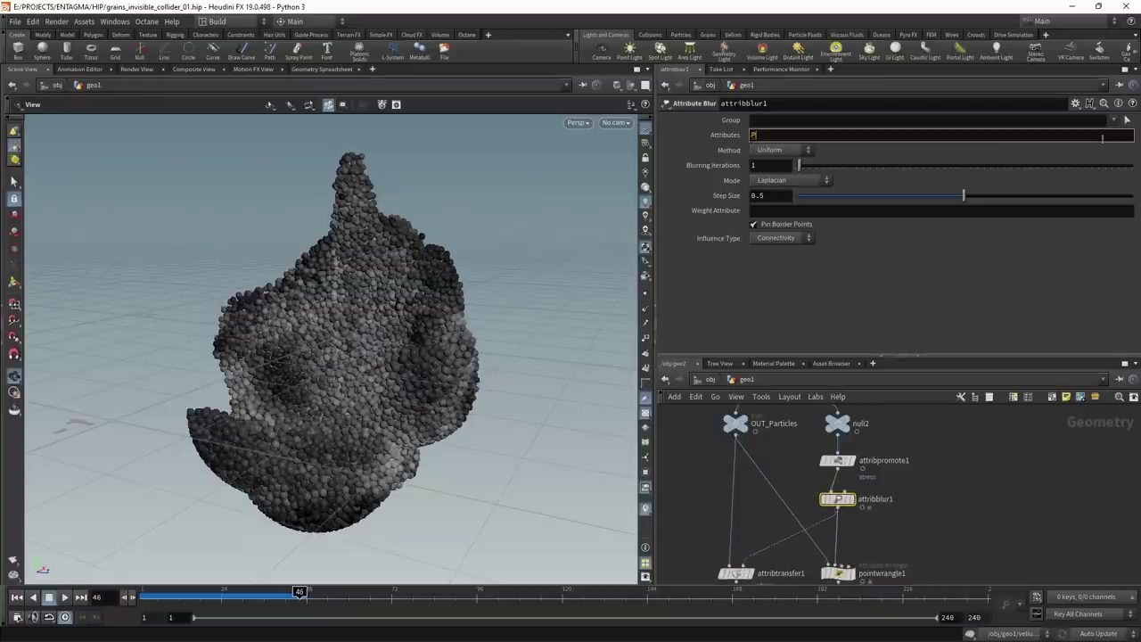
type("stress")
key("Return")
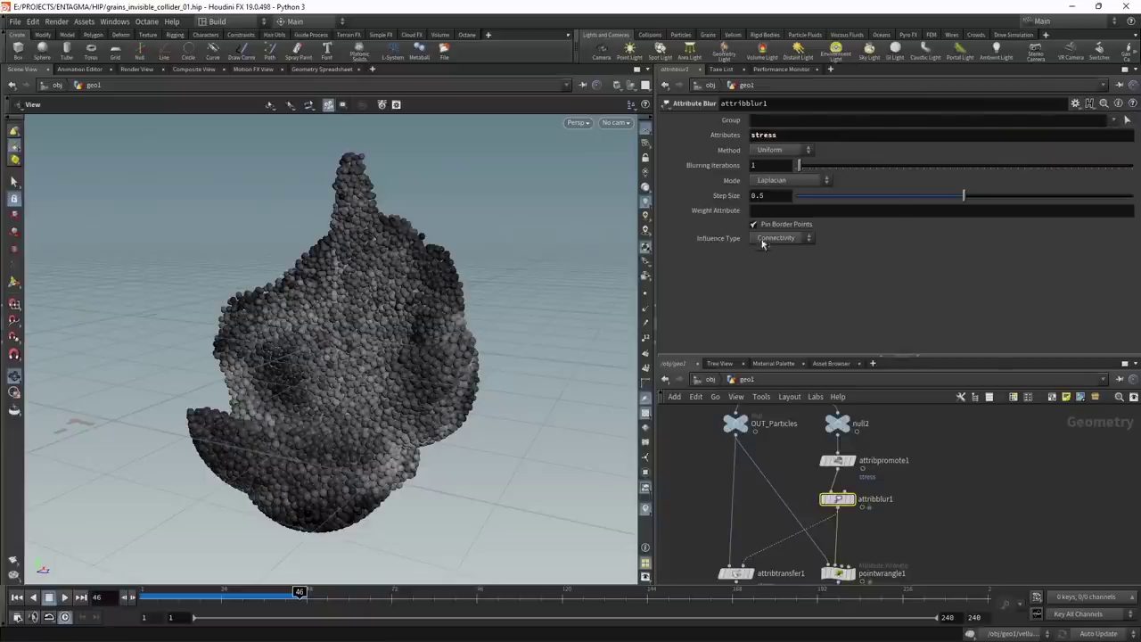
left_click(753, 224)
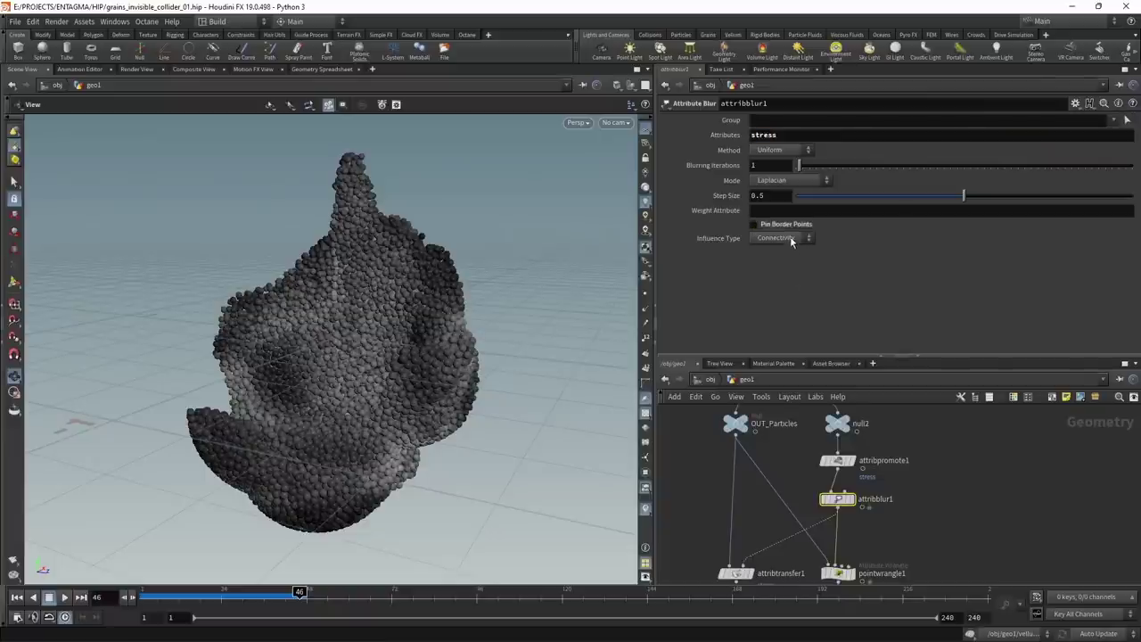
- Set the blur's Influence Type to Proximity with Max Neighbors of 32
left_click(791, 239)
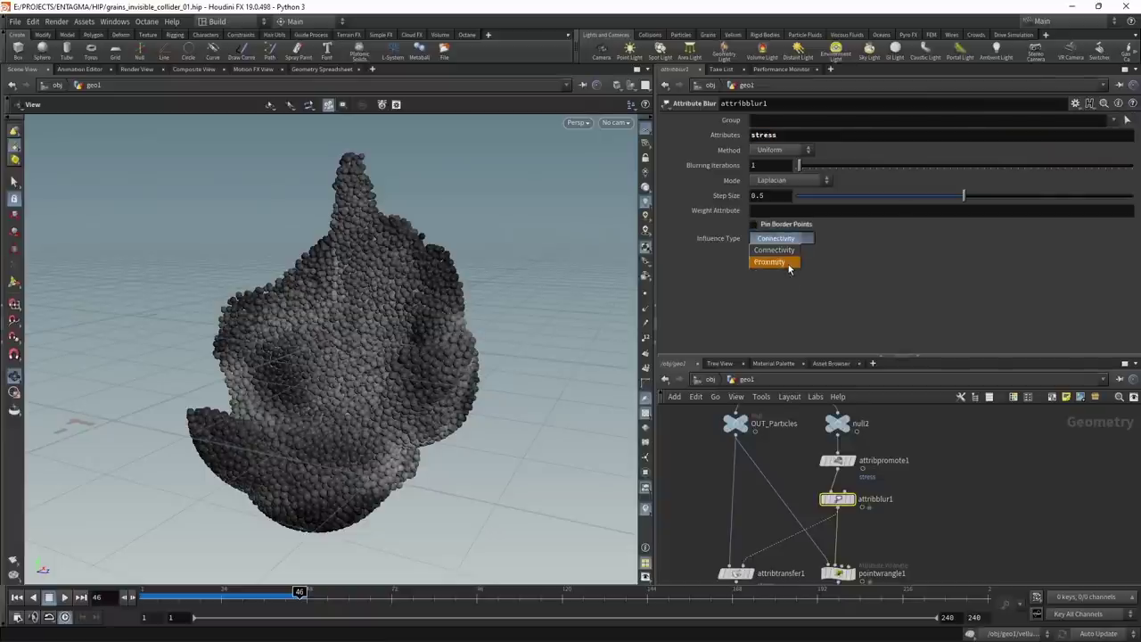
left_click(771, 262)
left_click(786, 269)
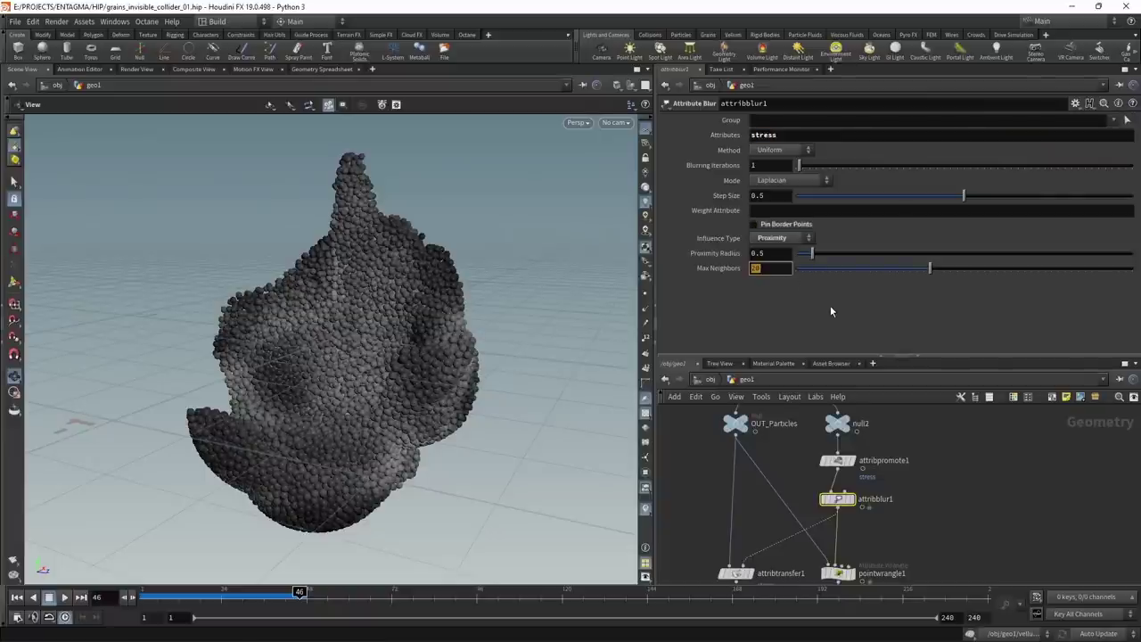
type("32")
key("Return")
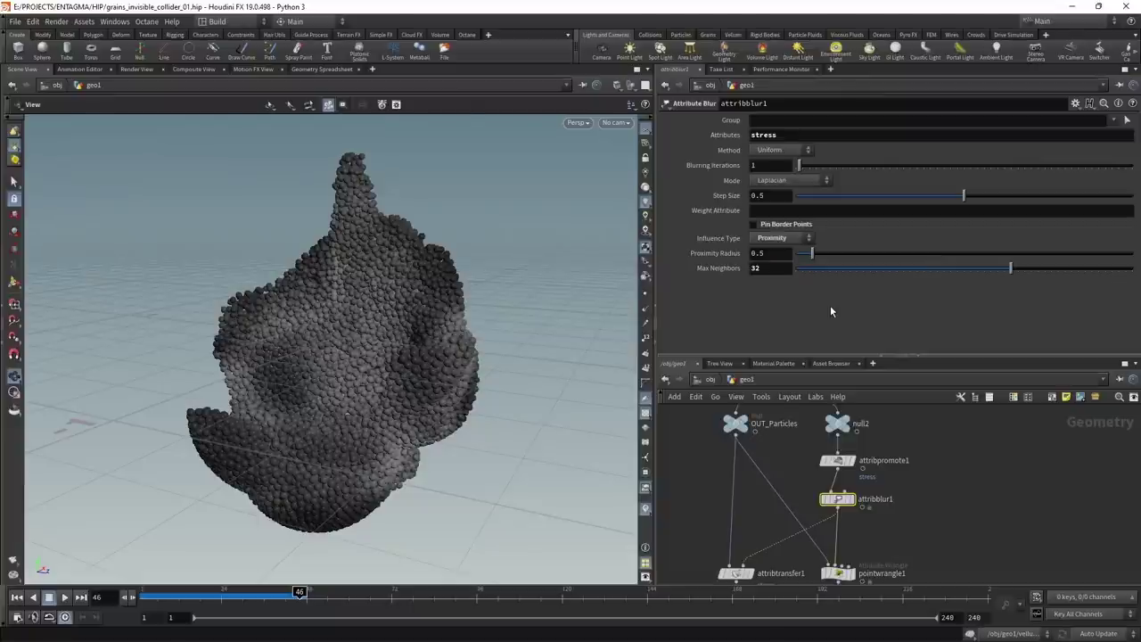
- Raise the Attribute Blur's Blurring Iterations to 8
left_click(771, 165)
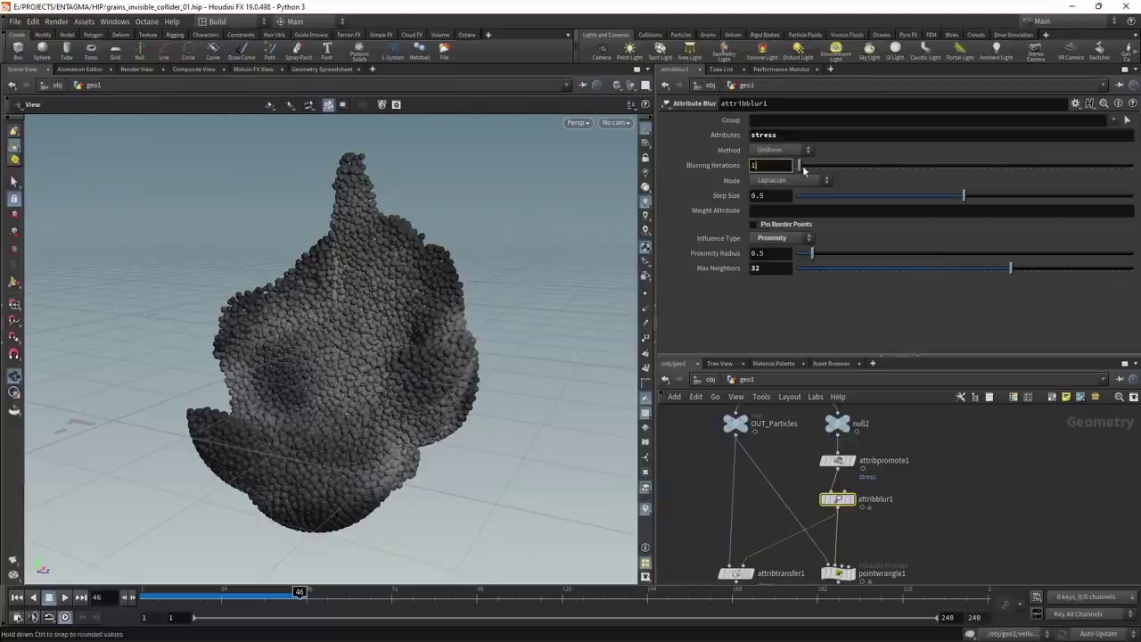
scroll(787, 168, "up", 4)
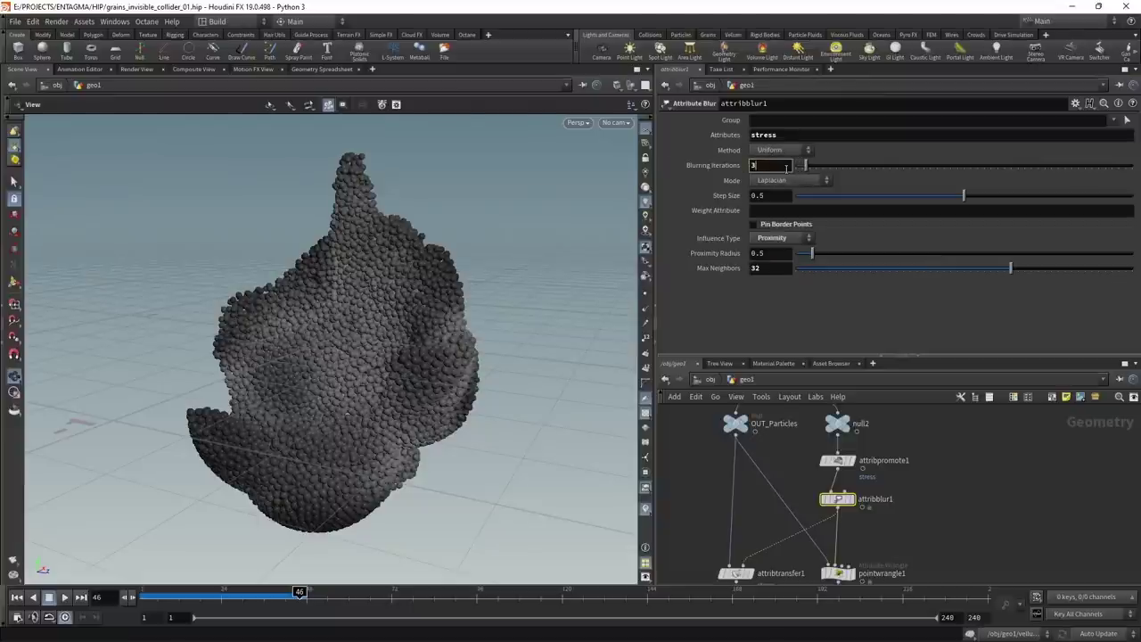
scroll(787, 165, "up", 3)
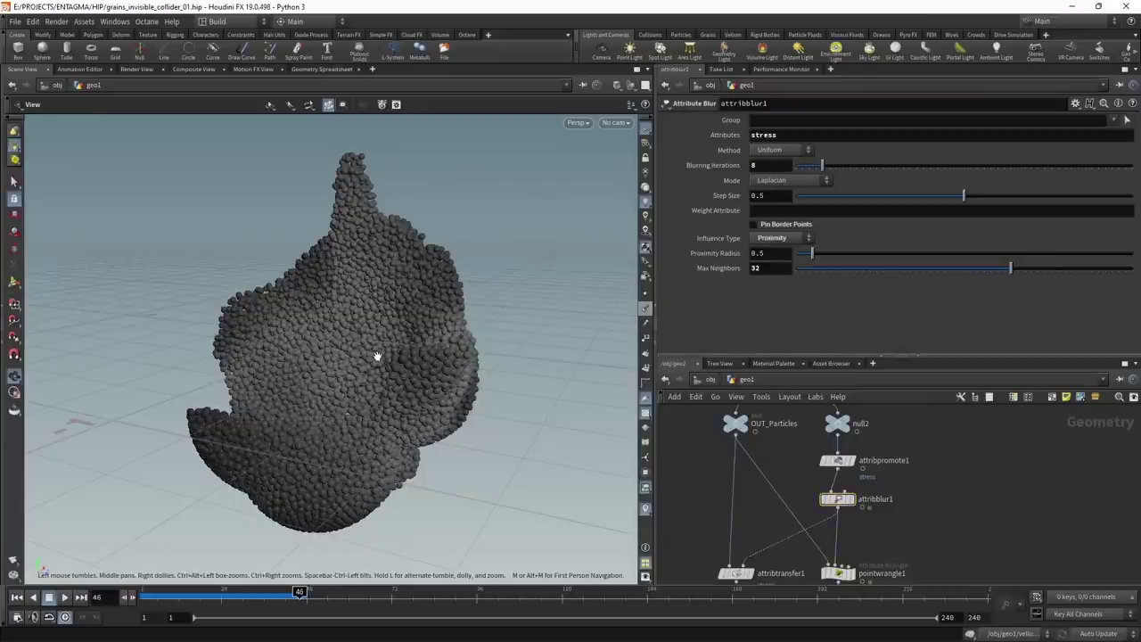
- Insert a File Cache node between the Point Wrangle and the Color node, align it above Color, and save the scene
middle_click_drag(942, 524, 950, 402)
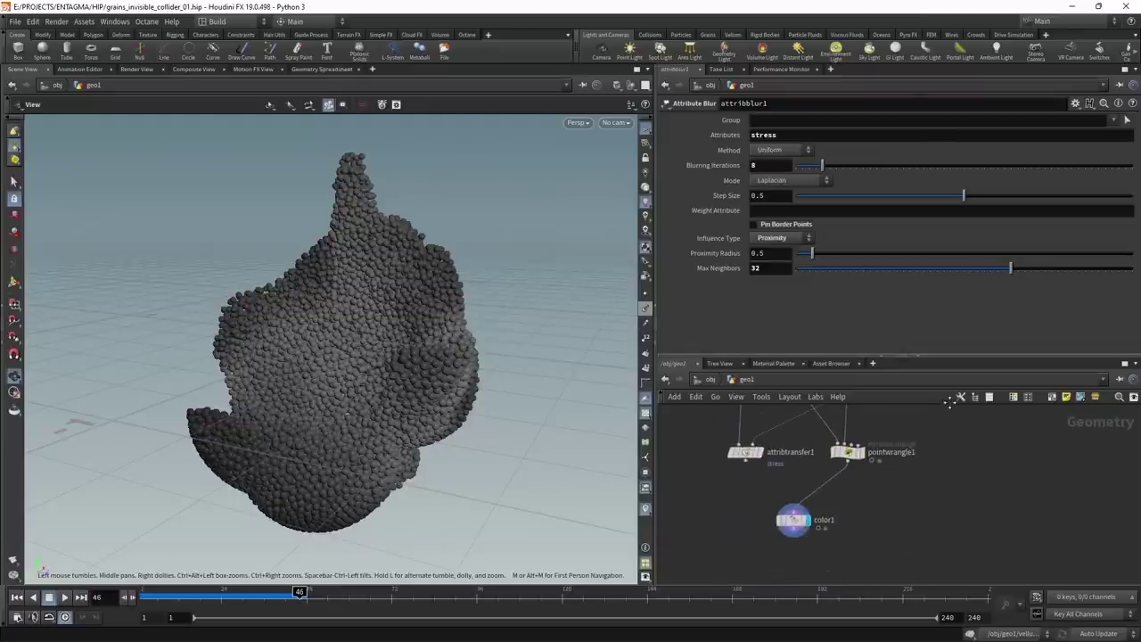
left_click(796, 521)
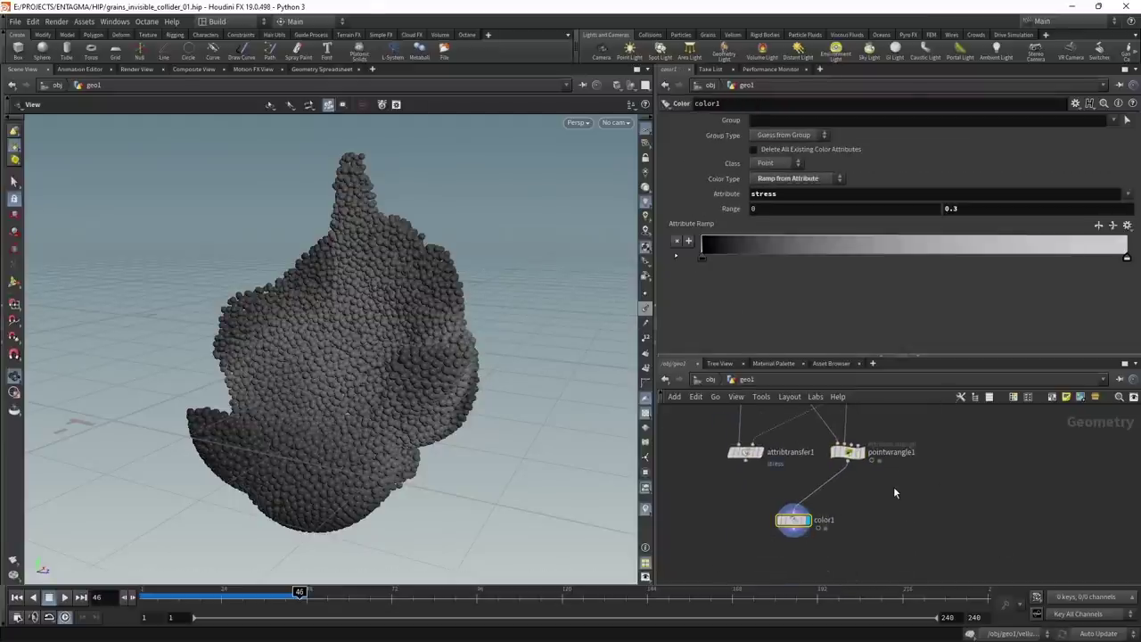
scroll(854, 479, "down", 3)
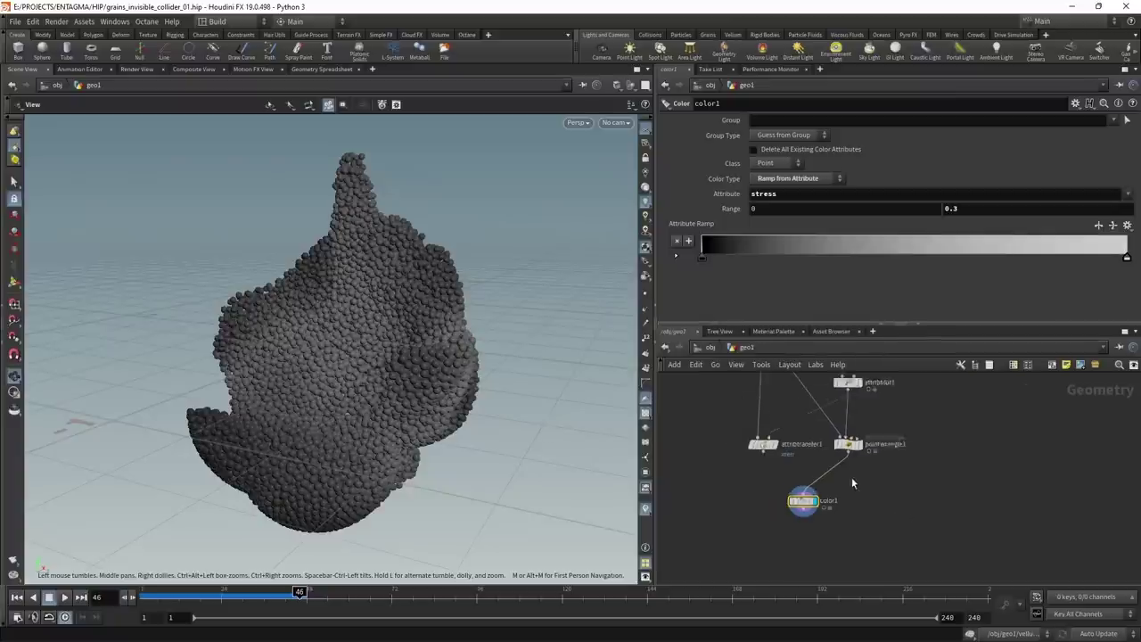
middle_click_drag(888, 486, 879, 527)
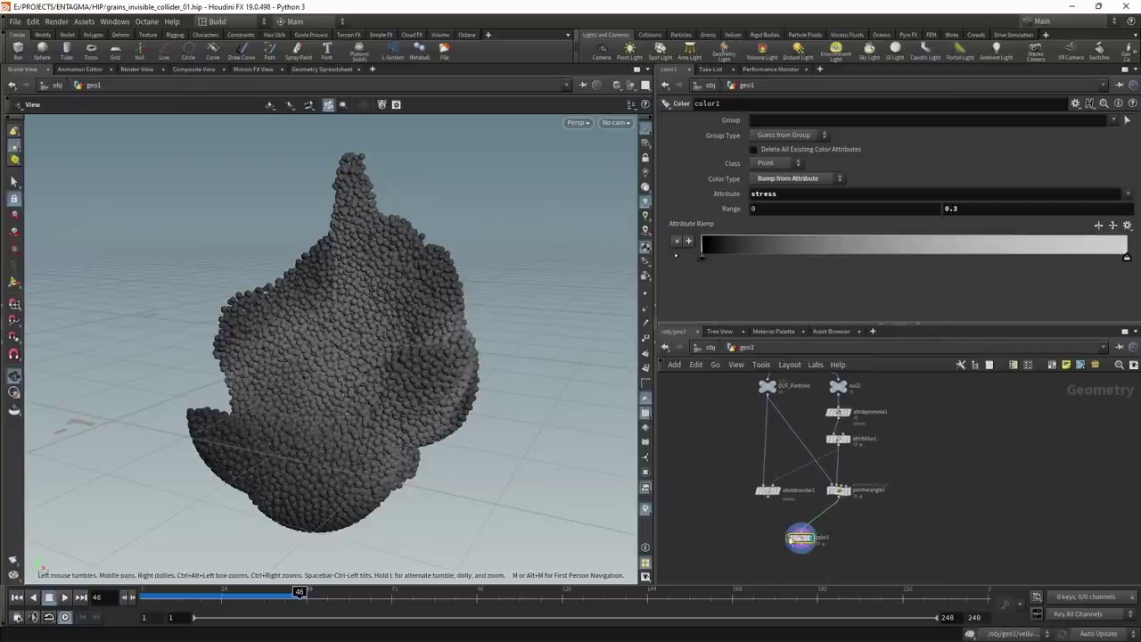
left_click_drag(800, 538, 795, 563)
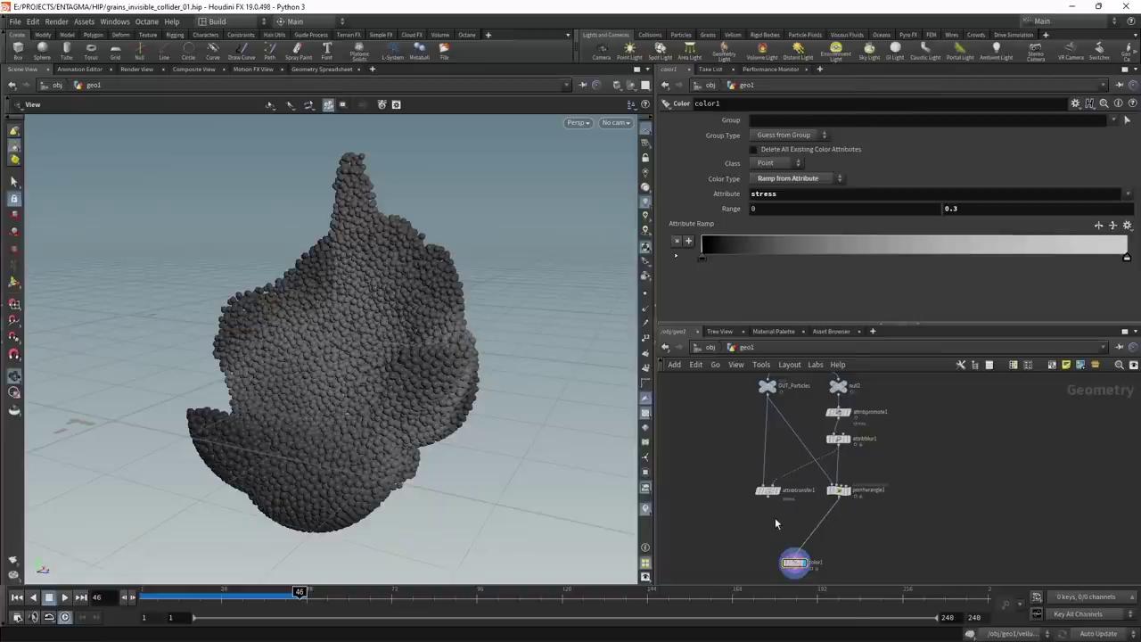
key("Tab")
type("filec")
key("Return")
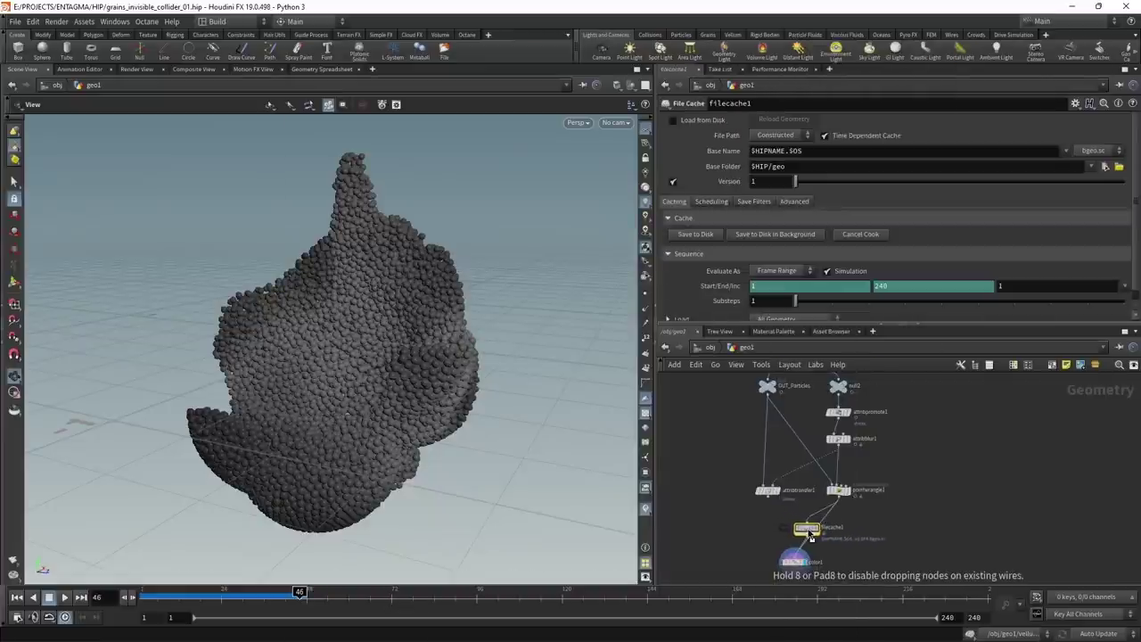
left_click(807, 528)
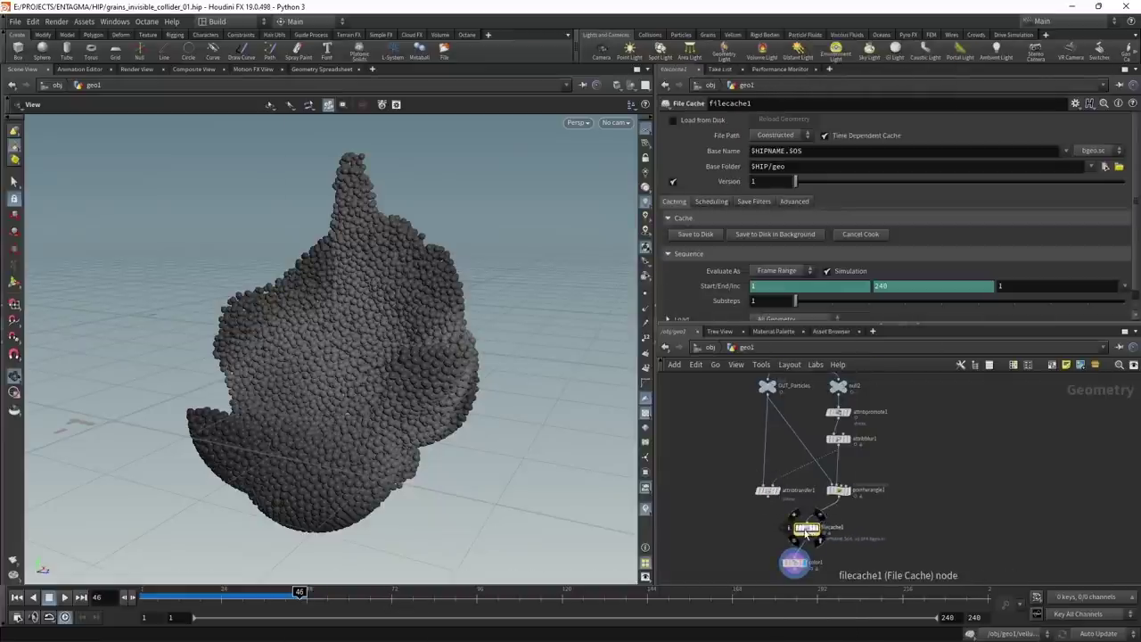
left_click_drag(807, 529, 793, 541)
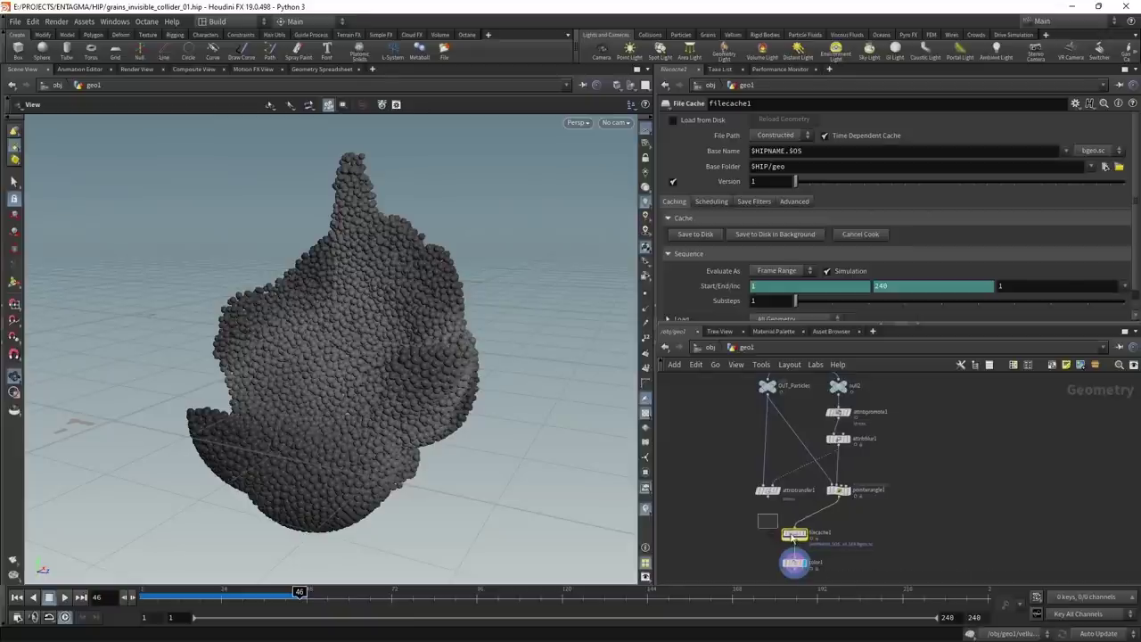
key("ctrl+s")
- Set the Vellum Configure Grain node's Particle Size to 0.008, return to frame 1 and save the scene
scroll(740, 438, "up", 3)
left_click(793, 444)
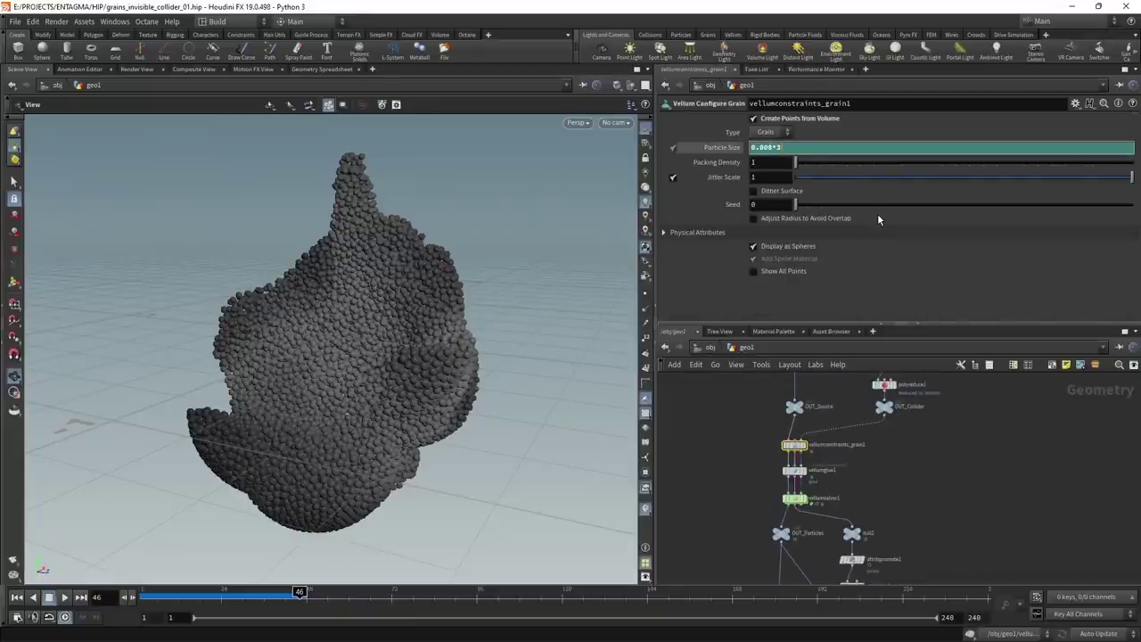
key("BackSpace")
left_click(14, 596)
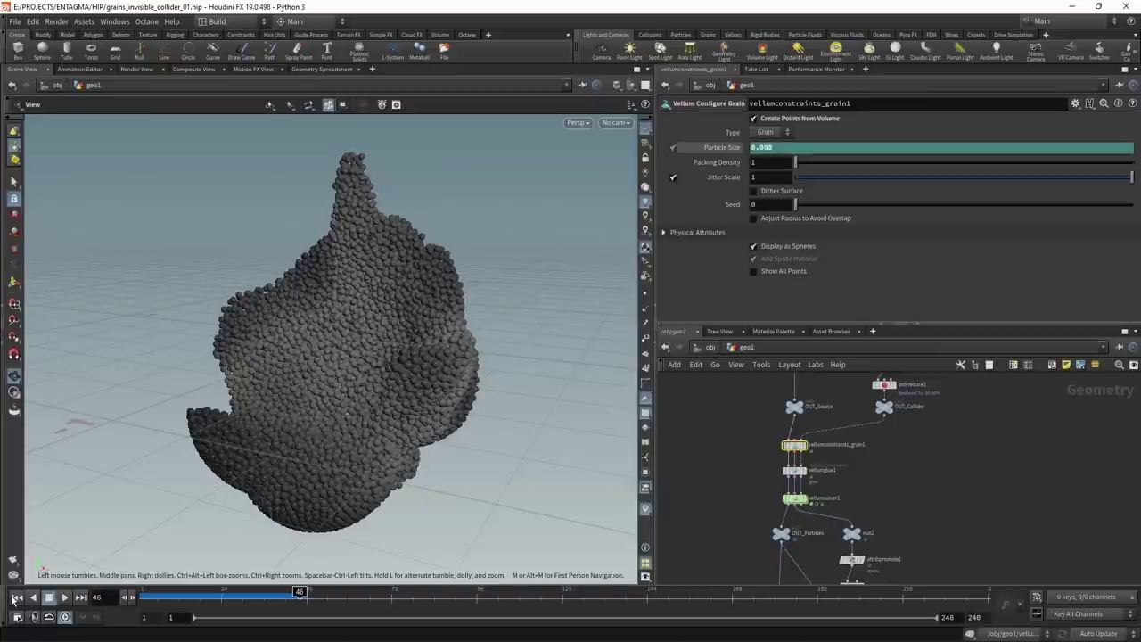
left_click(16, 598)
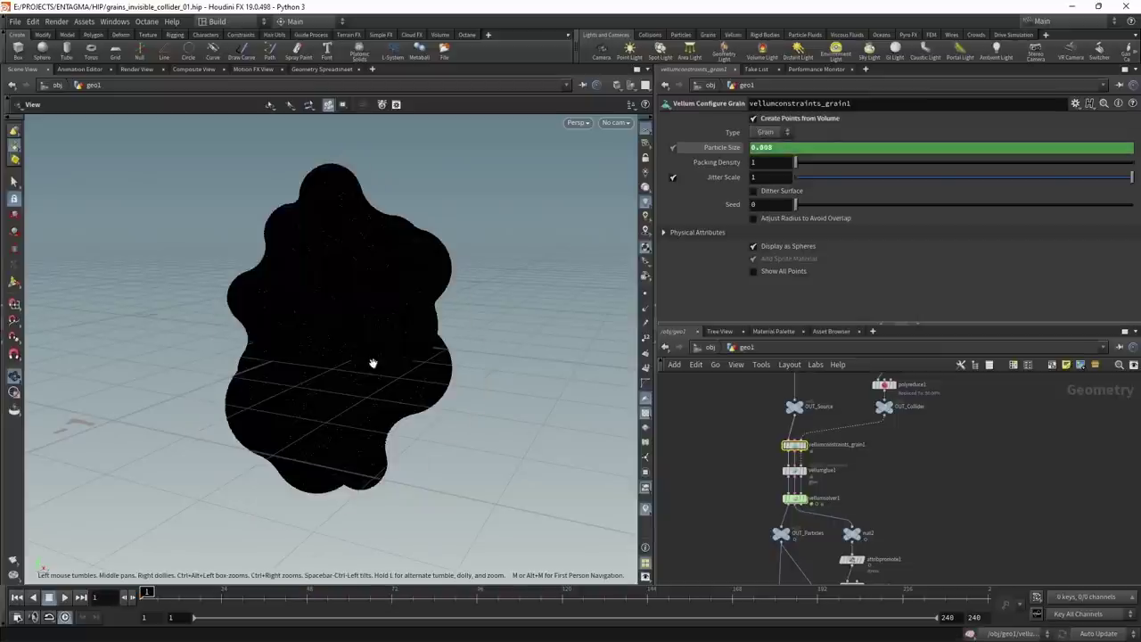
key("ctrl+s")
- Cache the full simulation to disk with the new File Cache node
middle_click_drag(960, 502, 949, 296)
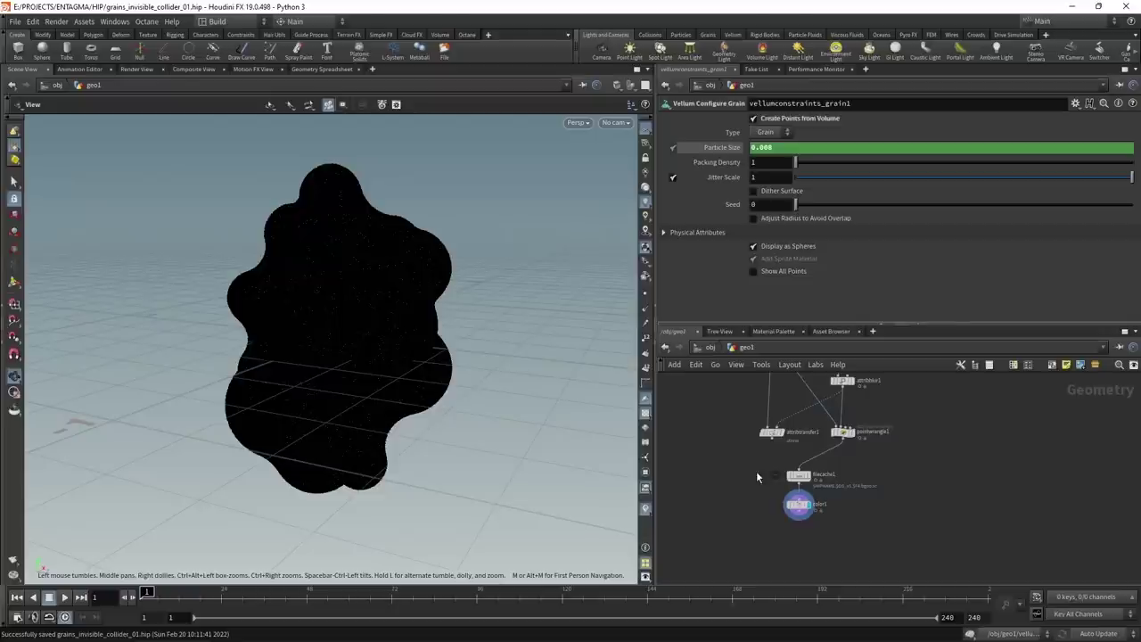
left_click_drag(747, 454, 840, 486)
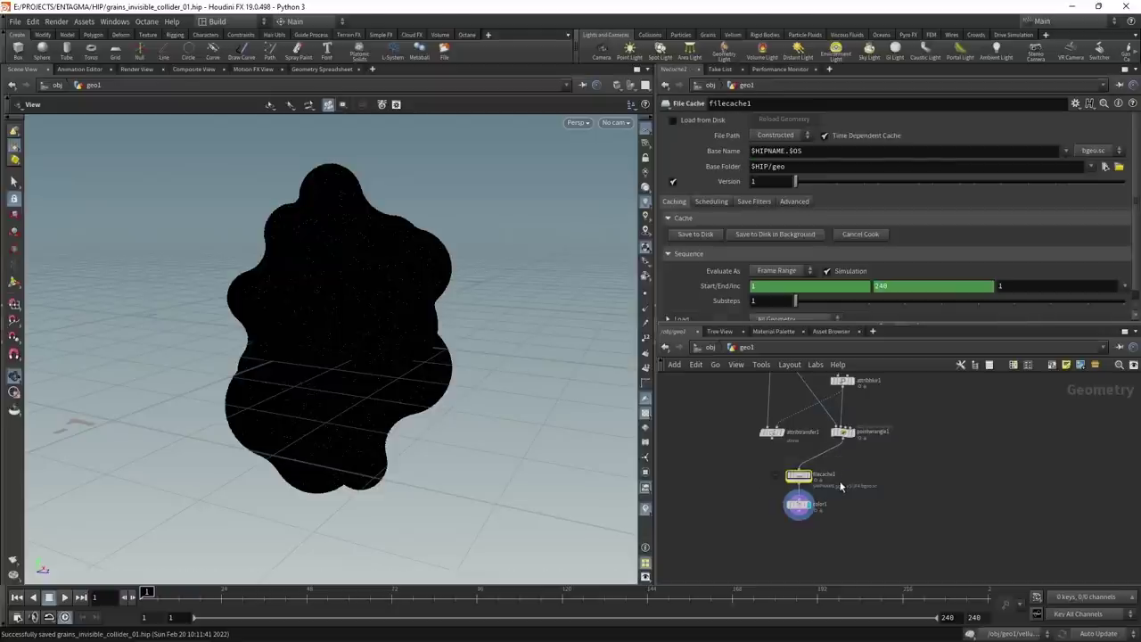
left_click(703, 234)
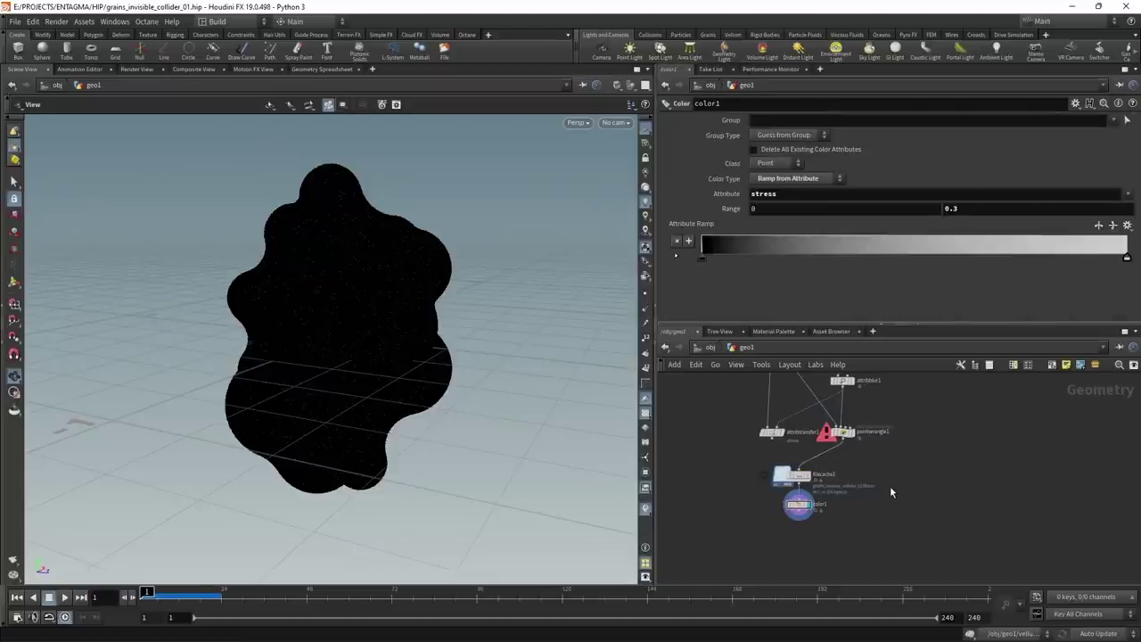
- Paste the filecache_stresspoints node under the Point Wrangle, connect it to the Color node and display Color
key("ctrl+v")
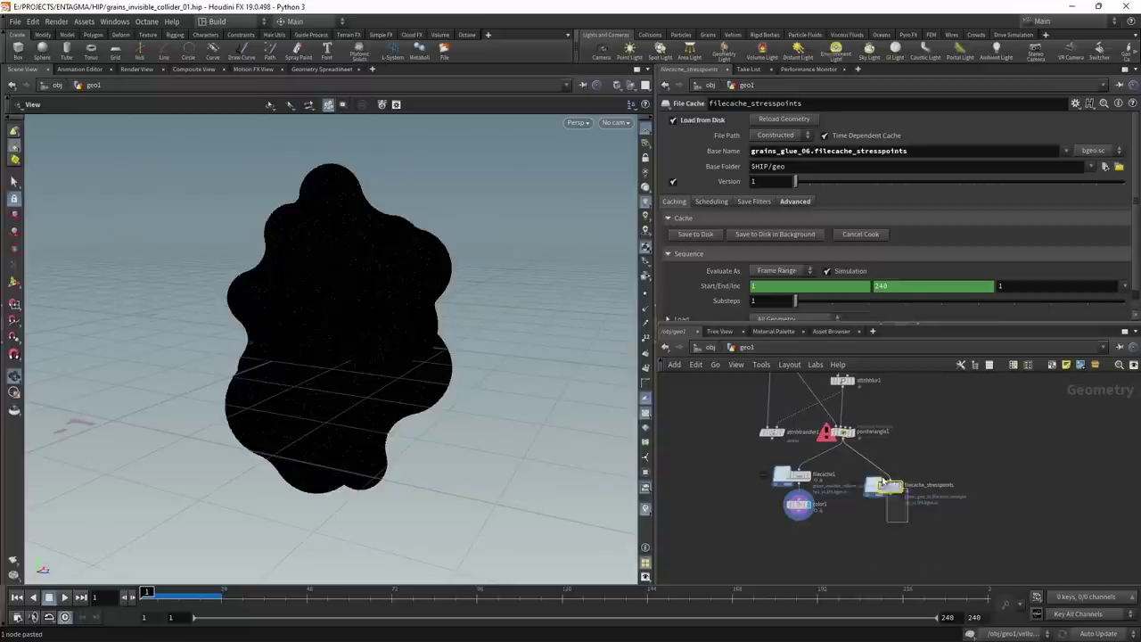
left_click(899, 488)
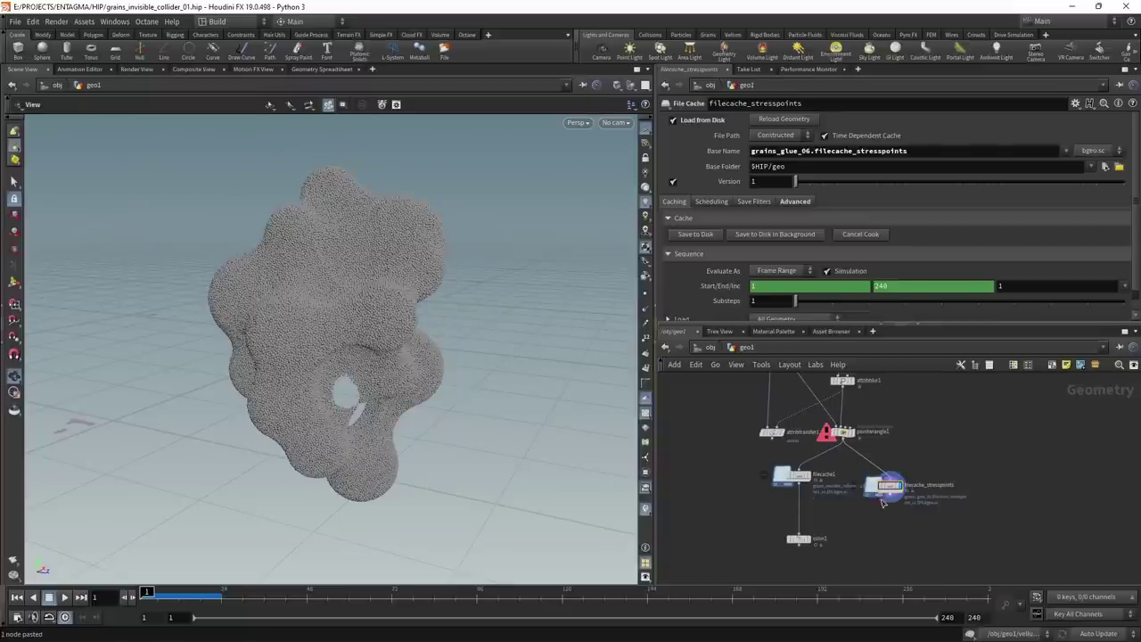
left_click(886, 501)
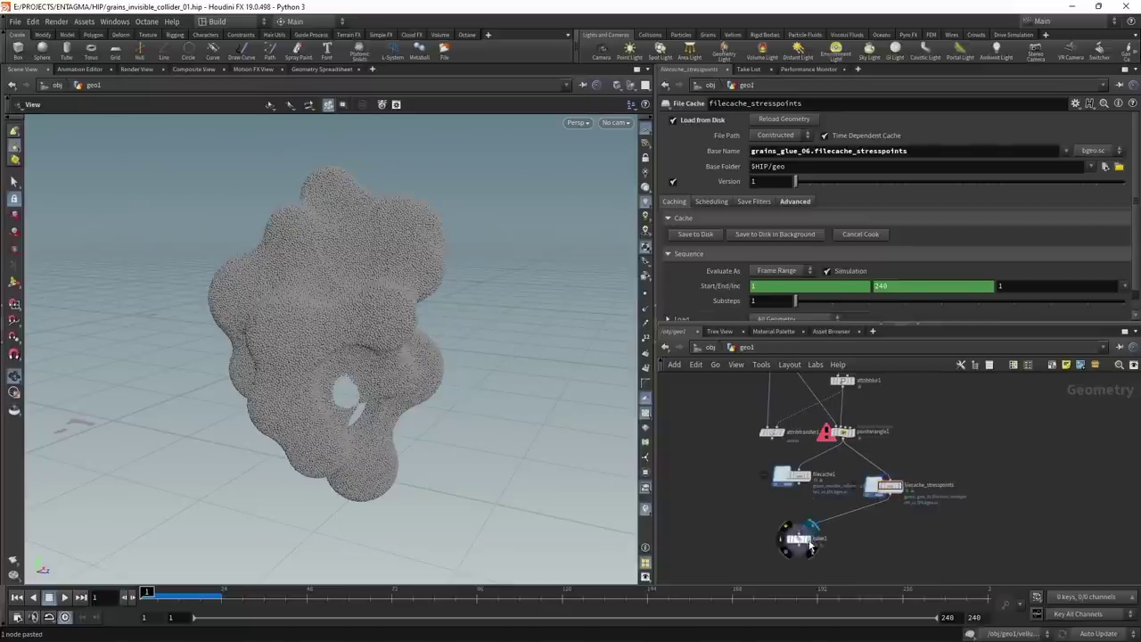
left_click(810, 542)
left_click(800, 539)
- Play back the cached, stress-coloured grains and return to the first frame
left_click(64, 596)
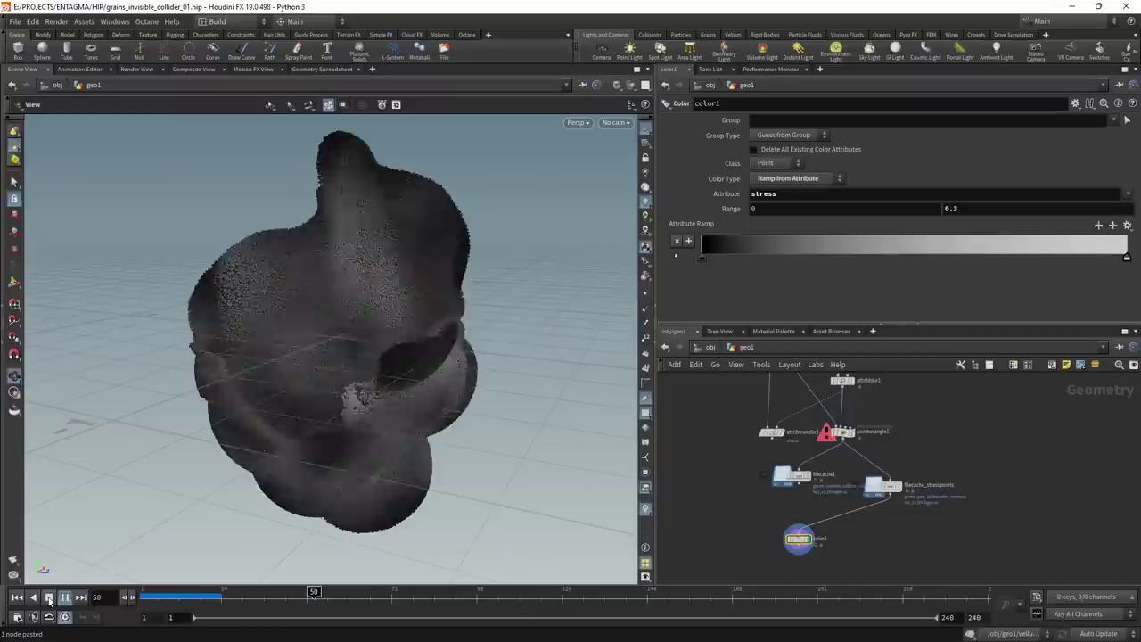
left_click(49, 598)
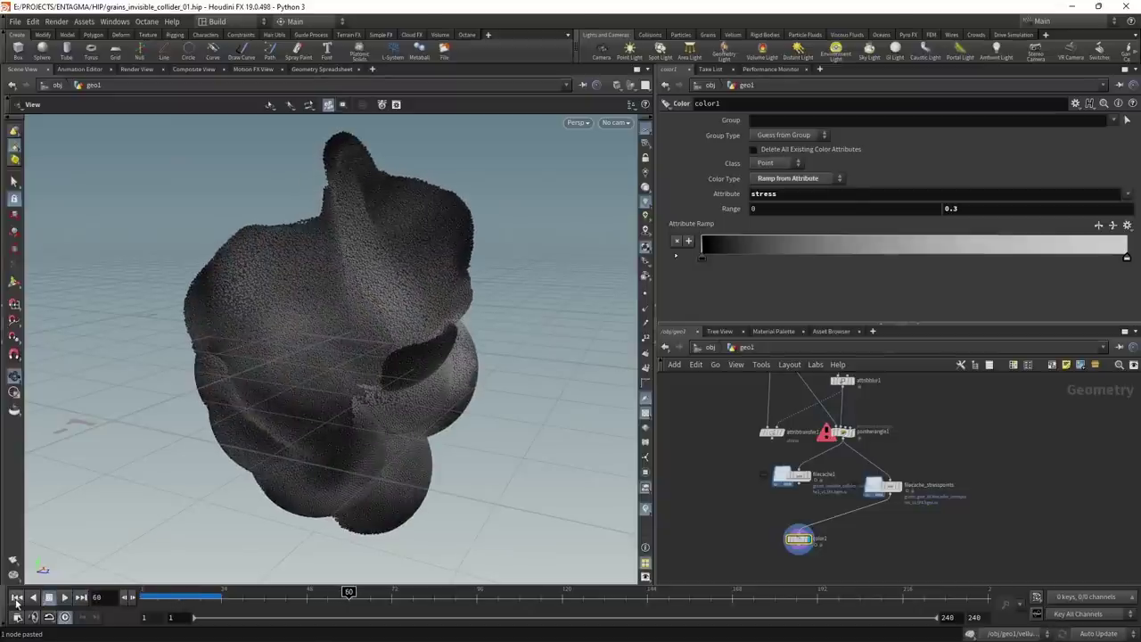
left_click(16, 598)
- Add a Null named OUT below the Color node and save the scene
key("Tab")
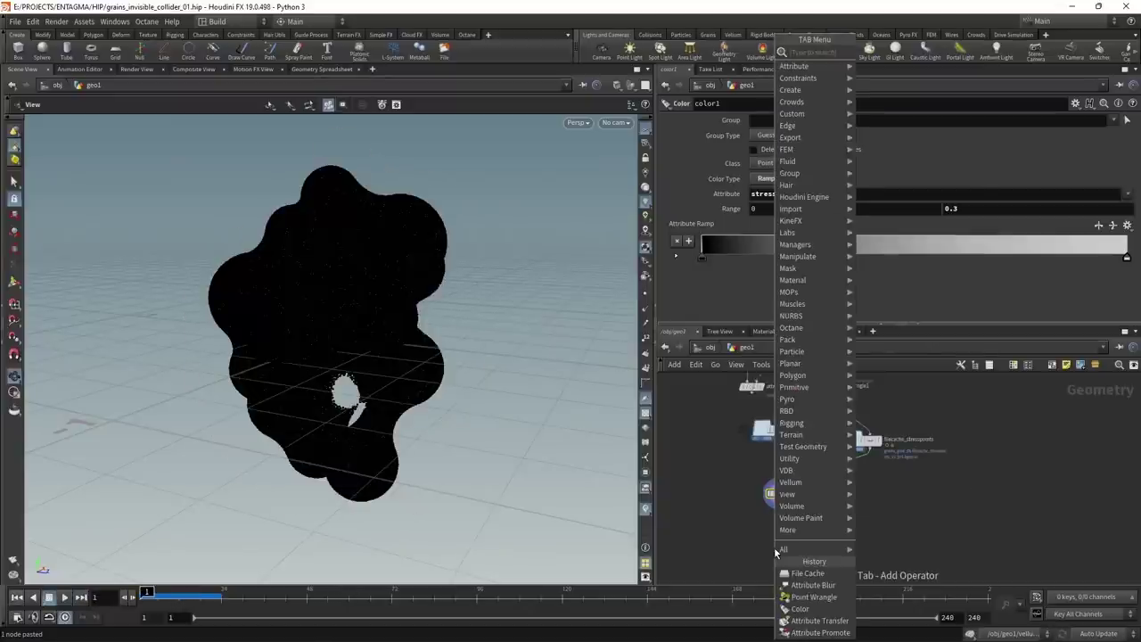
type("null")
key("Return")
key("Return")
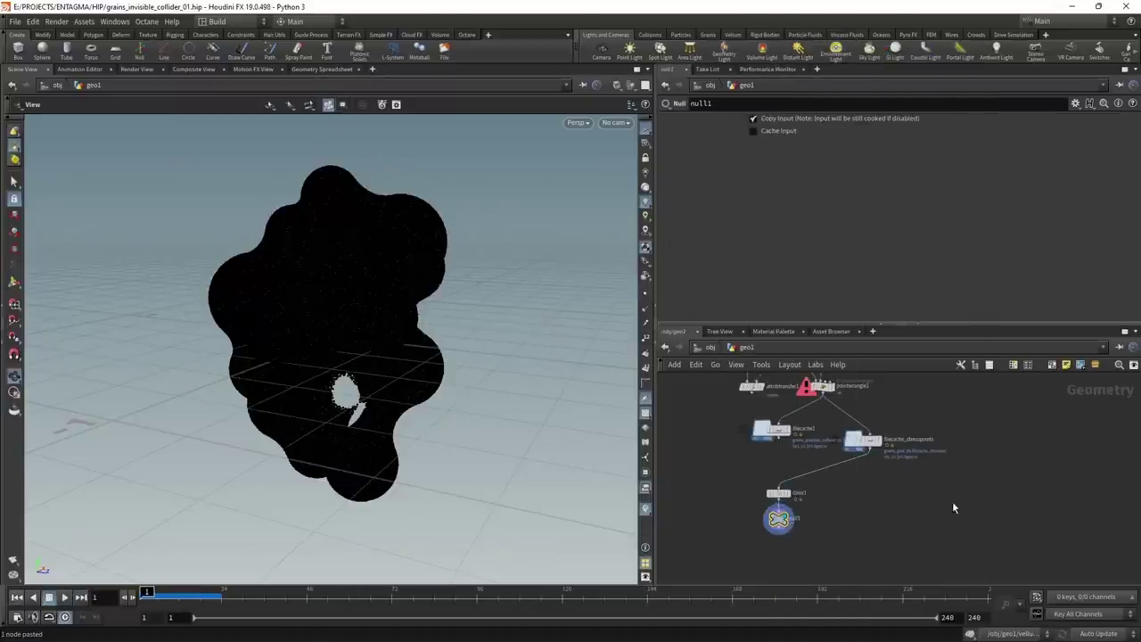
left_click(798, 519)
key("Return")
key("ctrl+s")
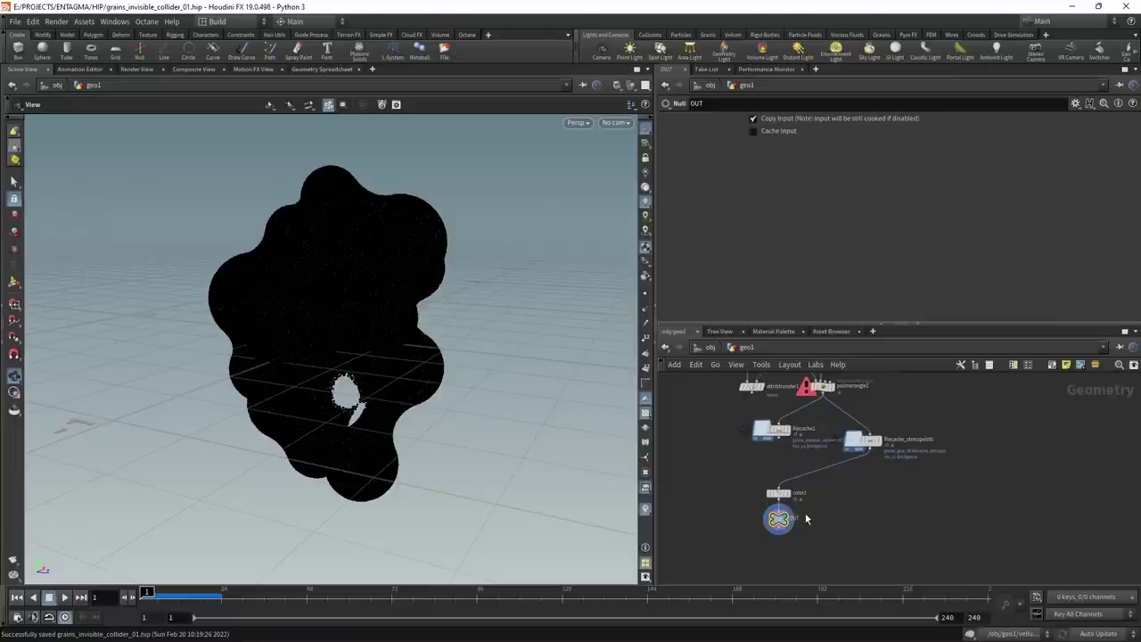
- Go up to the object level and close the Tree View, Material Palette and Asset Browser panes
left_click(709, 347)
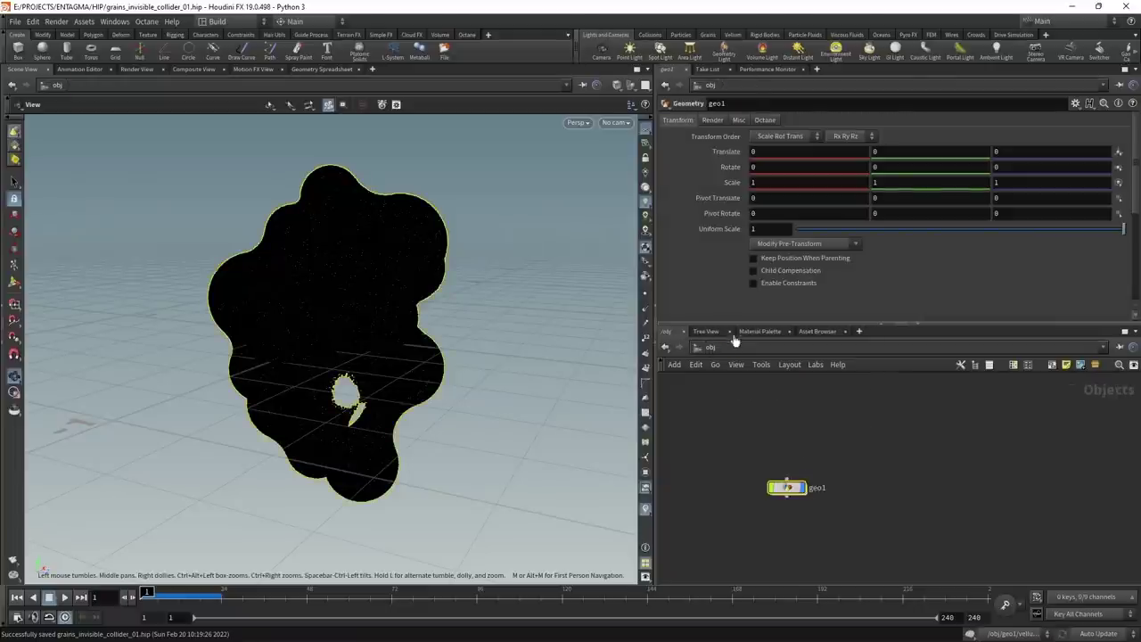
left_click(735, 332)
left_click(744, 331)
left_click(744, 330)
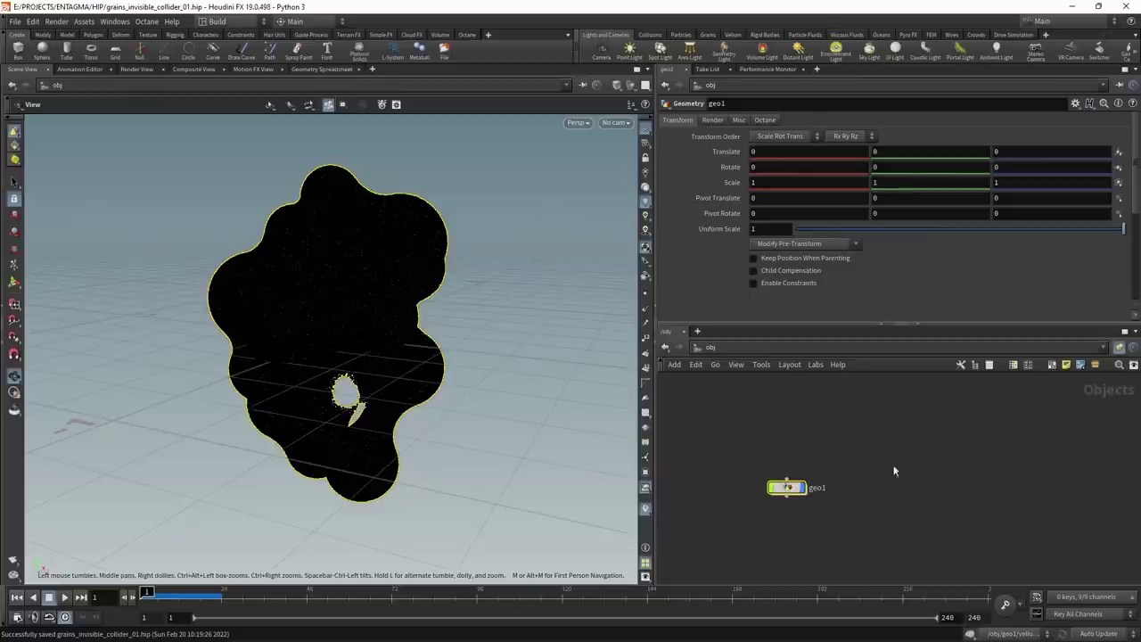
- Open two additional network views, one showing the out context and the other the mat context
left_click(903, 441)
key("ctrl+t")
key("ctrl+t")
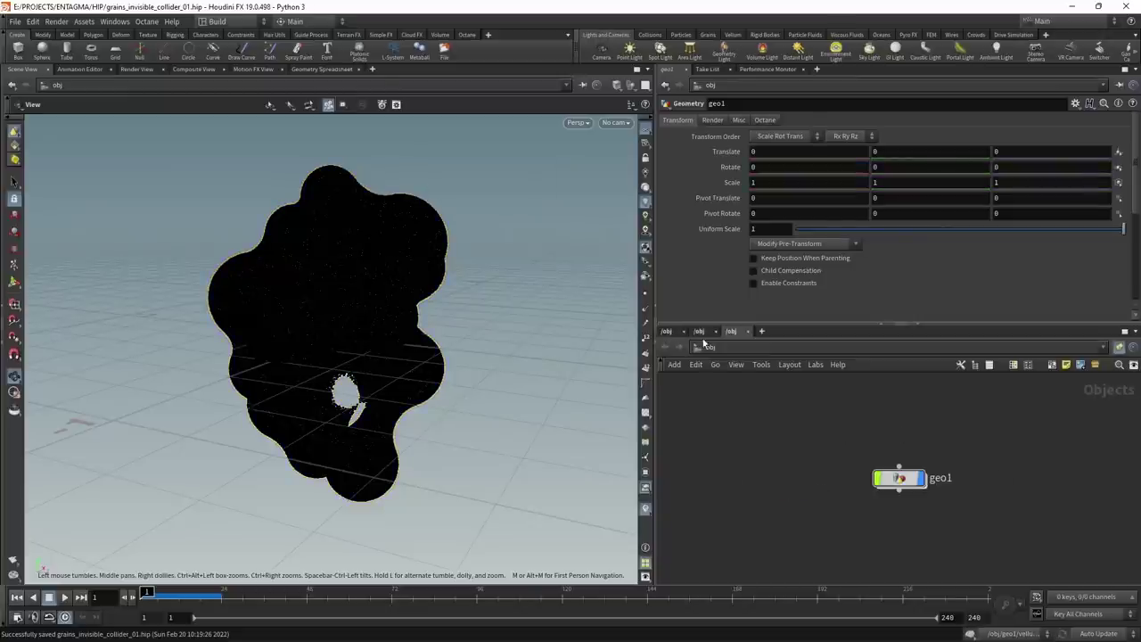
left_click(709, 347)
left_click(727, 412)
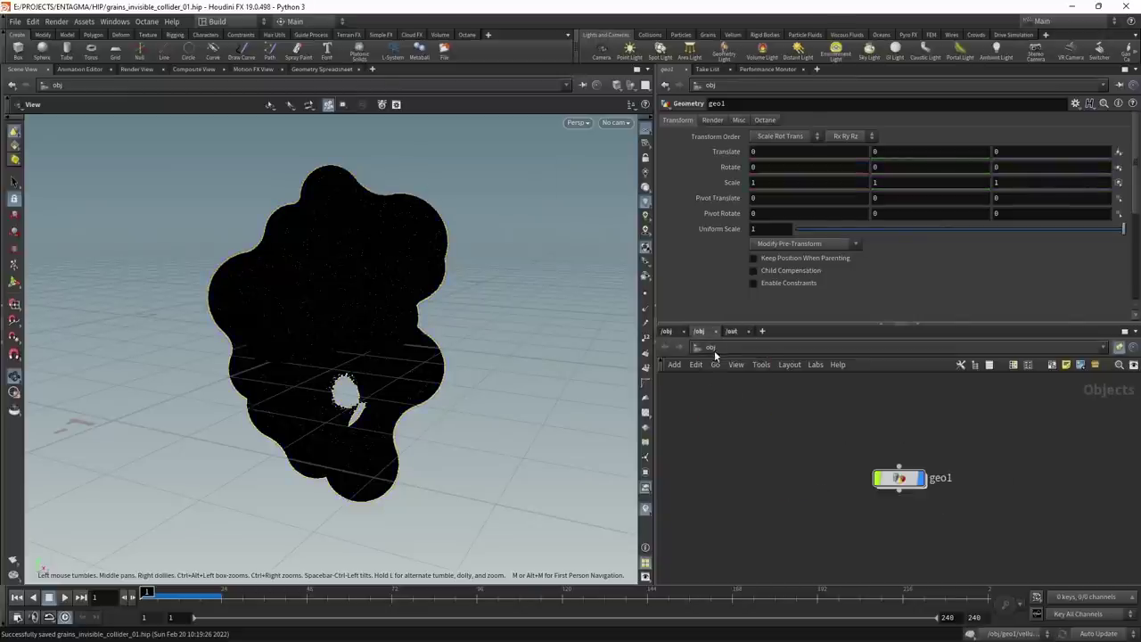
left_click(713, 350)
left_click(721, 390)
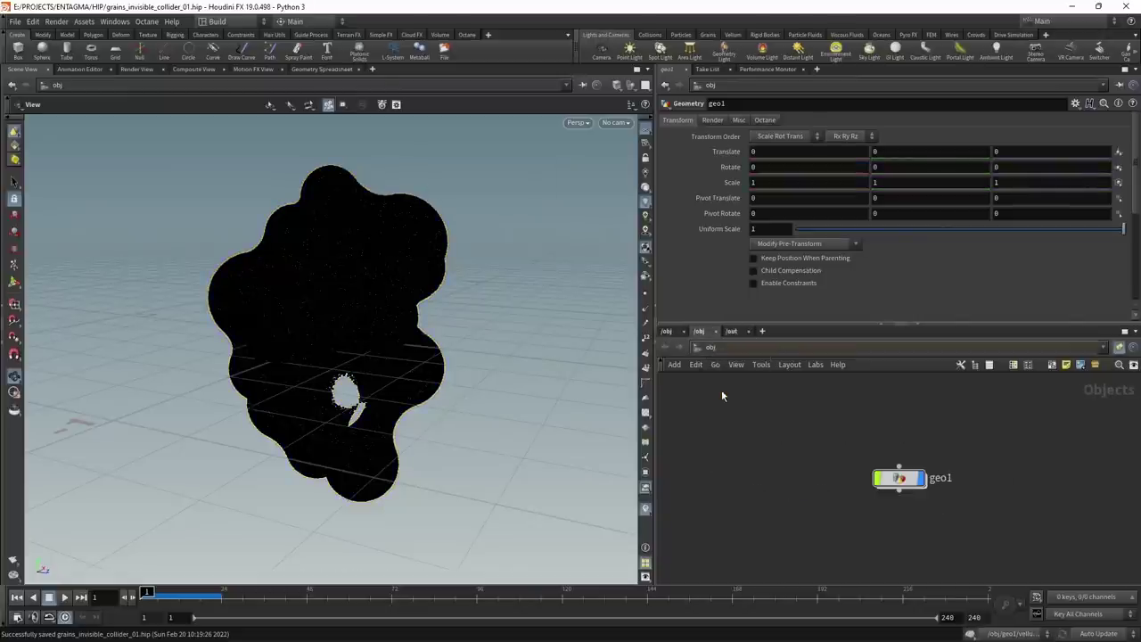
- Create an Octane render target and an Octane render node, then select the render target
left_click(467, 36)
left_click(41, 49)
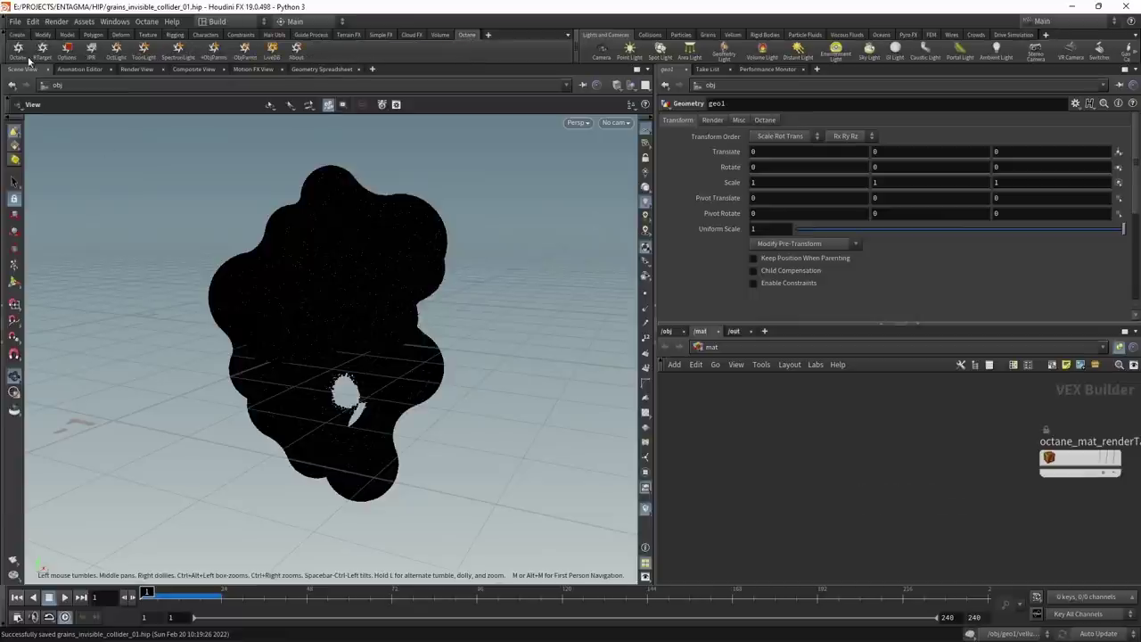
left_click(23, 53)
middle_click_drag(898, 444, 782, 453)
left_click_drag(824, 440, 1071, 530)
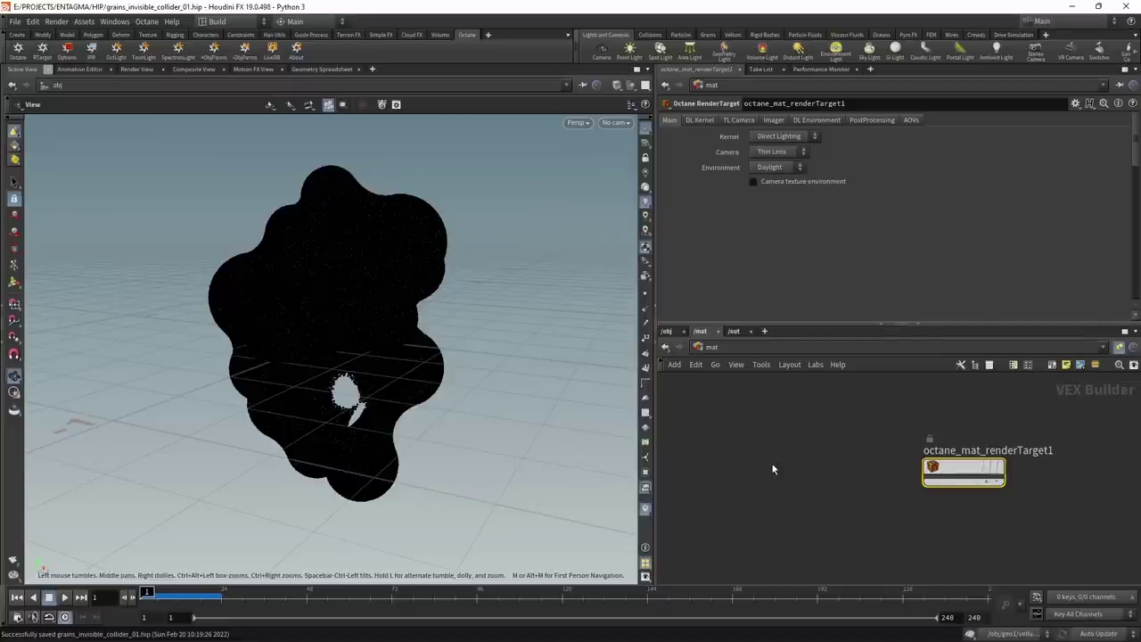
- Set the render target's Kernel to Path Tracing and its Environment to Texture
left_click(778, 138)
left_click(776, 156)
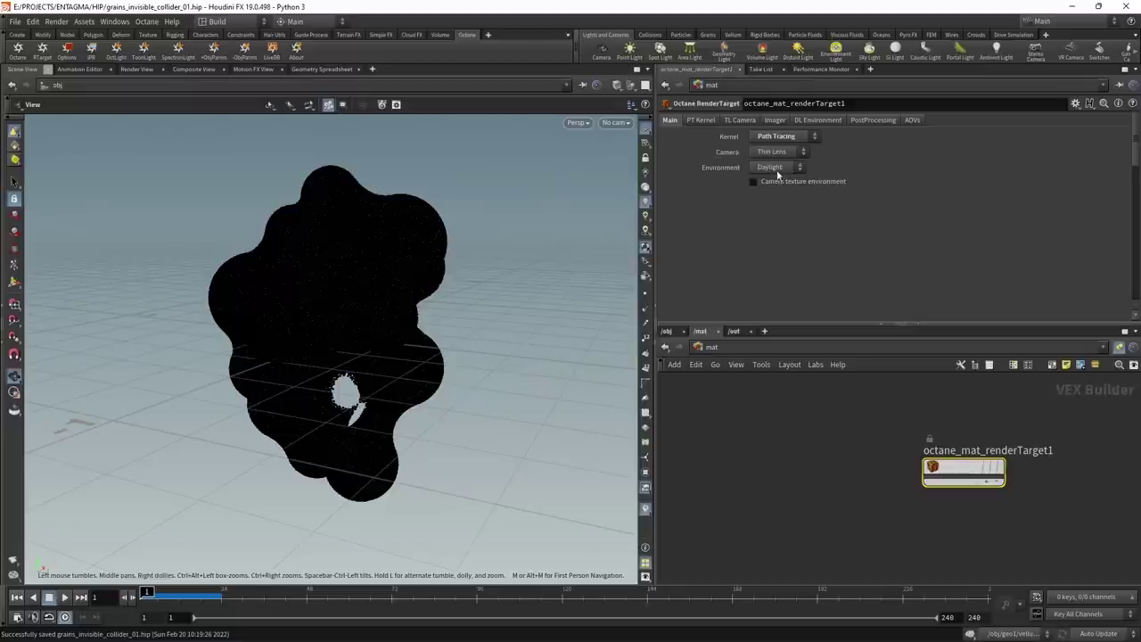
left_click(778, 169)
left_click(769, 187)
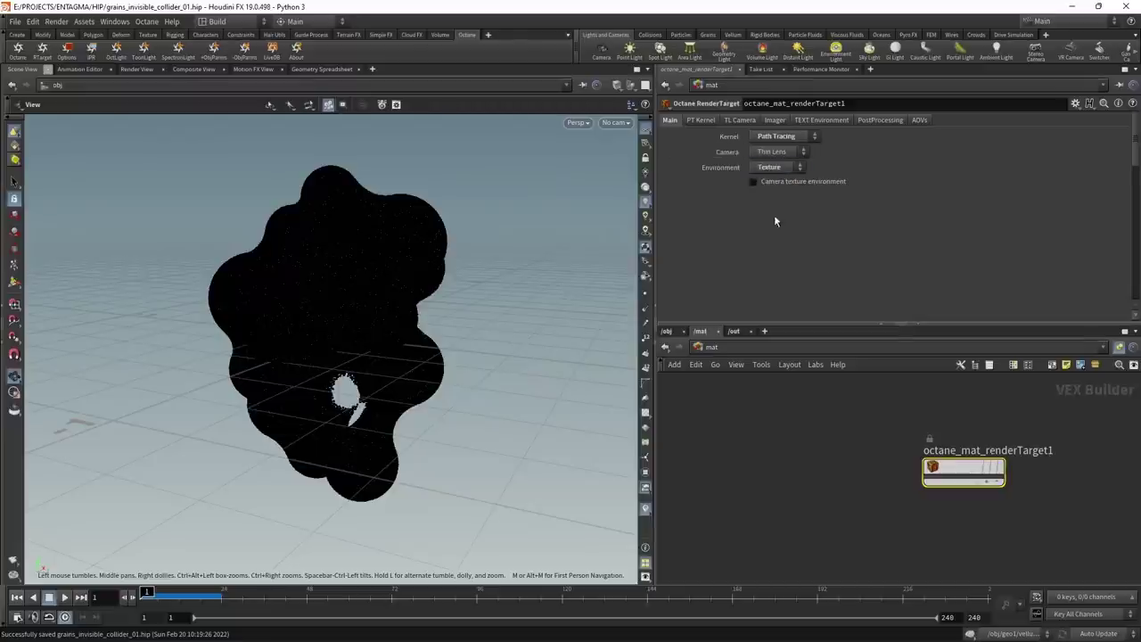
- Configure the texture environment with $HIP/Ice_Lake_Ref_greyscale.hdr in Non-color Data color space and a Power of 8
left_click(828, 121)
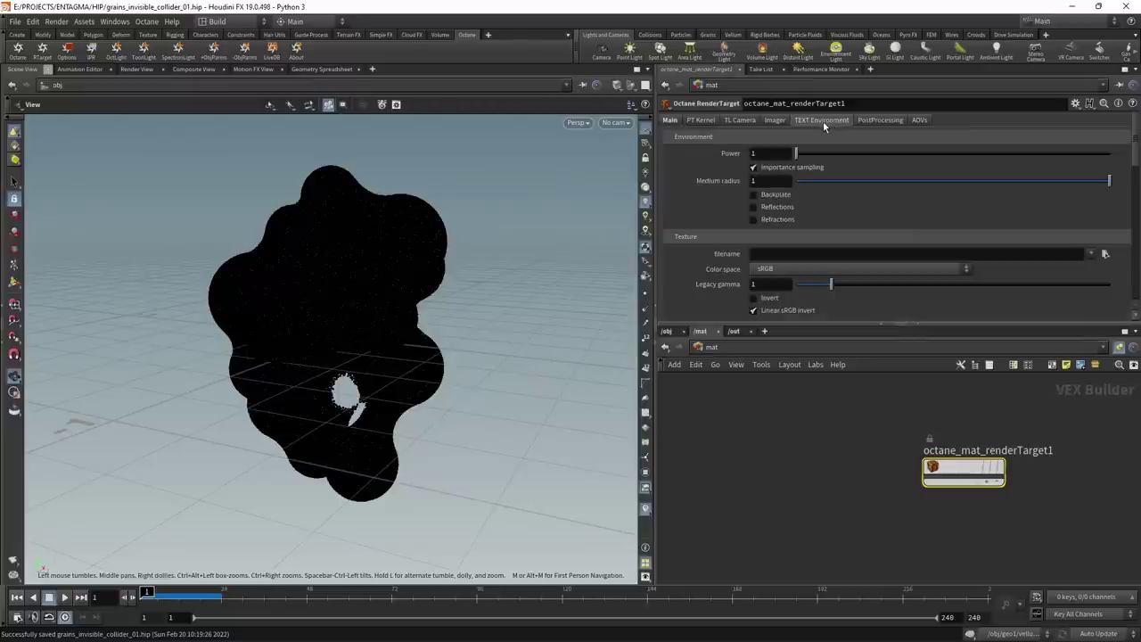
left_click(835, 268)
left_click(834, 280)
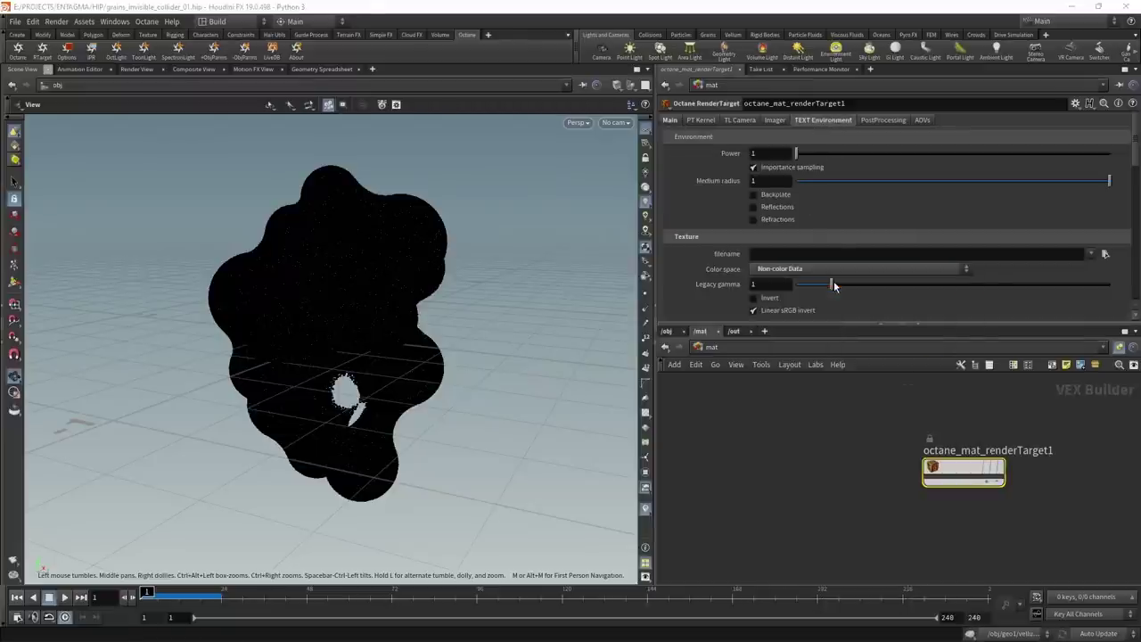
left_click(1089, 254)
left_click(1048, 387)
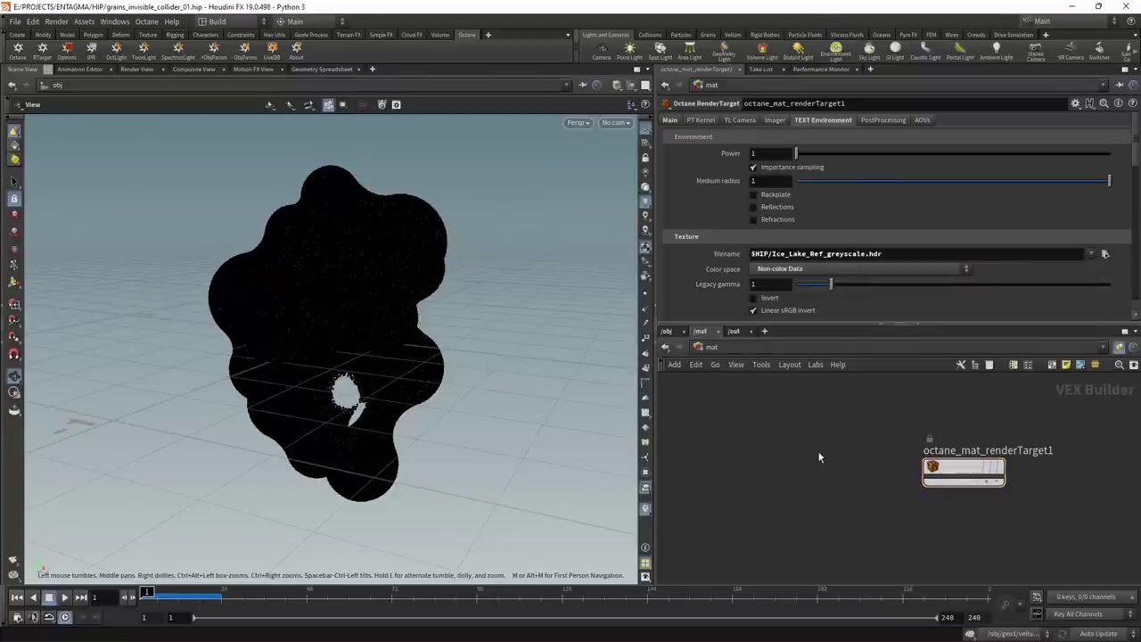
double_click(765, 152)
type("8")
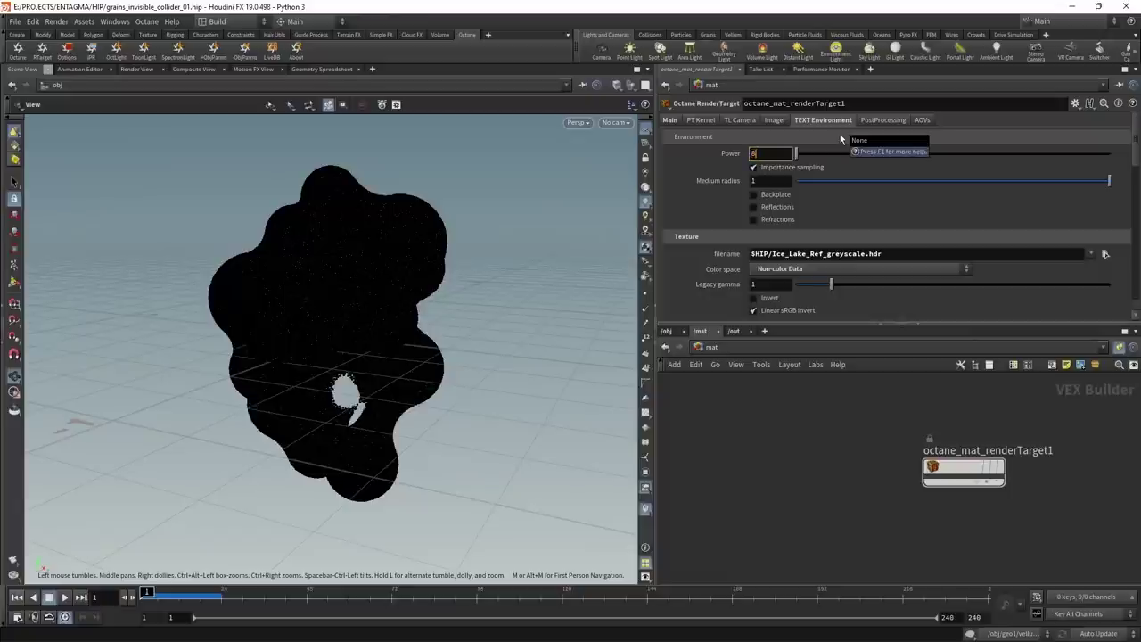
- Create a camera from the current view, lock it to the view, and reframe the grain cluster from slightly farther back and higher
key("Return")
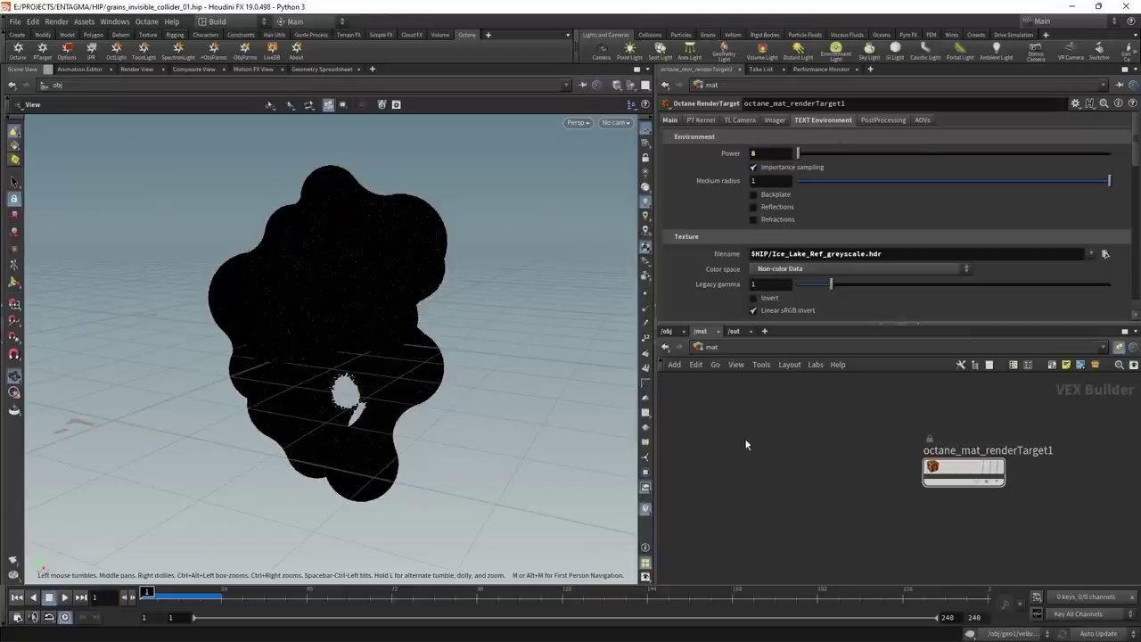
left_click(601, 52, "ctrl")
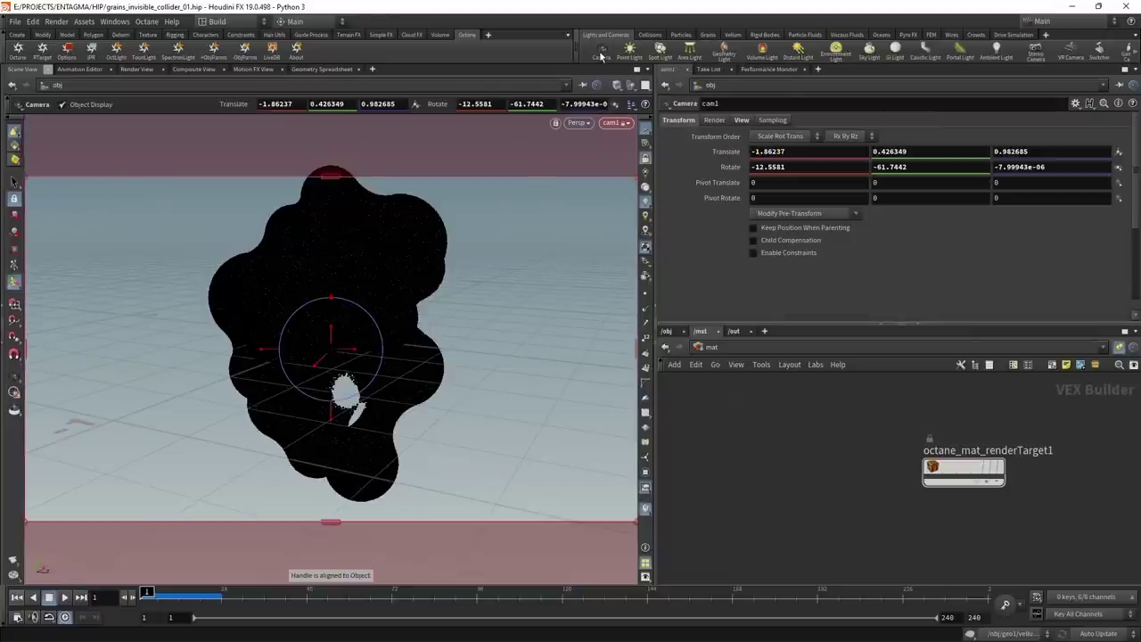
left_click(645, 159)
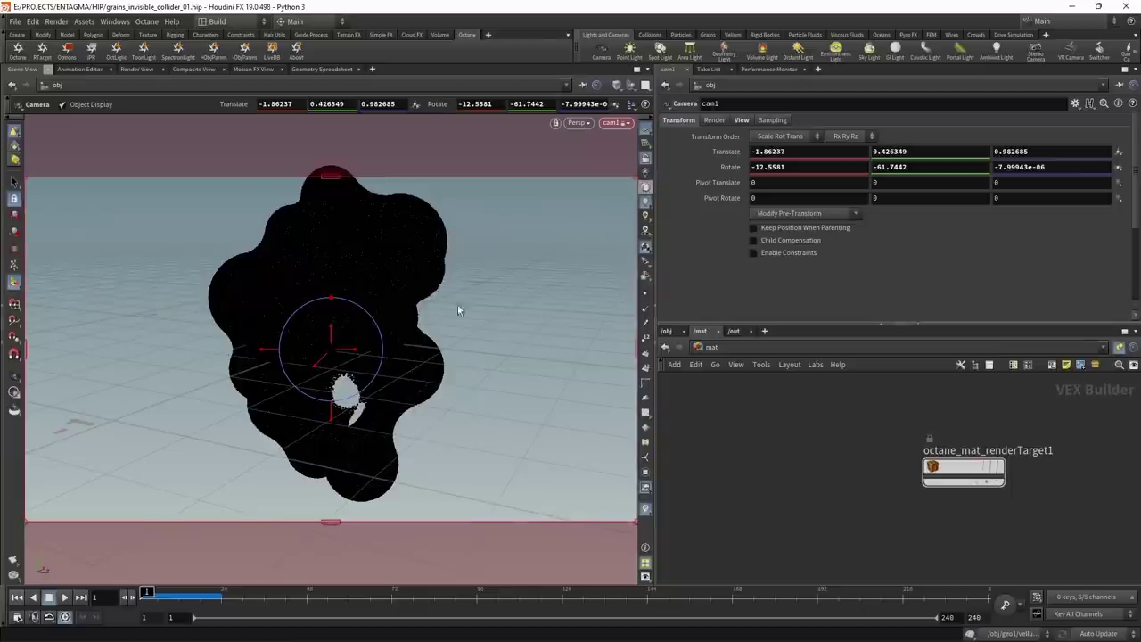
middle_click_drag(344, 280, 344, 285)
right_click_drag(343, 286, 342, 300)
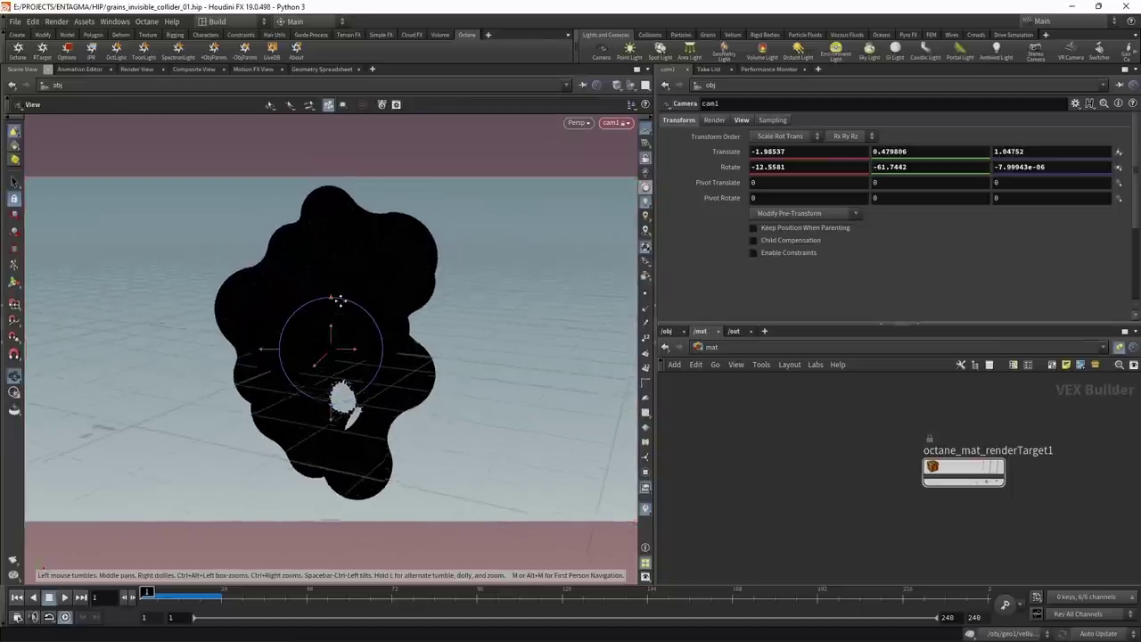
middle_click_drag(339, 301, 341, 306)
key("Return")
- Lay out the nodes in the obj network, add a grid object beside them and enter its geometry network
left_click(666, 331)
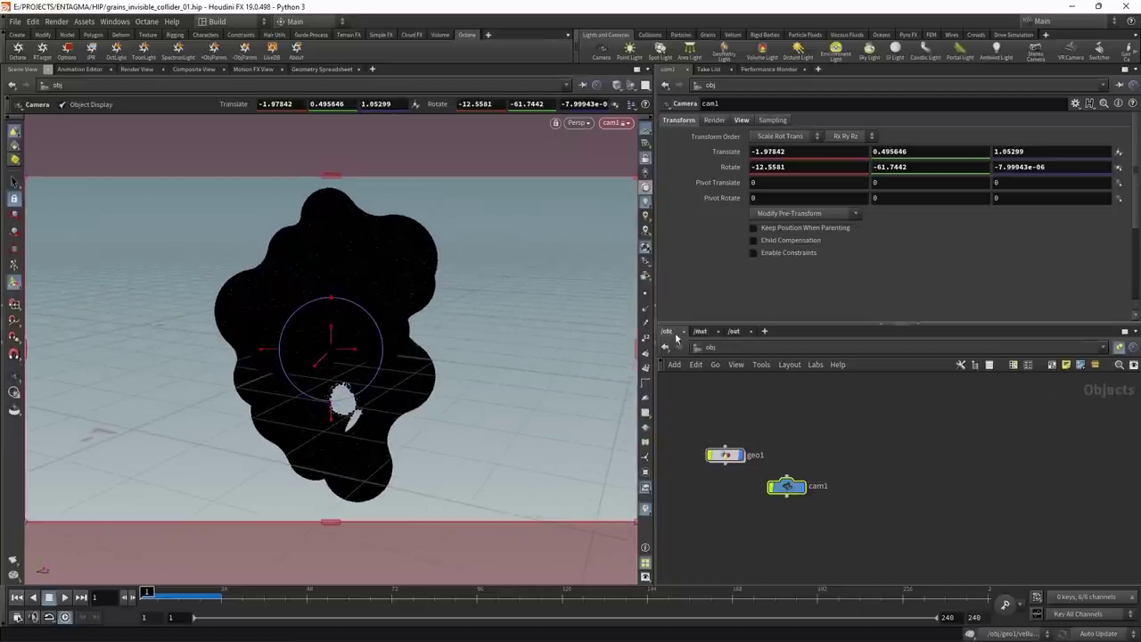
key("l")
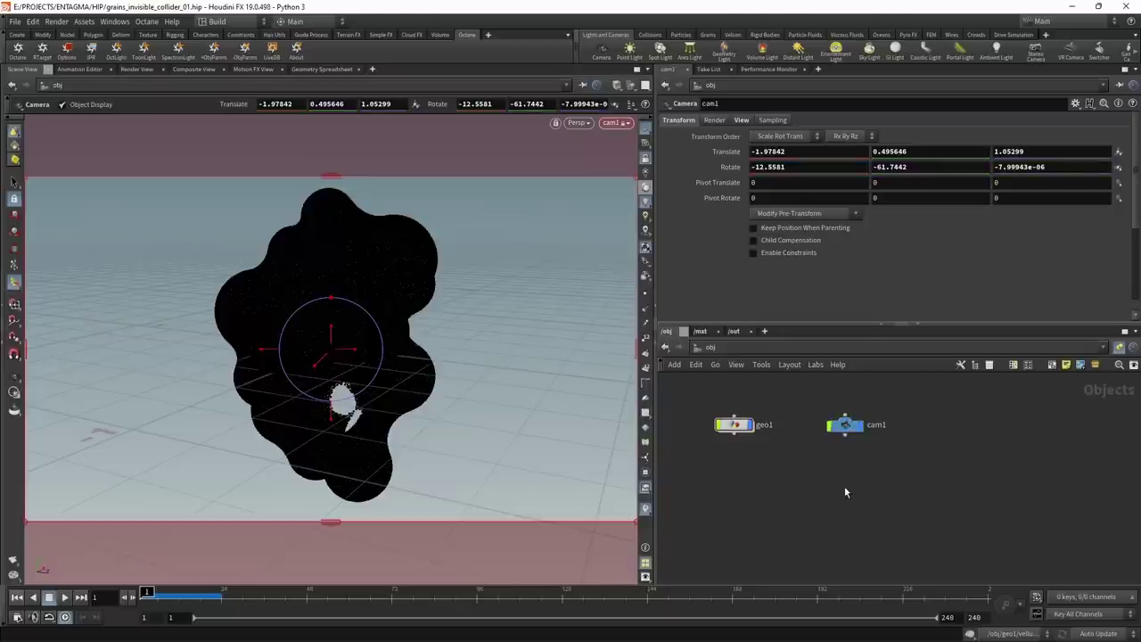
key("Tab")
type("grid")
key("Return")
left_click(846, 490)
key("Return")
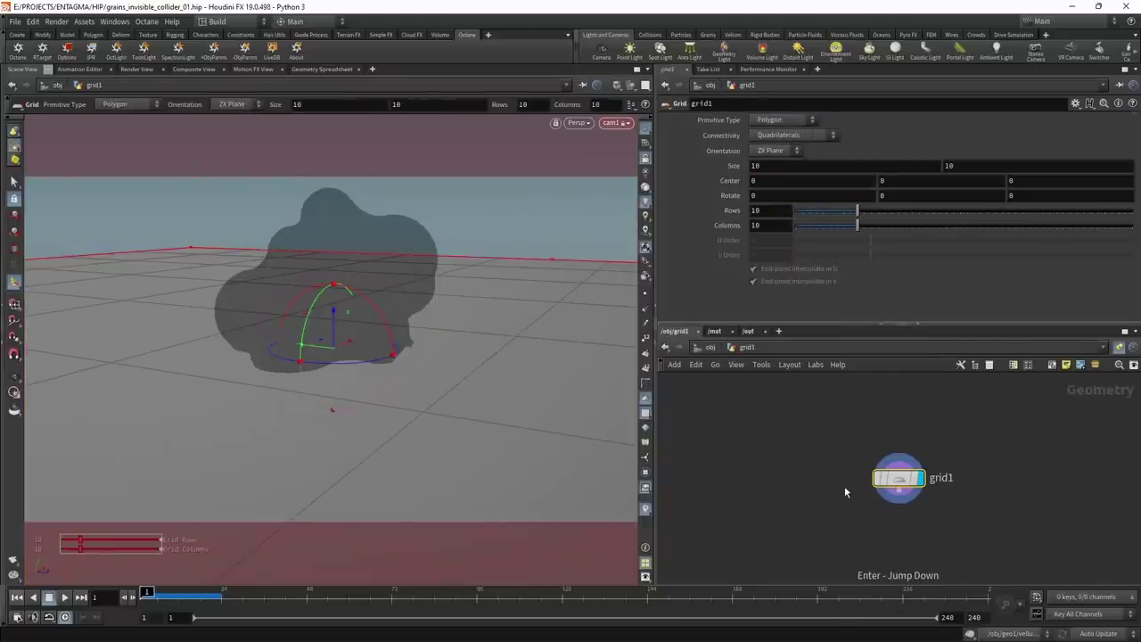
- Set the grid's orientation to XY Plane and append a UV Texture node with its projection axis set to Z Axis
left_click(774, 150)
left_click(771, 167)
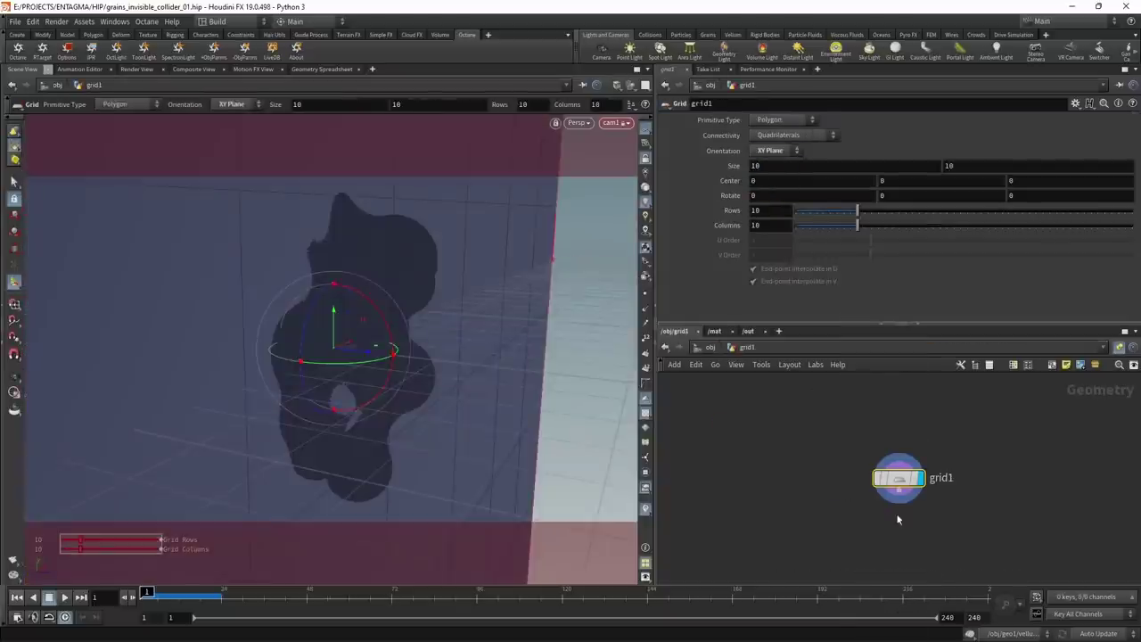
key("Tab")
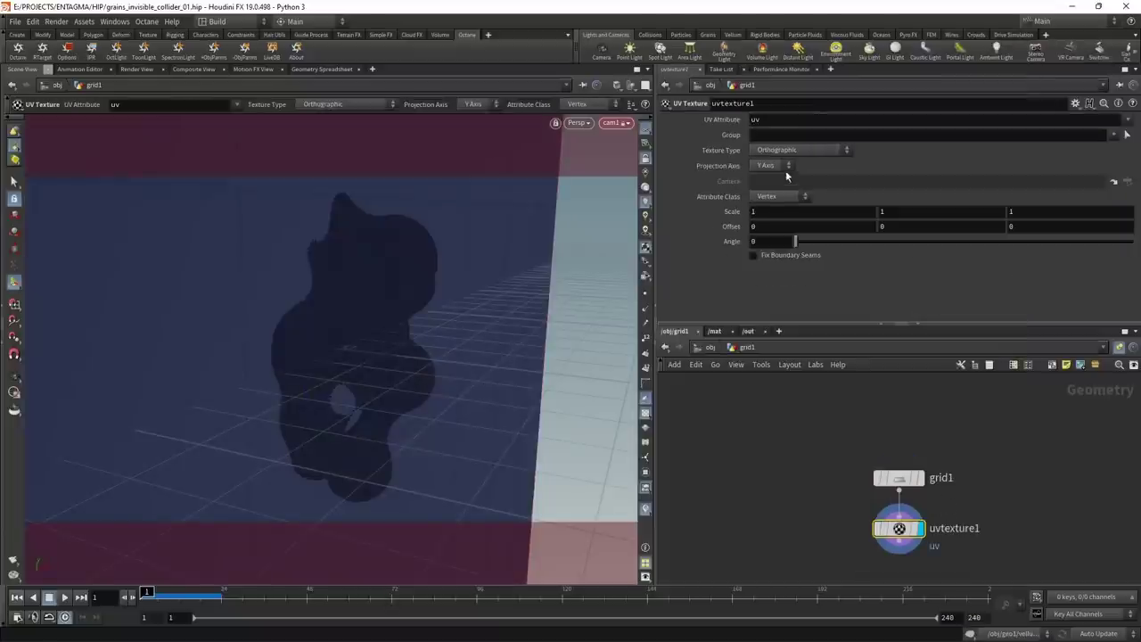
left_click(781, 168)
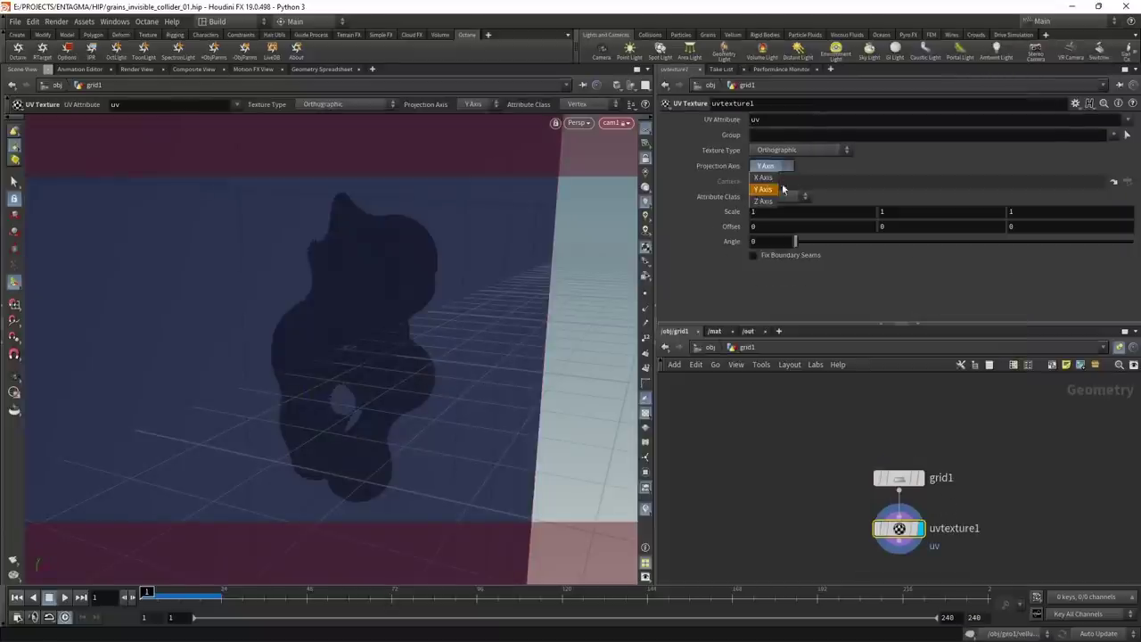
left_click(772, 201)
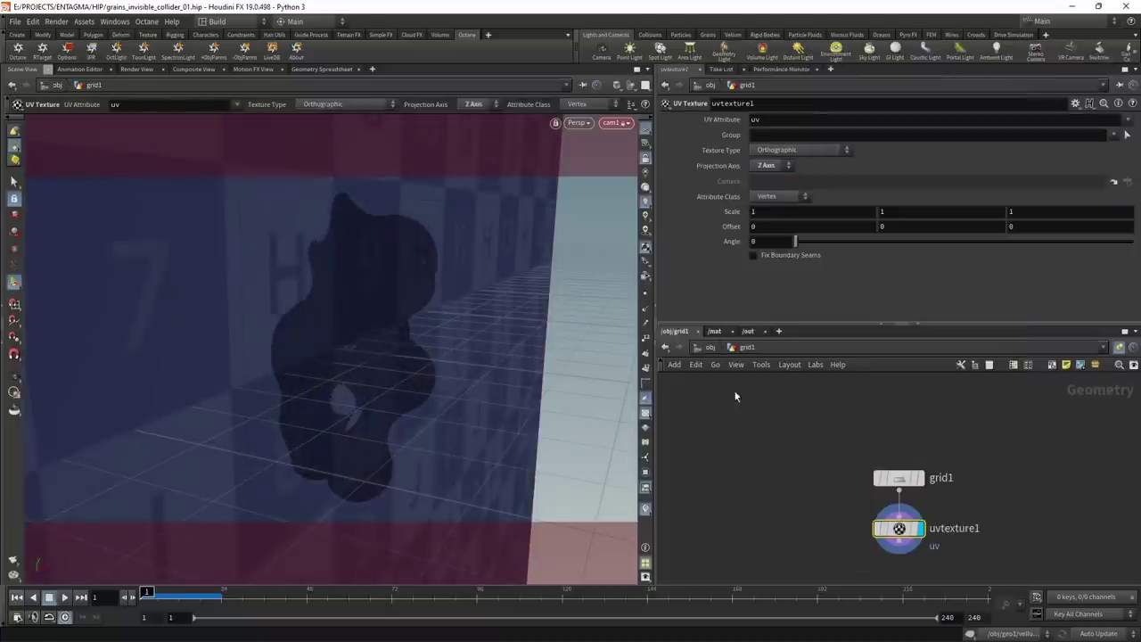
- At object level, parent grid1 to cam1 and set grid1's Z translation to -10
key("u")
left_click(847, 442)
left_click(845, 480)
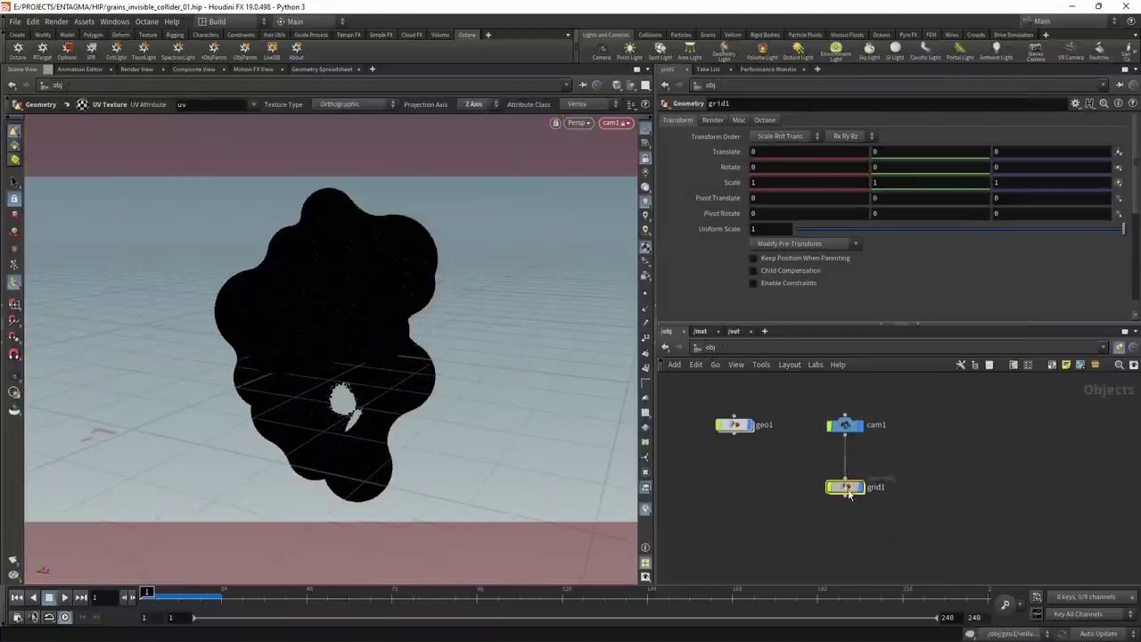
type("l-0.4")
key("Return")
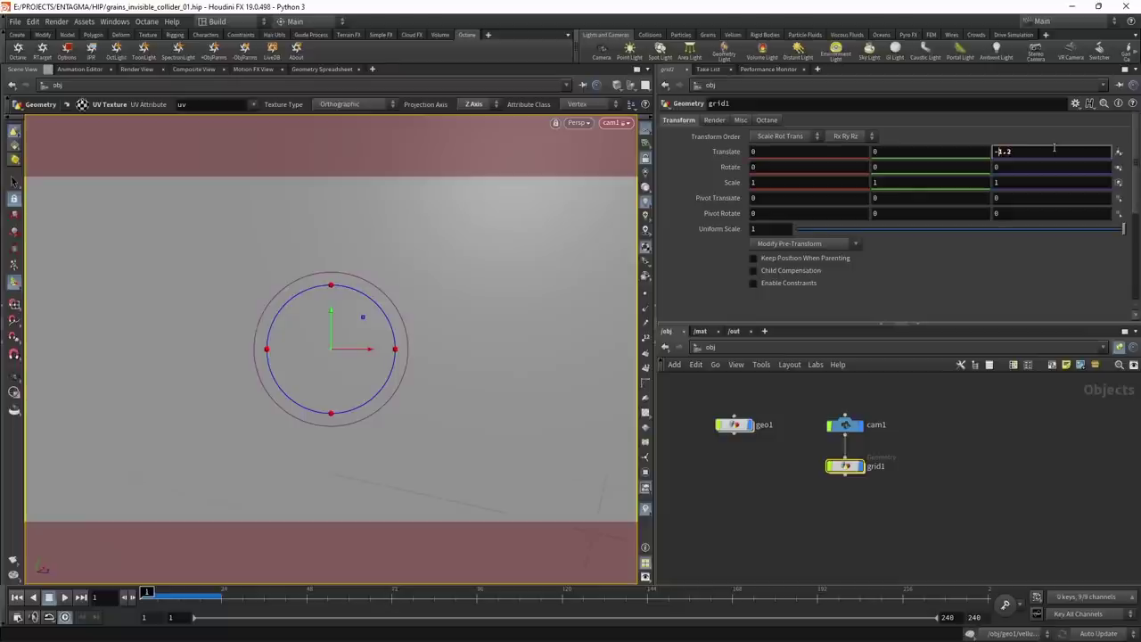
type("-10")
key("Return")
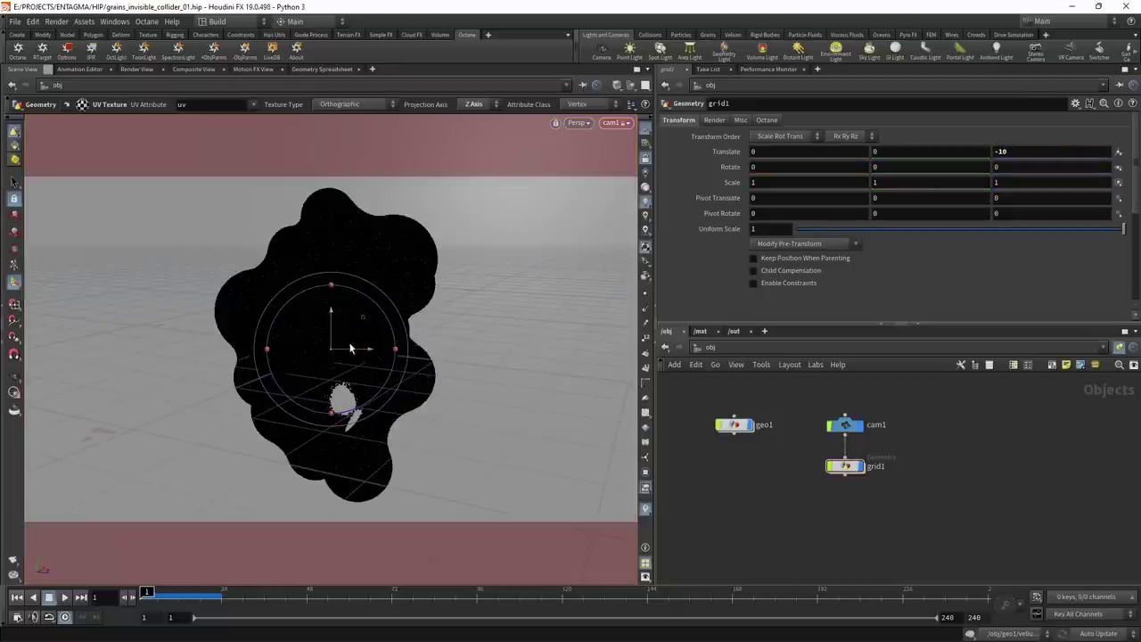
left_click_drag(328, 317, 365, 325, "alt")
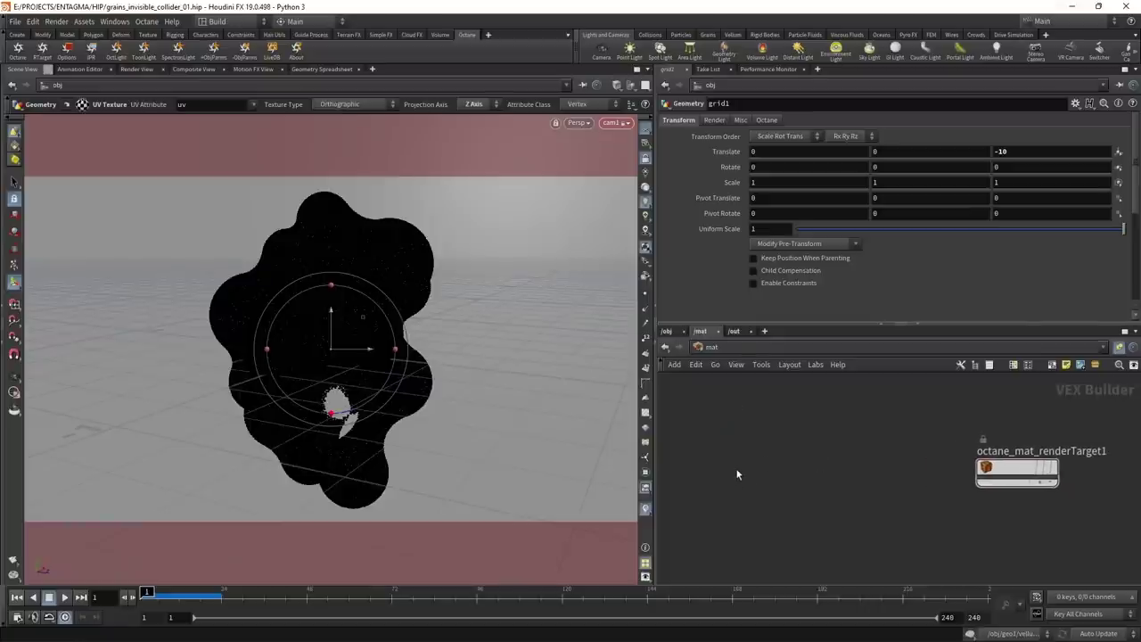
- Add an Octane Material Builder in the mat network and rename it particles
key("Tab")
type("oct")
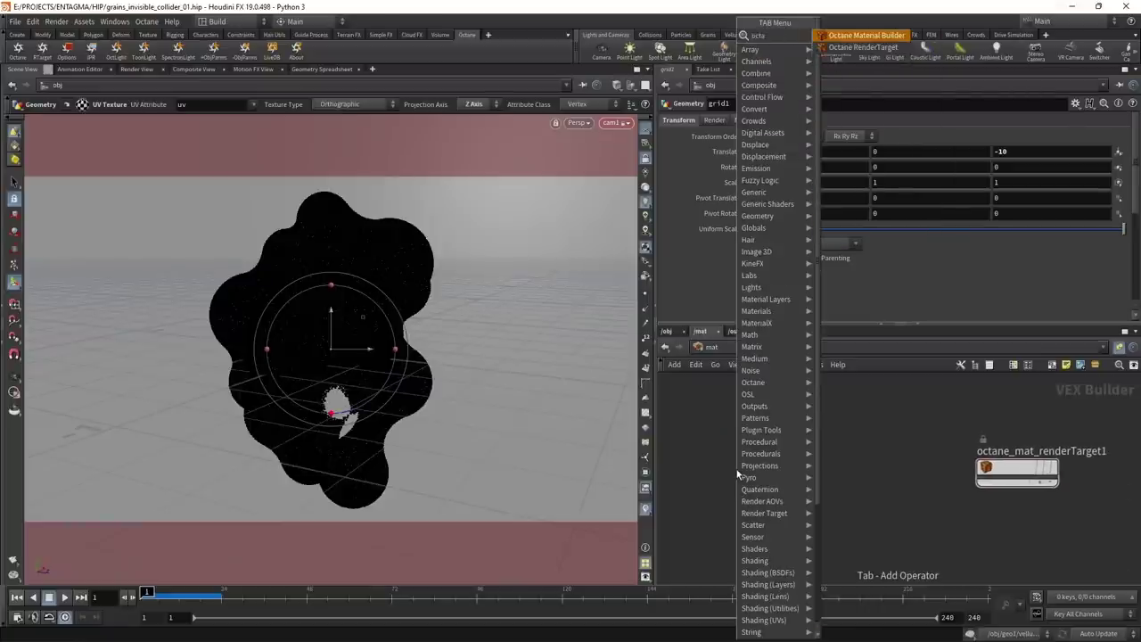
key("Return")
left_click(737, 475)
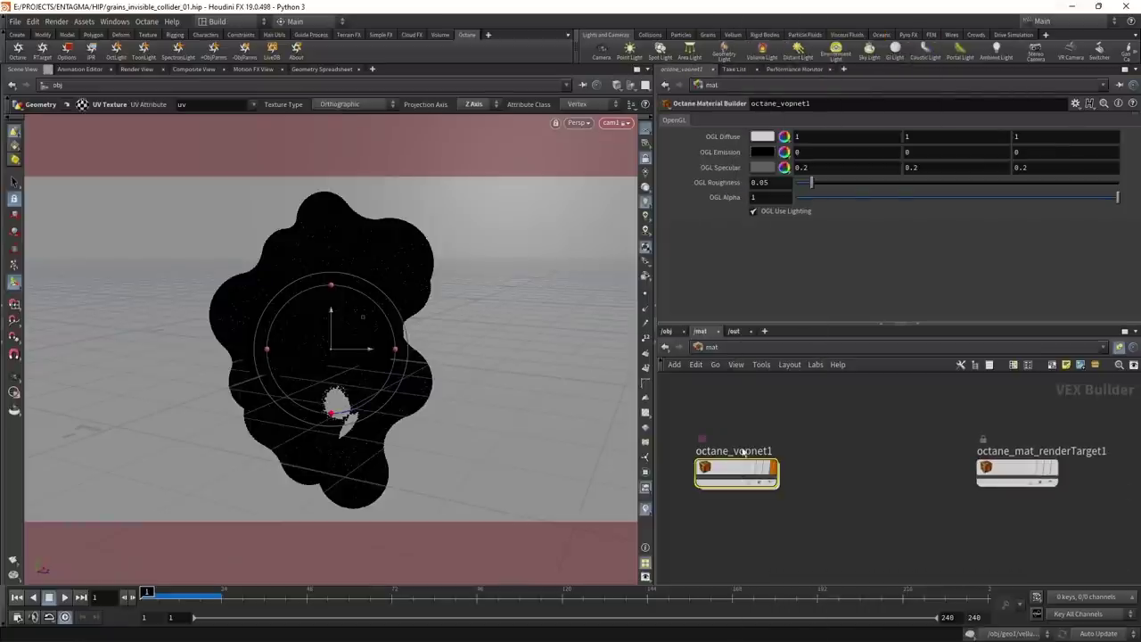
double_click(747, 451)
type("particles")
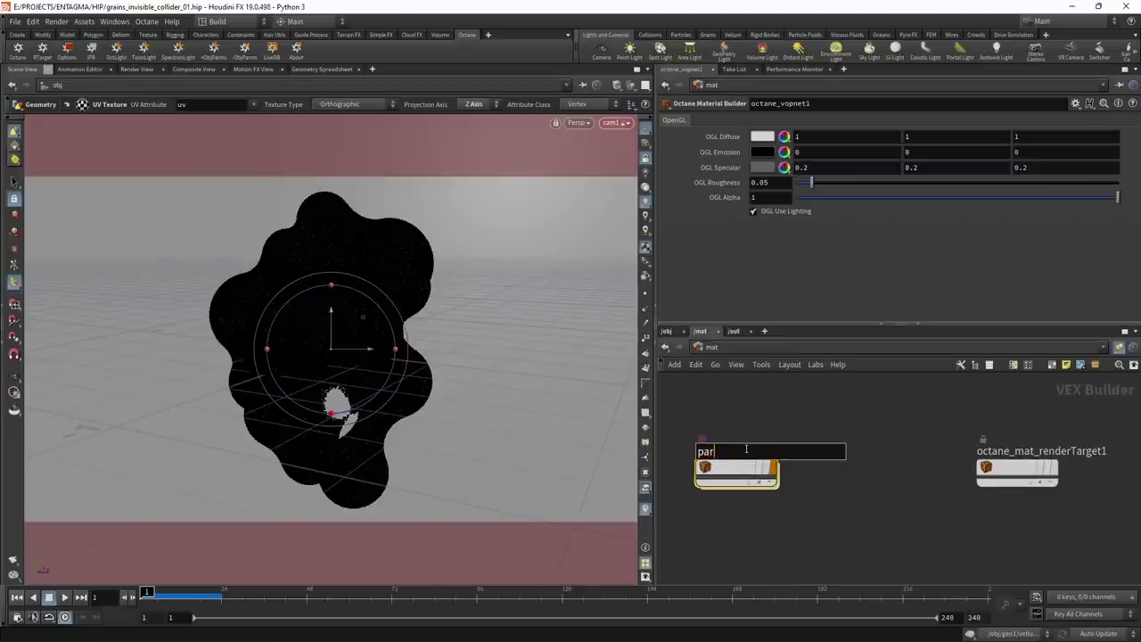
key("Return")
- Duplicate the particles material and rename the copy BG
key("ctrl+c")
key("ctrl+v")
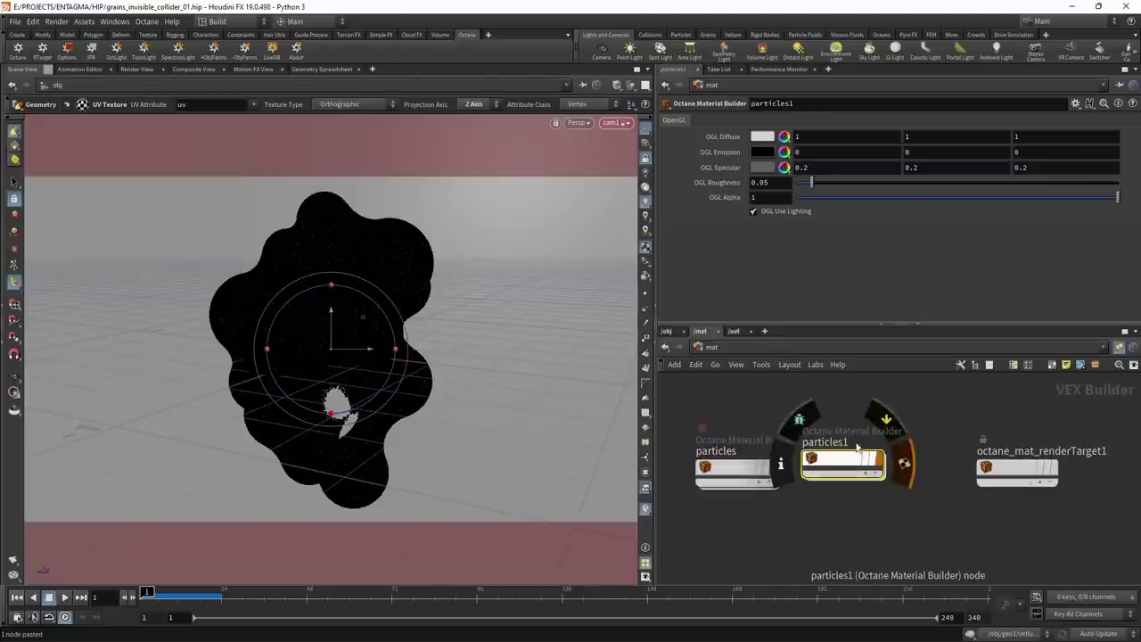
double_click(826, 442)
type("BG")
key("Return")
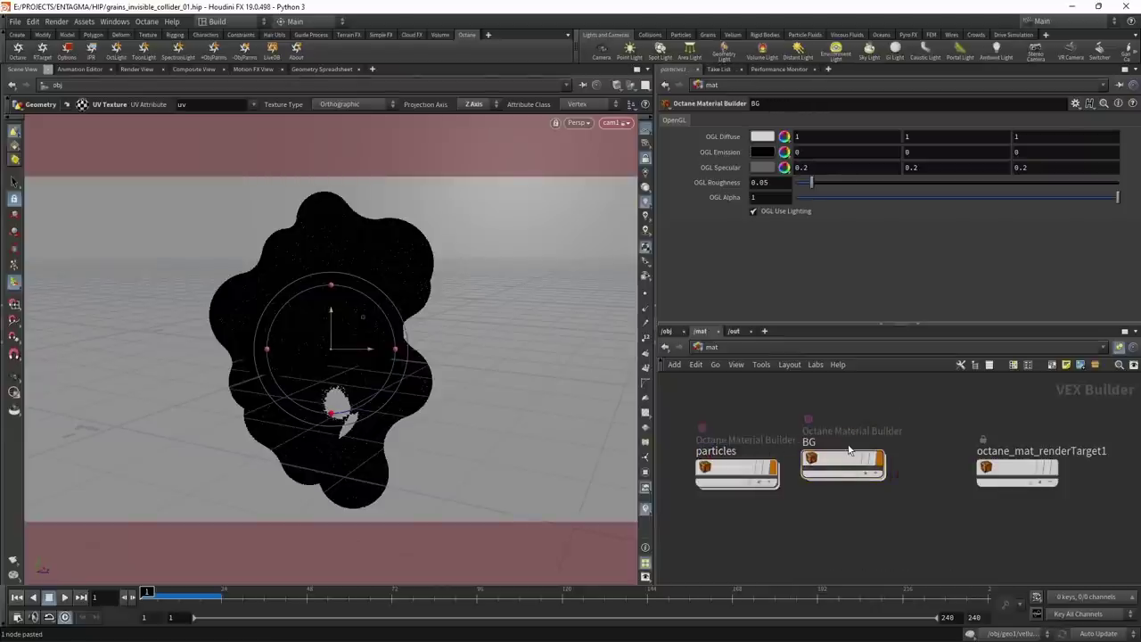
- Inside the BG material, replace the universal material with a Material Glossy node wired into octane_material1's material input
double_click(853, 462)
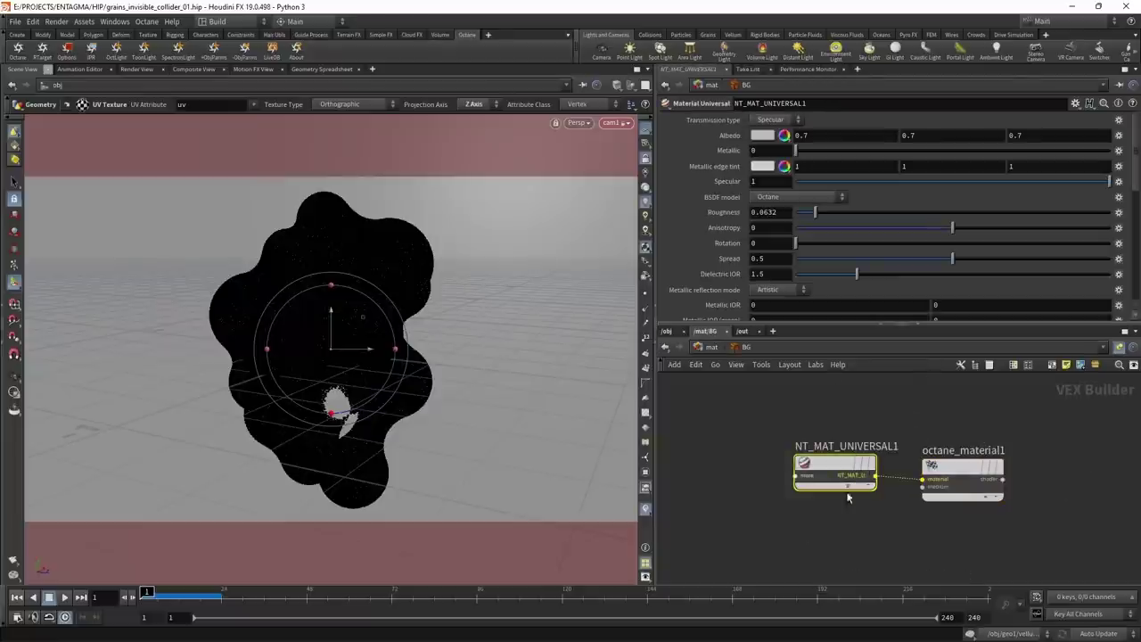
left_click_drag(797, 323, 801, 387)
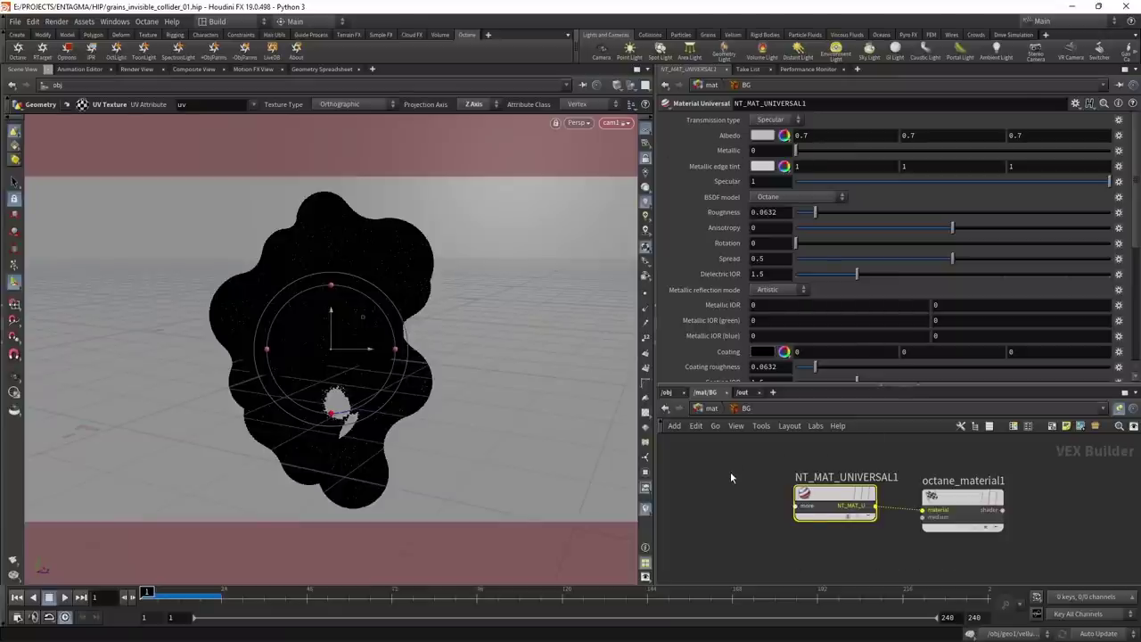
key("Delete")
key("Tab")
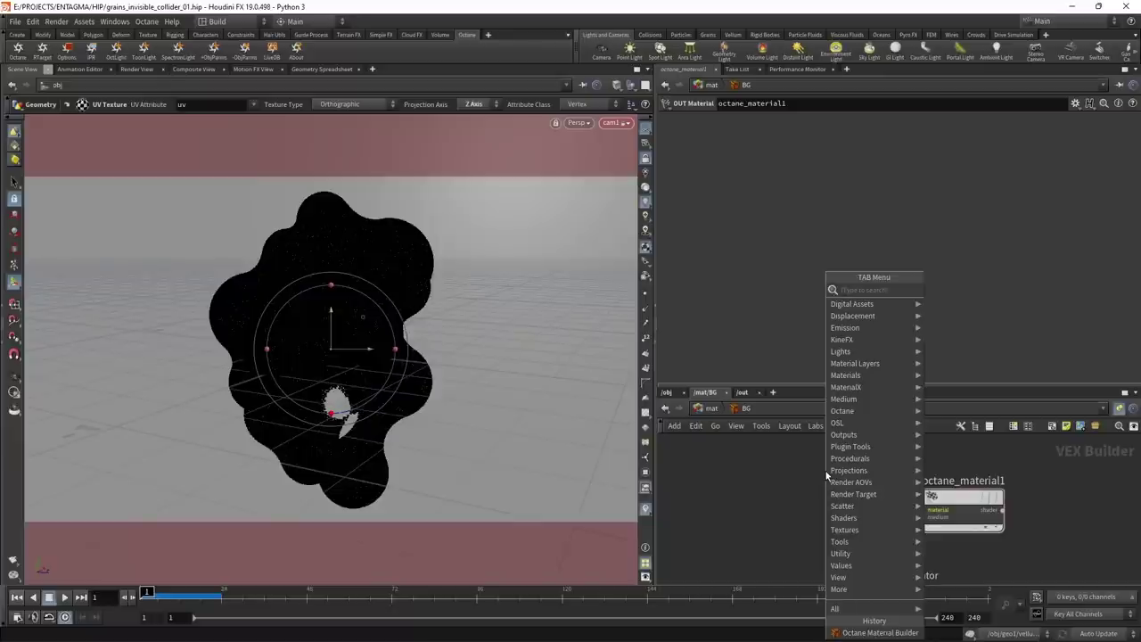
type("gloss")
key("Return")
left_click(827, 476)
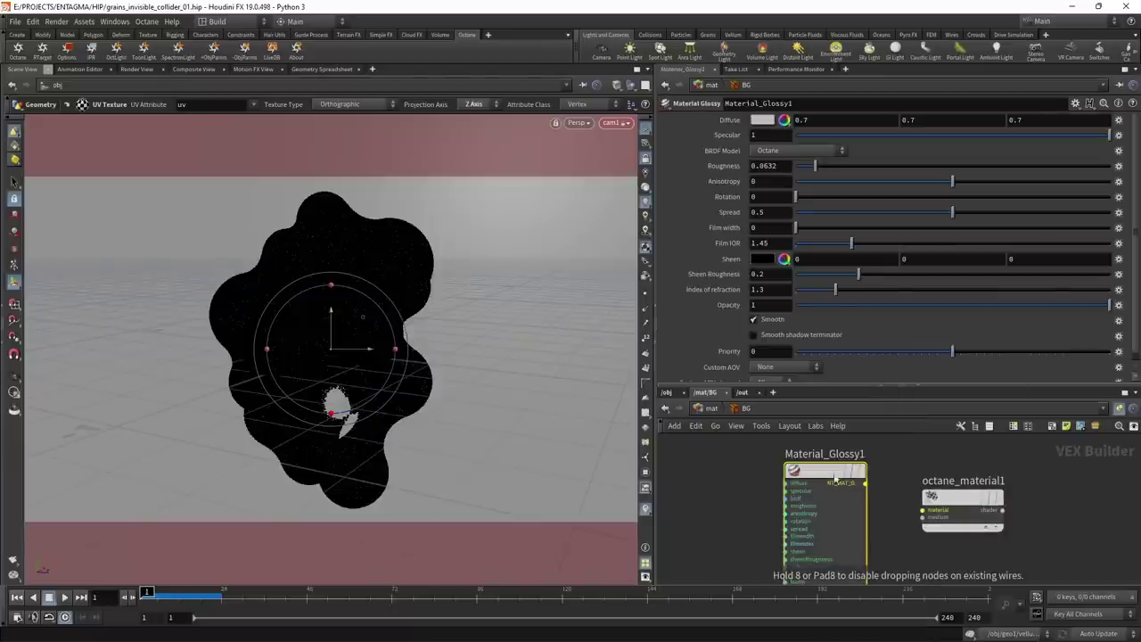
left_click(835, 479)
left_click_drag(864, 483, 923, 510)
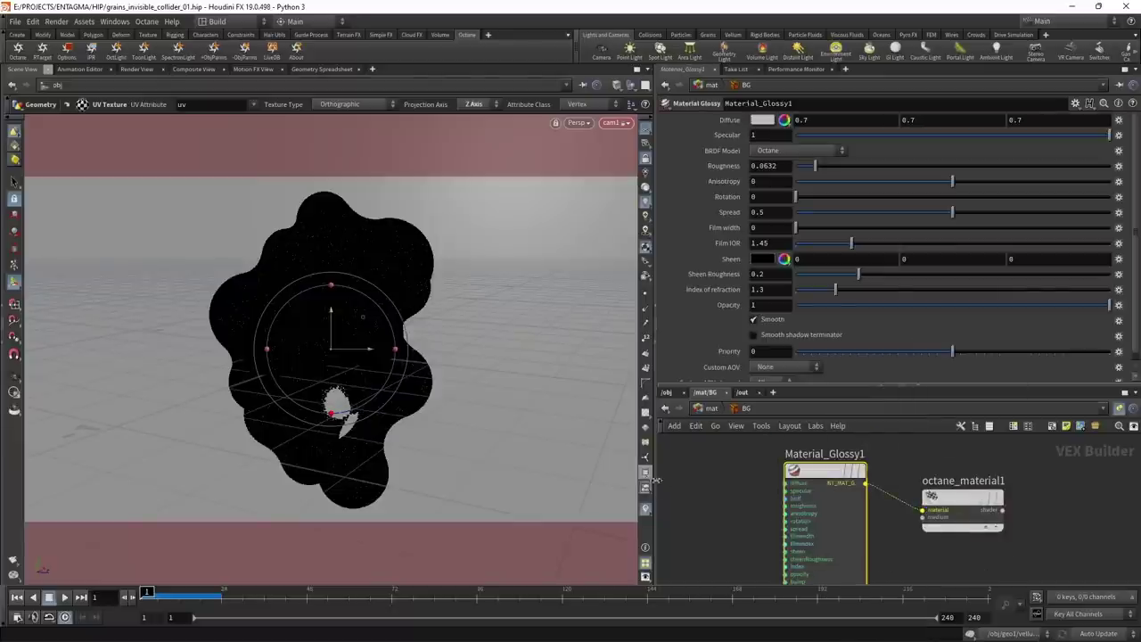
- Set the glossy material's diffuse color to black (0, 0, 0)
left_click(764, 119)
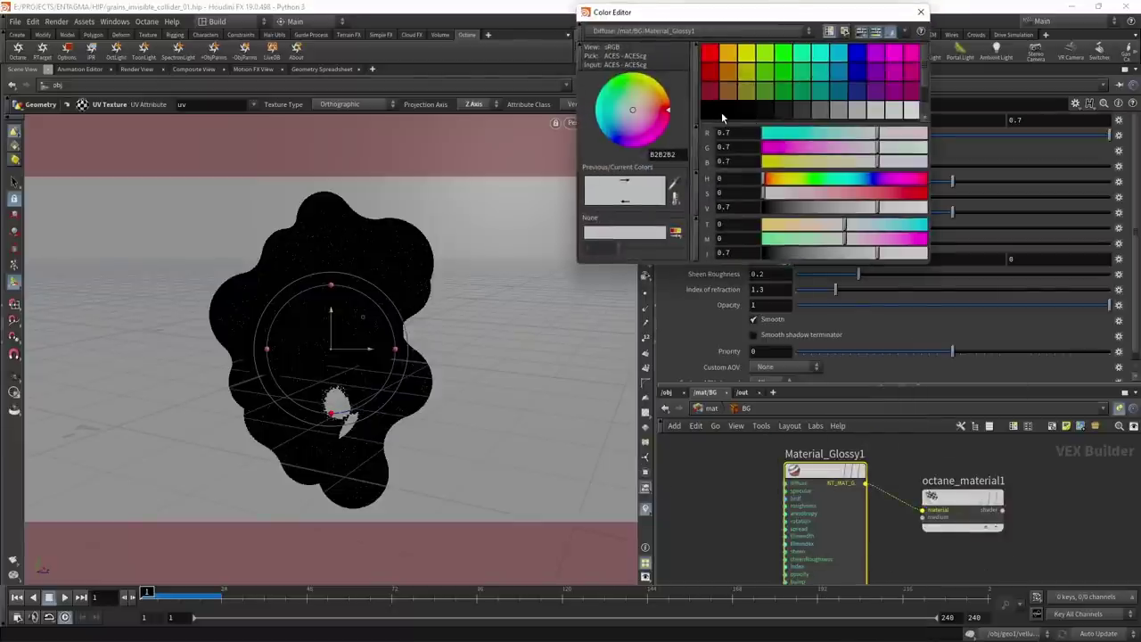
left_click(722, 111)
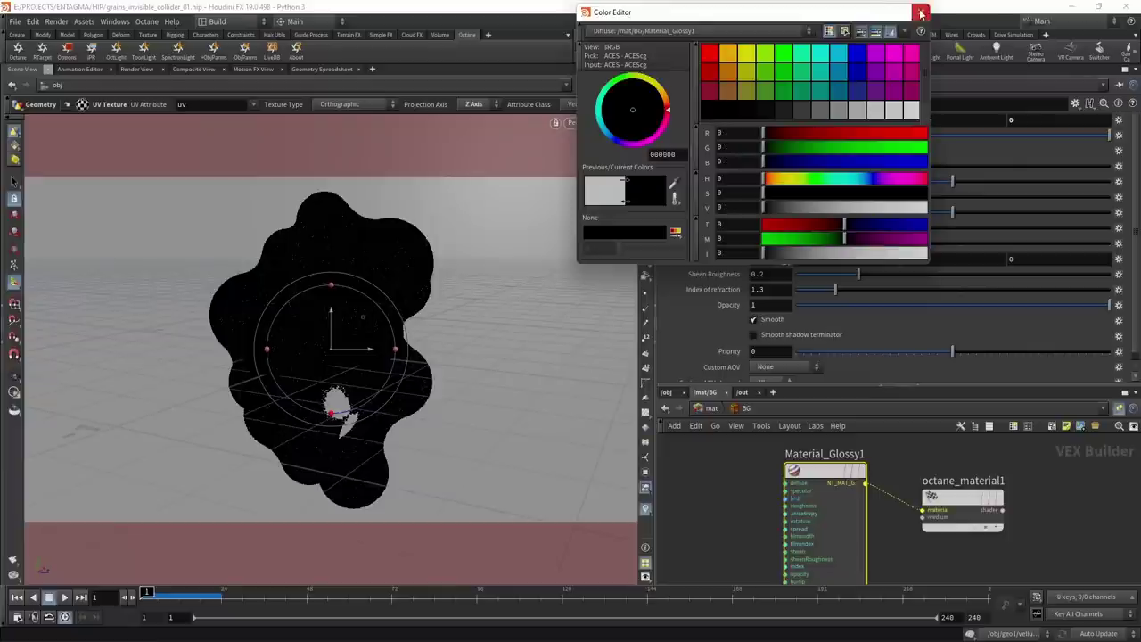
left_click(921, 11)
- Add a Texture Image Greyscale node to the BG network, well ahead of the glossy material
left_click_drag(785, 384, 791, 314)
middle_click_drag(725, 476, 853, 449)
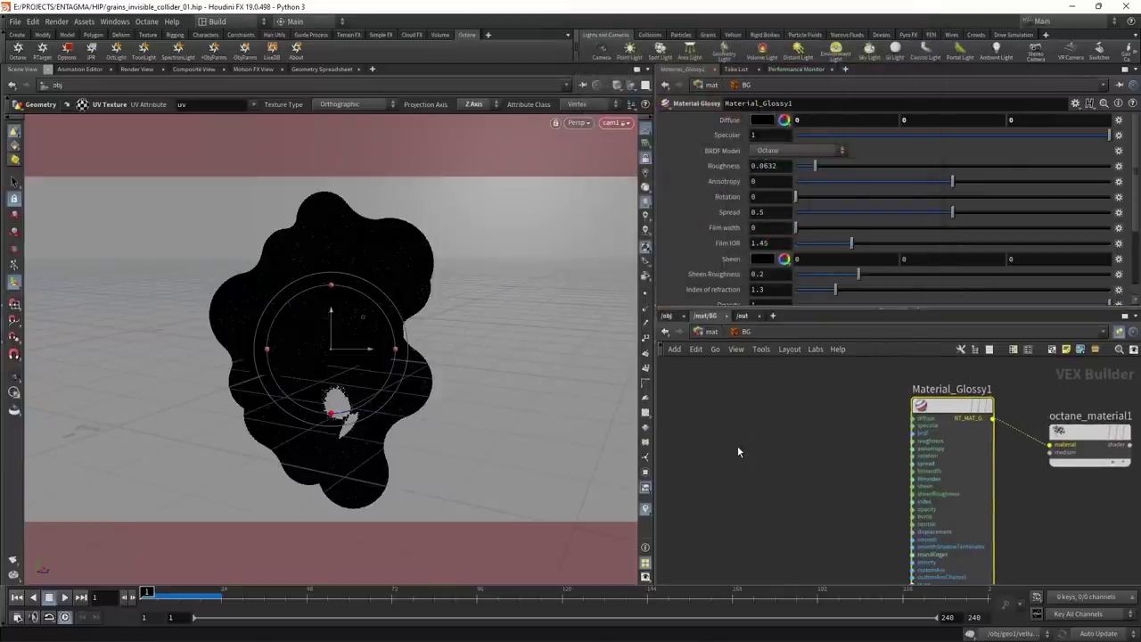
key("Tab")
type("tex")
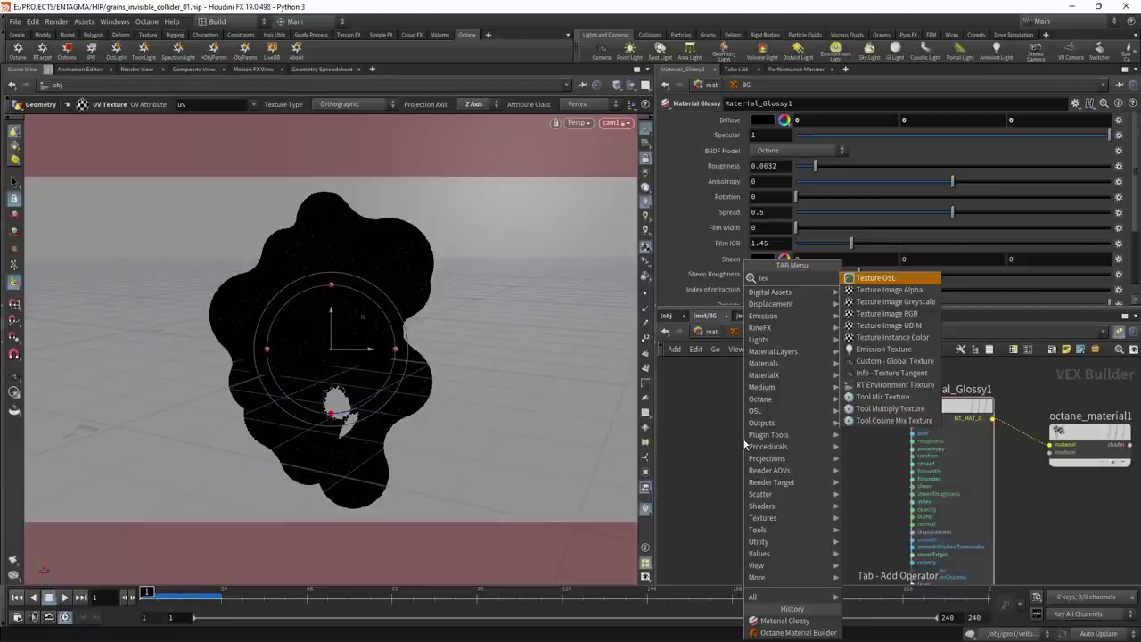
key("Down")
key("Down")
key("Return")
left_click(737, 441)
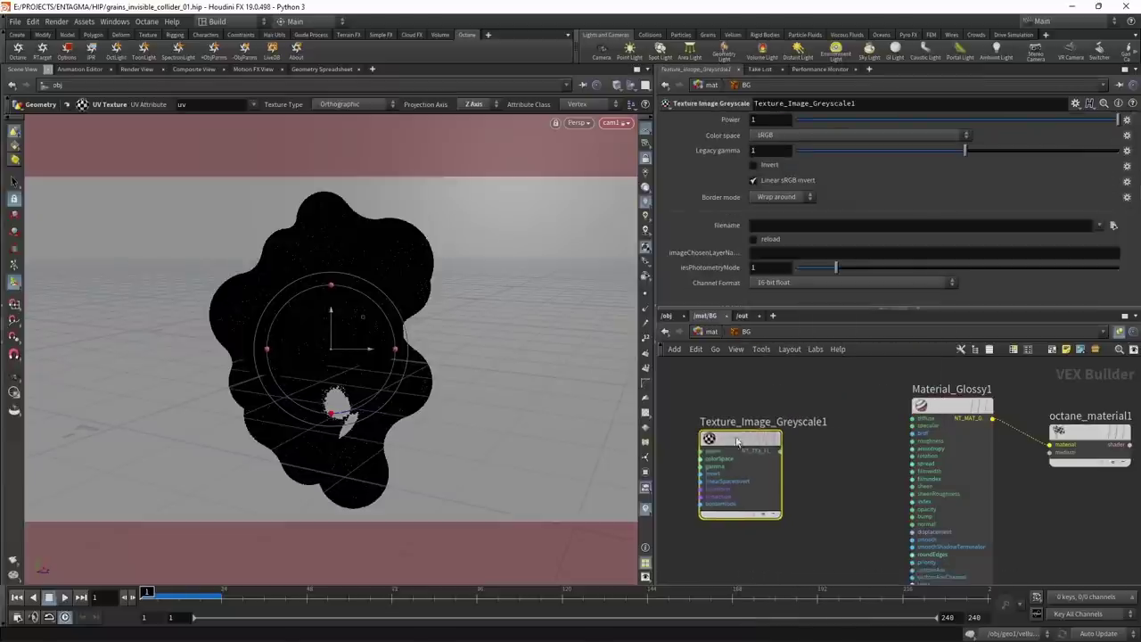
left_click_drag(736, 441, 694, 425)
- Add a Tool Gradient fed by the greyscale texture and connect its output to the glossy material's roughness
key("Tab")
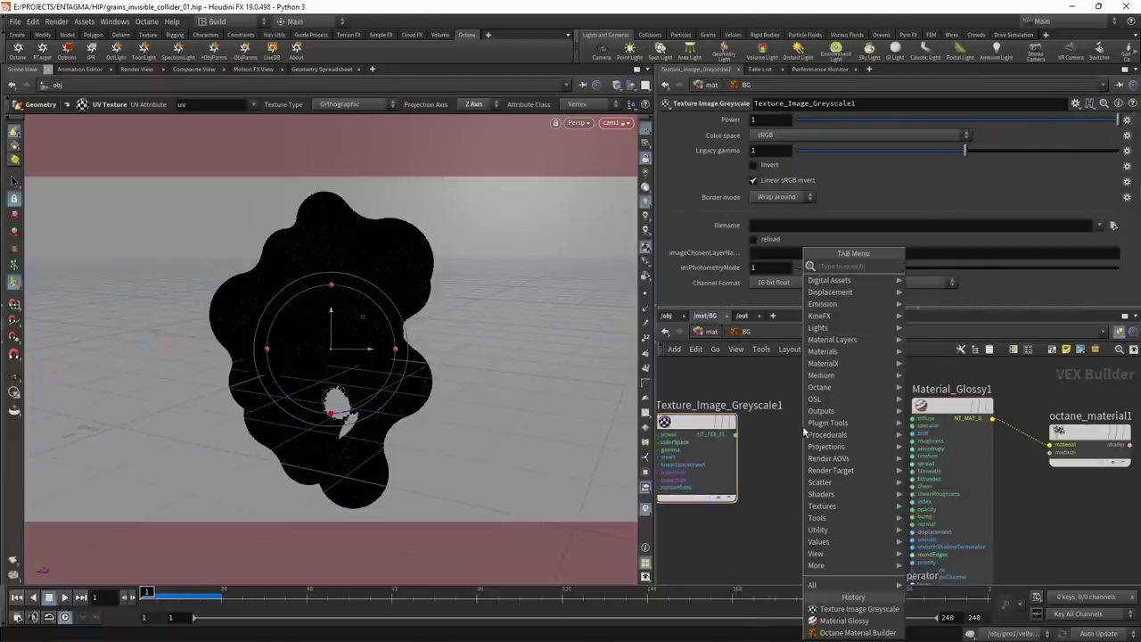
type("grad")
key("Return")
left_click(803, 427)
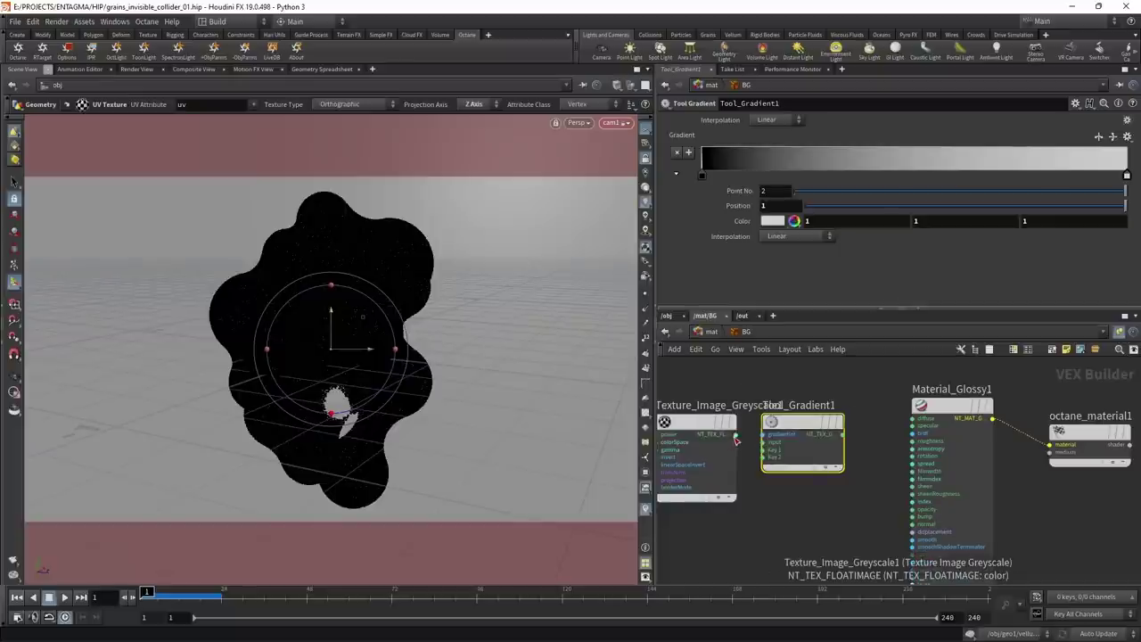
left_click(736, 440)
left_click(765, 435)
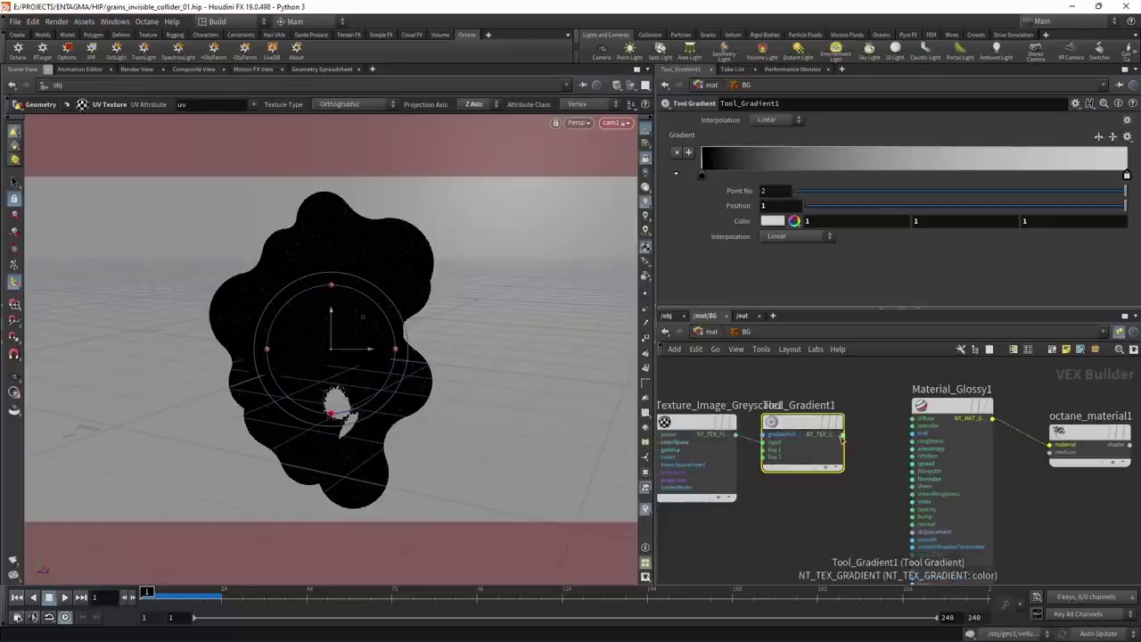
left_click(842, 434)
left_click(914, 441)
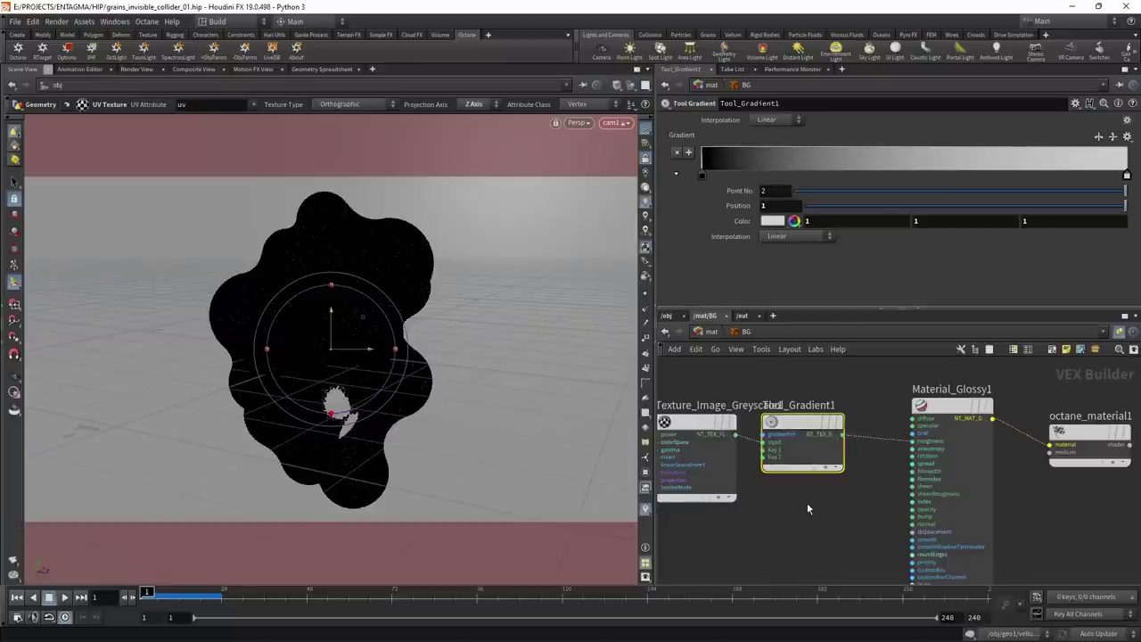
- Add a Transform 3D node and connect it to the greyscale texture's transform input
middle_click_drag(808, 508, 936, 507)
left_click_drag(736, 387, 865, 506)
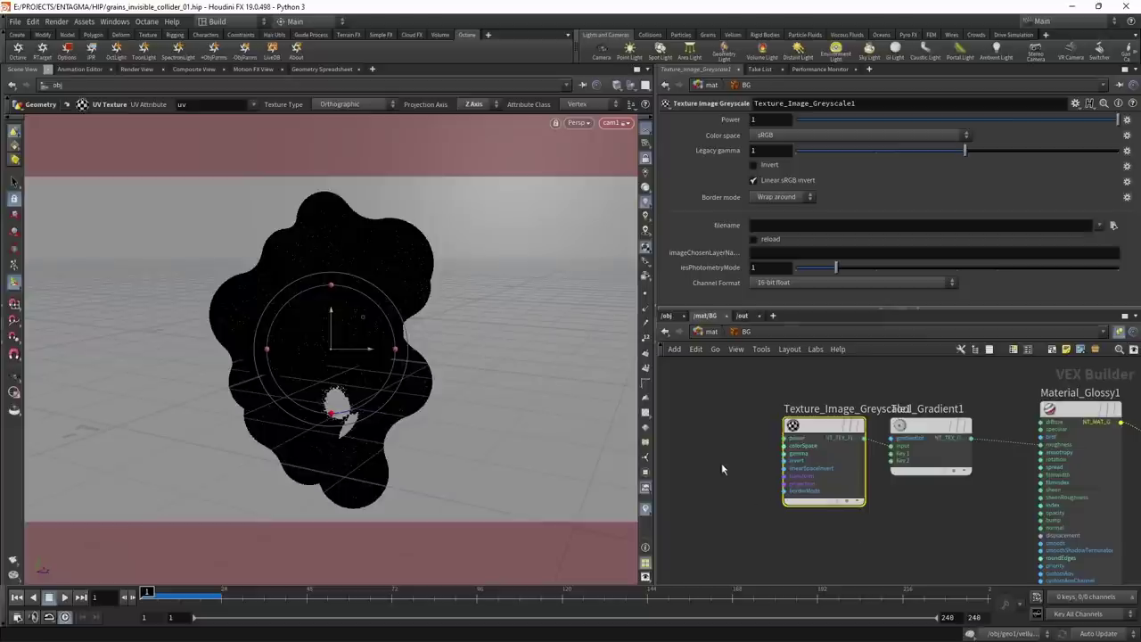
key("Tab")
type("trans")
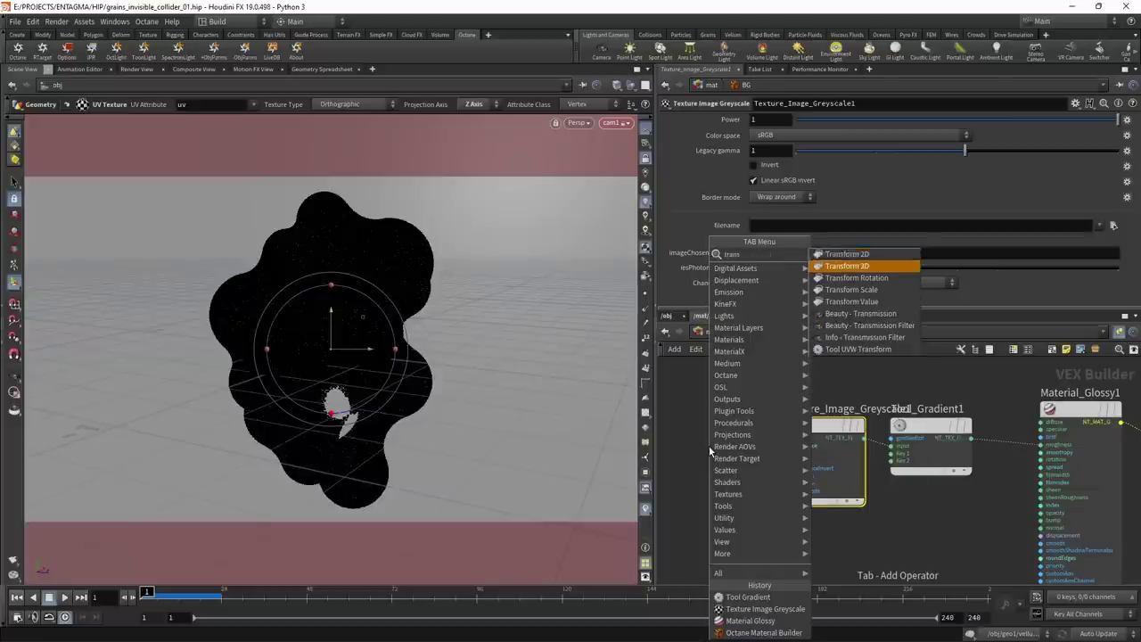
key("Return")
left_click(748, 459)
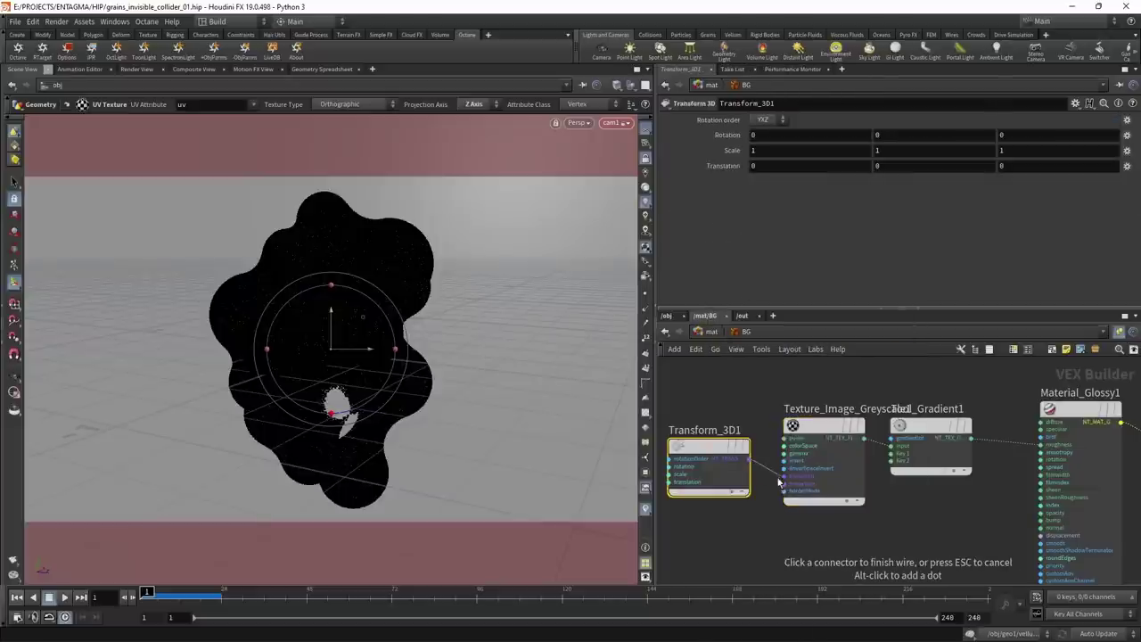
left_click(781, 483)
- Load $HIP/concrete_floor_02_diff_8k.jpg as the image file of the greyscale texture
left_click(800, 451)
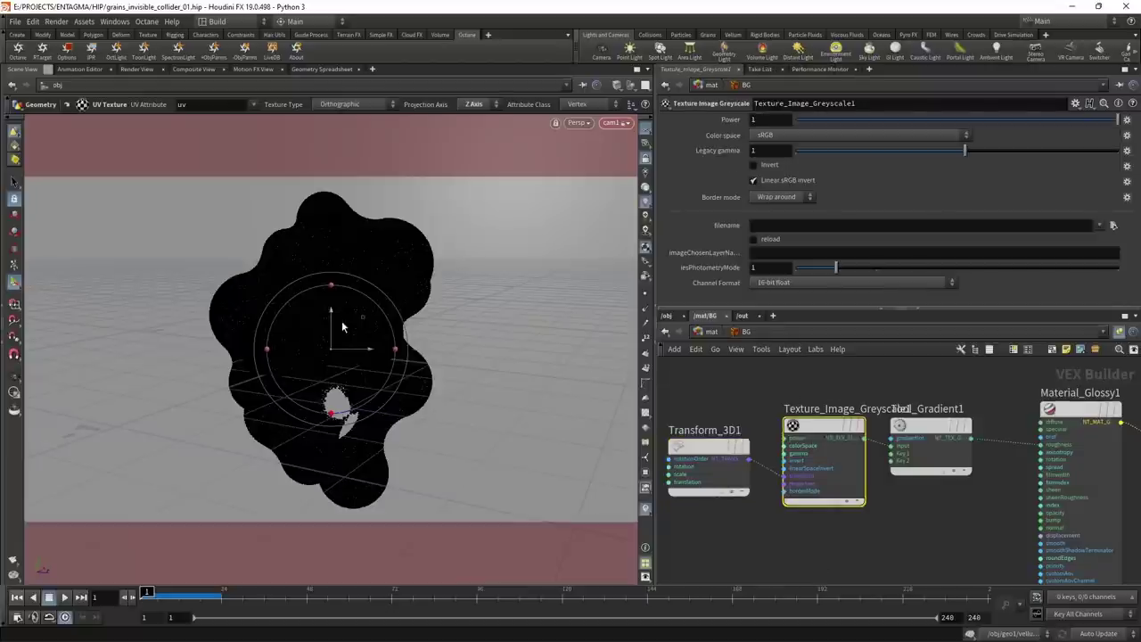
left_click(1100, 226)
left_click(1032, 261)
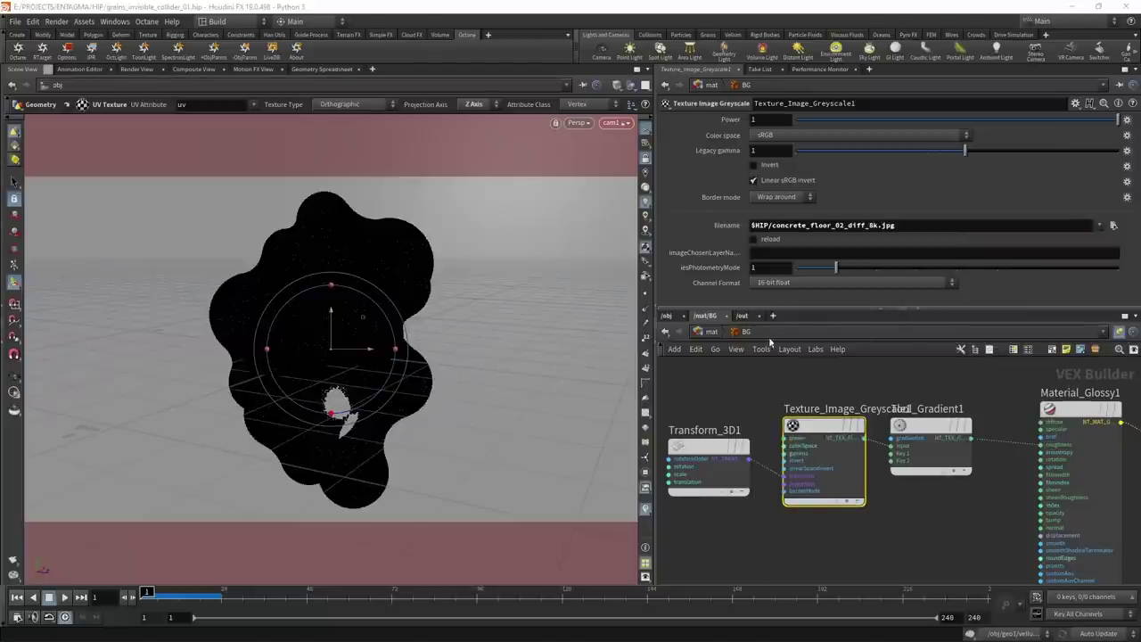
- Set the greyscale texture's color space to Linear sRGB + Legacy Gamma with a legacy gamma of 2.2
left_click(811, 135)
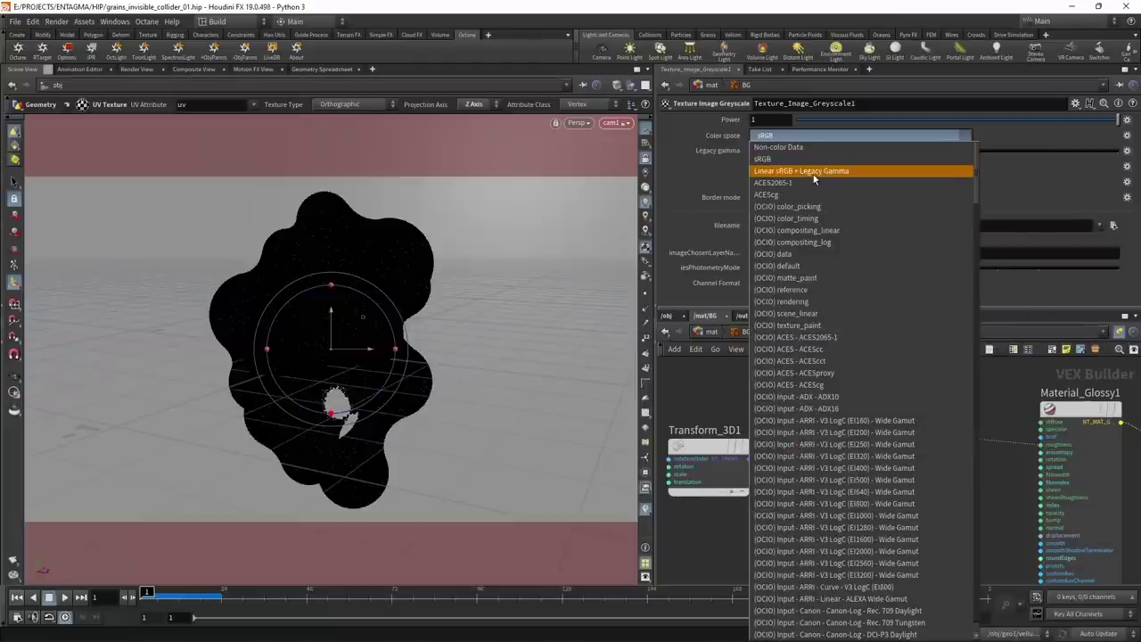
left_click(813, 171)
left_click(774, 151)
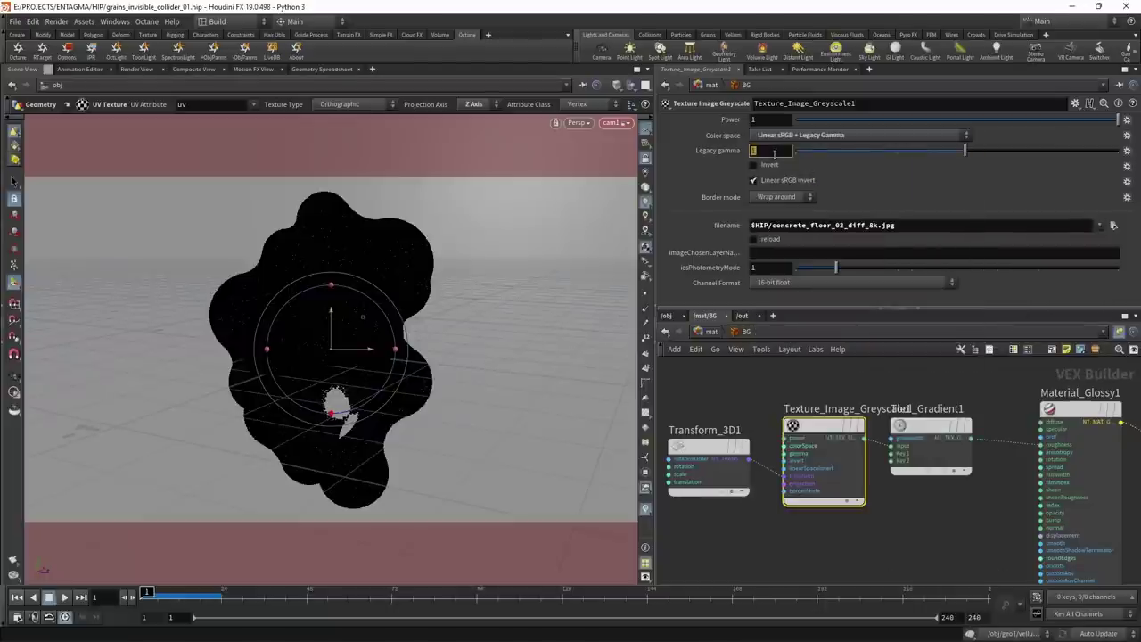
type("2.2")
key("Return")
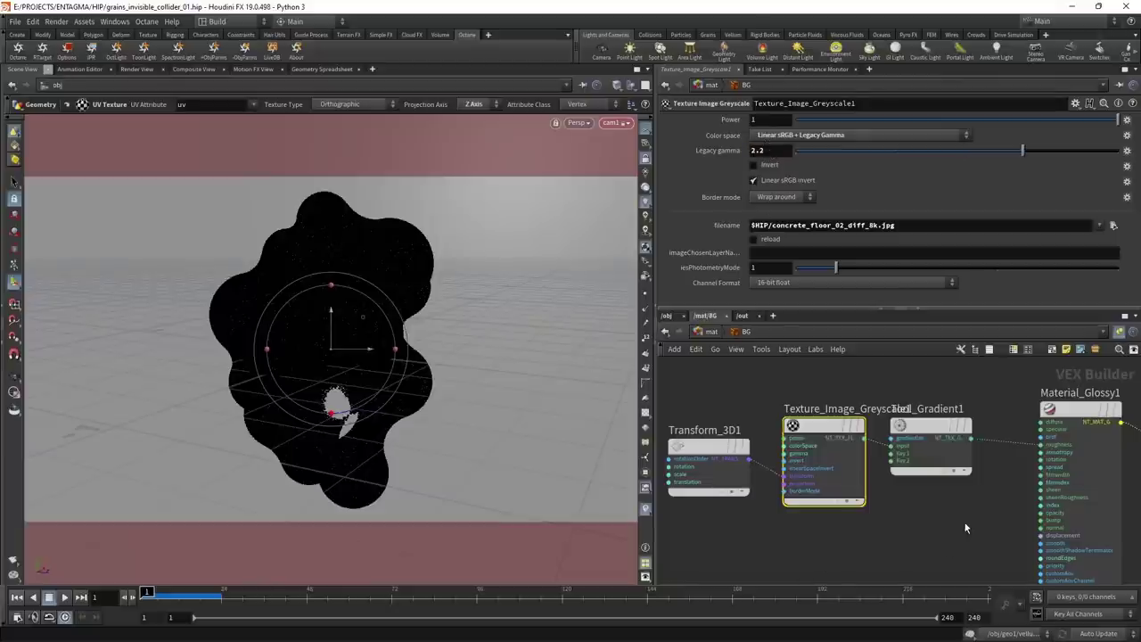
- Start the Octane IPR render and assign the BG material to the background grid in the viewport
left_click(91, 49)
left_click_drag(269, 55, 182, 381)
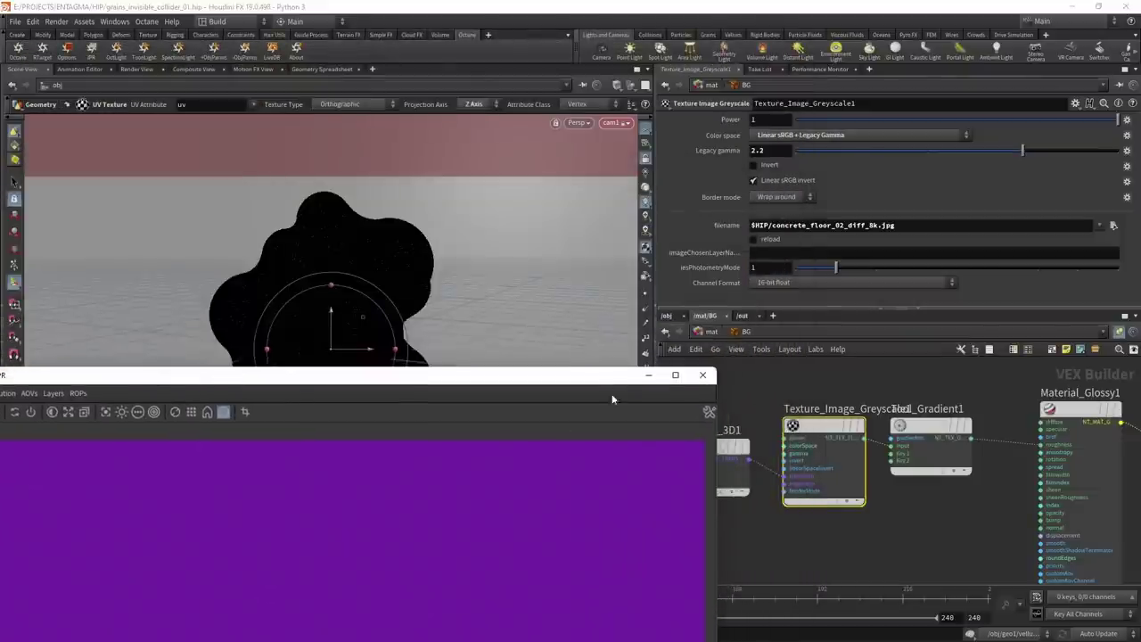
left_click(711, 332)
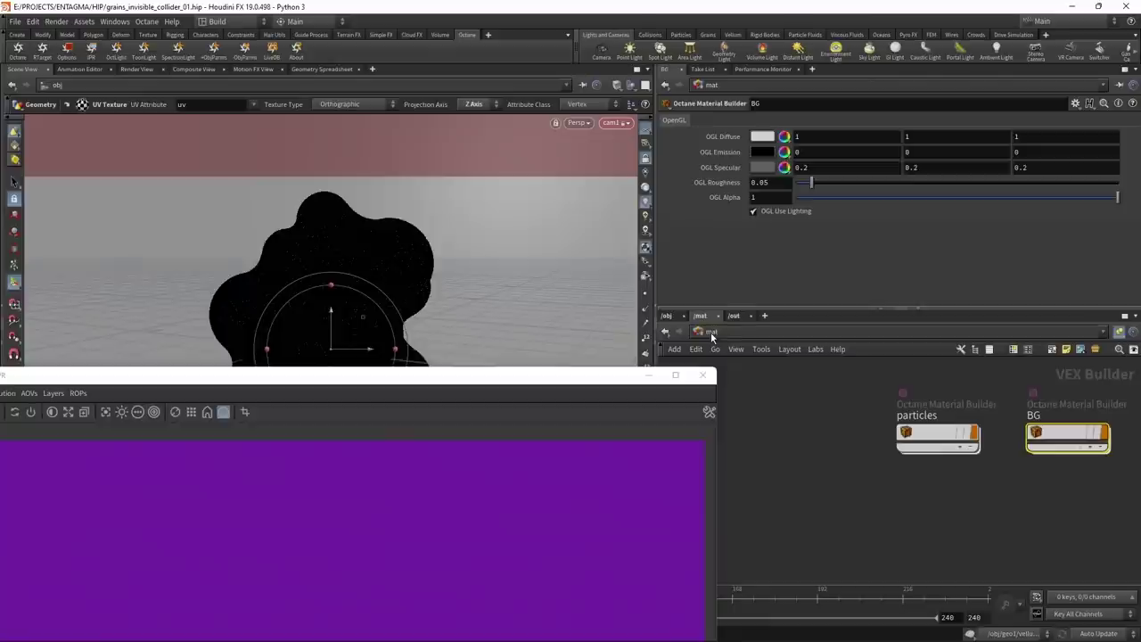
left_click_drag(1068, 435, 522, 301)
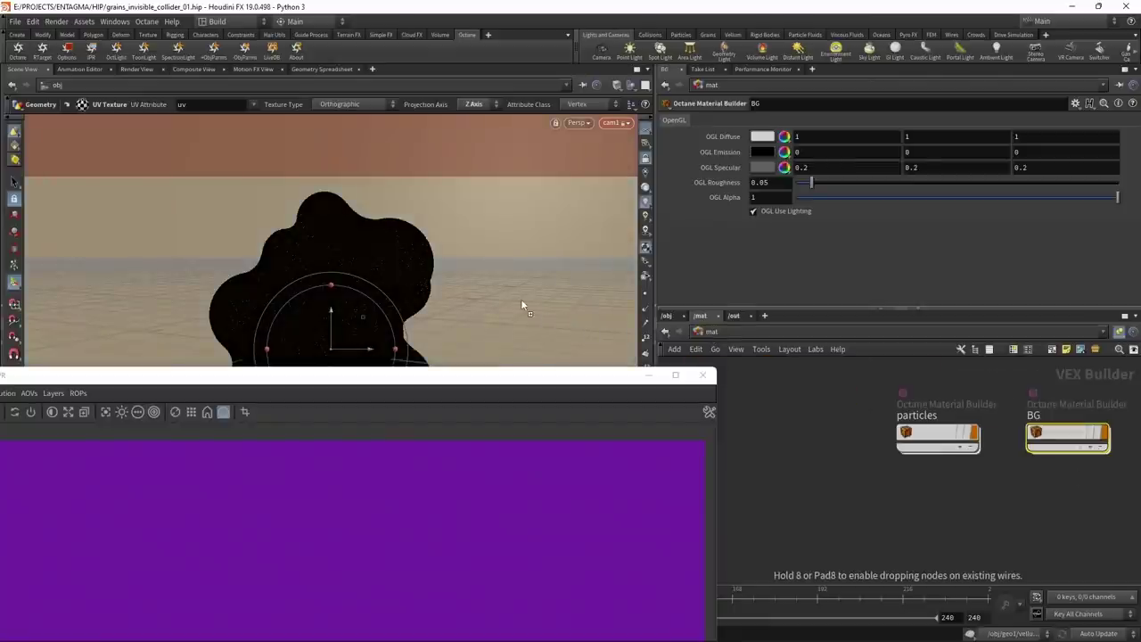
left_click_drag(533, 378, 448, 107)
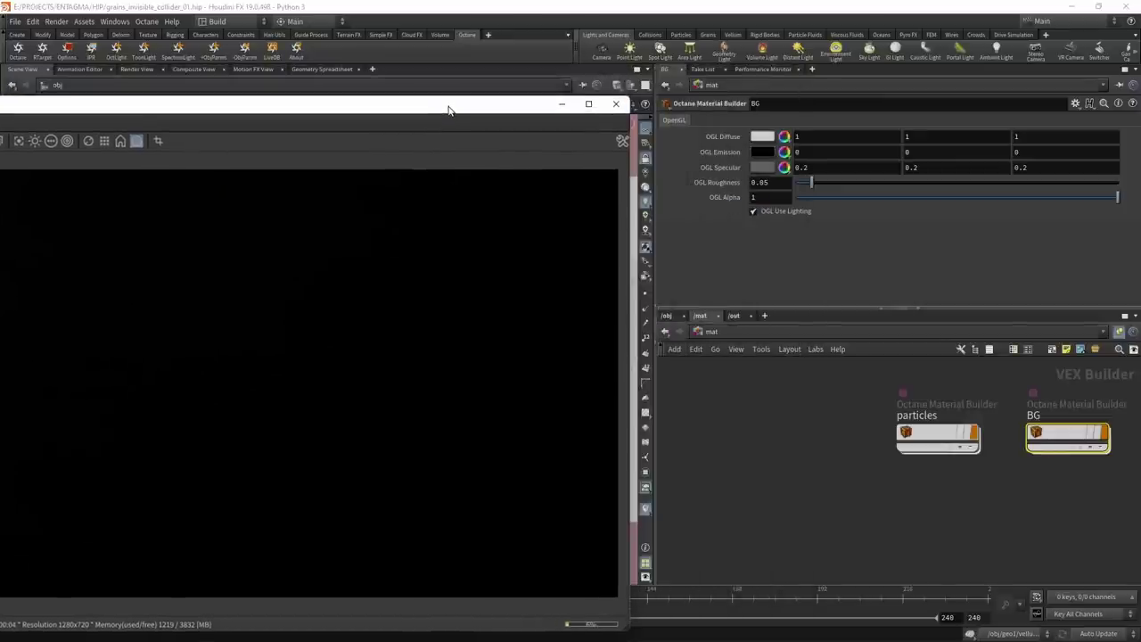
- Try a texture environment power of 18 on the Octane render target and check it in the IPR render
left_click(1100, 411)
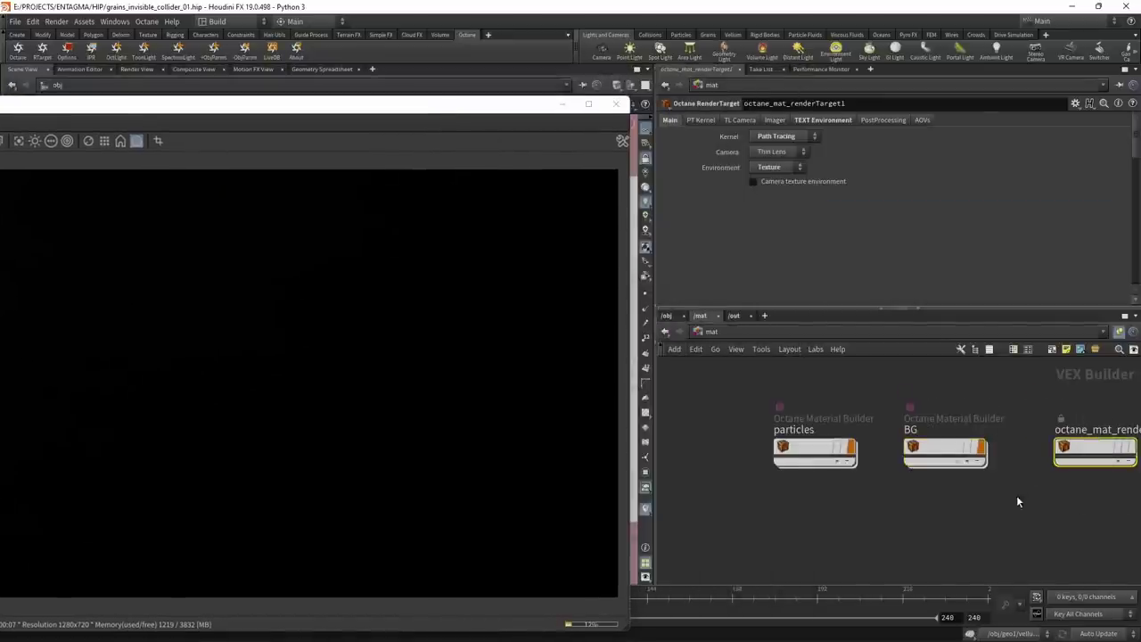
left_click(841, 121)
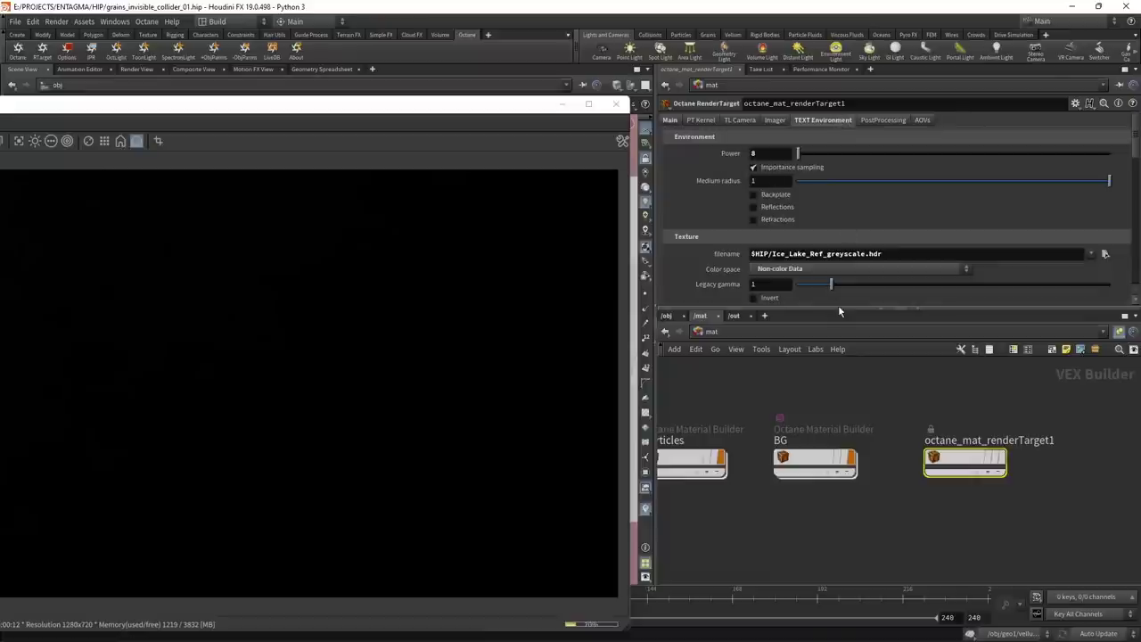
left_click_drag(839, 308, 839, 421)
type("18")
key("Return")
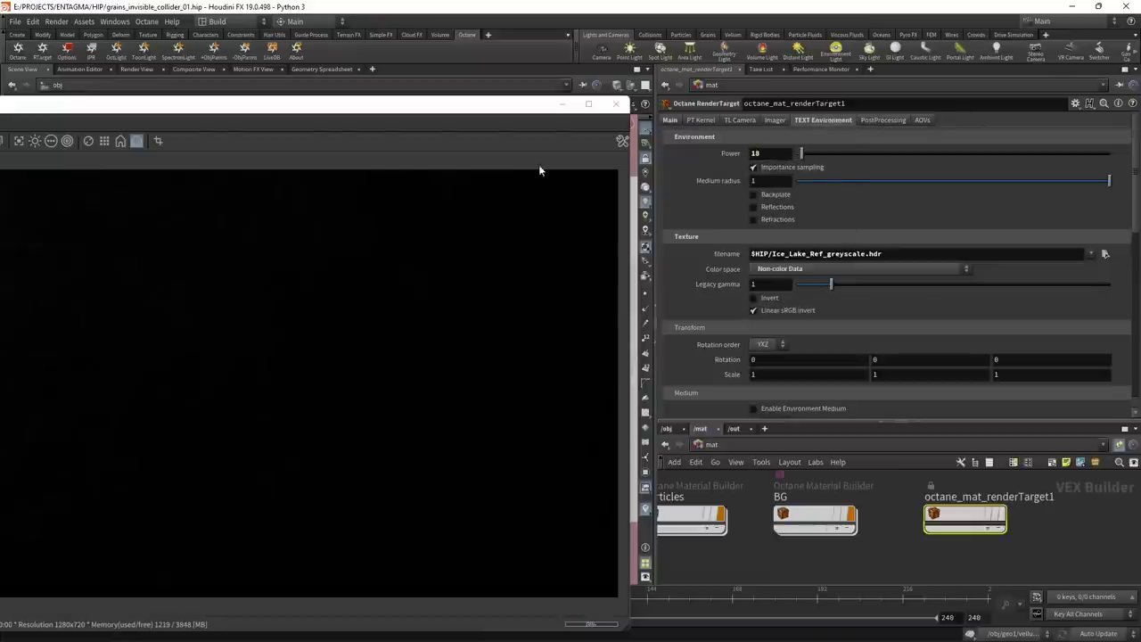
left_click_drag(380, 113, 851, 113)
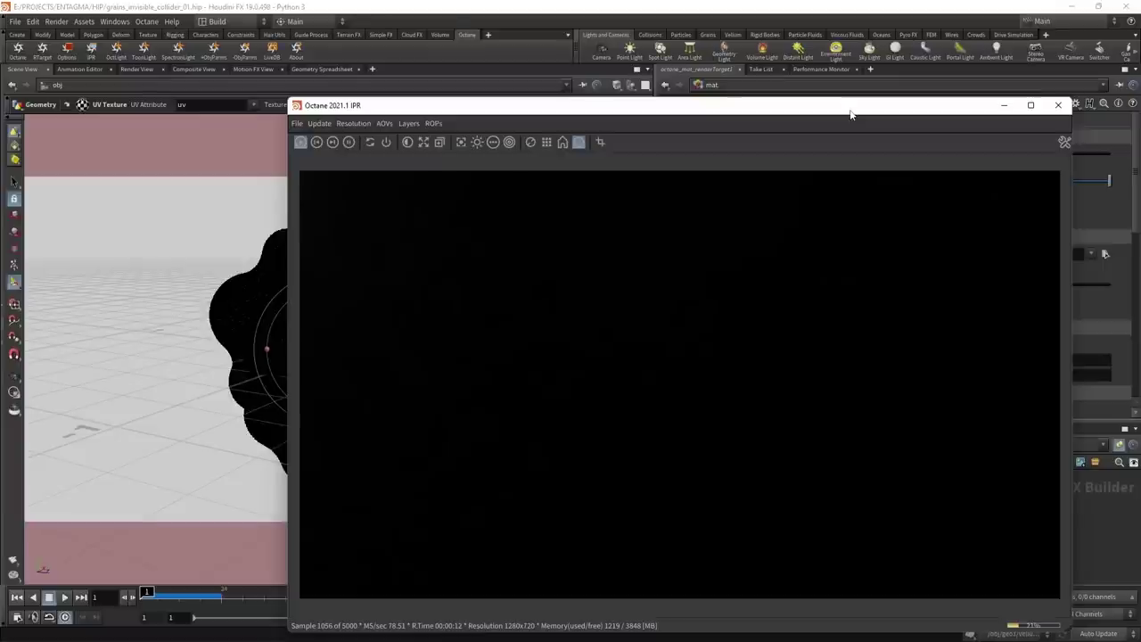
left_click_drag(851, 114, 361, 384)
- Set geo1's Octane point vector attribute to Cd and its point float attribute to stress
left_click(667, 430)
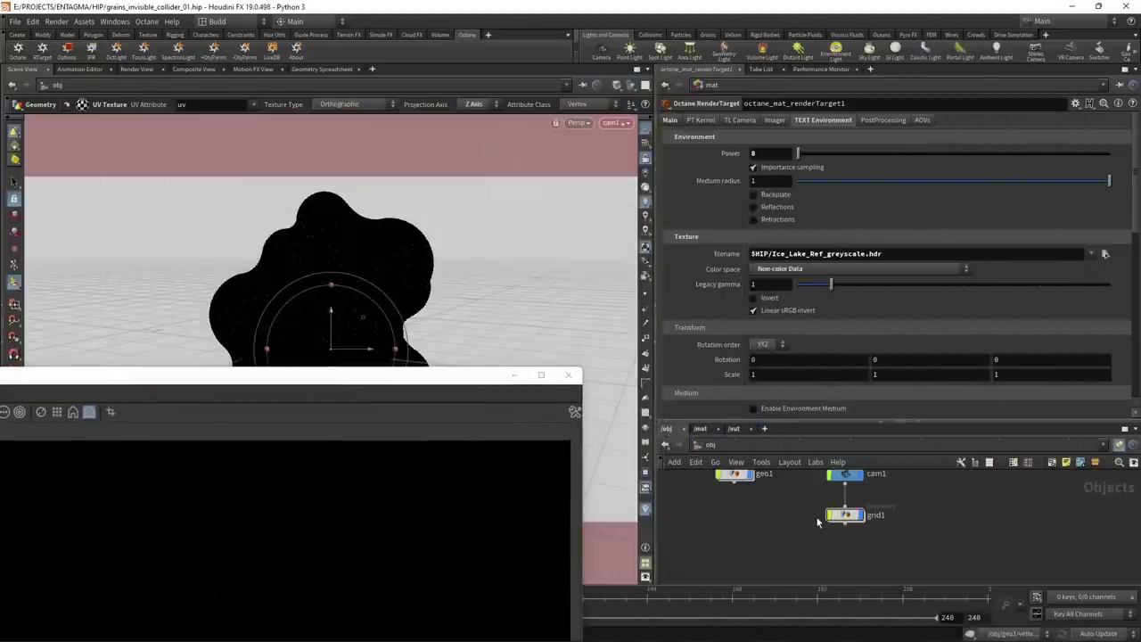
key("h")
left_click(769, 503)
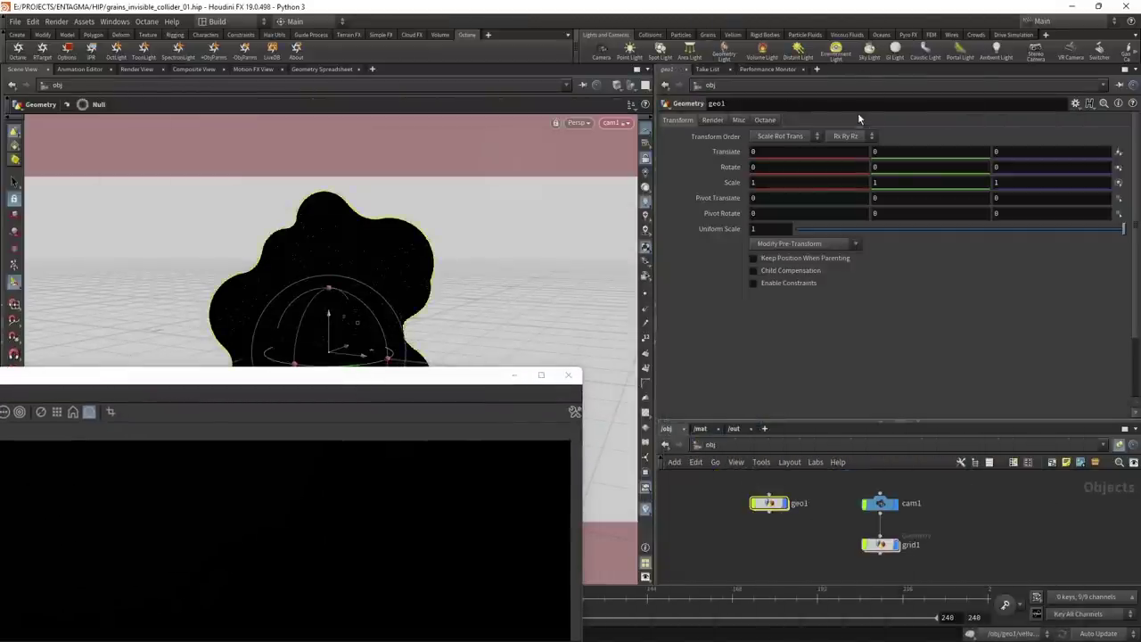
left_click(765, 121)
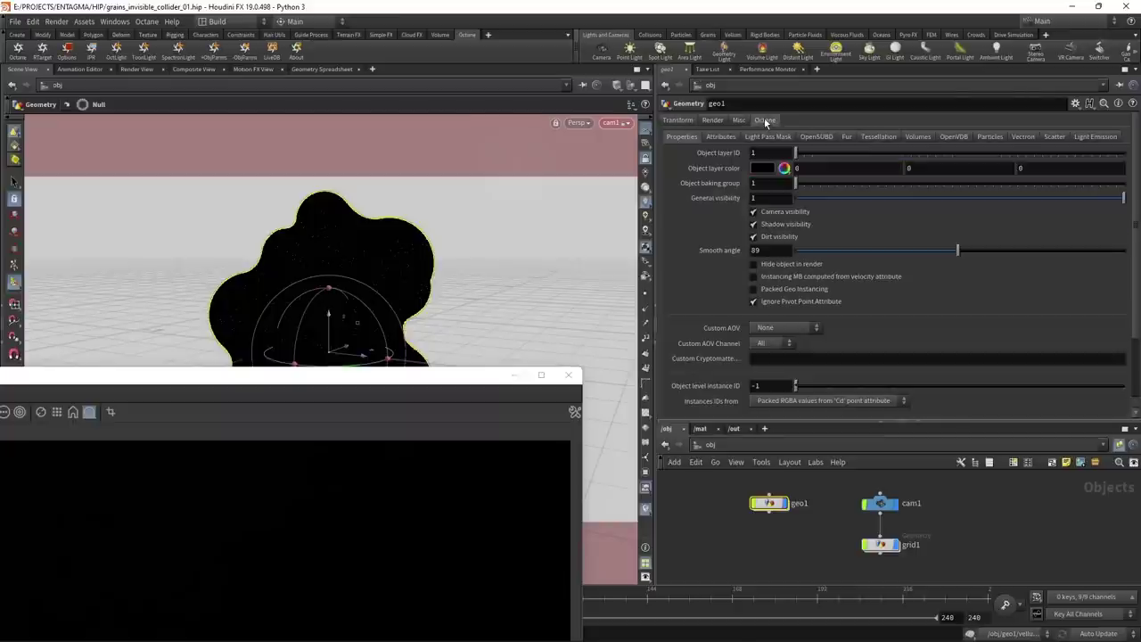
left_click(722, 137)
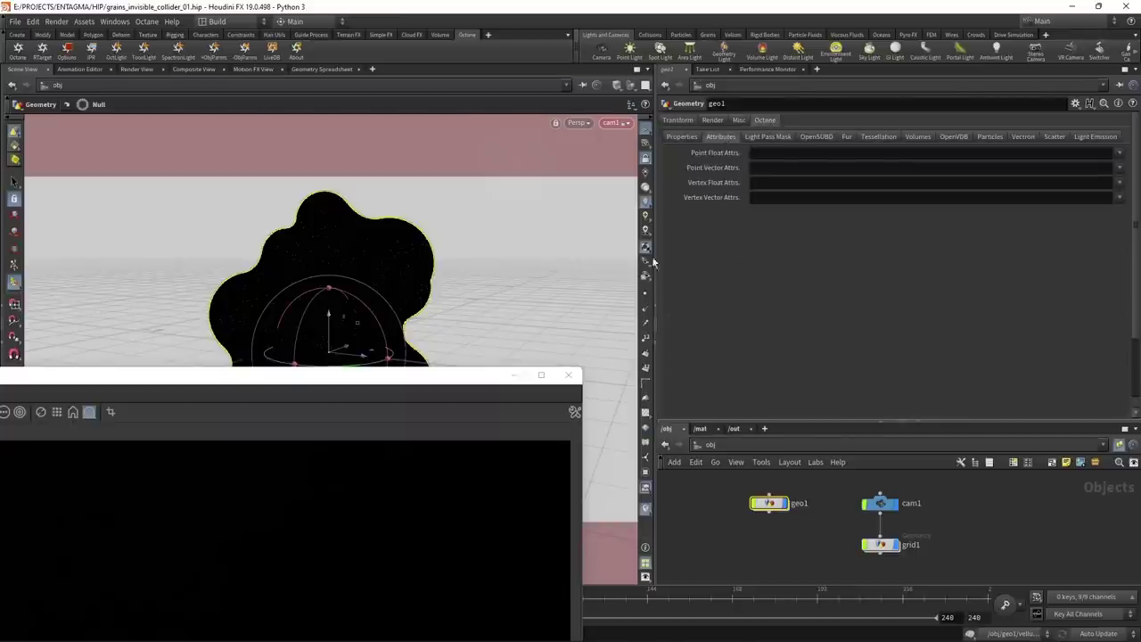
left_click(1119, 167)
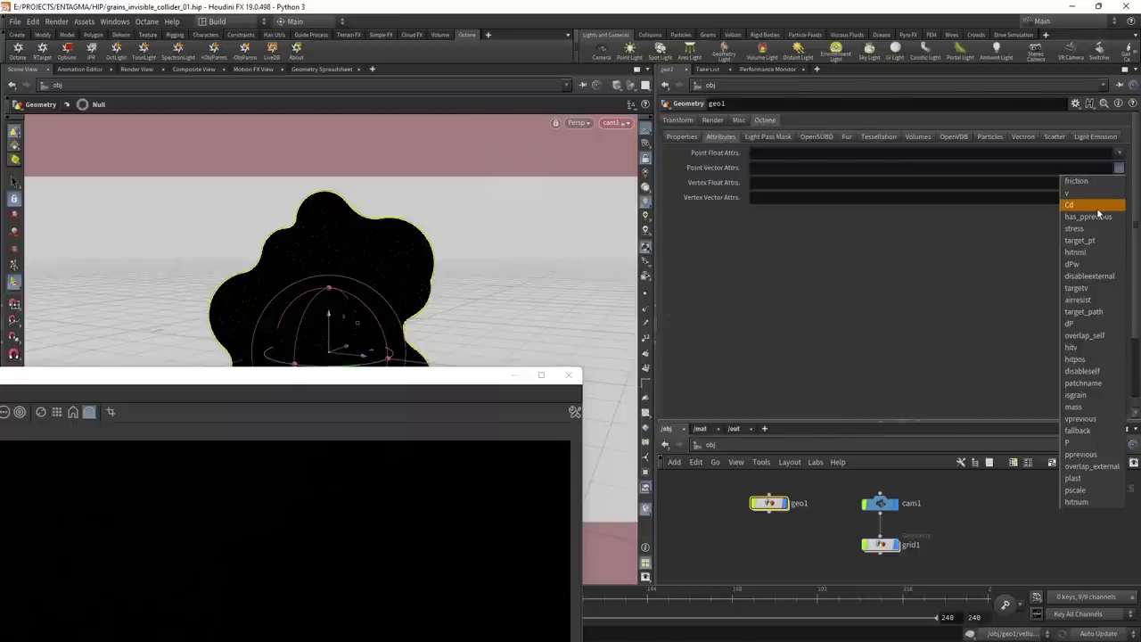
left_click(1098, 208)
left_click(1120, 154)
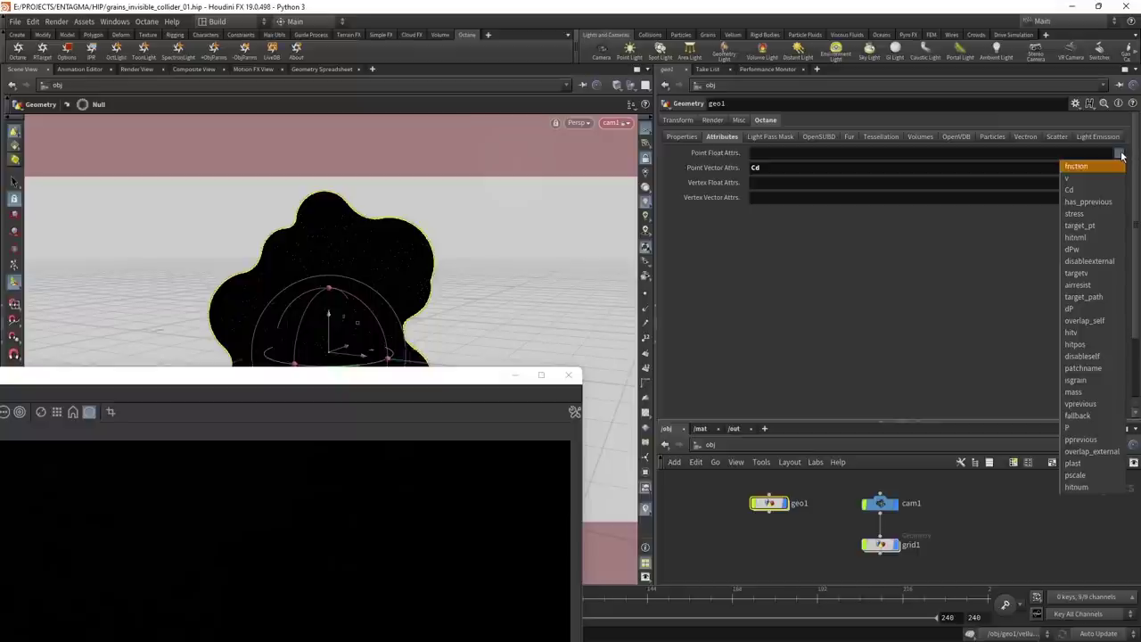
left_click(1077, 214)
- Enable rendering geo1 as sphere particles in its Octane settings and restart the IPR render
left_click(992, 136)
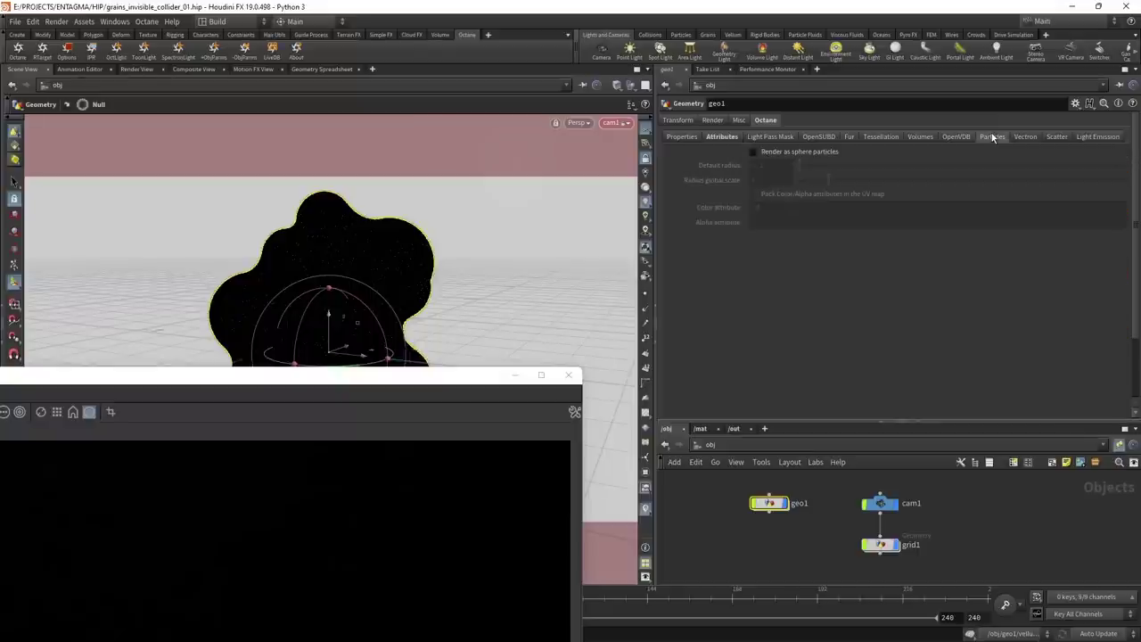
left_click(753, 152)
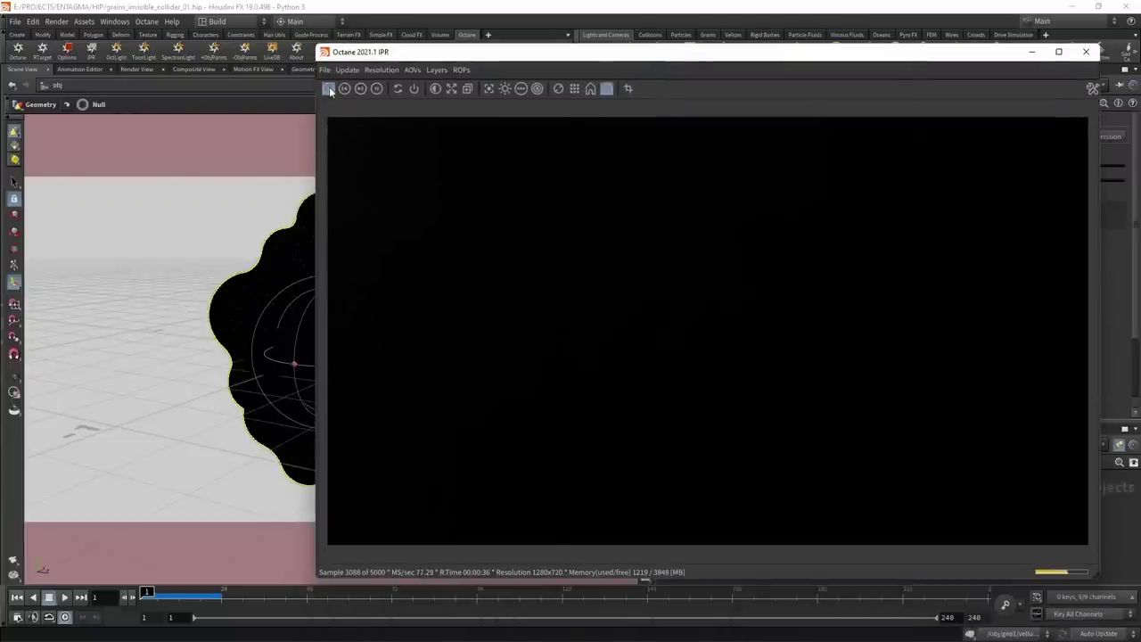
left_click(329, 89)
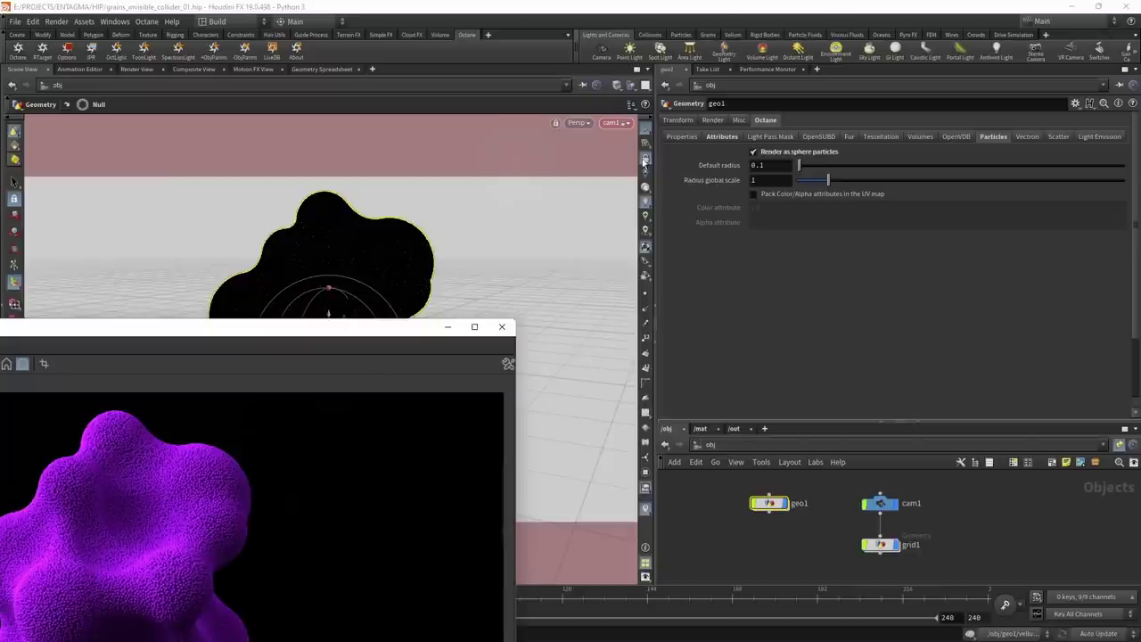
- Leave the camera view and move cam1's focus point onto the particle cluster, checking the focus in the IPR render
left_click(647, 161)
scroll(505, 252, "down", 4)
left_click_drag(417, 313, 375, 217, "alt")
scroll(486, 291, "down", 3)
left_click_drag(842, 487, 900, 514)
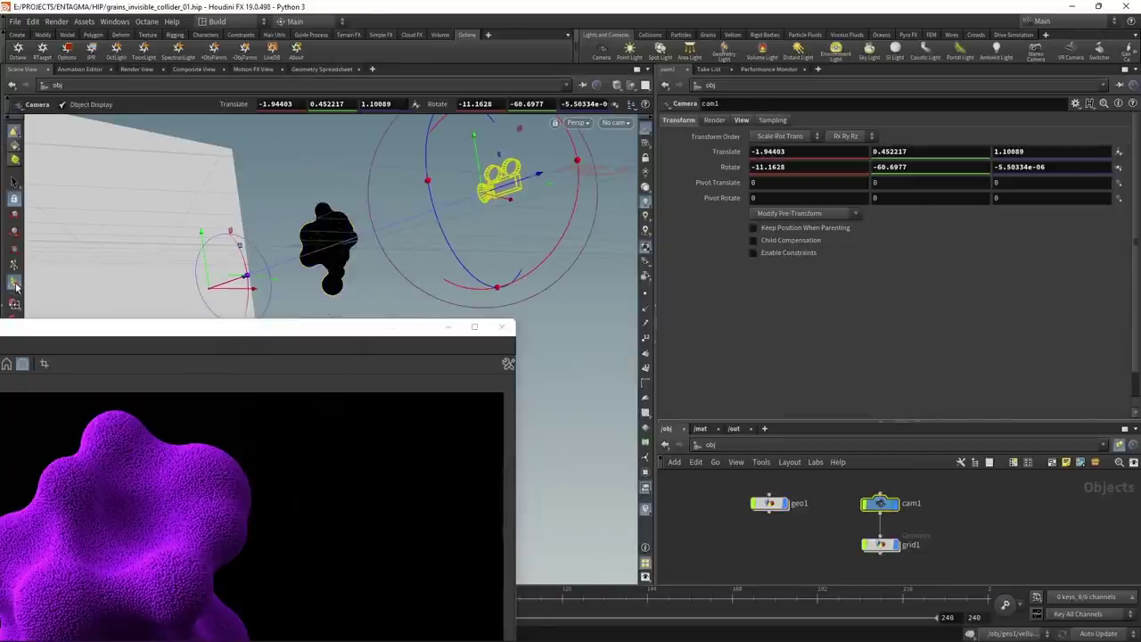
key("alt")
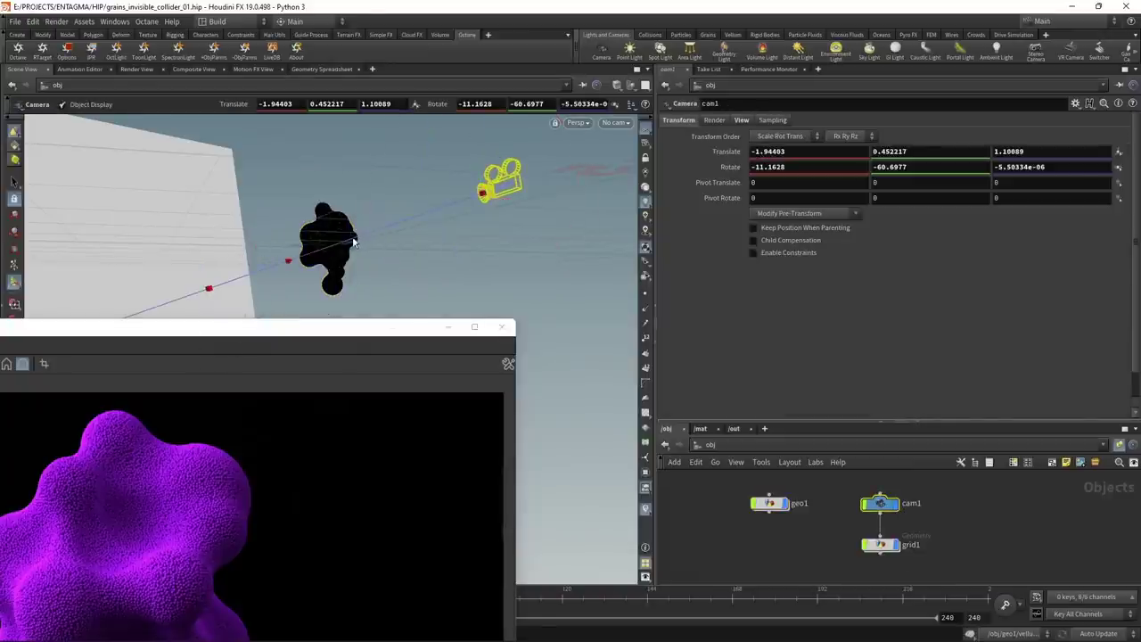
left_click_drag(298, 284, 398, 274, "alt")
scroll(397, 274, "down", 3)
left_click_drag(268, 271, 374, 273)
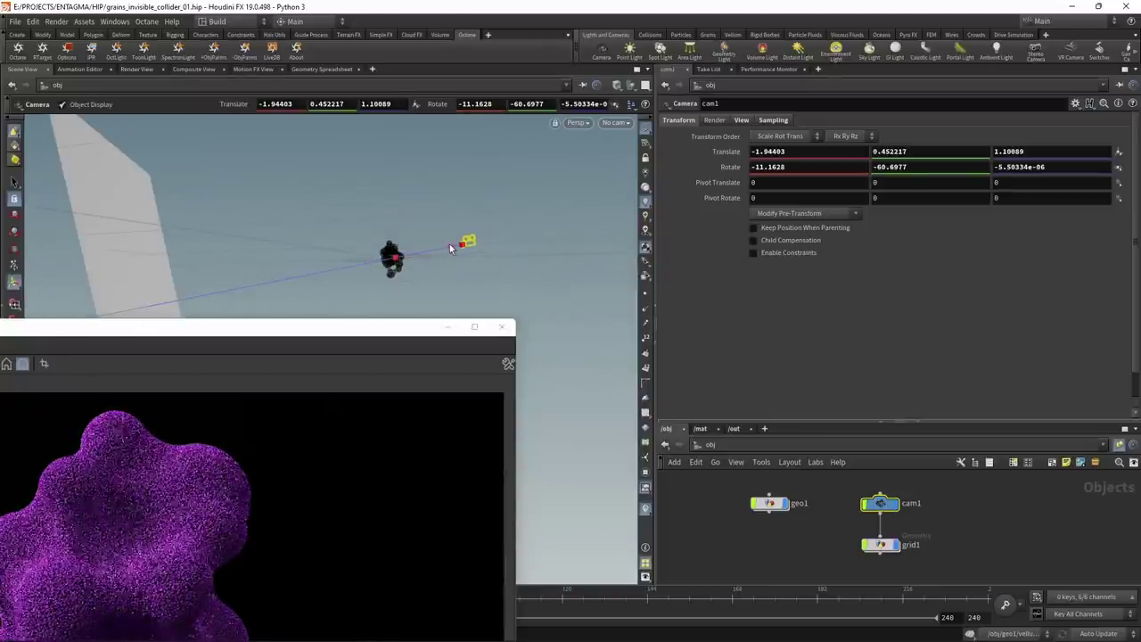
left_click_drag(319, 346, 570, 92)
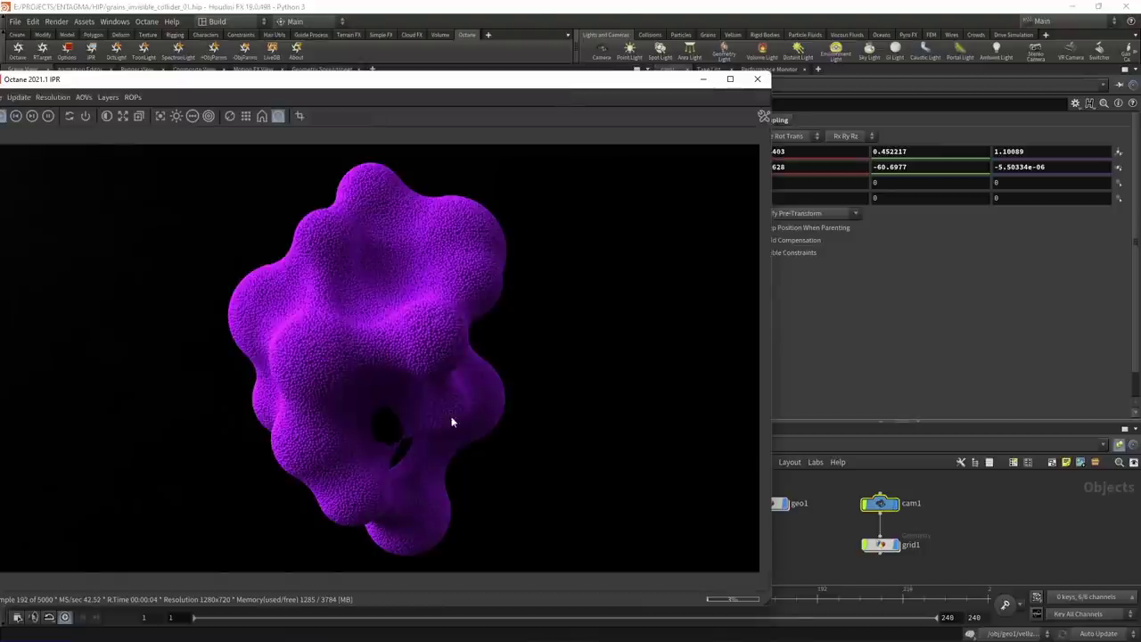
left_click(410, 5)
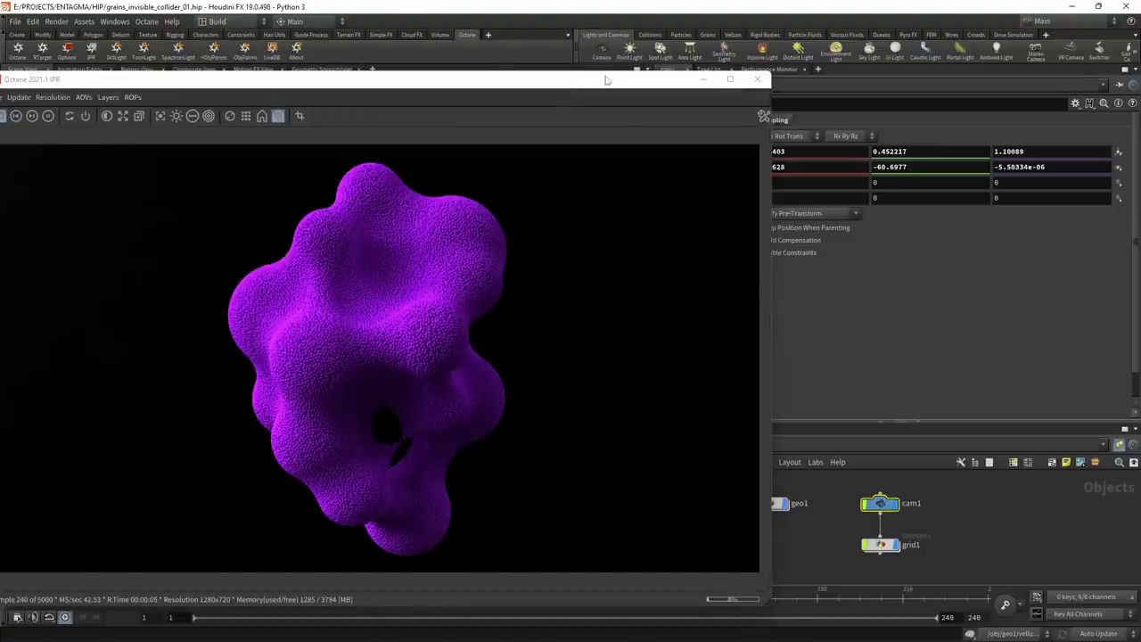
left_click_drag(606, 80, 395, 305)
- Assign the /mat/particles material to geo1 and bring its IPR render into view
left_click_drag(709, 486, 822, 535)
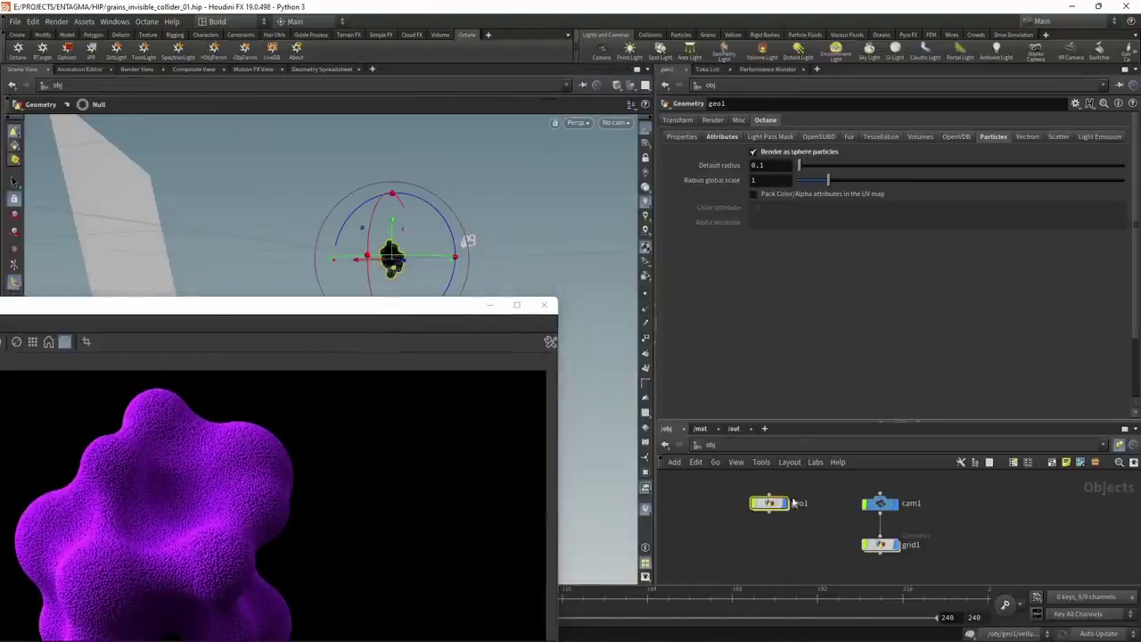
left_click(714, 120)
left_click(1120, 138)
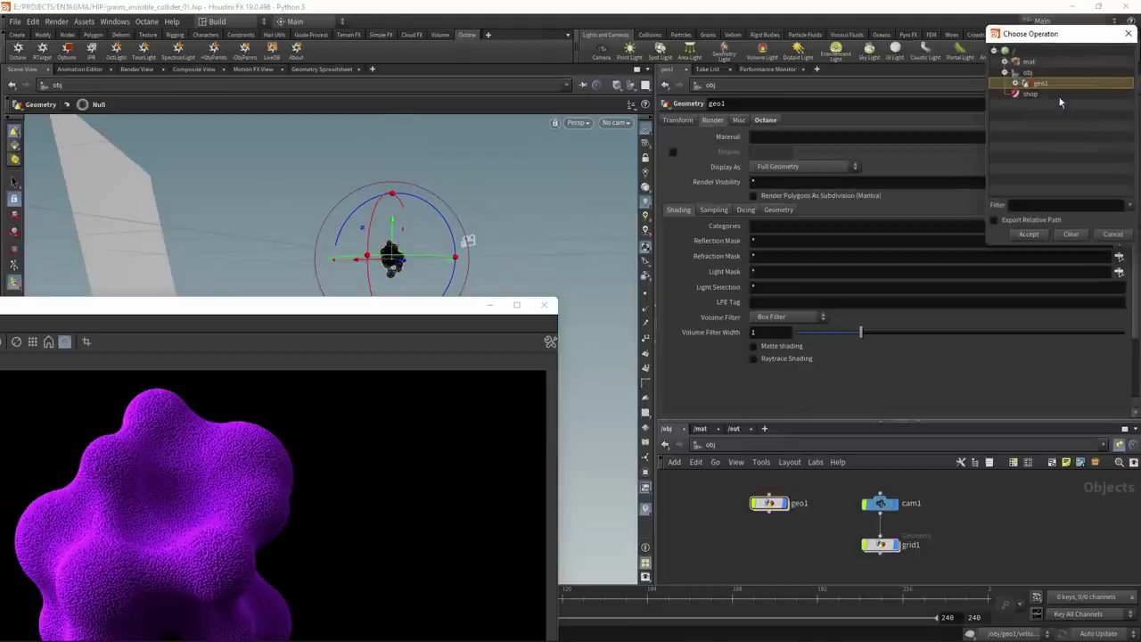
left_click(1007, 66)
double_click(1043, 81)
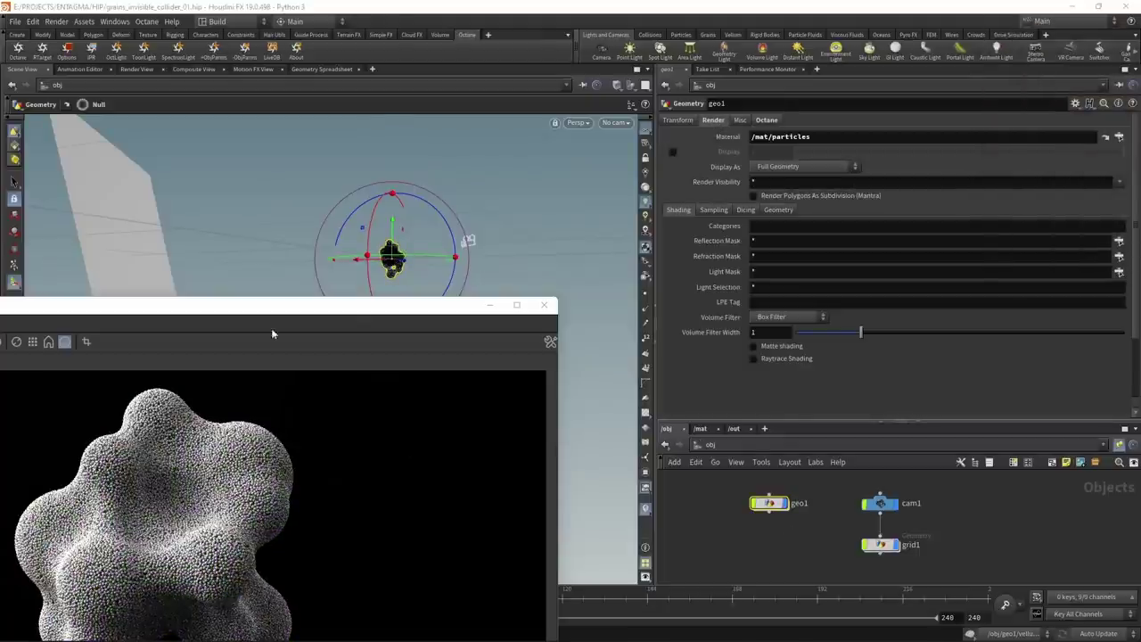
left_click_drag(274, 309, 326, 194)
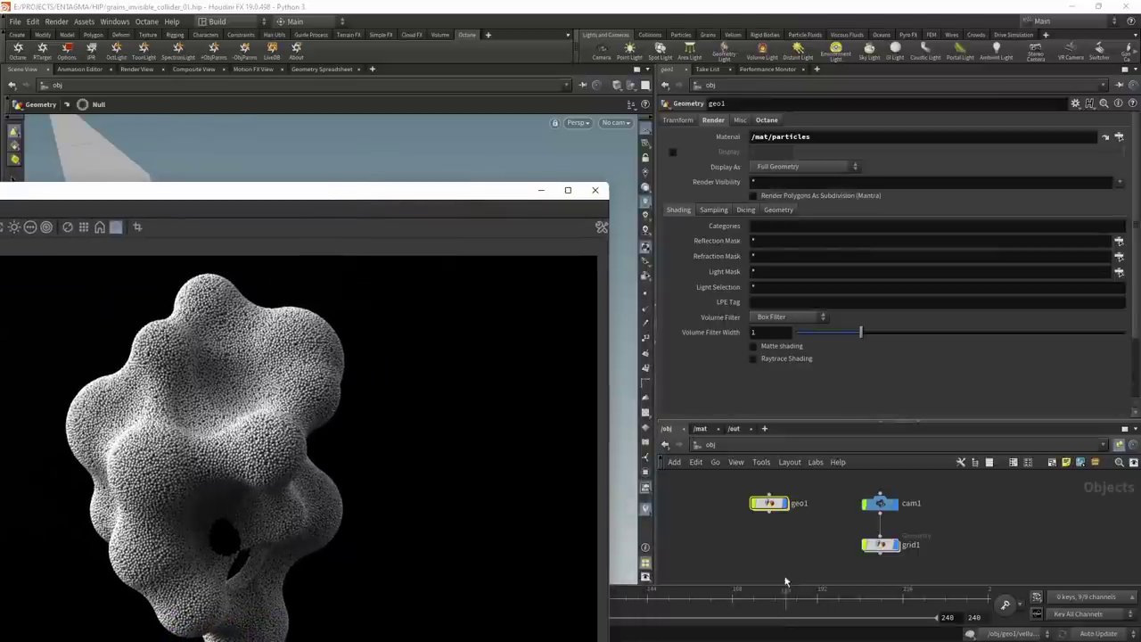
- Delete the universal material node inside the particles material network
left_click(701, 430)
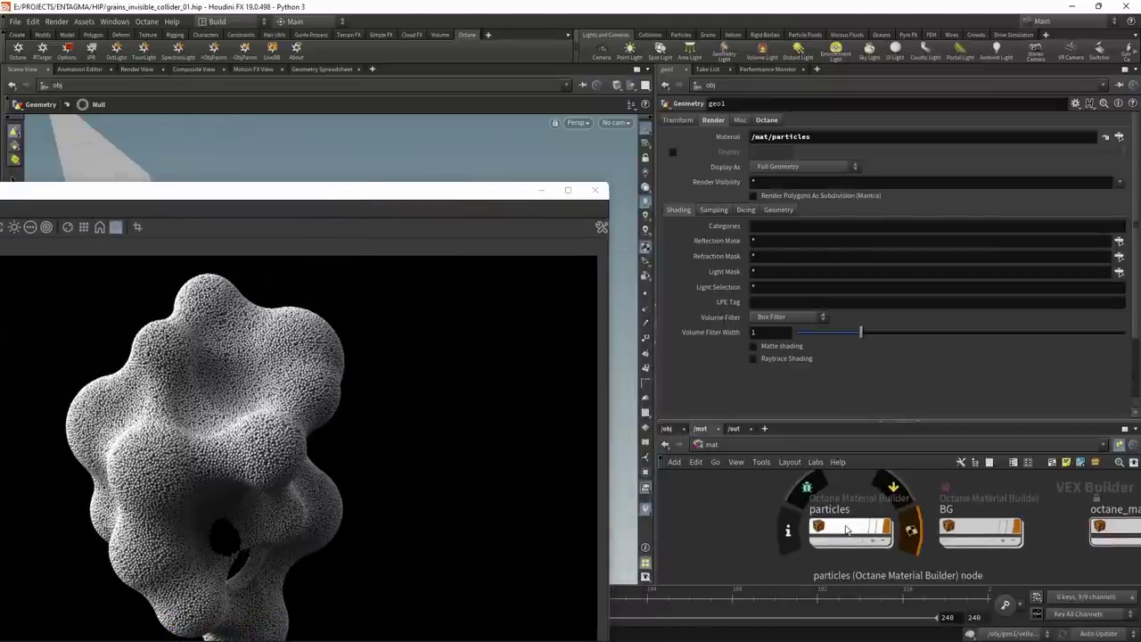
double_click(844, 530)
left_click_drag(771, 563, 883, 504)
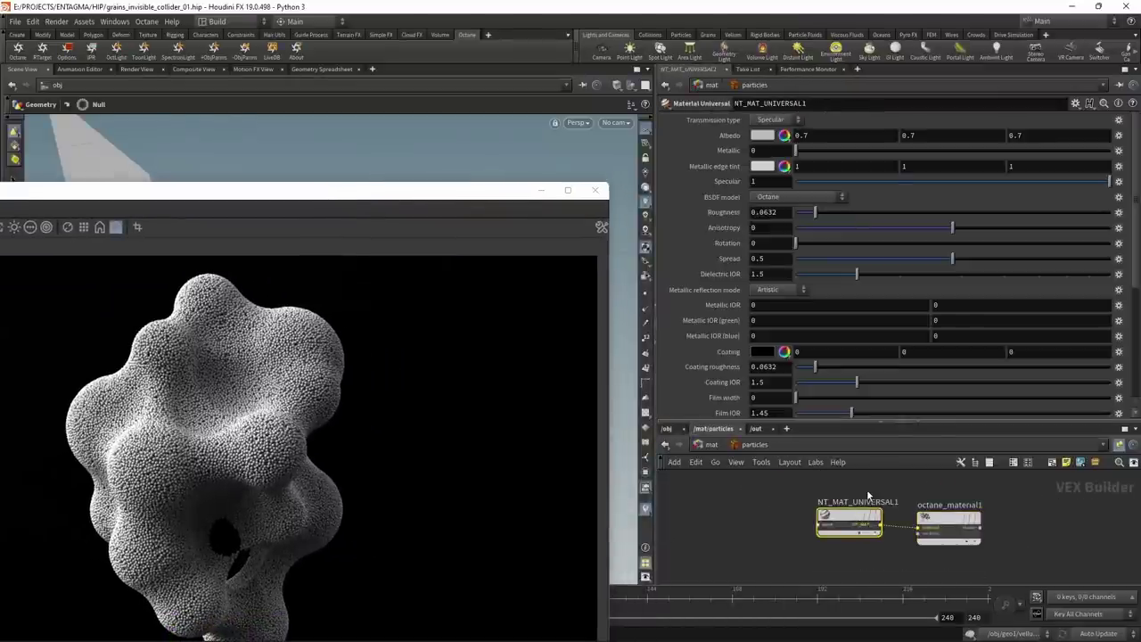
key("Delete")
- Add a Material Mixer and connect its output to the material input of octane_material1
key("Tab")
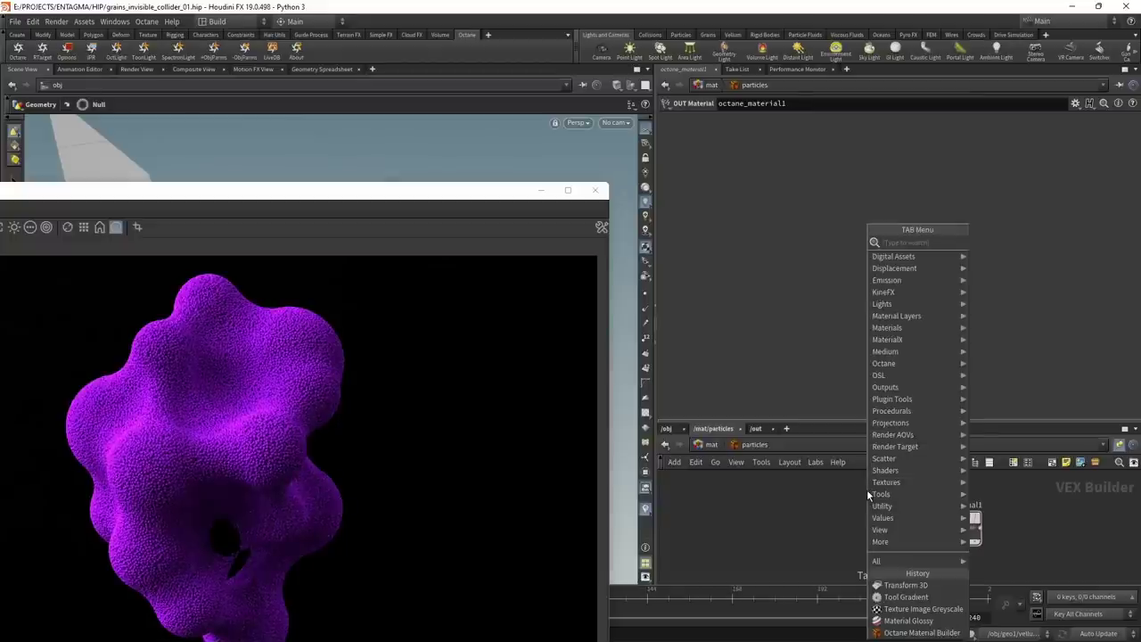
type("mix")
key("Return")
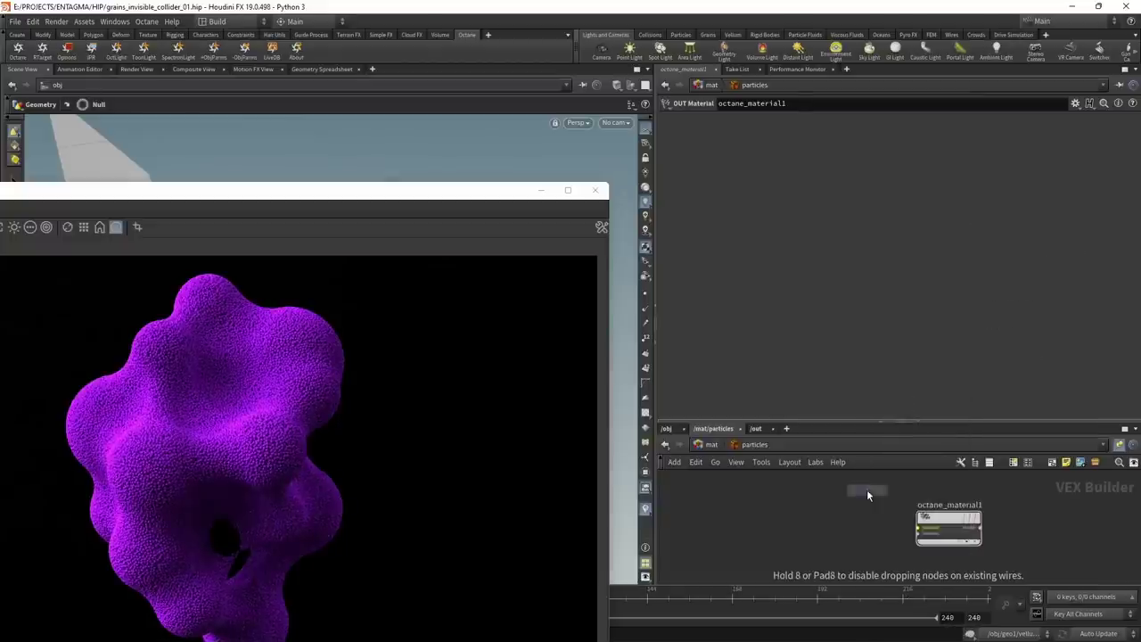
left_click(867, 489)
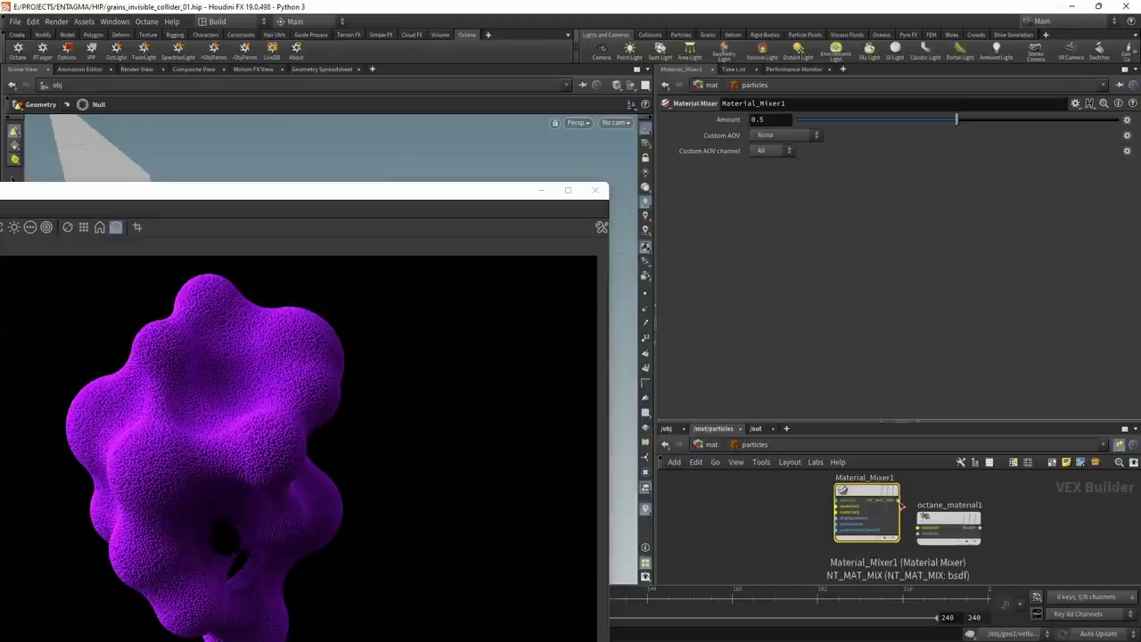
left_click(902, 502)
left_click(918, 528)
middle_click_drag(772, 458, 795, 510)
- Add a Procedural Falloff node and connect it to the Material Mixer's amount input, enlarging the network view
key("Tab")
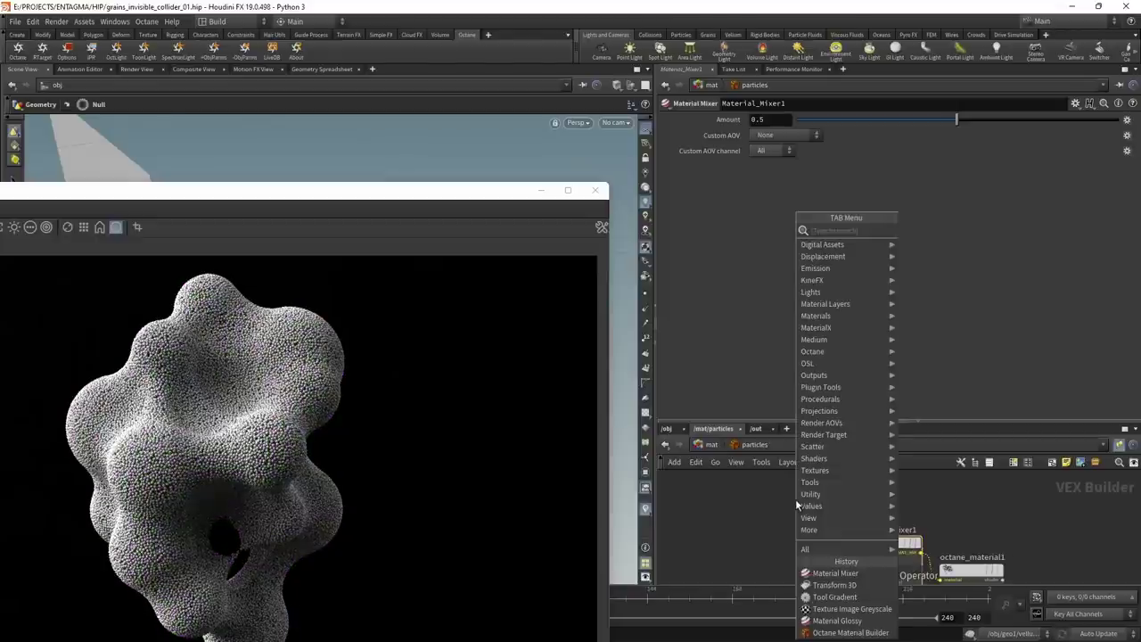
type("fall")
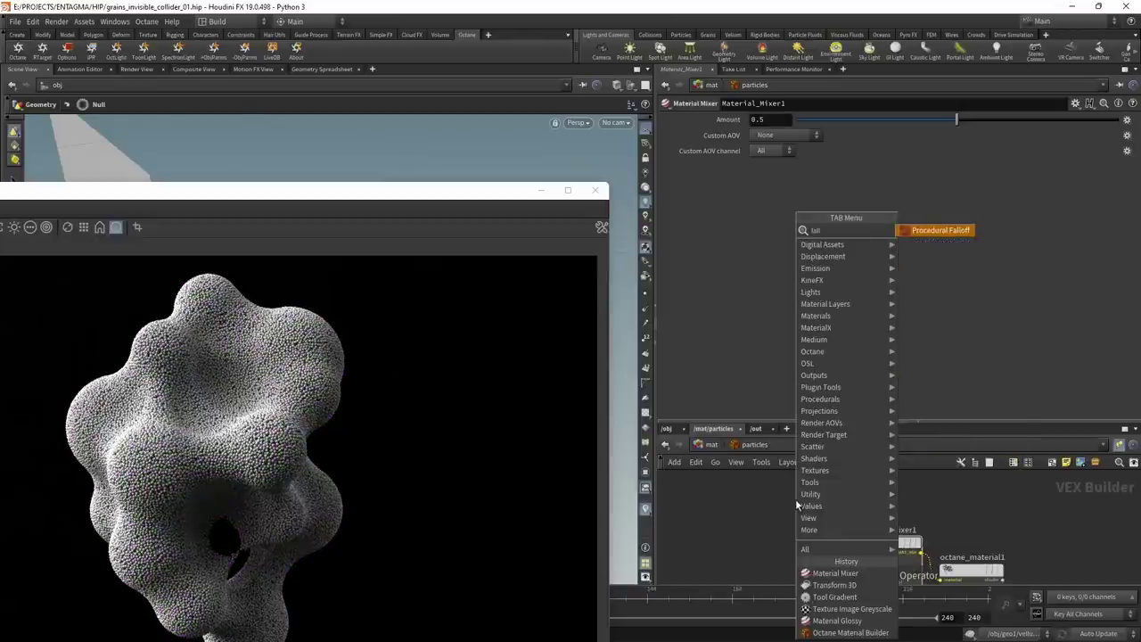
key("Return")
left_click(796, 503)
left_click(827, 510)
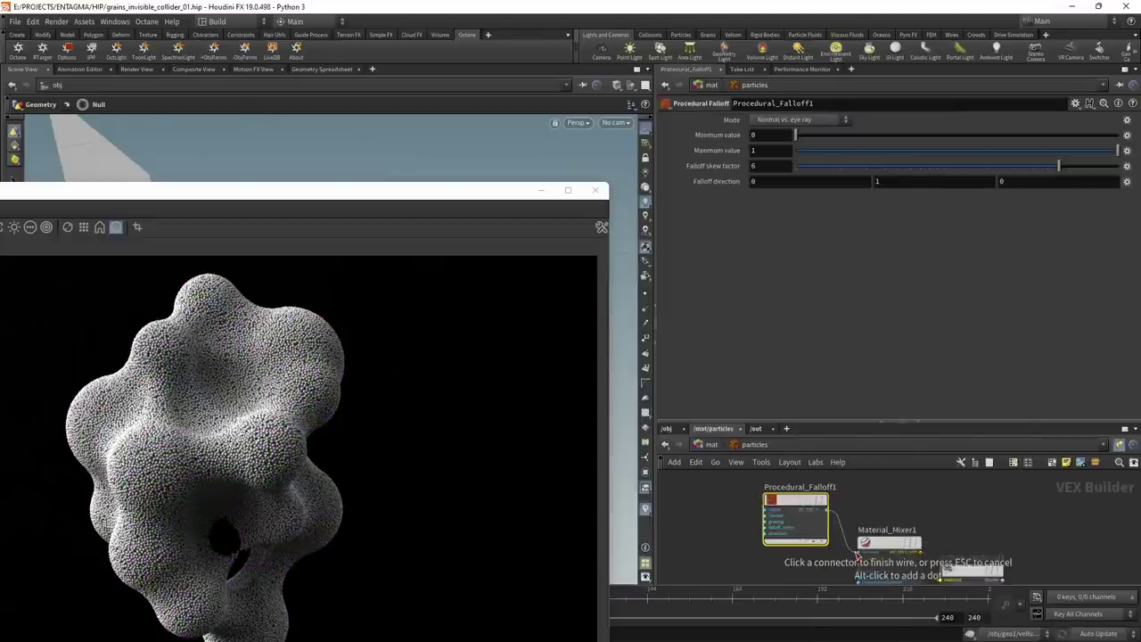
left_click(858, 541)
left_click_drag(872, 422, 871, 294)
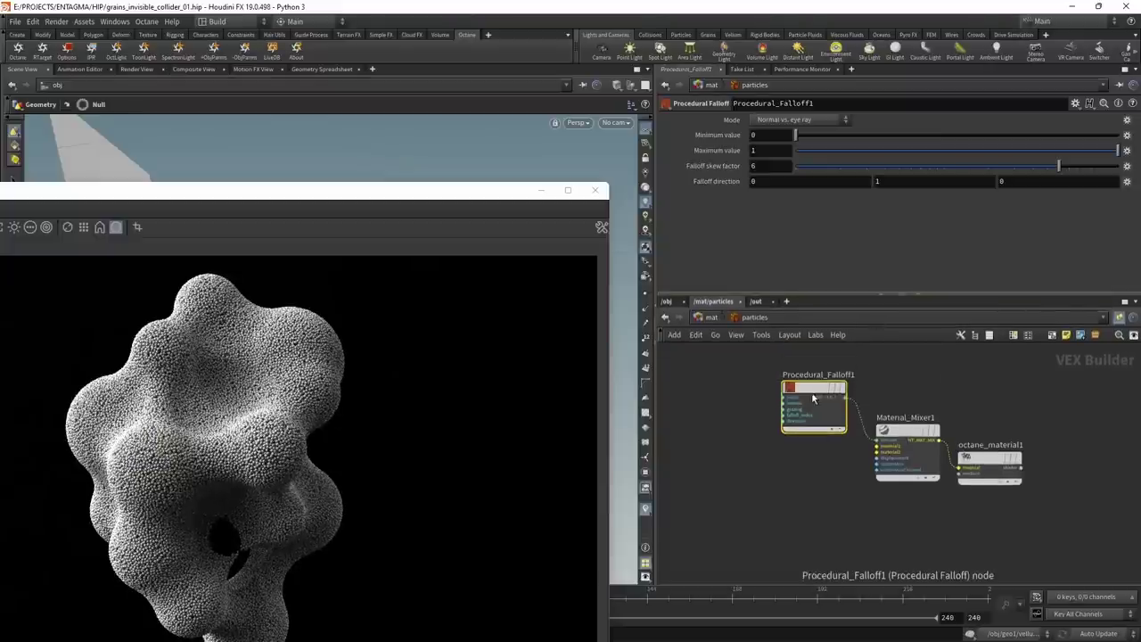
- Add a Material Glossy node and set its roughness to 0.1 and index of refraction to 1
key("Tab")
type("glos")
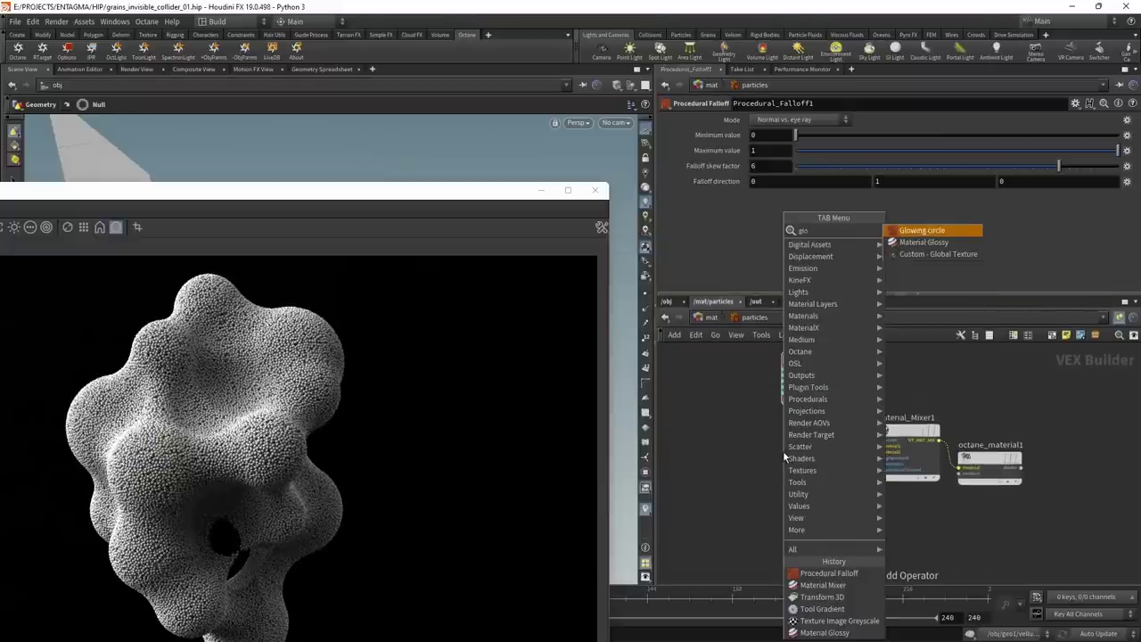
key("Return")
left_click(783, 452)
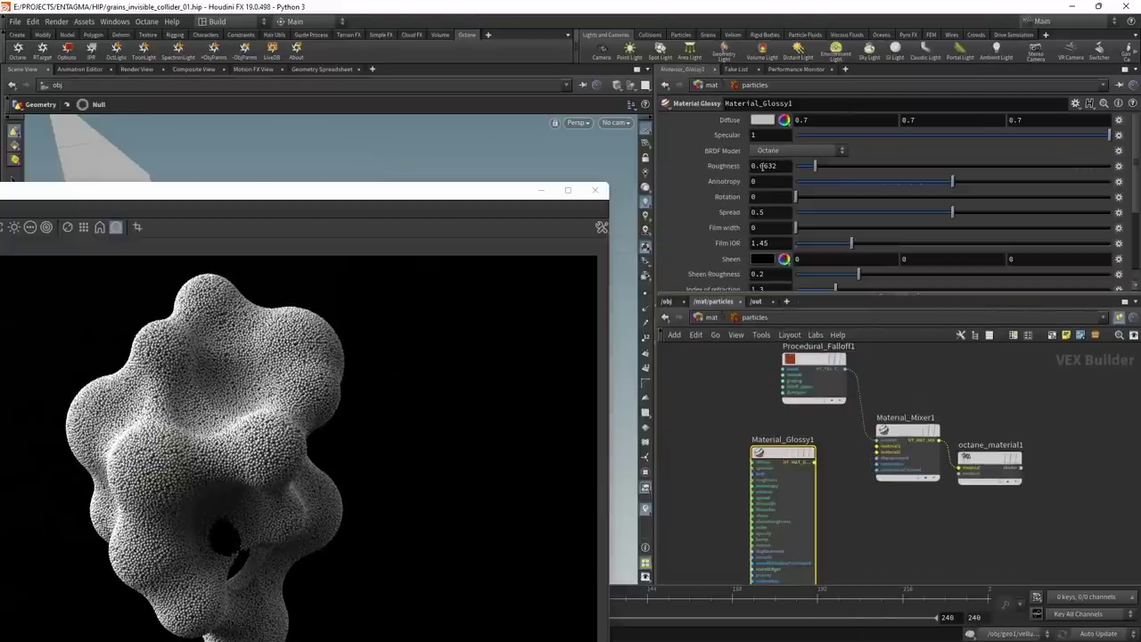
left_click_drag(761, 166, 781, 166)
type("1")
key("Return")
left_click_drag(770, 295, 770, 312)
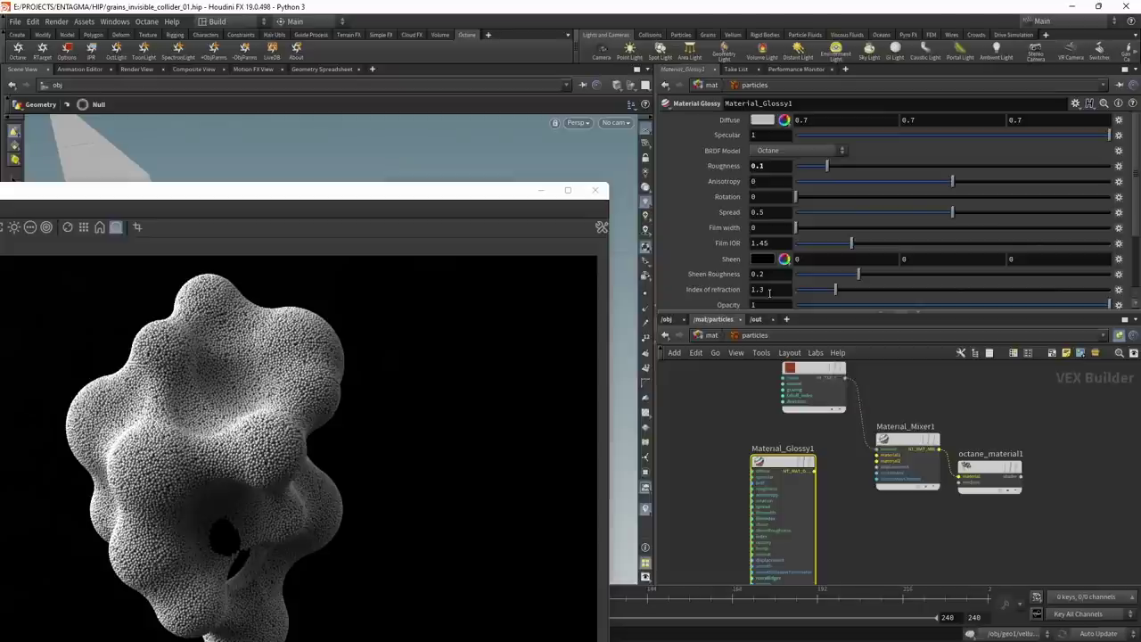
double_click(768, 291)
key("Return")
- Connect the glossy material to the Material Mixer's material1 input, with the mixer feeding octane_material1's material input
left_click(814, 480)
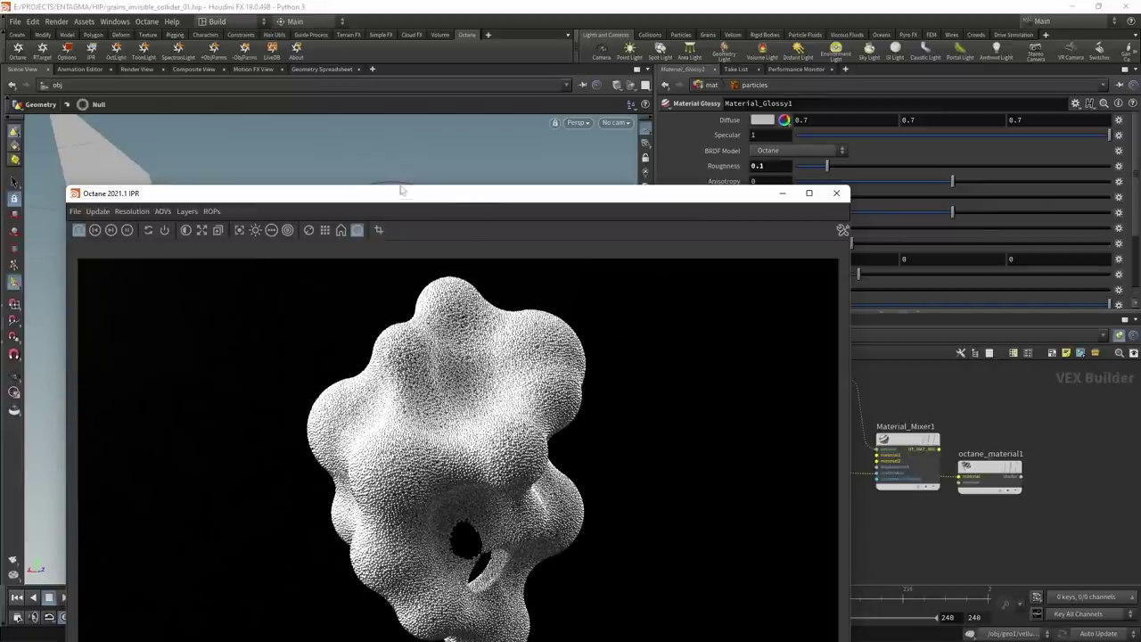
left_click_drag(428, 206, 159, 145)
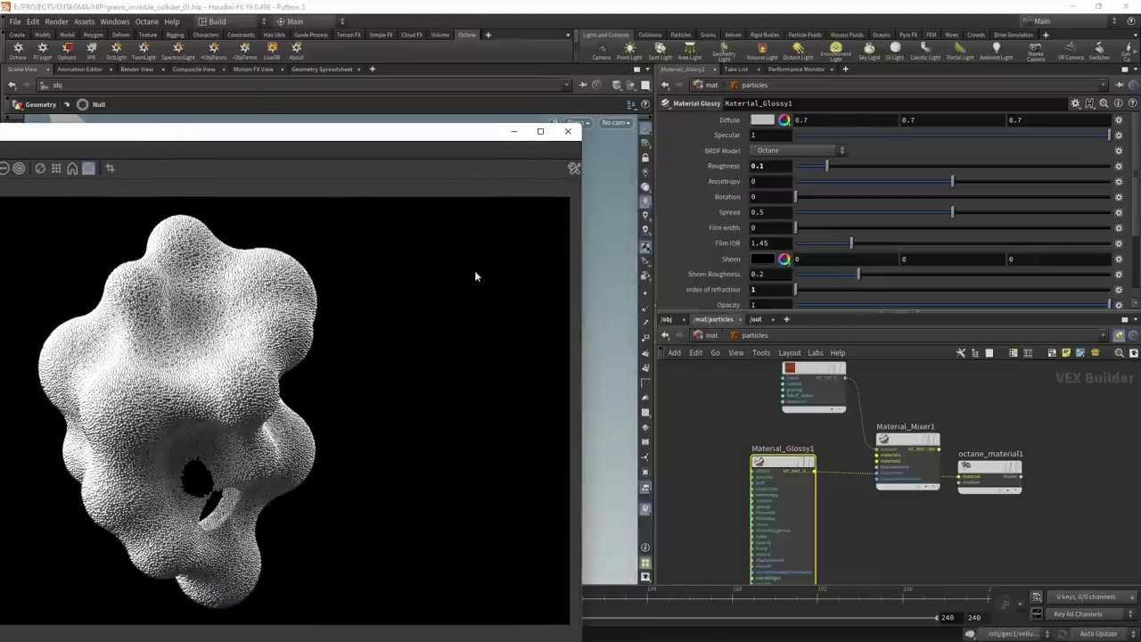
left_click(813, 470)
left_click(877, 460)
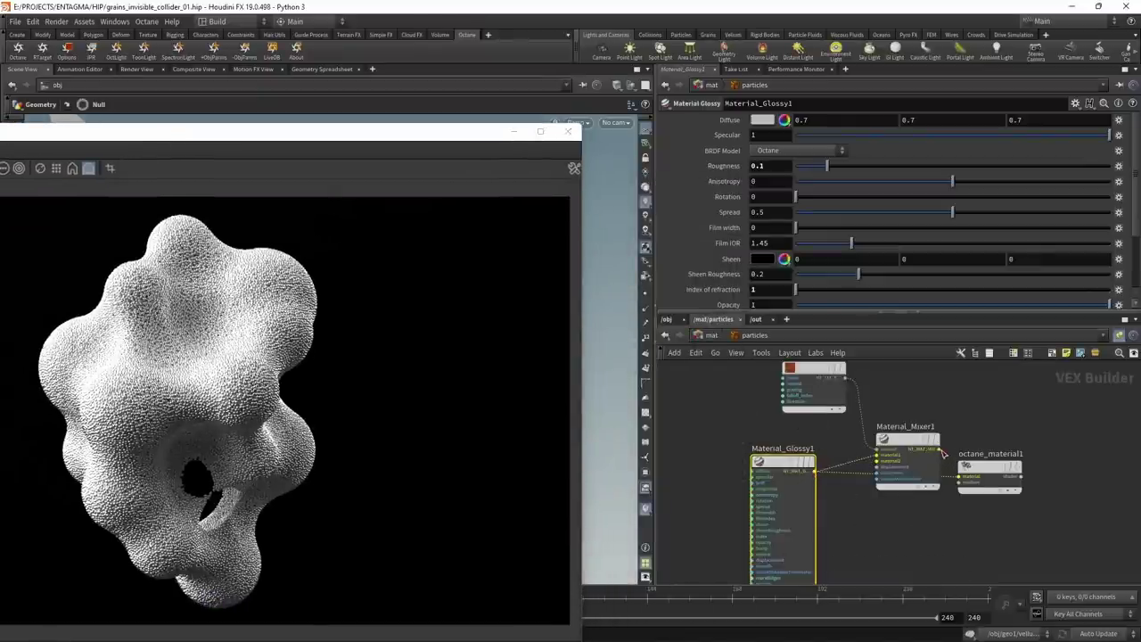
left_click(943, 452)
left_click(960, 477)
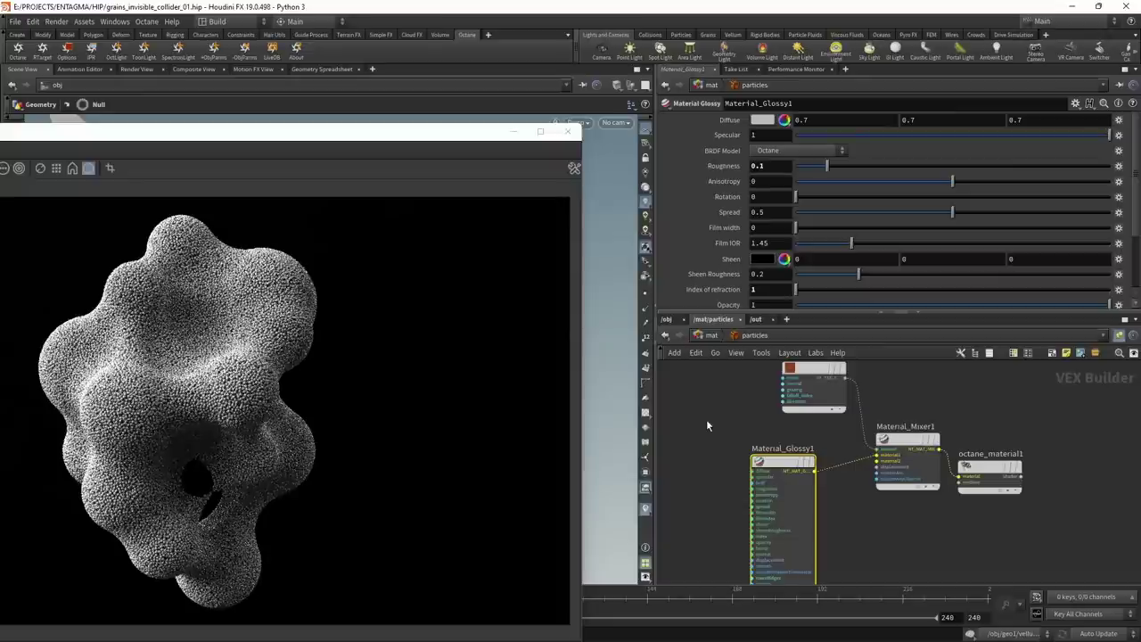
- Add a Material Diffuse node beside the glossy material and connect it to the Material Mixer's material2 input
mouse_move(768, 466)
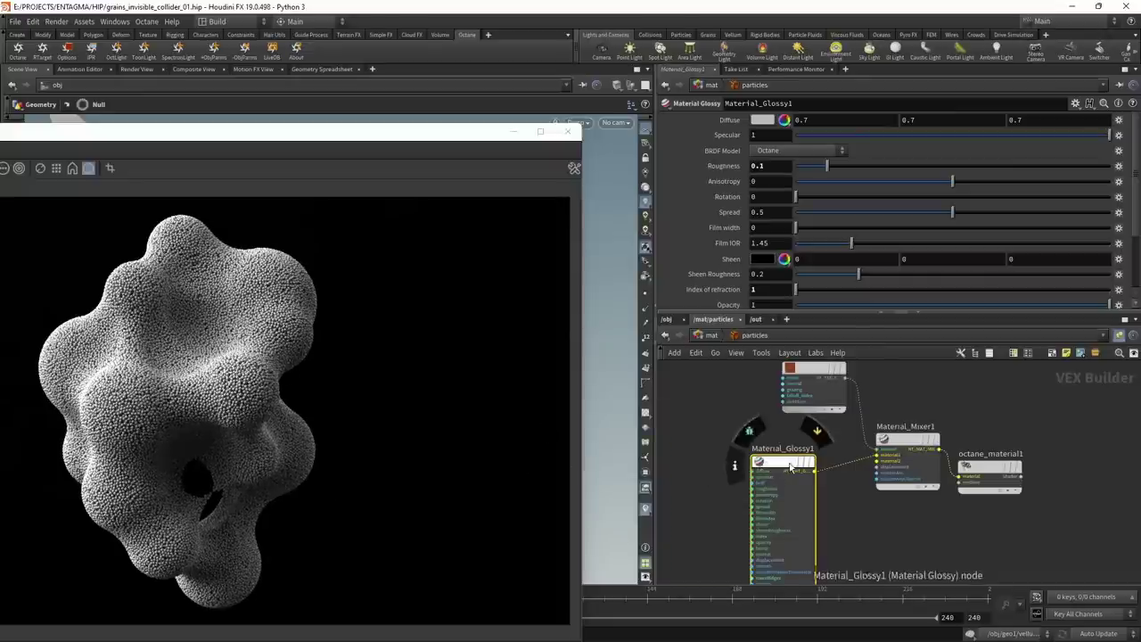
left_click_drag(783, 471, 703, 438)
key("Tab")
type("diff")
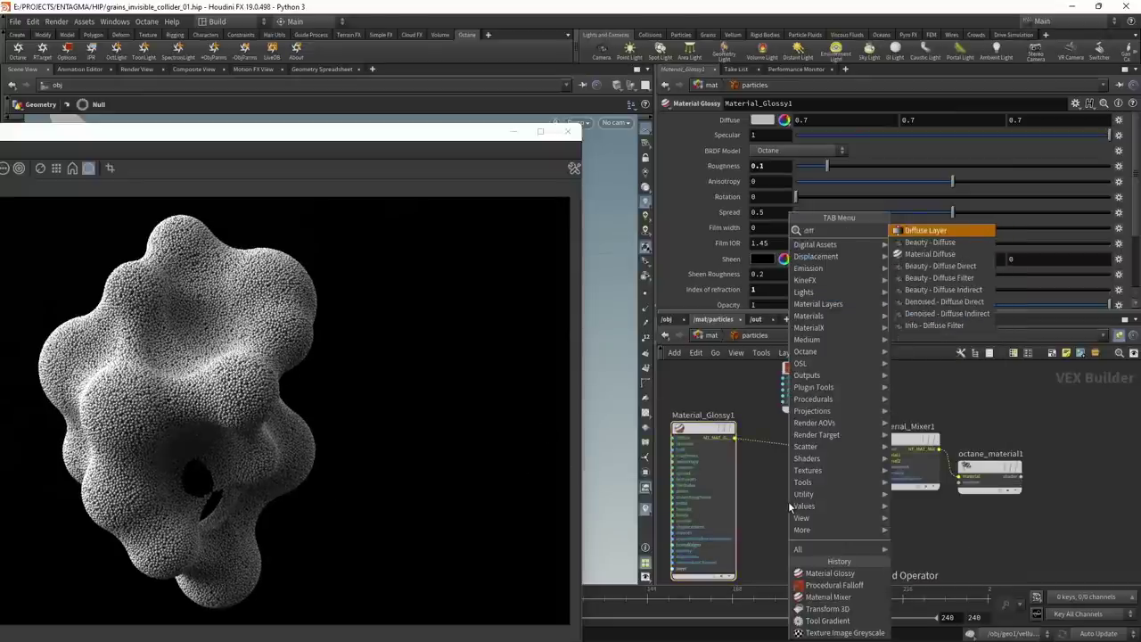
key("Down")
key("Down")
key("Return")
left_click(789, 501)
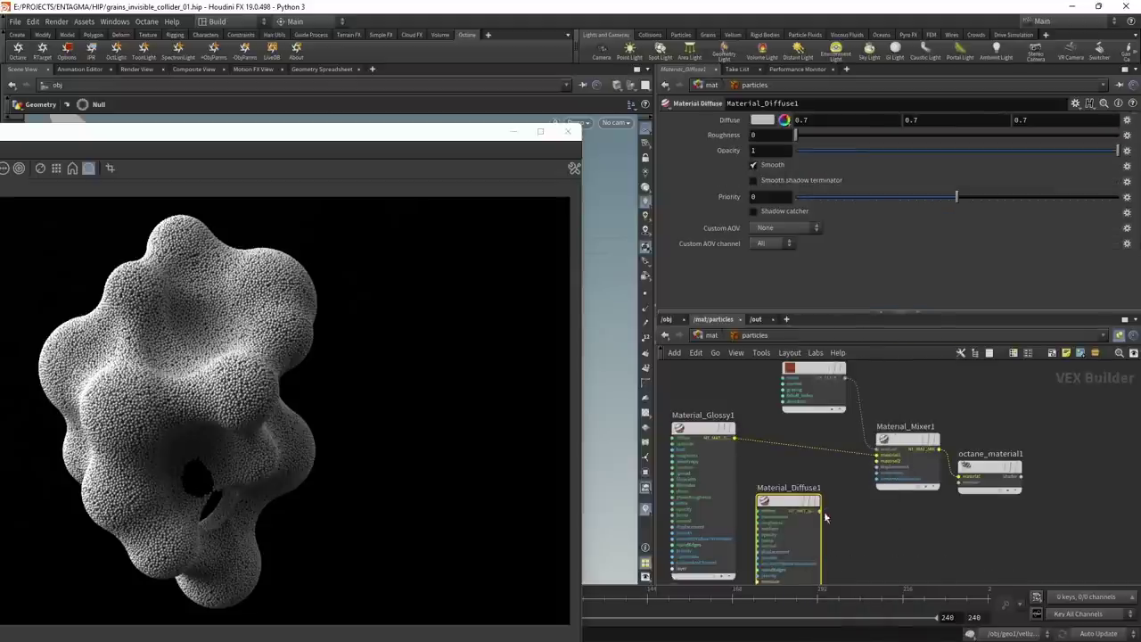
left_click(822, 510)
left_click(879, 460)
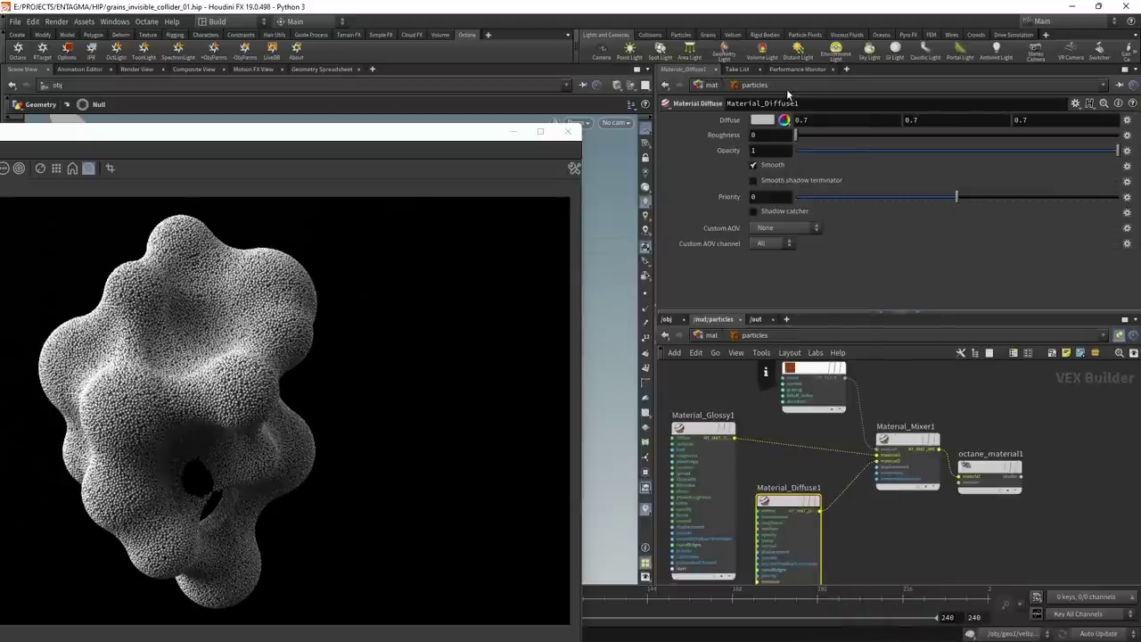
- Set the Material Diffuse node's diffuse color to black
left_click(766, 124)
left_click(713, 114)
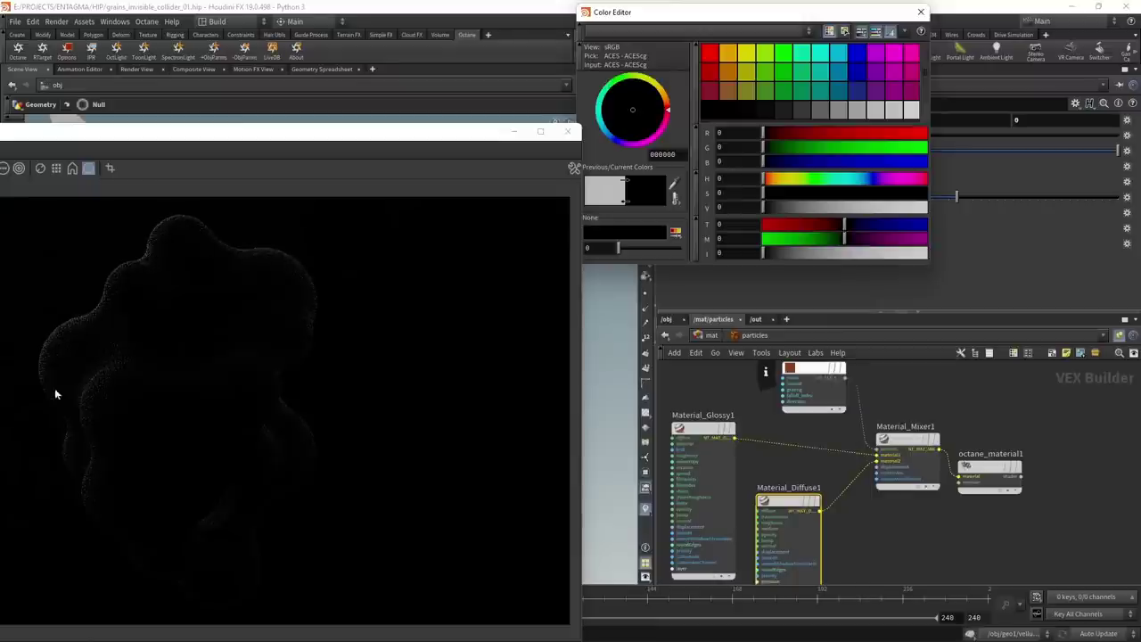
left_click(920, 12)
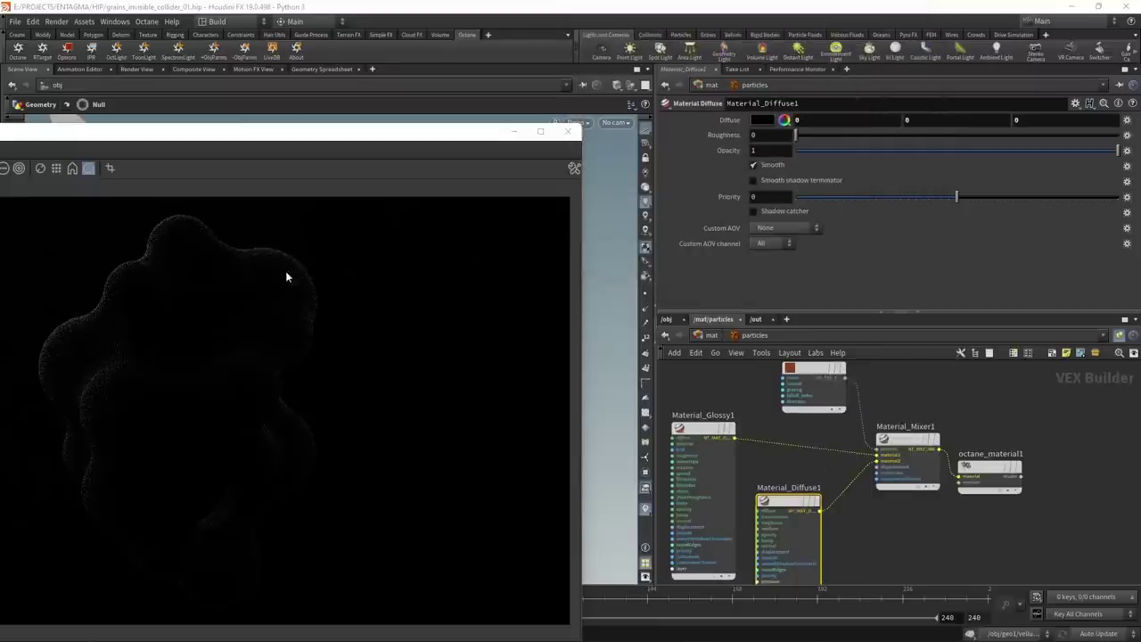
- Try a falloff skew factor of 2 on the Procedural Falloff node and settle on 2.5
left_click(813, 383)
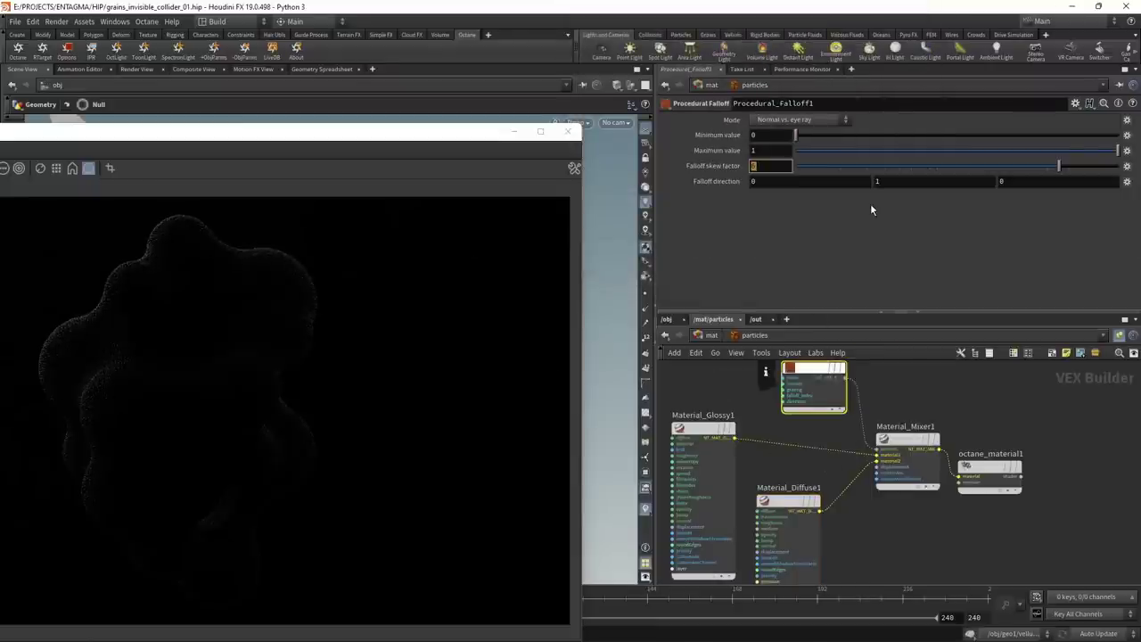
type("2")
key("Return")
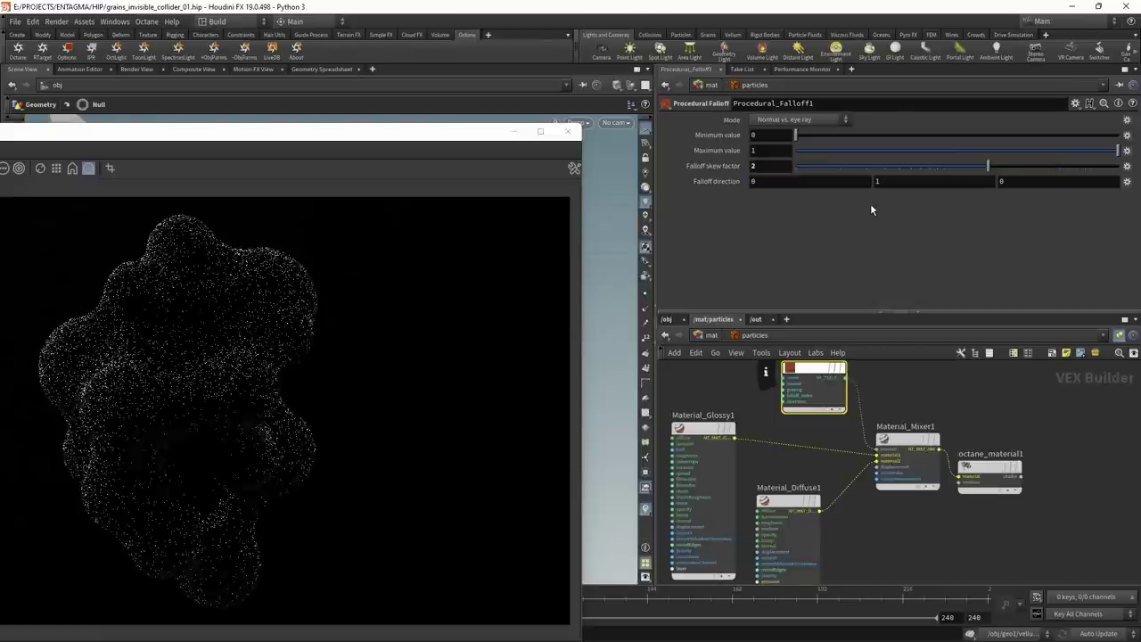
key("l")
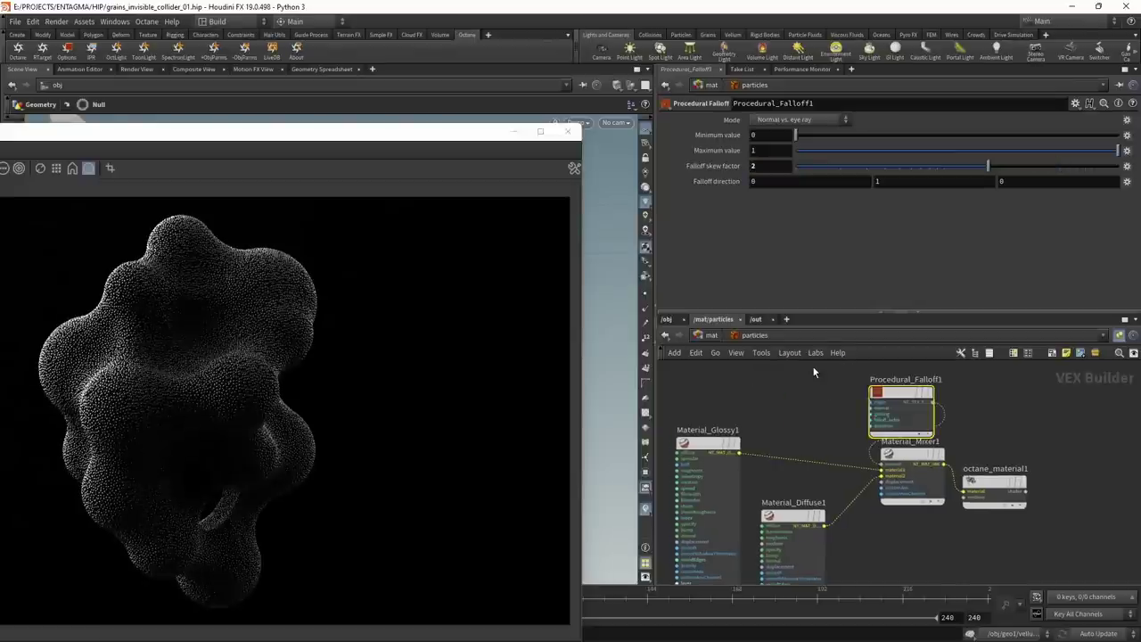
left_click(784, 166)
type(".5")
key("Return")
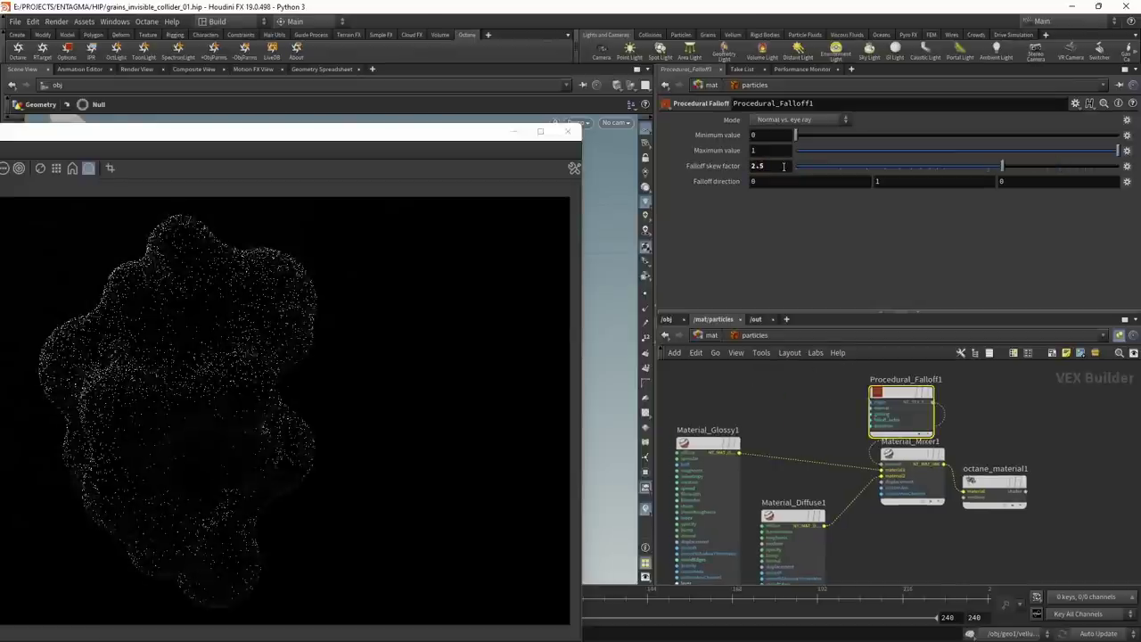
- Rearrange the falloff, glossy and diffuse nodes into a column before the Material Mixer
left_click_drag(900, 412, 793, 444)
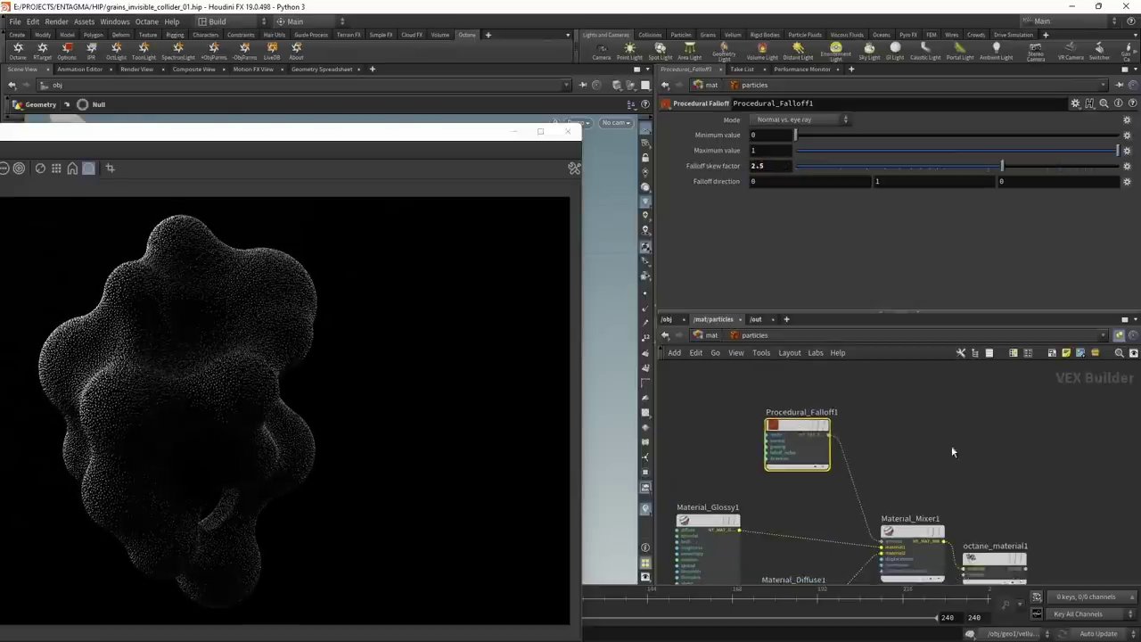
middle_click_drag(894, 560, 907, 406)
middle_click_drag(918, 471, 935, 443)
scroll(943, 423, "down", 3)
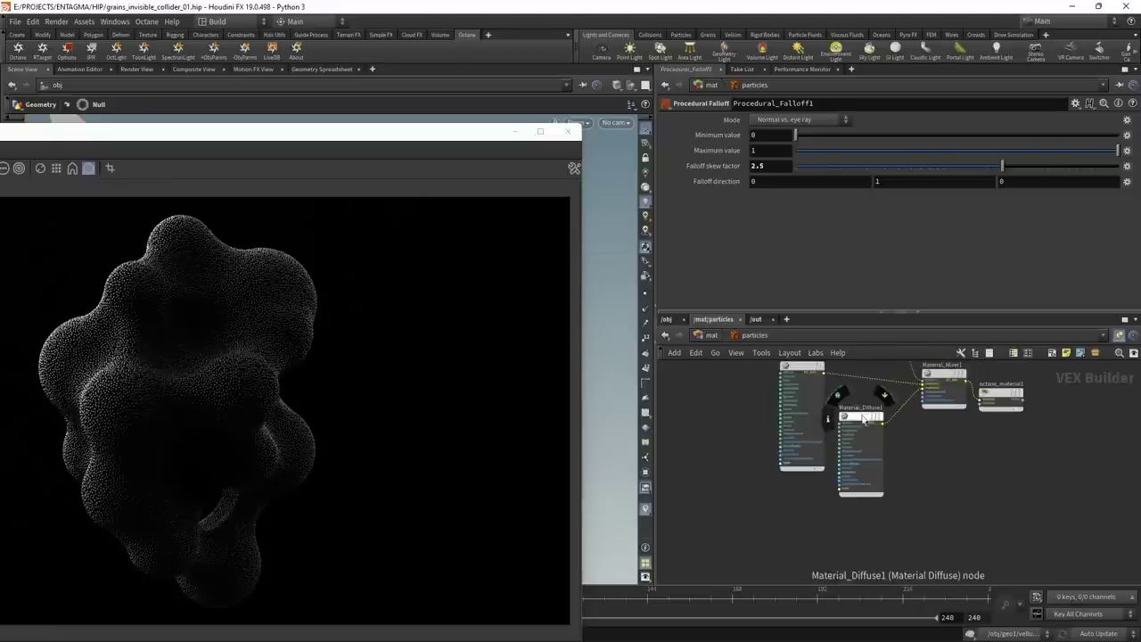
mouse_move(866, 424)
left_mouse_down()
mouse_move(868, 454)
mouse_move(866, 440)
left_mouse_up()
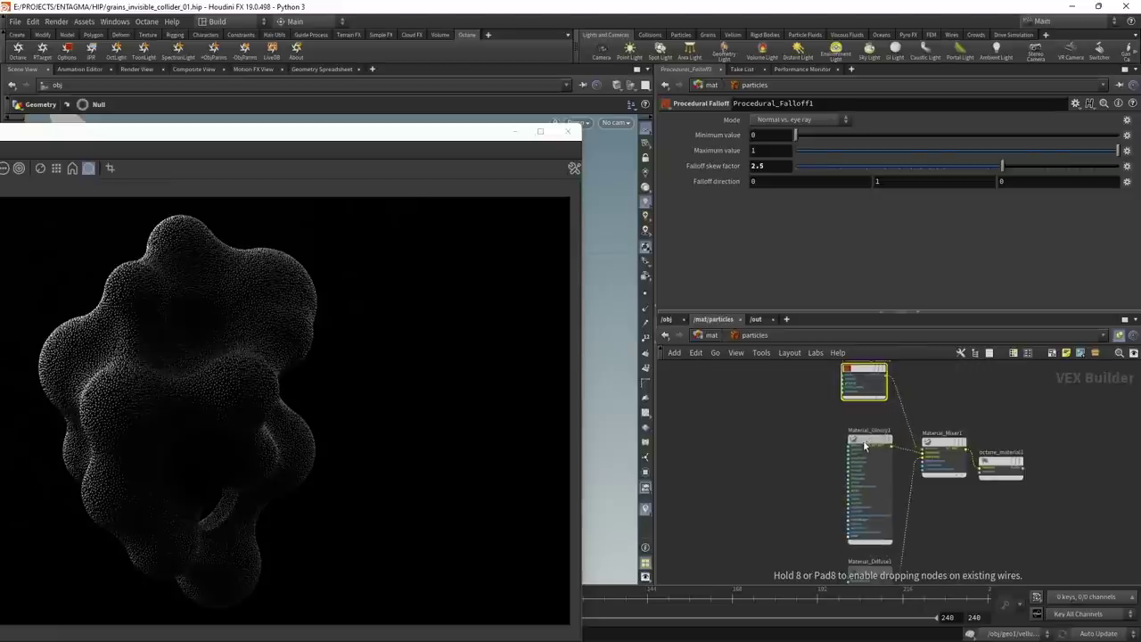
middle_click_drag(778, 472, 779, 402)
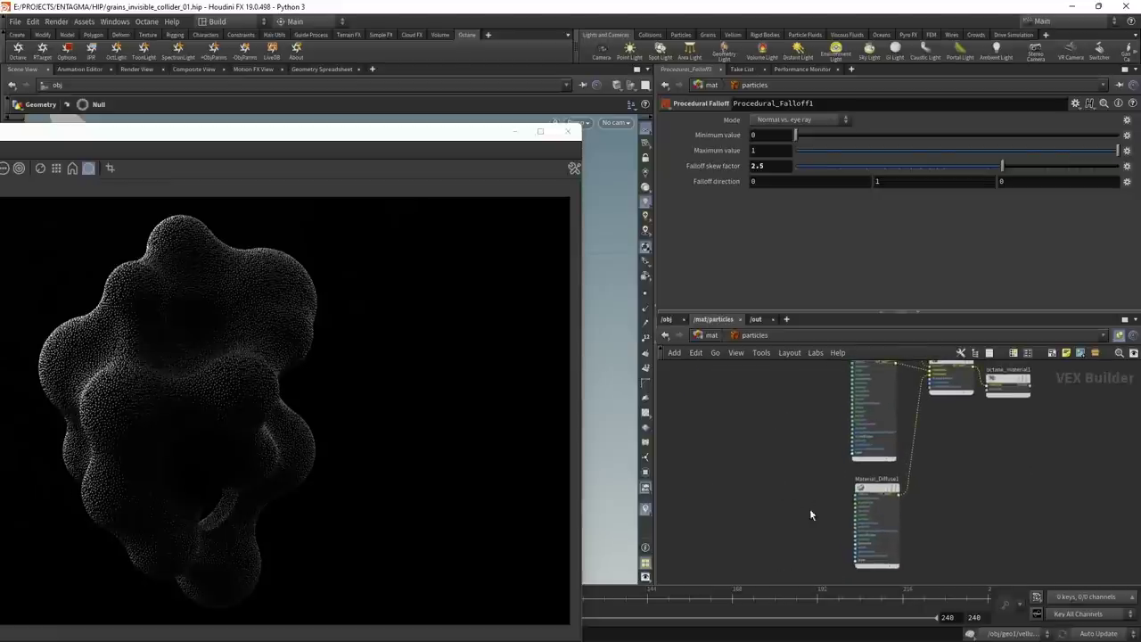
- Add a Float Vertex Attribute node near the diffuse material and set its attribute name to stress
key("f")
key("Tab")
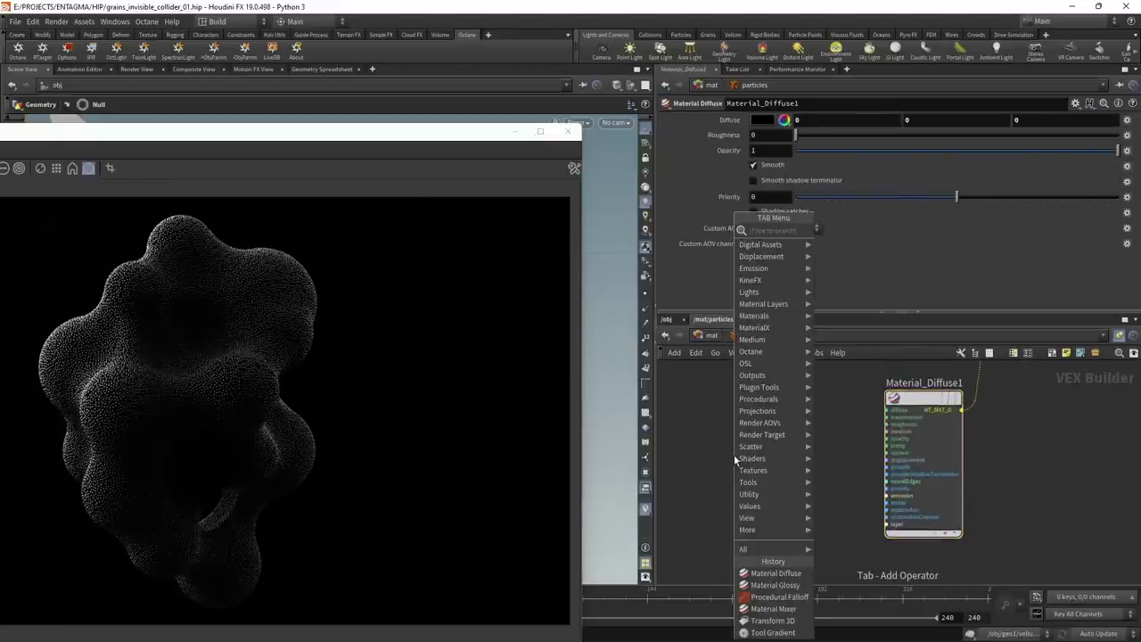
type("att")
key("Down")
key("Return")
left_click(734, 454)
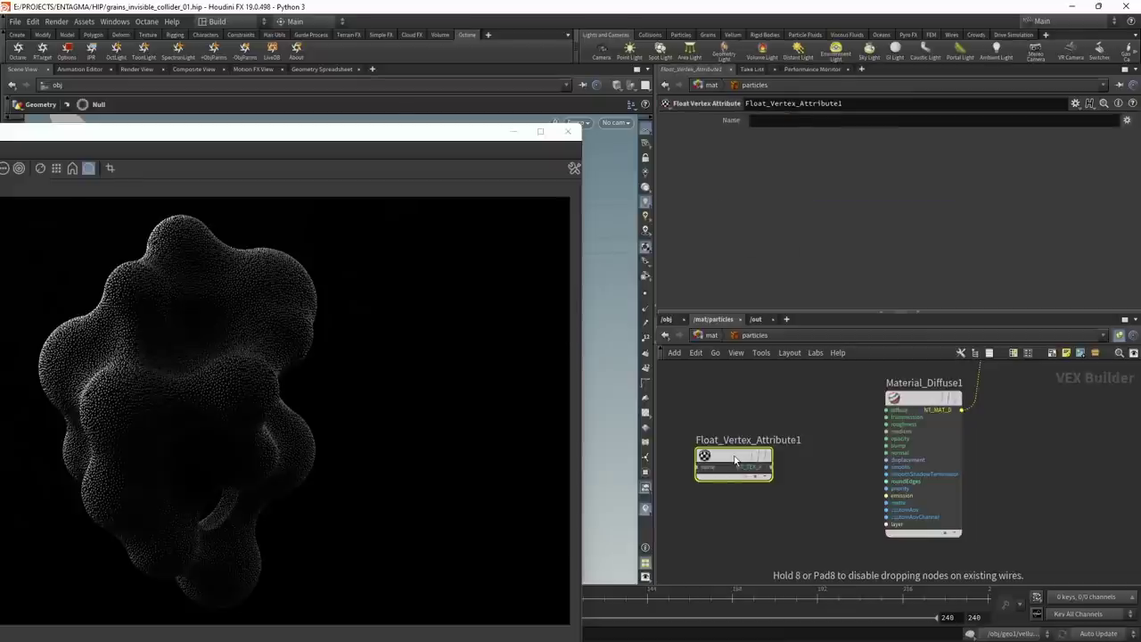
left_click(760, 120)
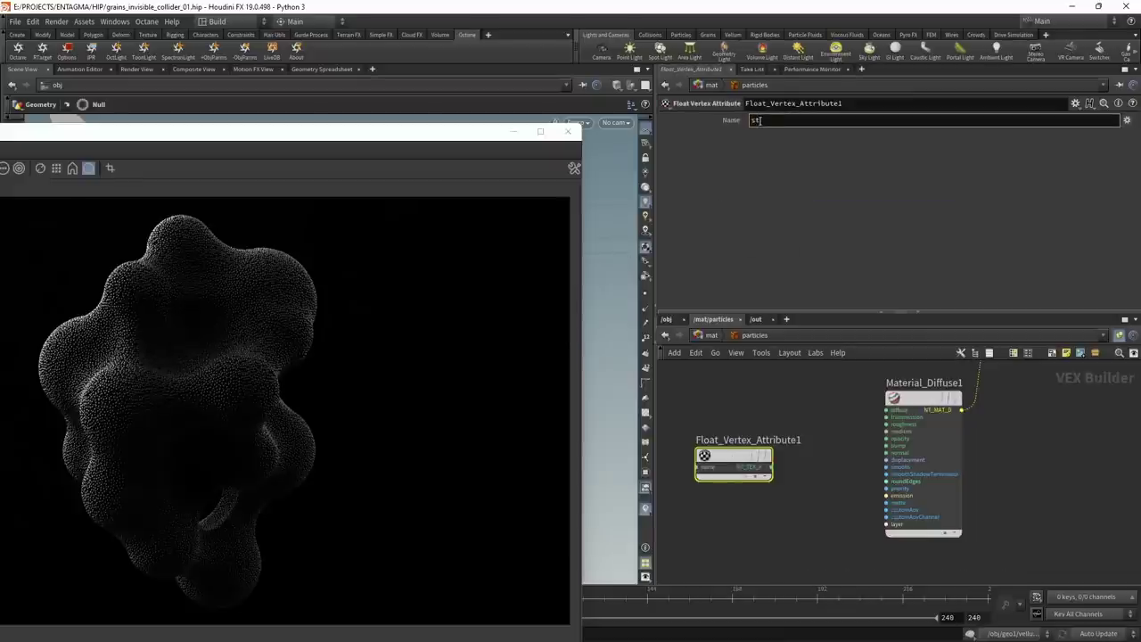
key("Return")
- Add a Tool Gradient node between the Float Vertex Attribute and Material Diffuse nodes, making room for it
middle_click_drag(851, 497, 983, 517)
left_click_drag(869, 484, 718, 455)
key("Tab")
type("grad")
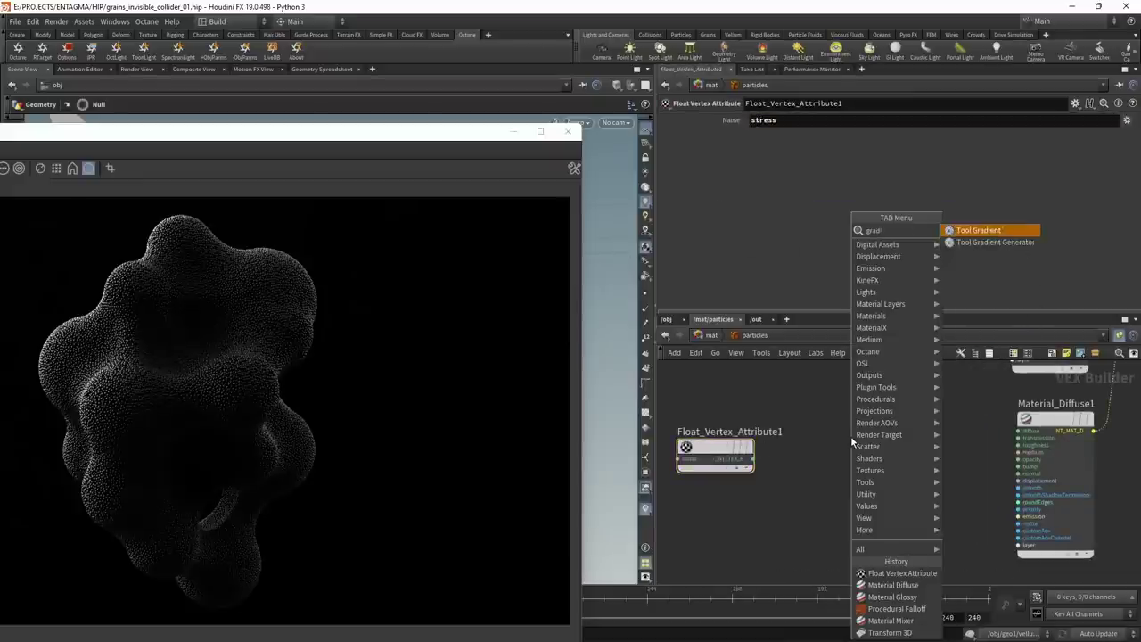
key("Return")
left_click(851, 436)
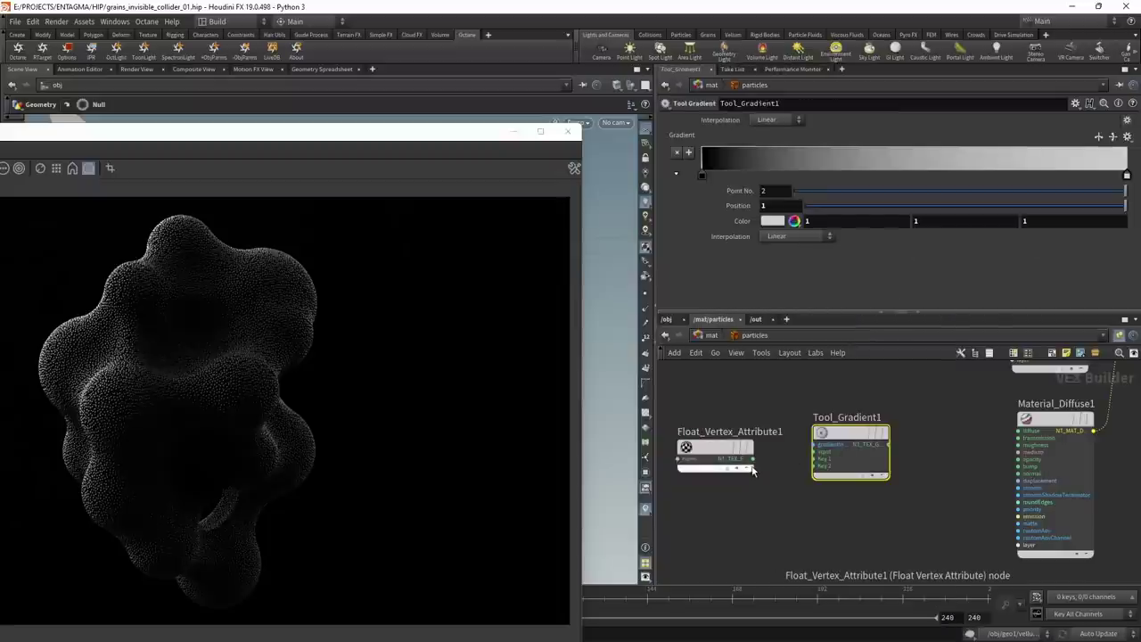
- Wire the Float Vertex Attribute into the gradient's input and the gradient into the diffuse material's diffuse input
left_click_drag(754, 458, 829, 455)
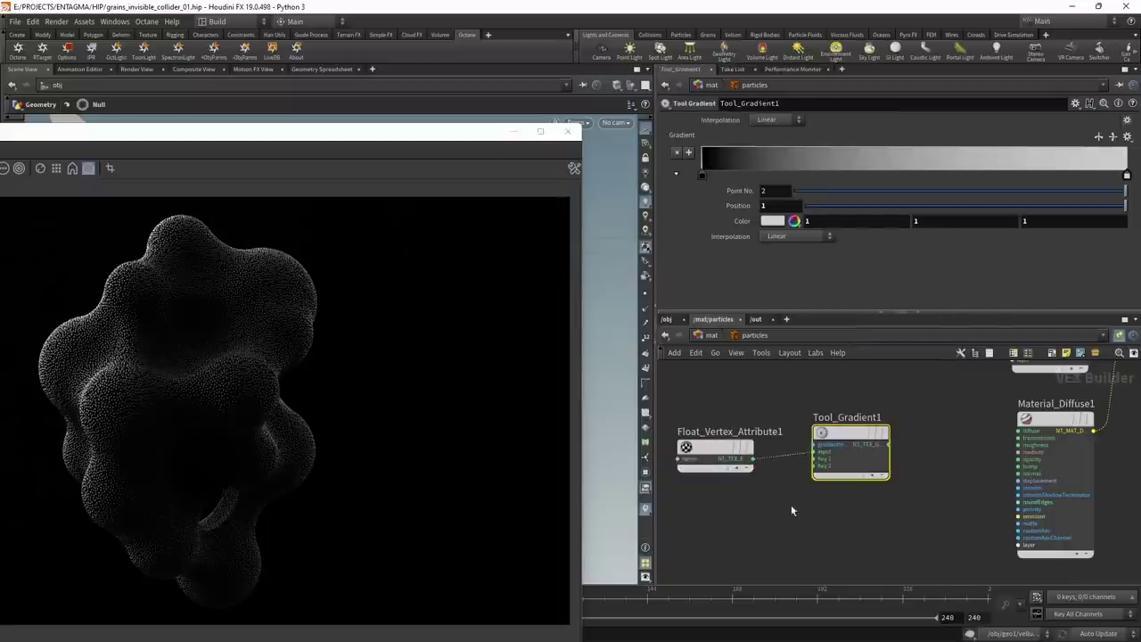
left_click(891, 450)
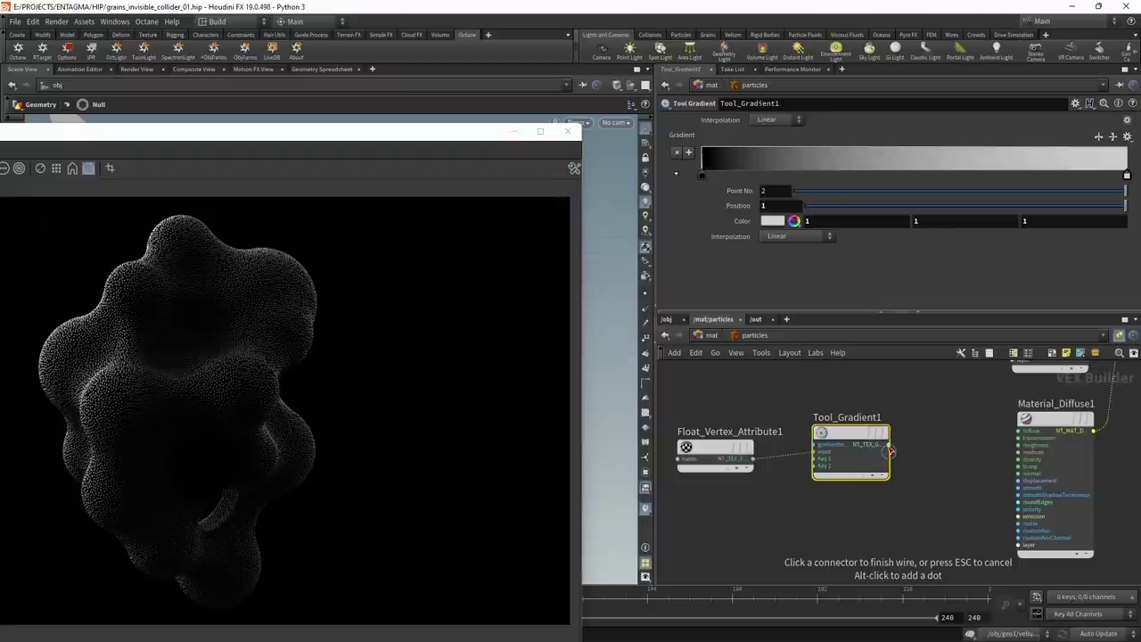
left_click(1018, 431)
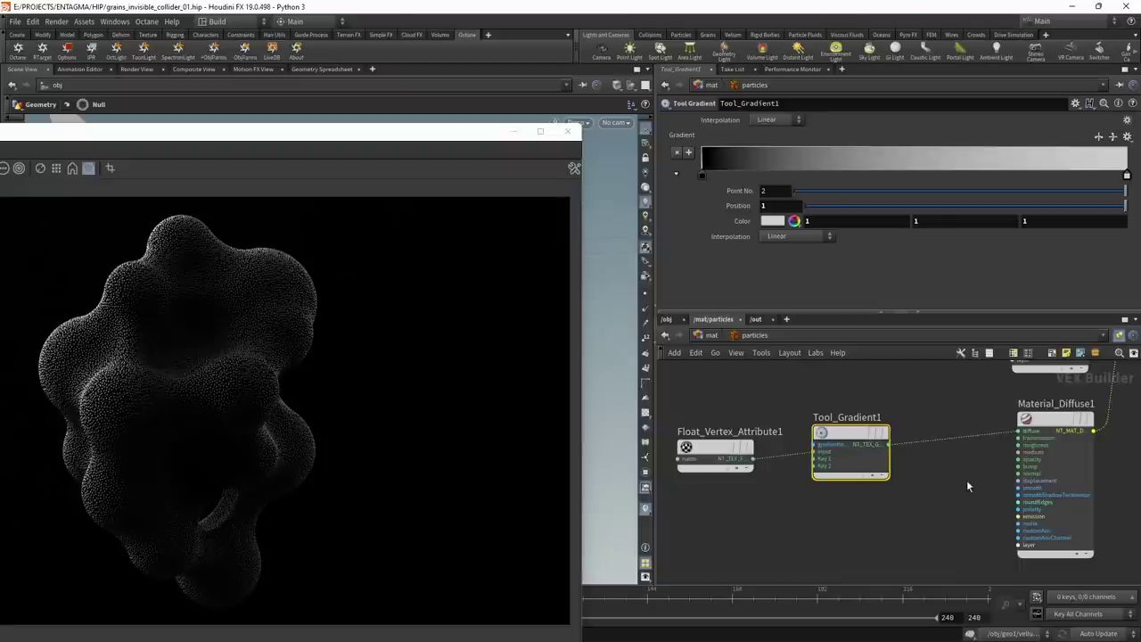
- Bring the whole IPR window into view, go to frame 144 and restart the IPR render
left_click_drag(93, 137, 255, 145)
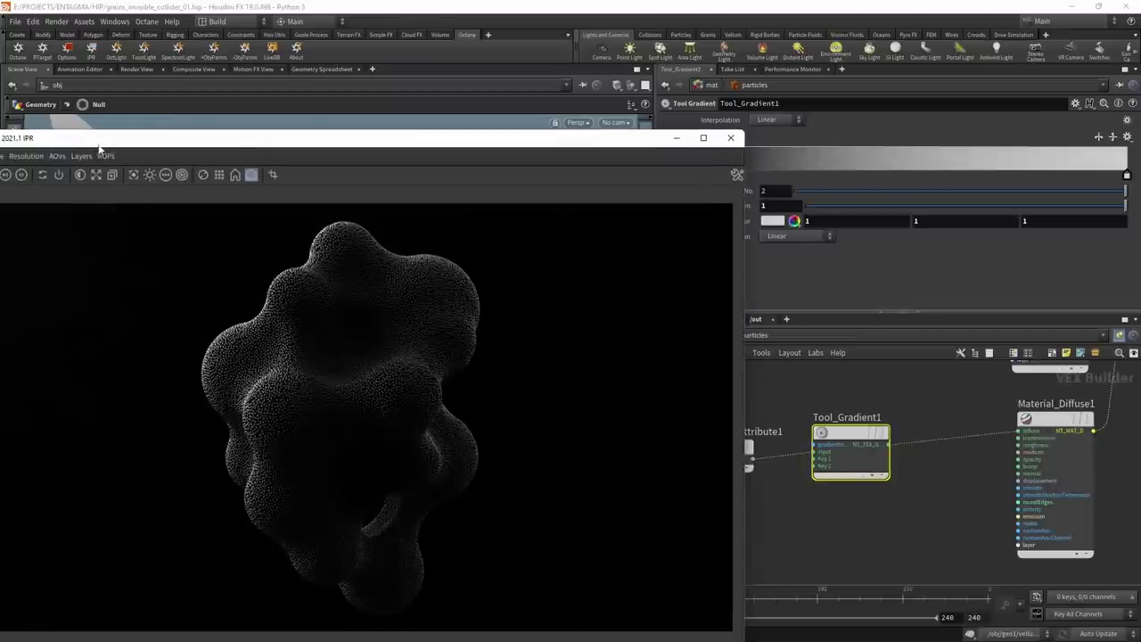
left_click_drag(98, 145, 220, 135)
left_click_drag(367, 138, 572, 53)
left_click_drag(659, 591, 647, 592)
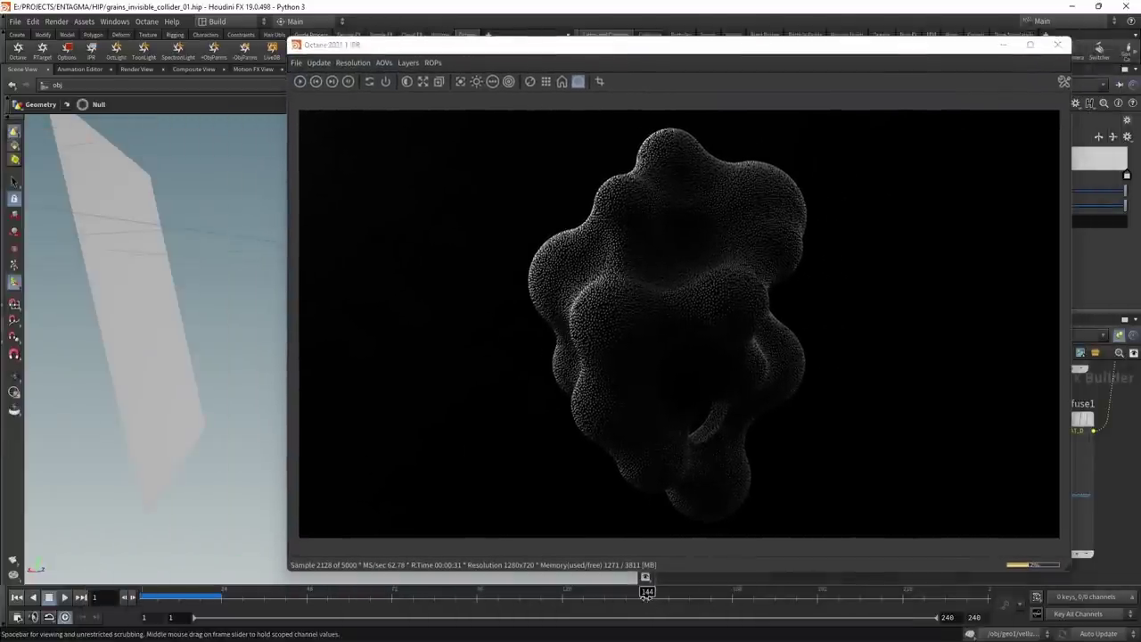
left_click(301, 83)
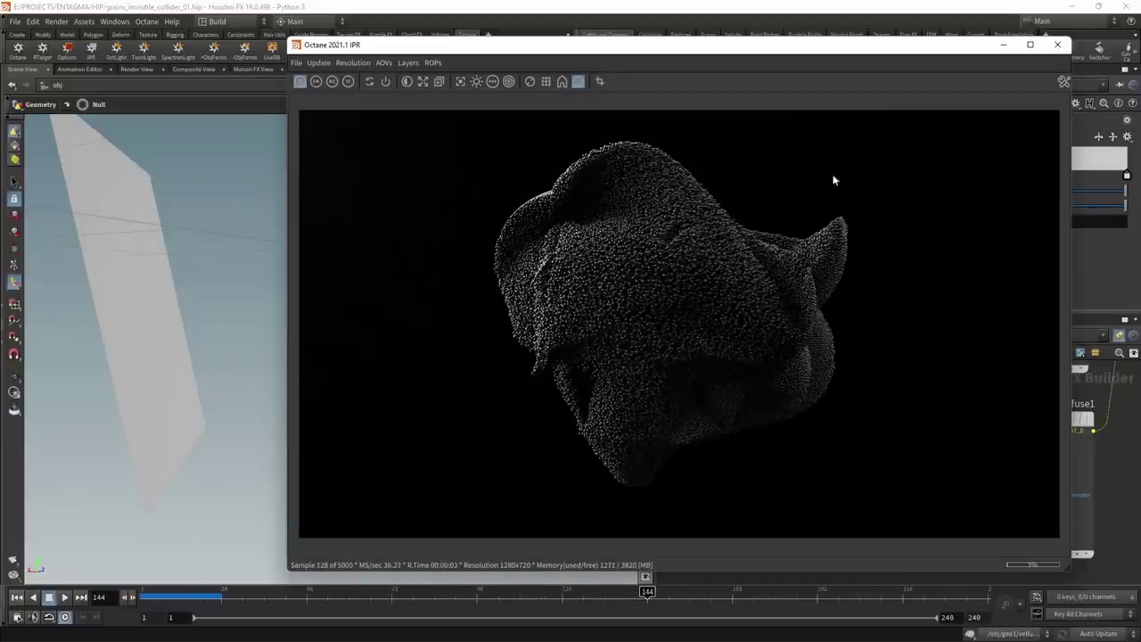
- Add a Tool Range node between the Float Vertex Attribute and Tool Gradient nodes, spreading them apart to make room
left_click_drag(805, 58, 444, 51)
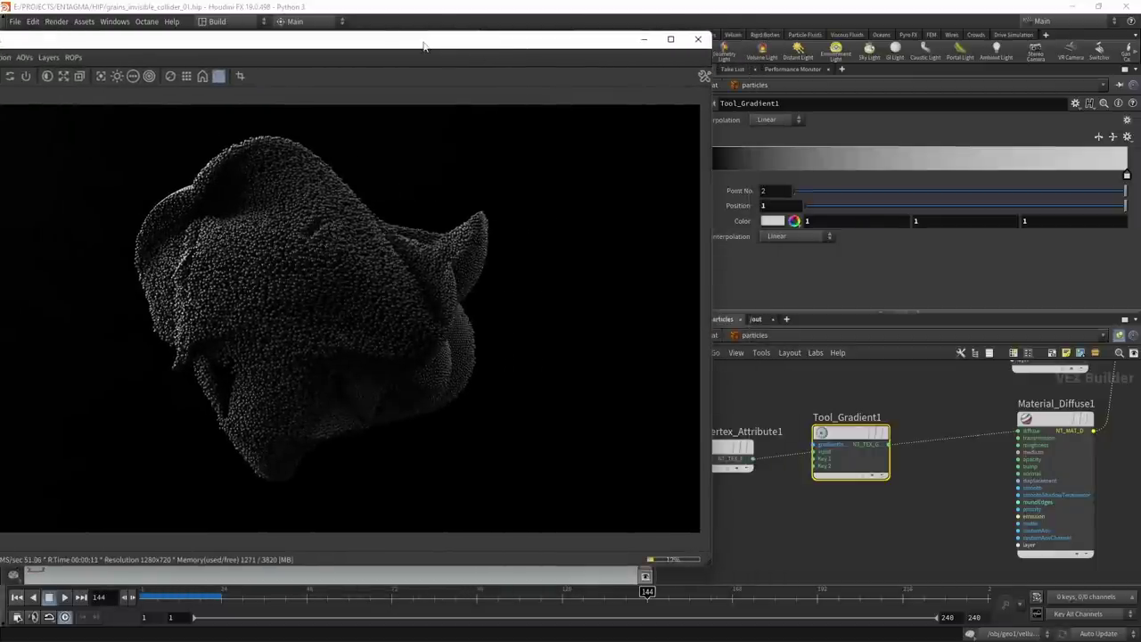
middle_click_drag(821, 524, 916, 548)
left_click_drag(952, 466, 1017, 459)
key("Tab")
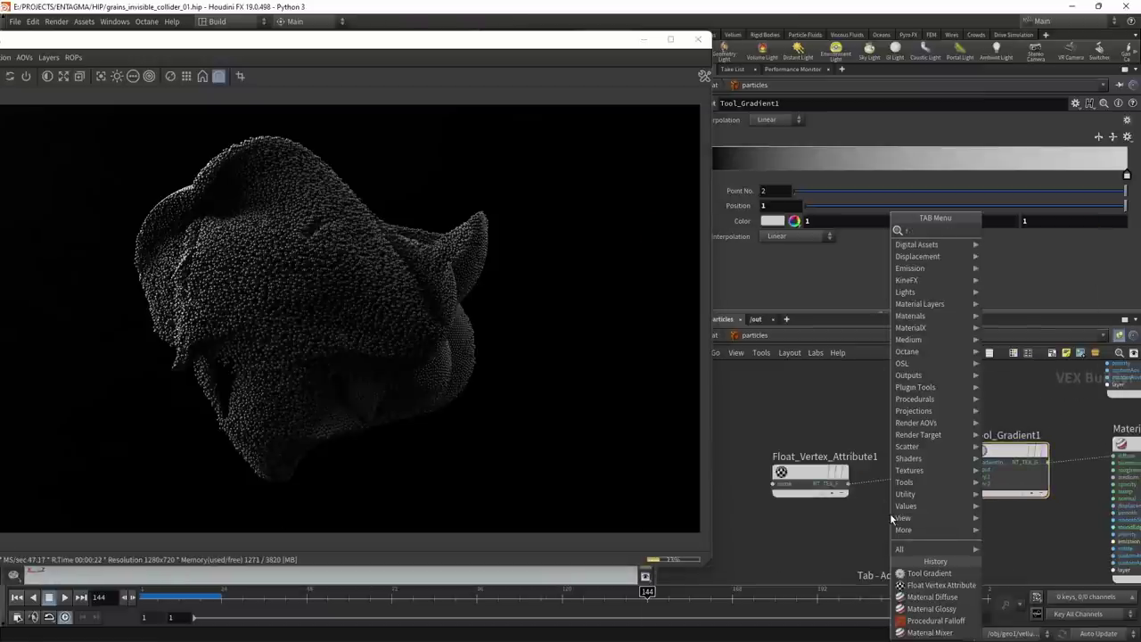
type("rang")
key("Return")
left_click(890, 512)
left_click_drag(805, 474, 765, 426)
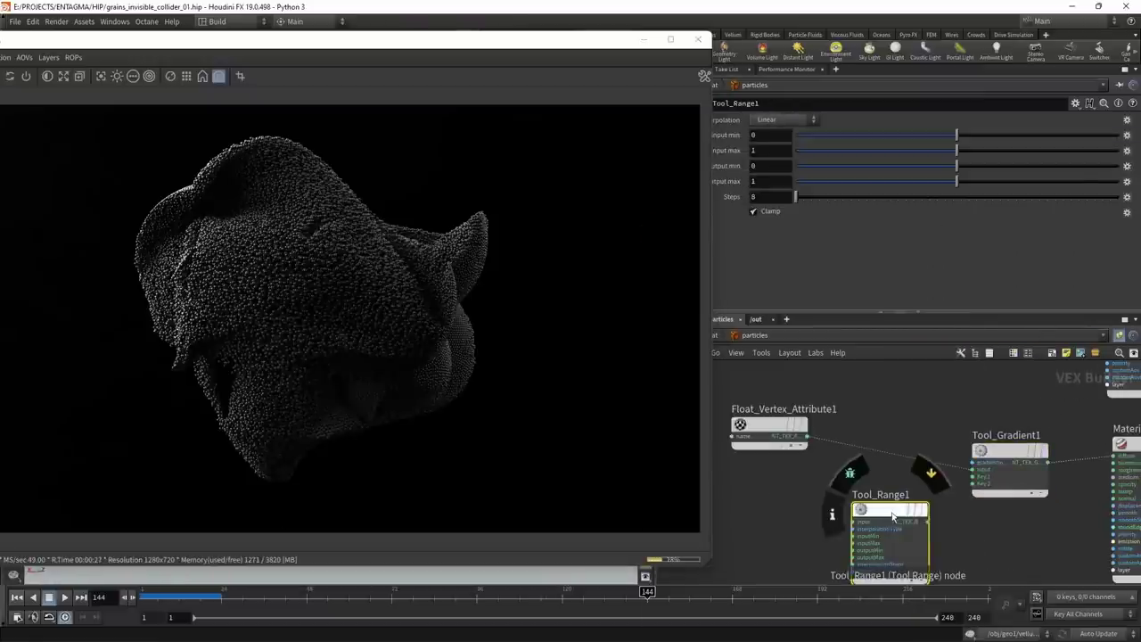
- Connect the Tool Range node between the Float Vertex Attribute and Tool Gradient nodes and line the three up
left_click_drag(894, 516, 897, 454)
left_click_drag(764, 428, 780, 455)
left_click(1026, 451)
left_click(905, 450)
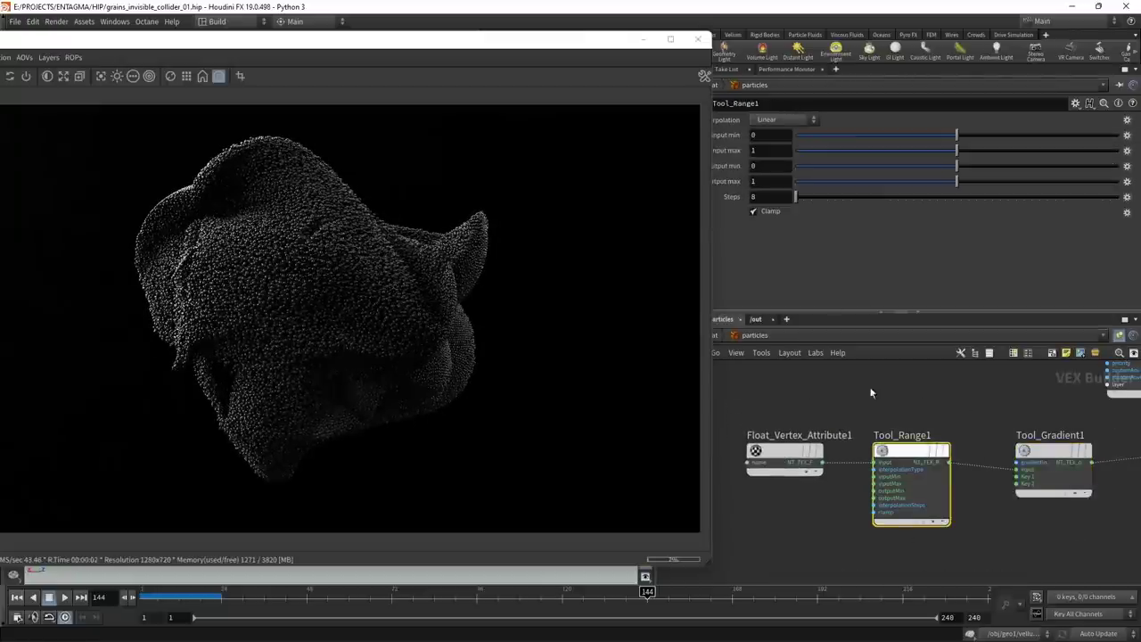
- Set the Tool Range node's input maximum to 0.3
double_click(761, 151)
type("0.")
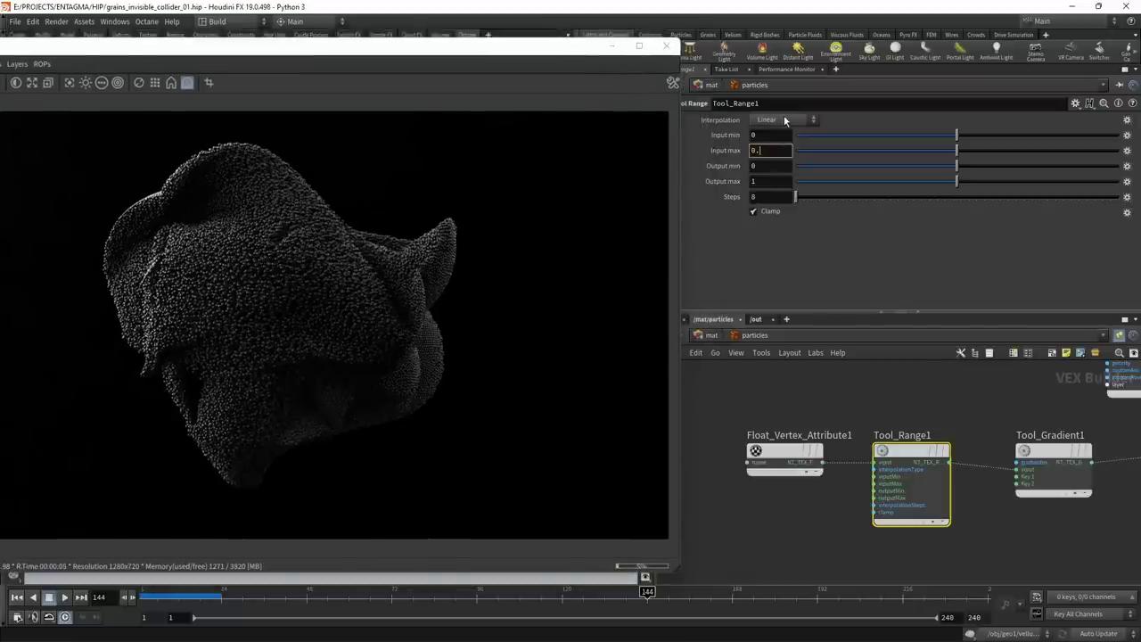
type("3")
key("Return")
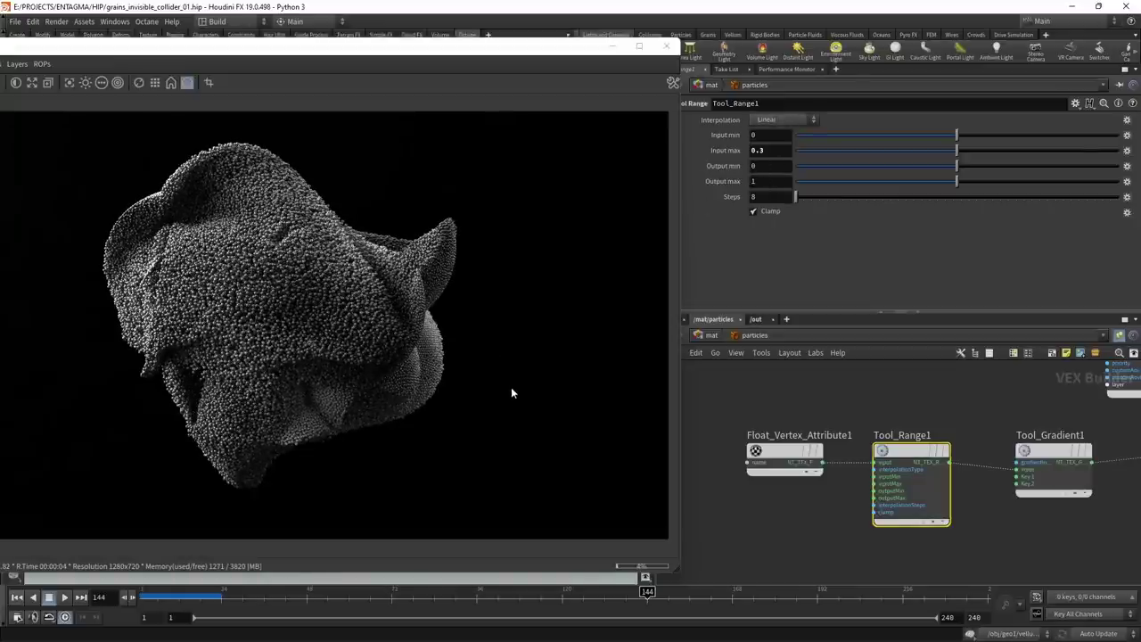
- Add two intermediate keys to the Tool Gradient and color the one at about 0.31 blue (0, 0.5, 1)
left_click(1034, 450)
left_click_drag(568, 50, 519, 59)
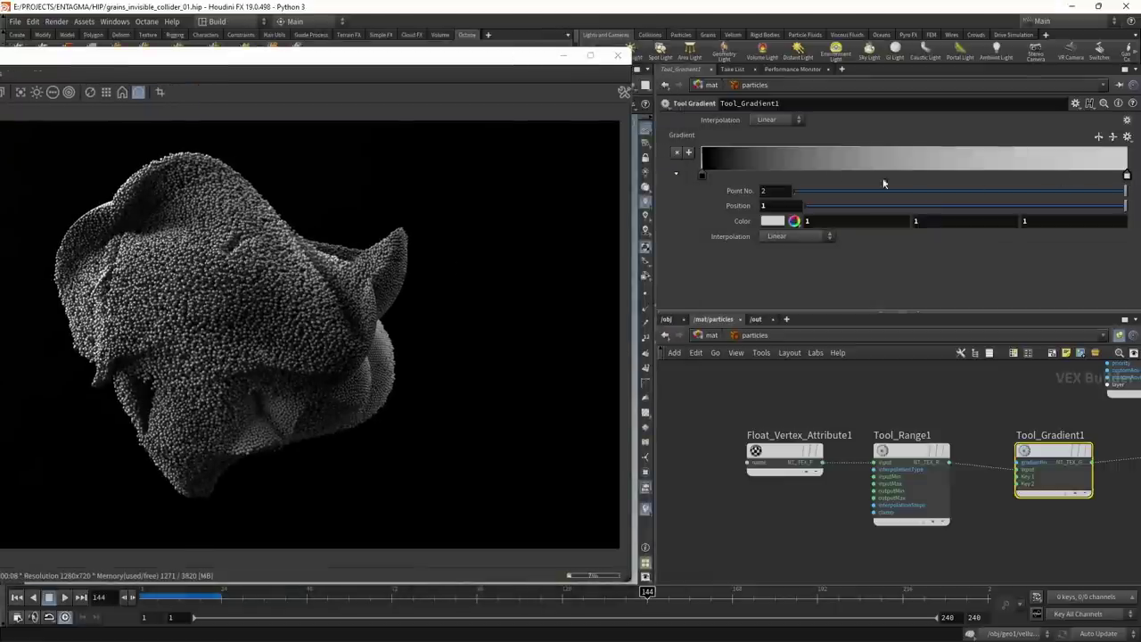
left_click(834, 166)
left_click(1003, 166)
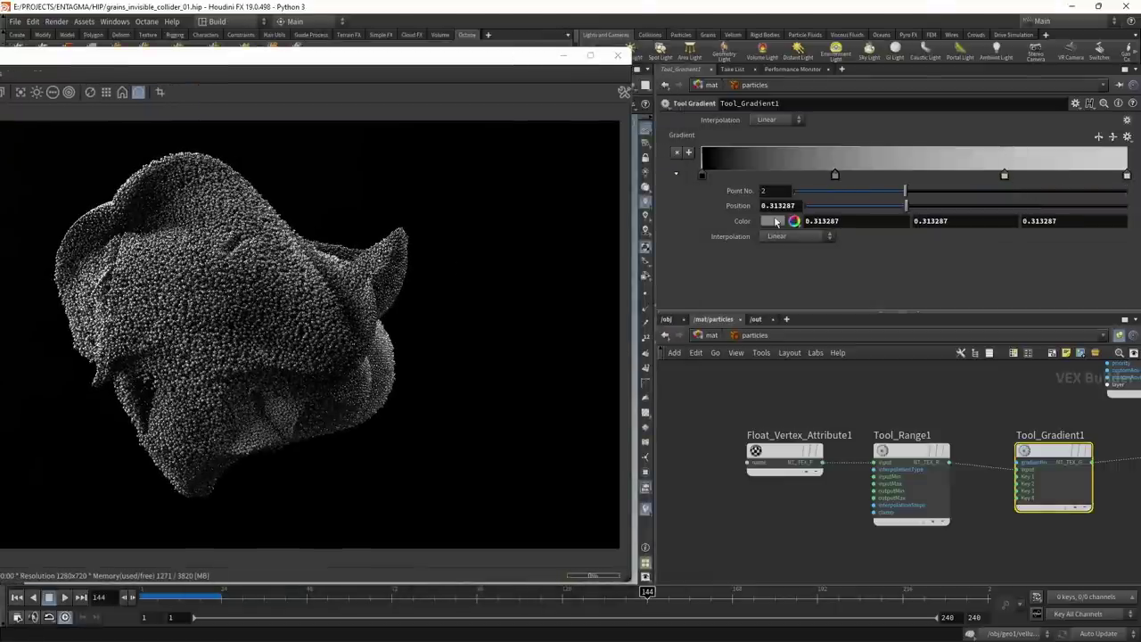
left_click(795, 220)
left_click(859, 51)
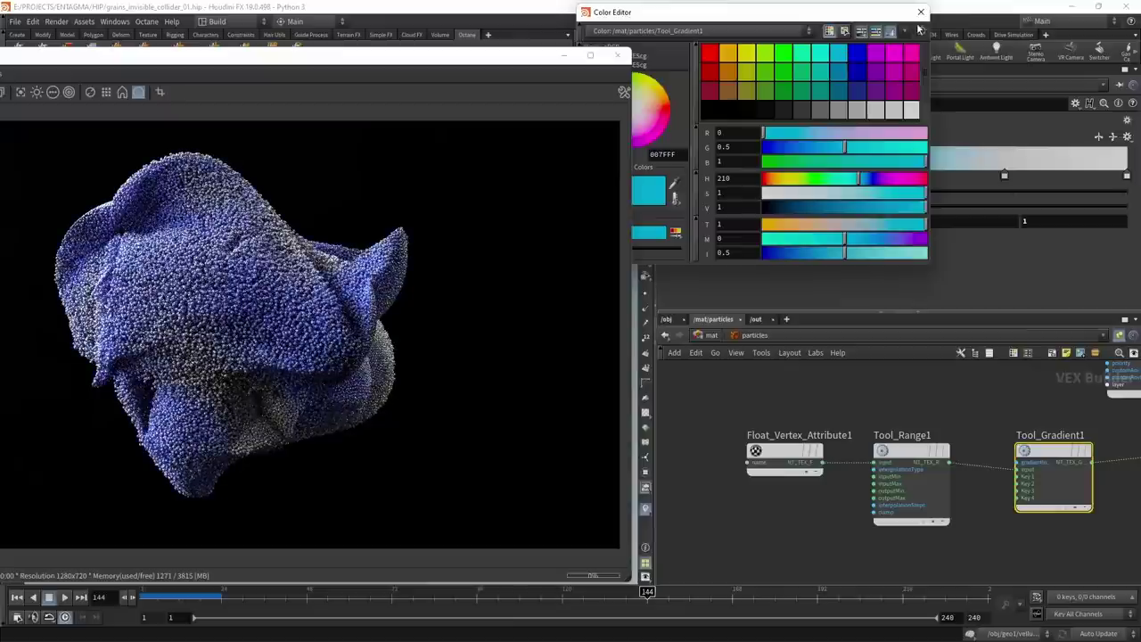
left_click(921, 11)
- Move the third gradient key to about 0.65 and tint the last key pale red with a hue of 5
left_click(984, 176)
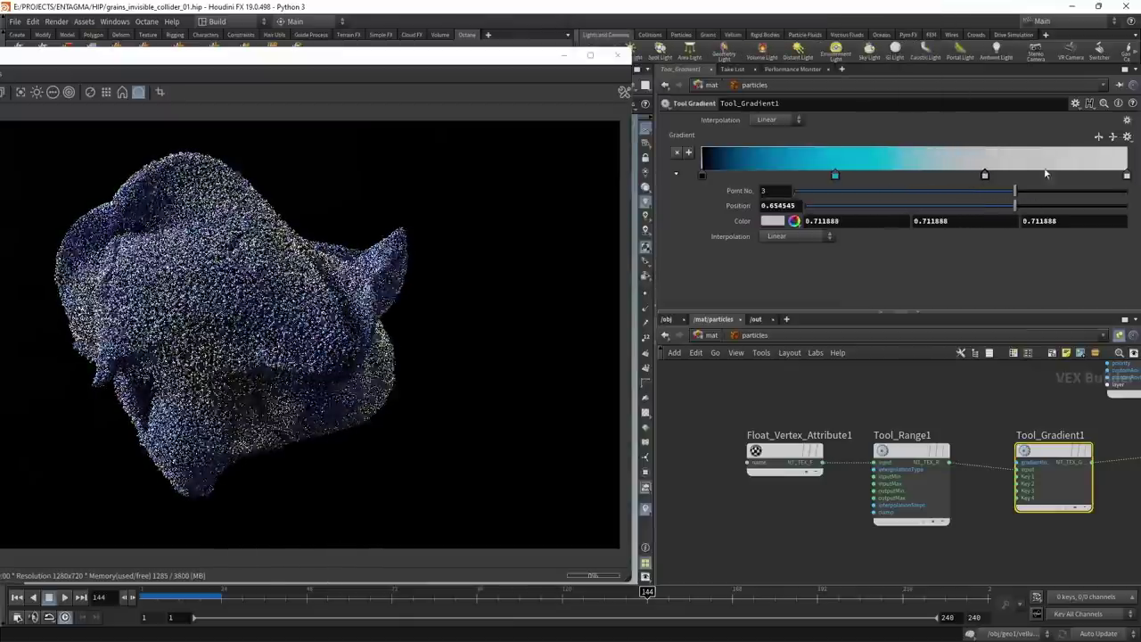
left_click(1127, 176)
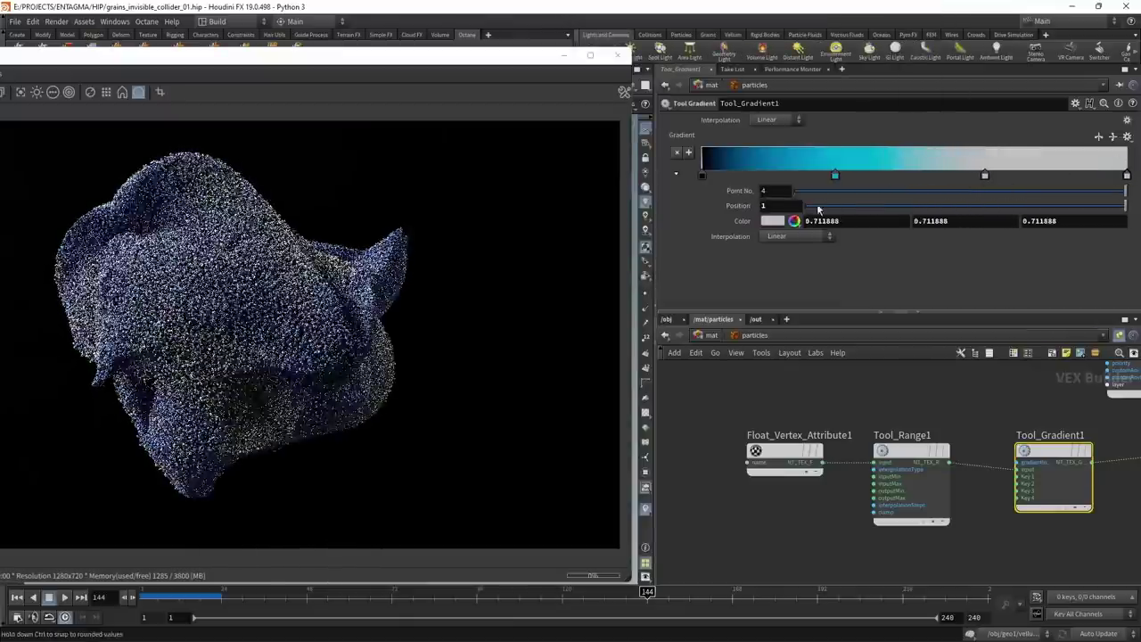
left_click(795, 220)
left_click(766, 180)
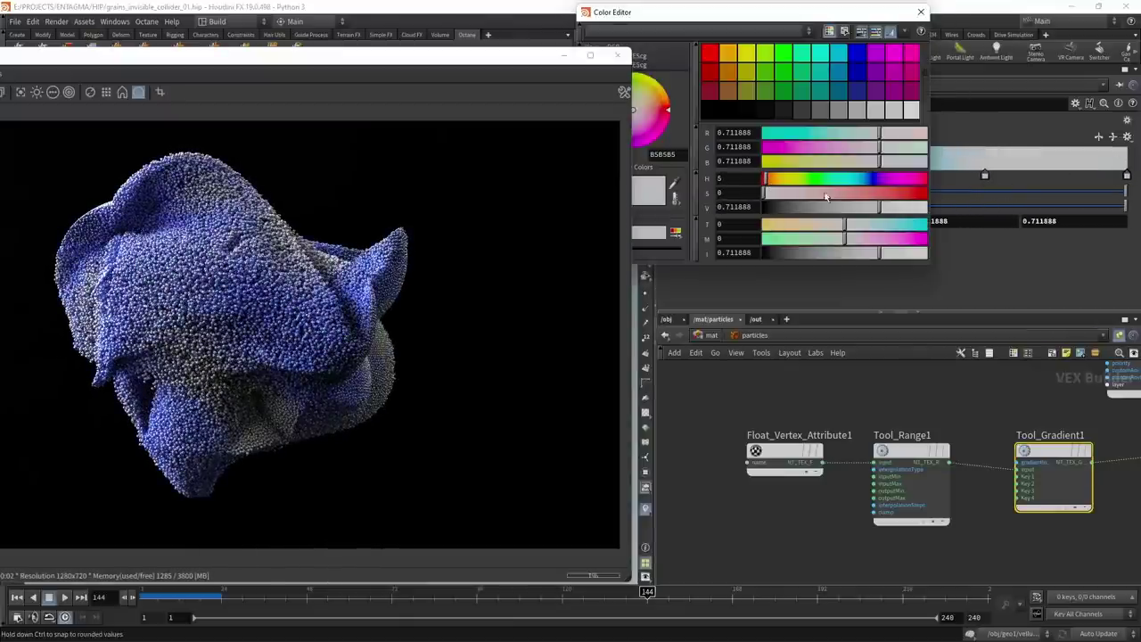
left_click_drag(826, 193, 862, 192)
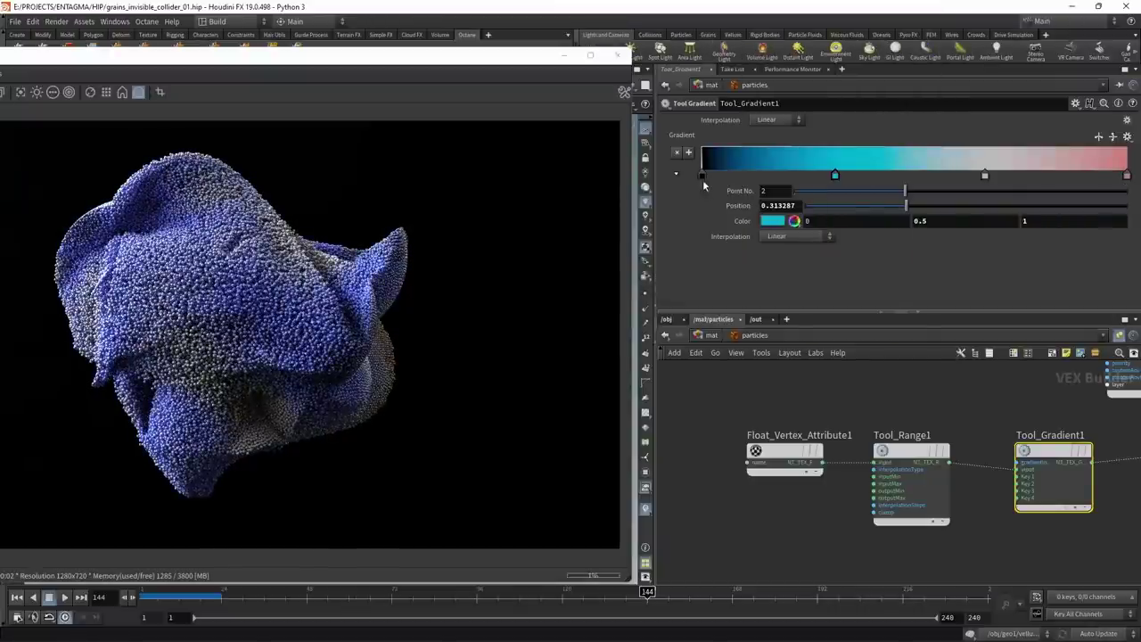
- Shift the black, blue and light grey gradient keys toward the red end, with the blue key at about 0.466
left_click_drag(704, 180, 765, 177)
left_click_drag(836, 176, 890, 177)
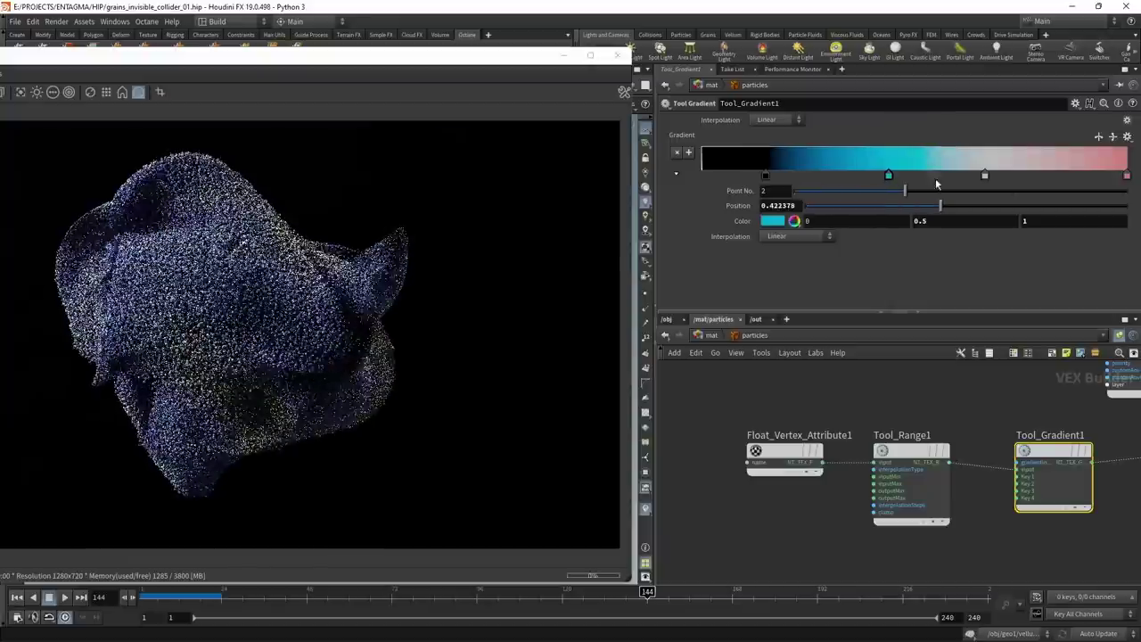
left_click_drag(985, 176, 1038, 176)
left_click(890, 177)
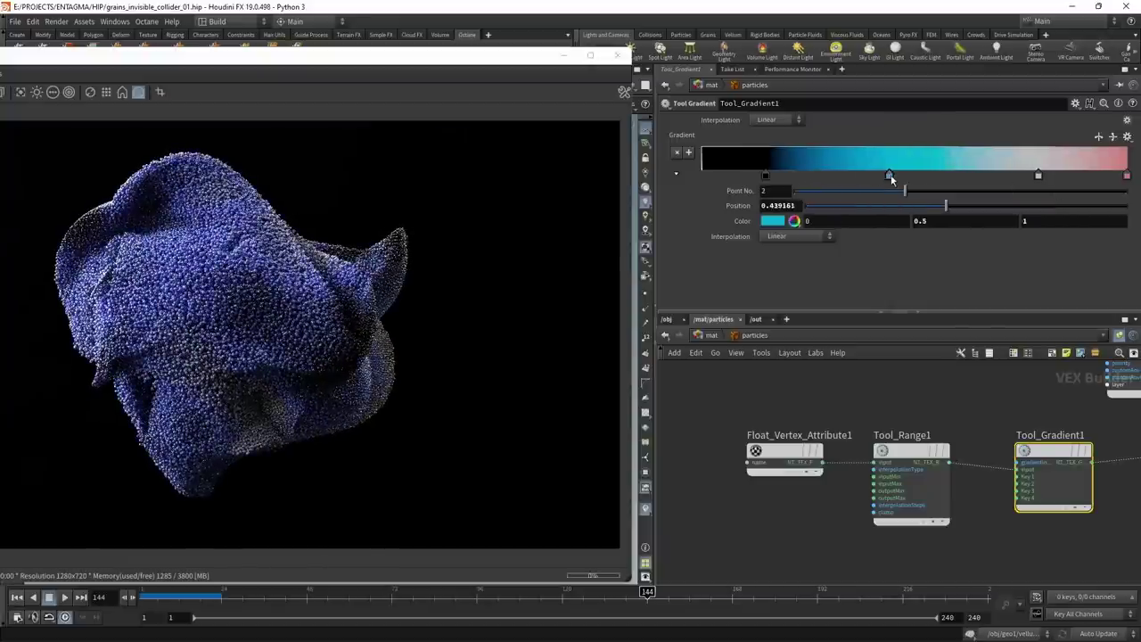
- Recolor the blue gradient key to a softer blue (0.328, 0.5296, 1) and save the scene
left_click(769, 223)
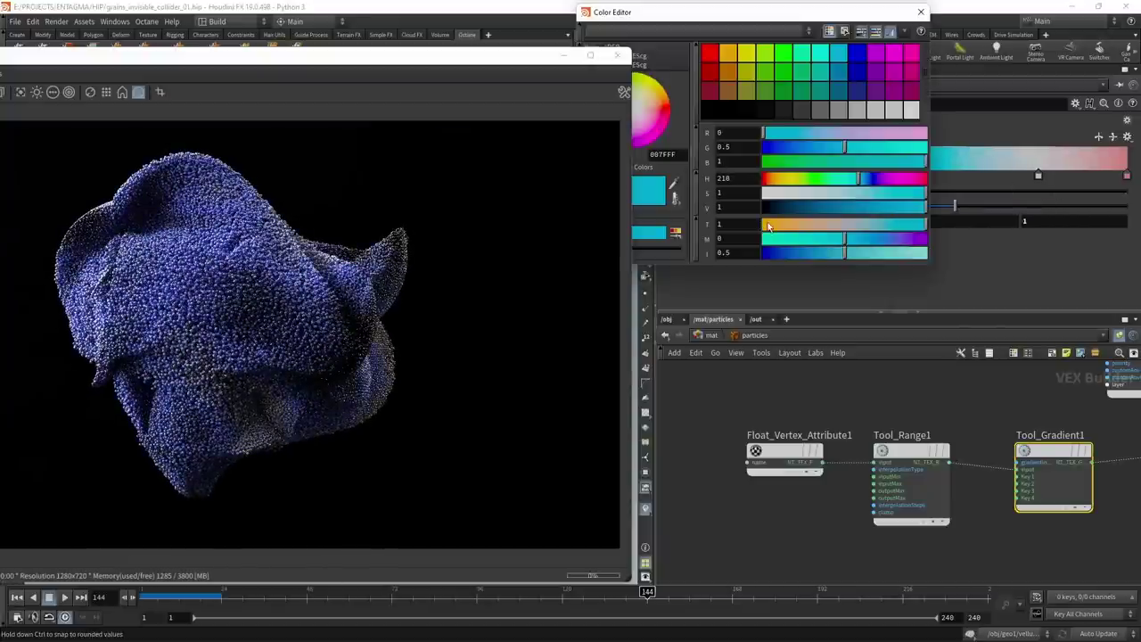
left_click(863, 180)
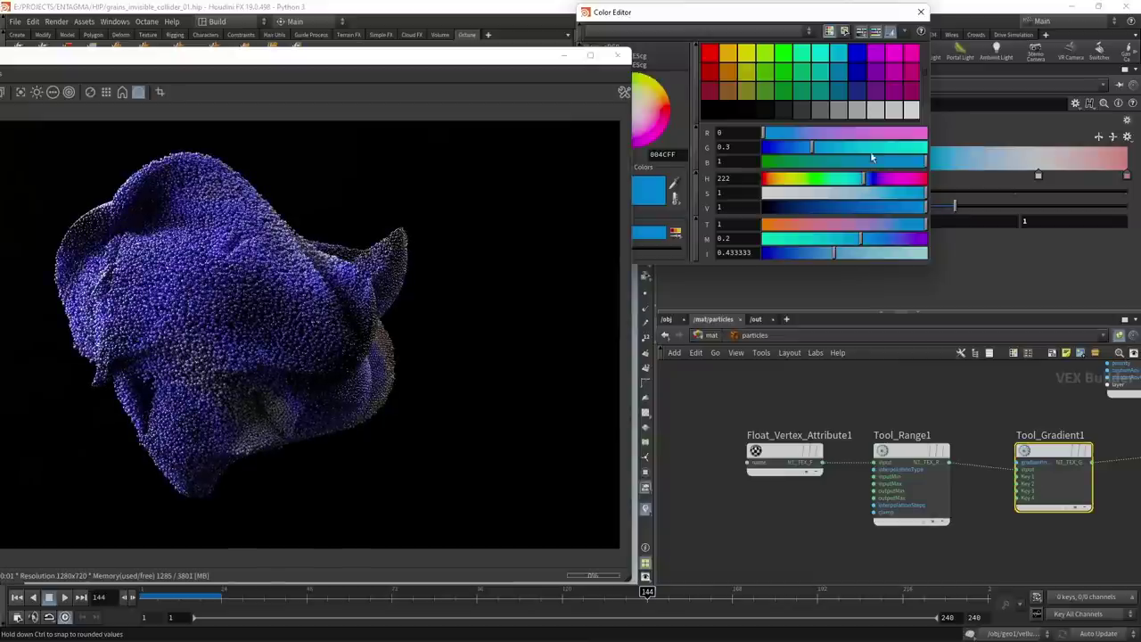
left_click(873, 193)
left_click(921, 13)
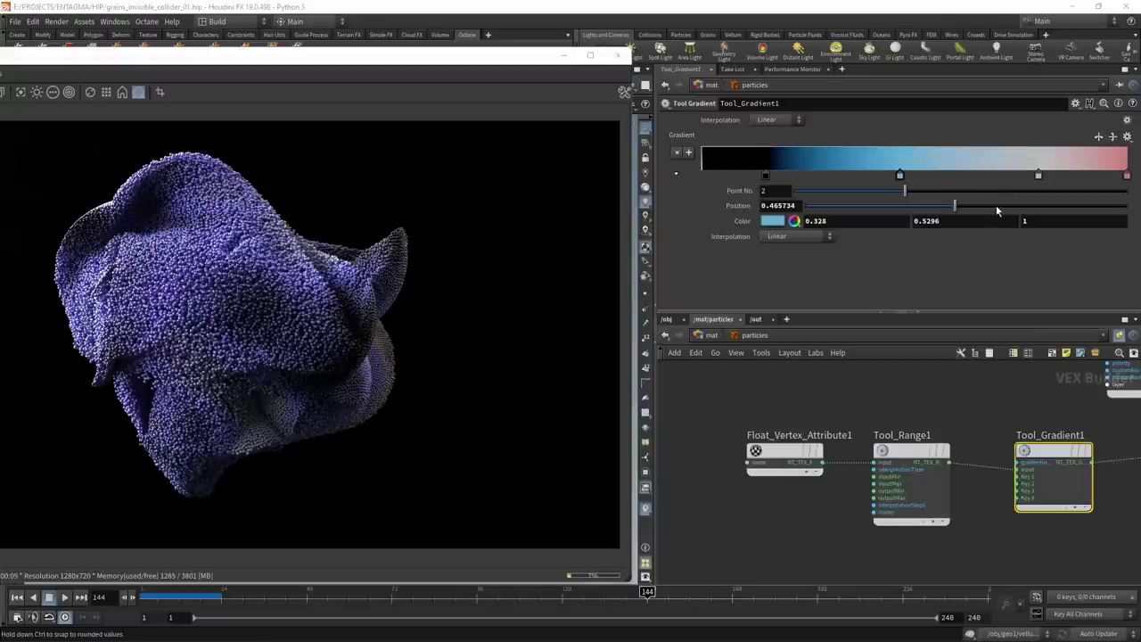
key("ctrl+s")
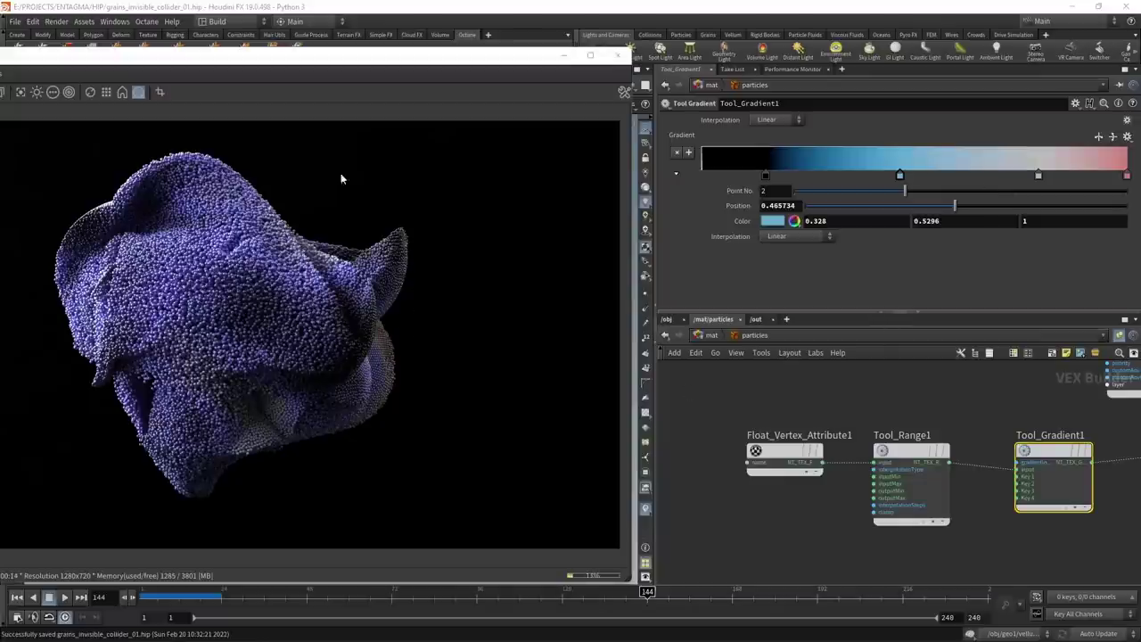
- Move the Float Vertex Attribute, Tool Range and Tool Gradient nodes away from Material Diffuse to make room for another node
middle_click_drag(895, 408, 769, 373)
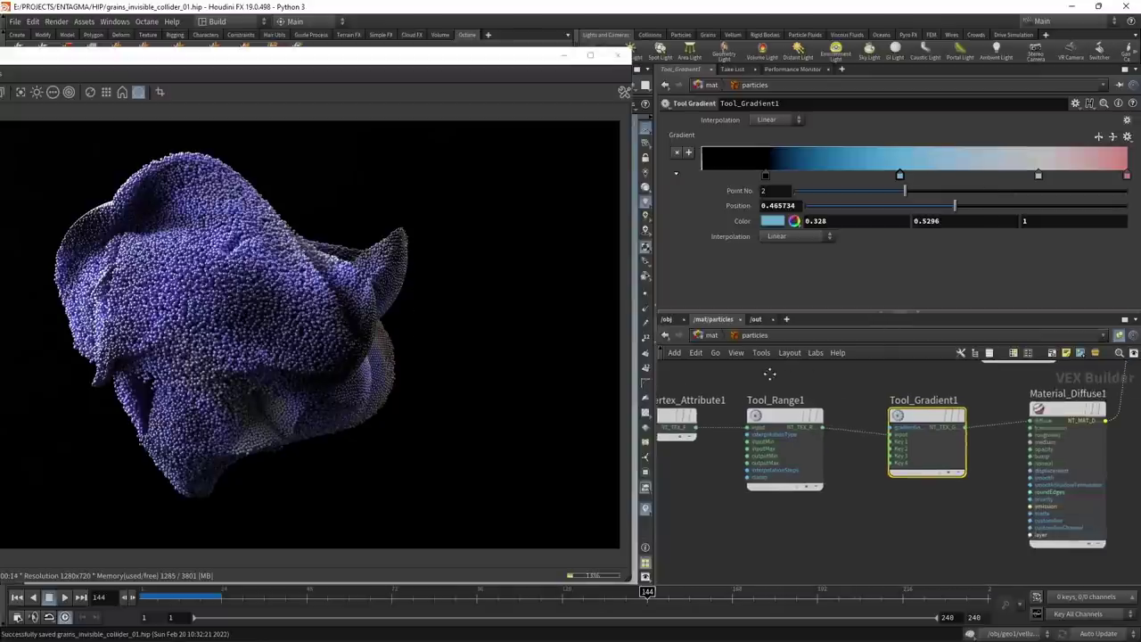
scroll(919, 490, "down", 2)
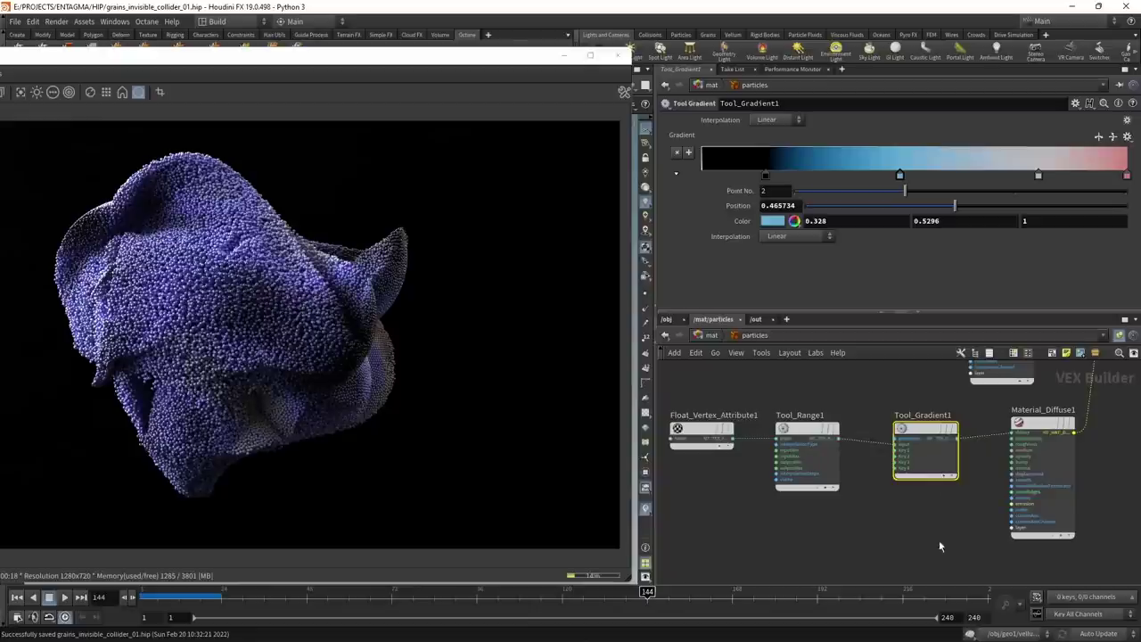
left_click_drag(945, 540, 719, 427)
left_click_drag(928, 434, 804, 429)
left_click(913, 453)
- Add an Emission Texture node between the Tool Gradient and Material Diffuse nodes, slightly below them
key("Tab")
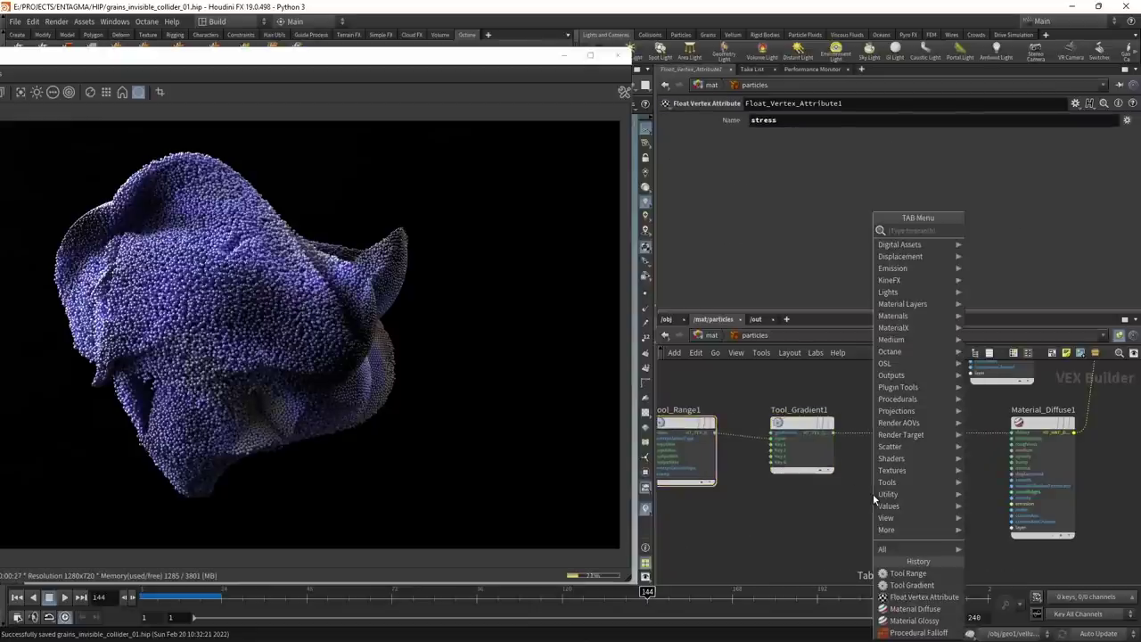
type("text")
key("Down")
key("Down")
key("Down")
key("Down")
key("Down")
key("Down")
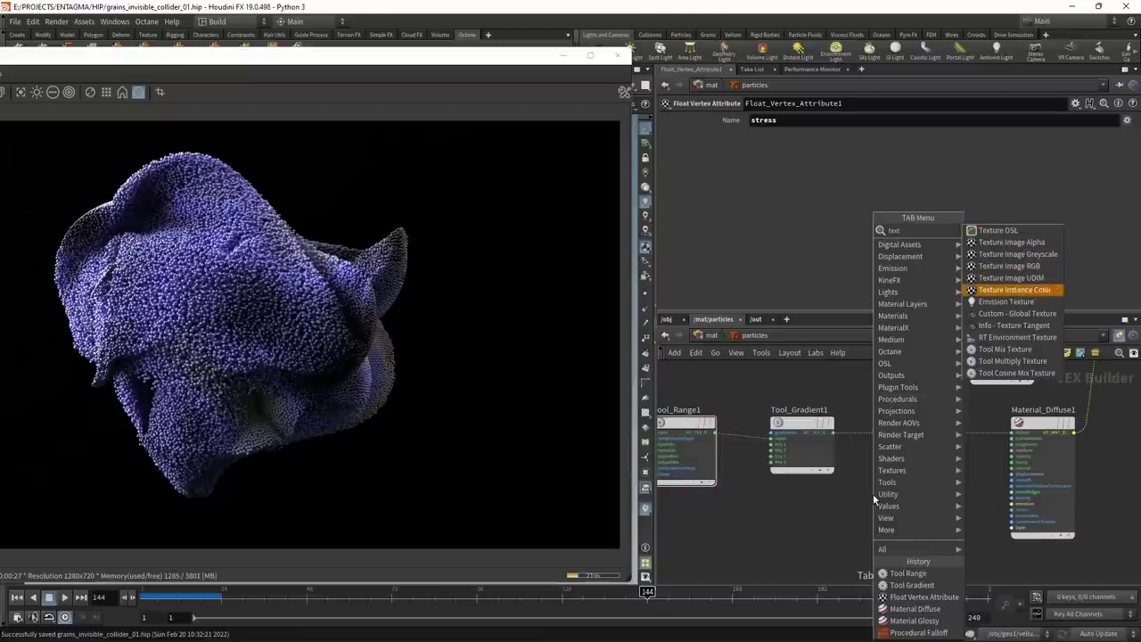
key("Return")
left_click(916, 466)
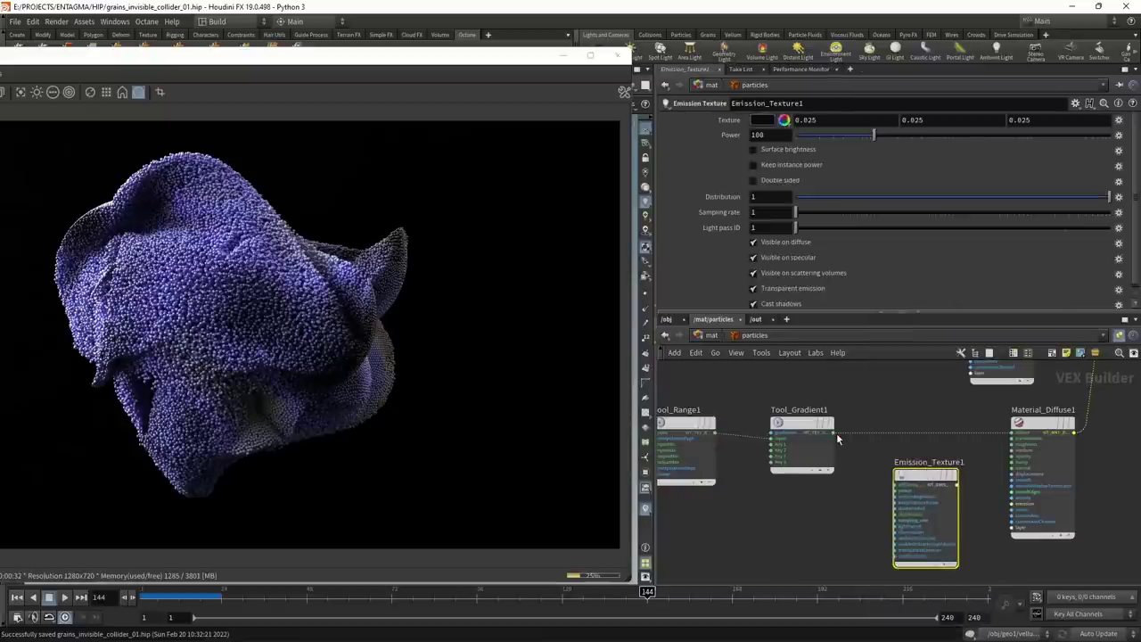
- Wire the Tool Gradient's output into the texture input of the Emission Texture node
left_click(873, 474)
left_click(897, 490)
left_click(833, 434)
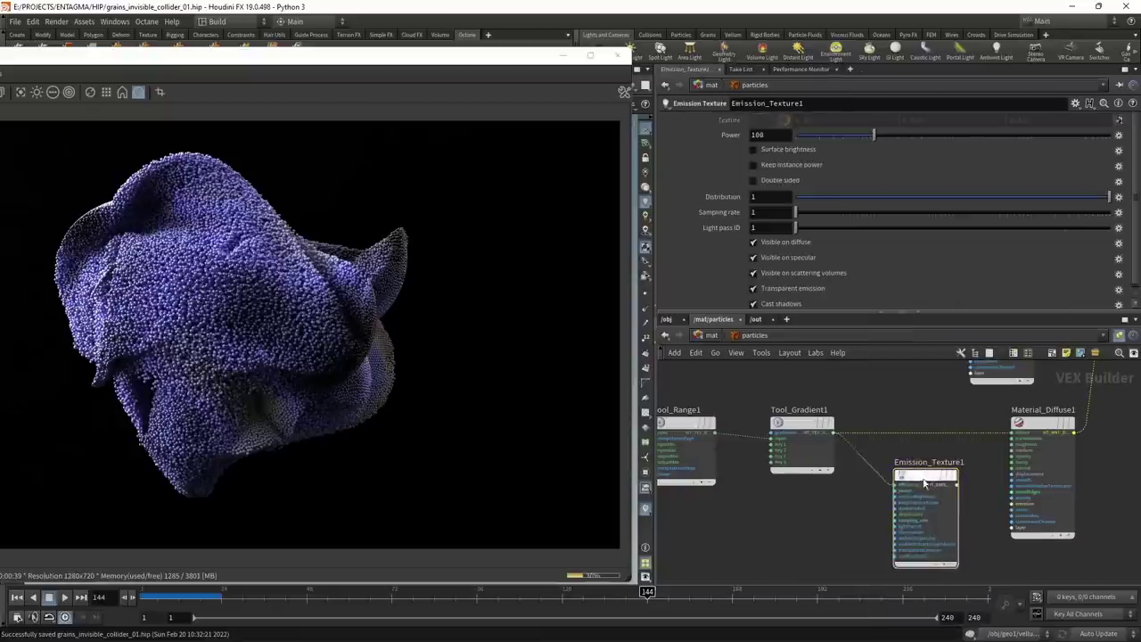
- Enable surface brightness on the Emission Texture and set its power to 1
left_click(754, 150)
left_click(778, 134)
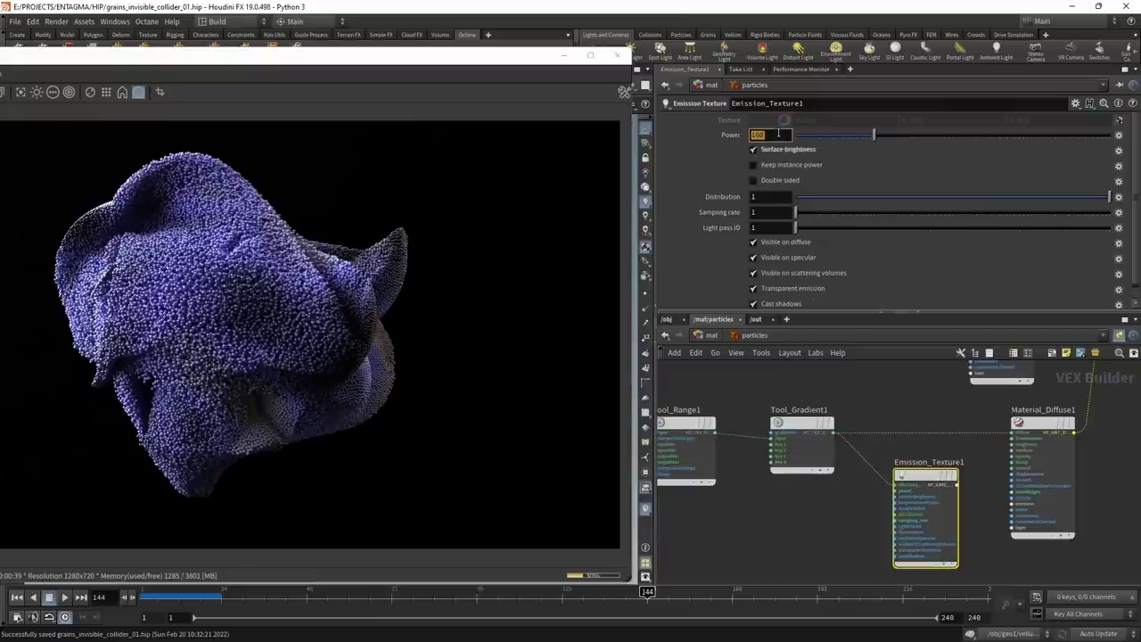
type("1")
key("Return")
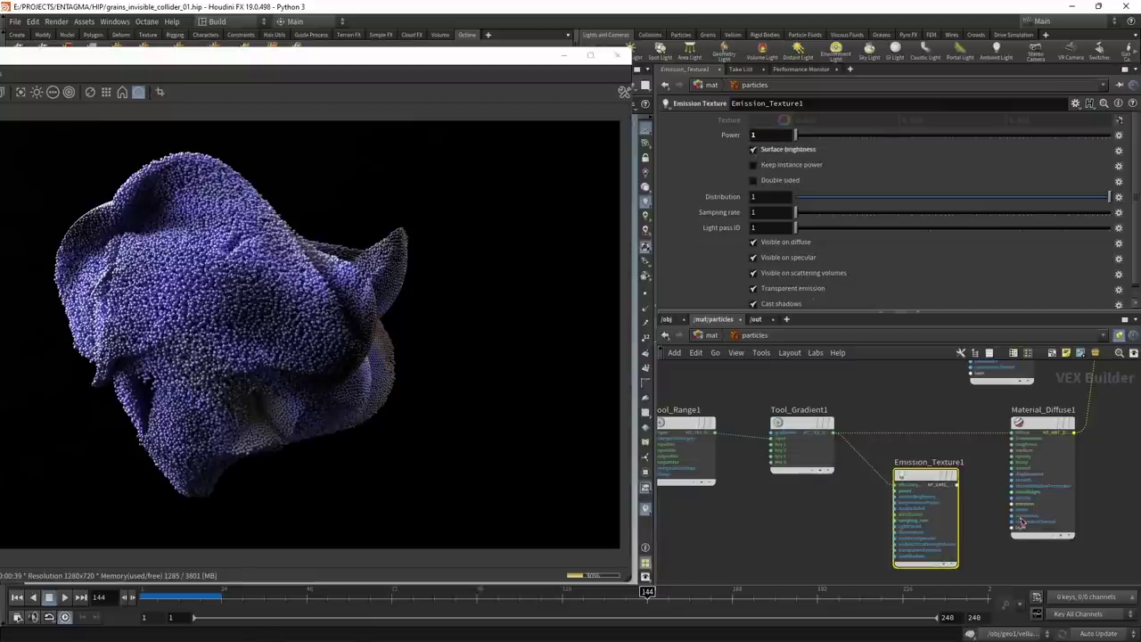
- Wire the Emission Texture into the diffuse material's emission input and restart the IPR render
left_click(959, 484)
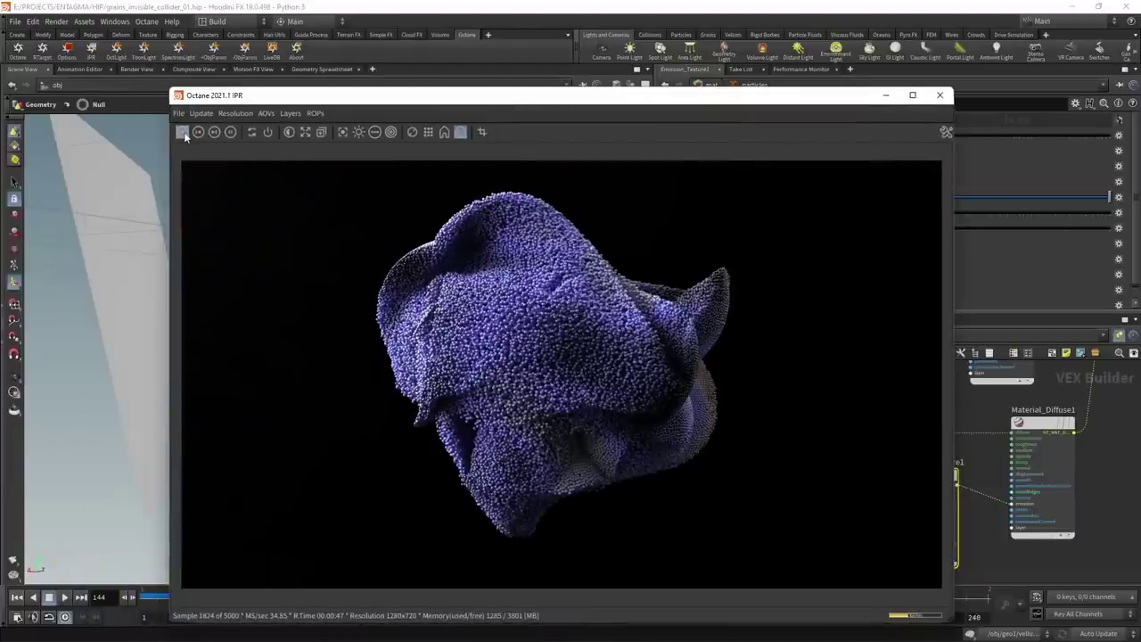
left_click(183, 132)
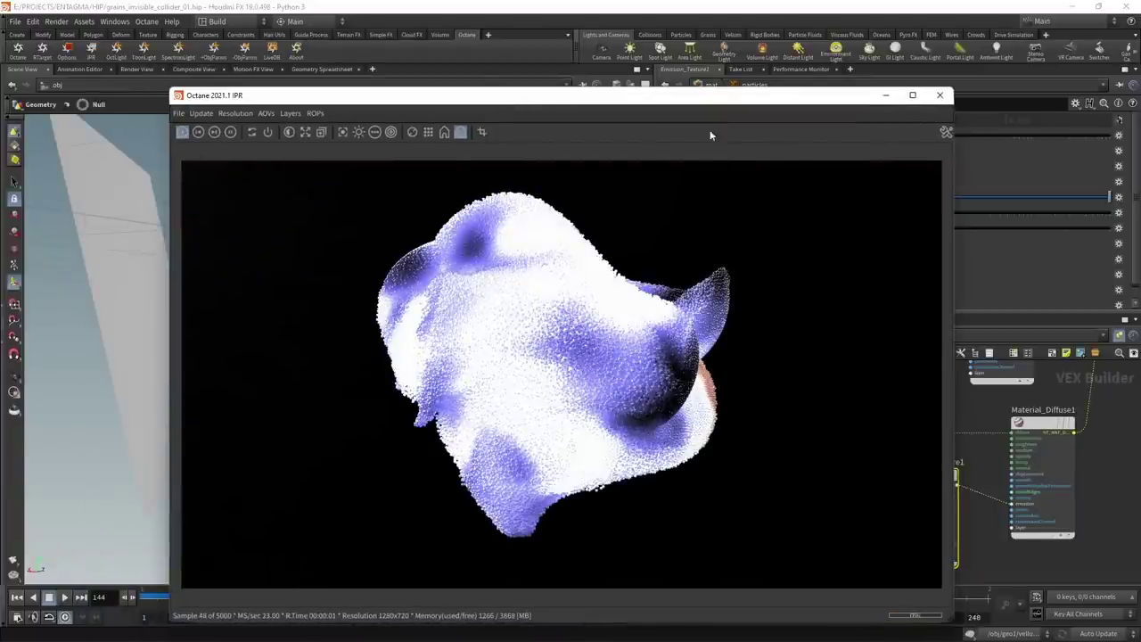
left_click_drag(711, 94, 470, 63)
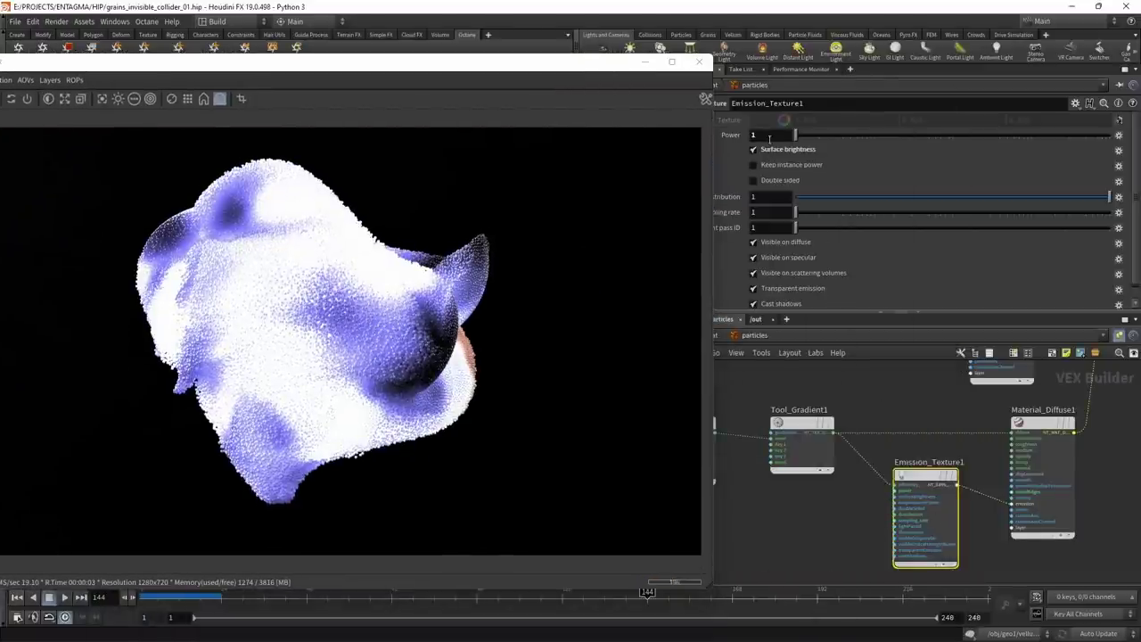
- Reduce the Emission Texture's power, trying 0.5 and settling on 0.3
left_click(769, 135)
type("0.5")
key("Return")
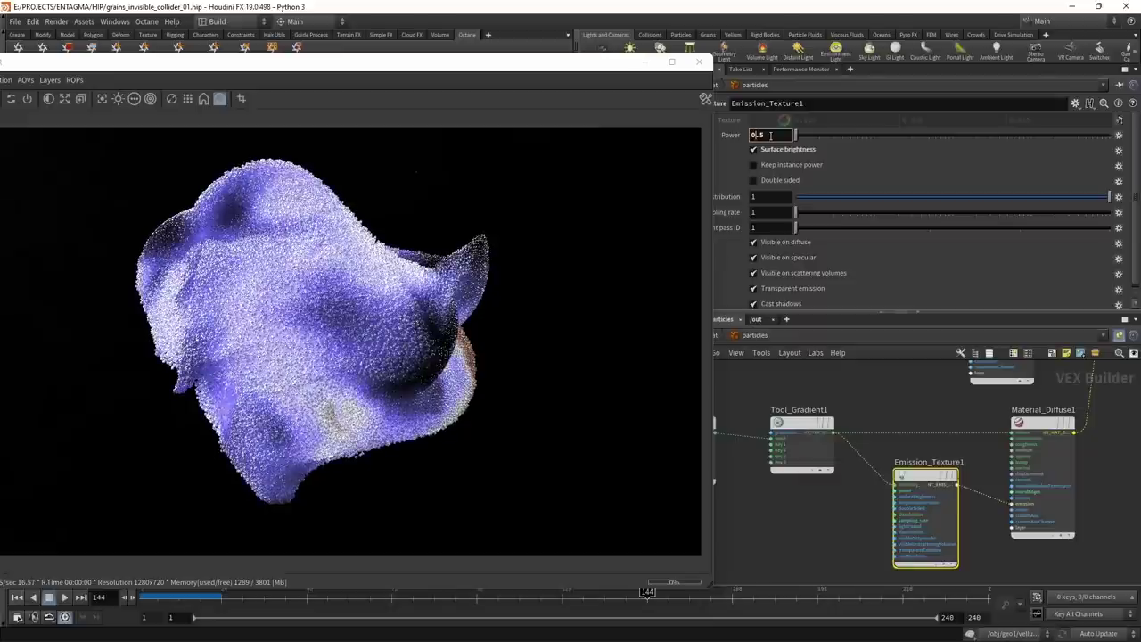
left_click(771, 135)
type("0.3")
key("Return")
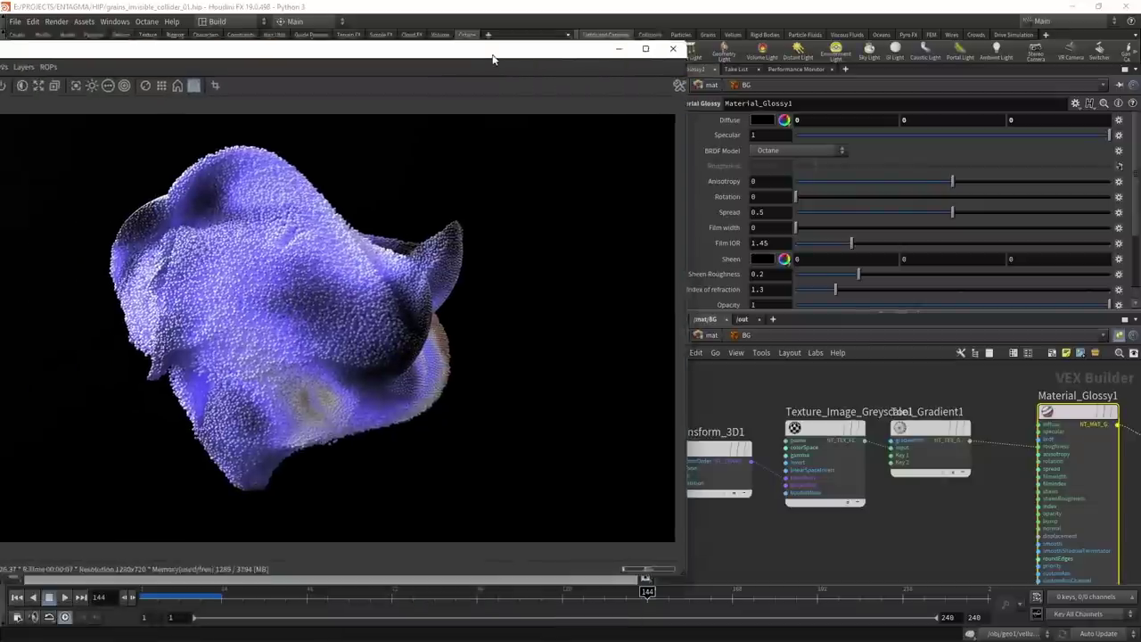
- Set the Octane ROP's output color space to sRGB (PNG Only) and restart the IPR render
left_click_drag(492, 59, 470, 63)
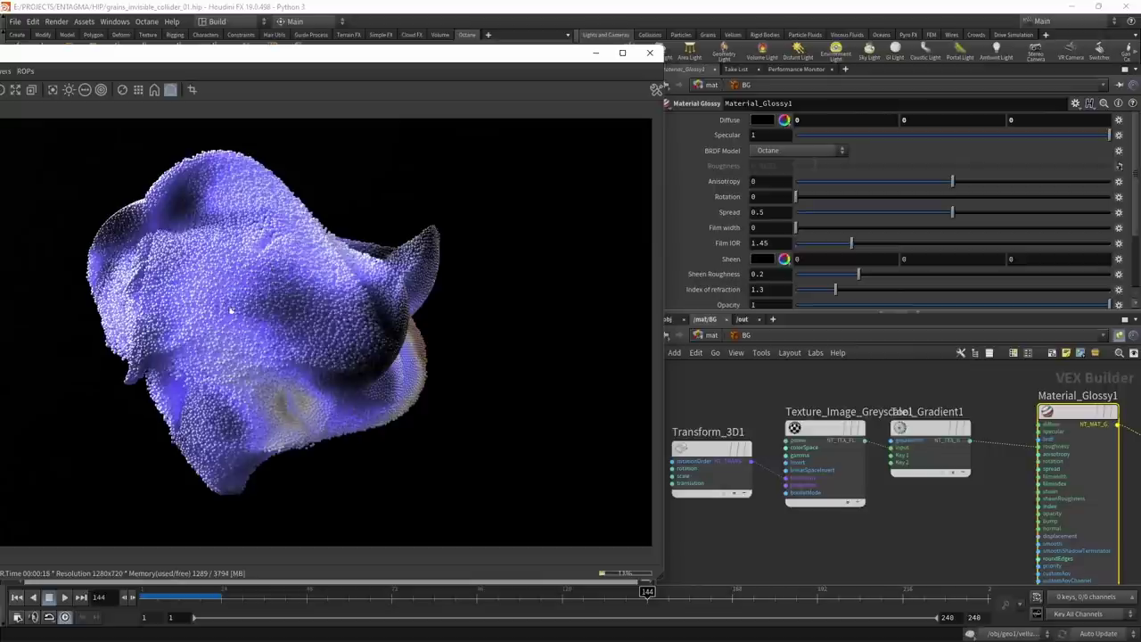
left_click(742, 319)
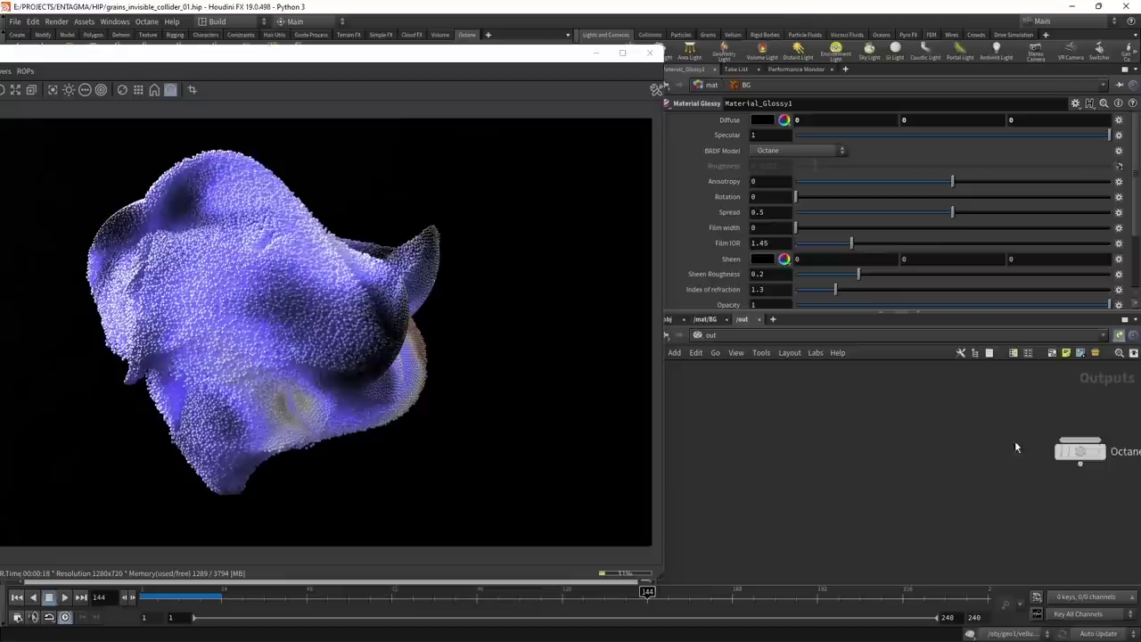
middle_click_drag(1011, 444, 787, 447)
left_click_drag(770, 416, 1017, 522)
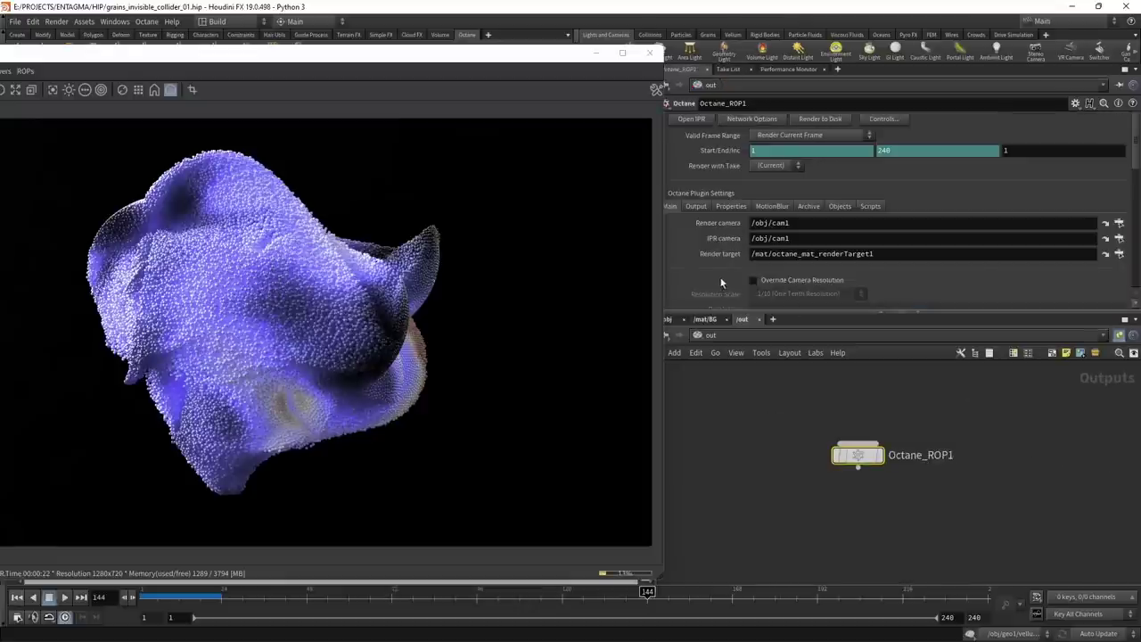
left_click(697, 206)
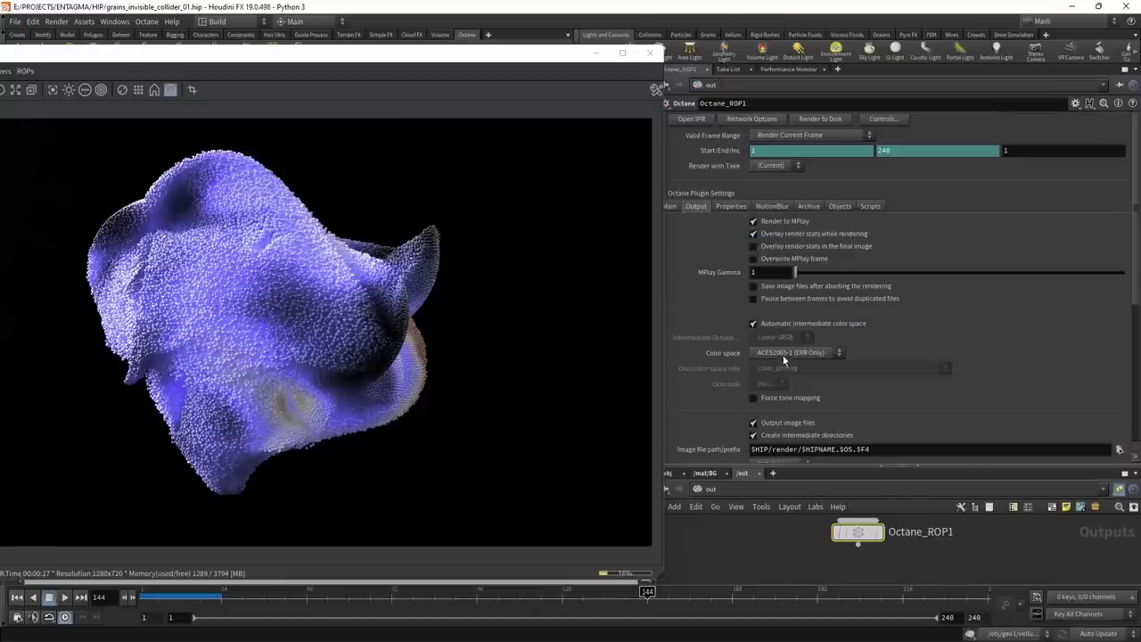
left_click(784, 355)
left_click(784, 365)
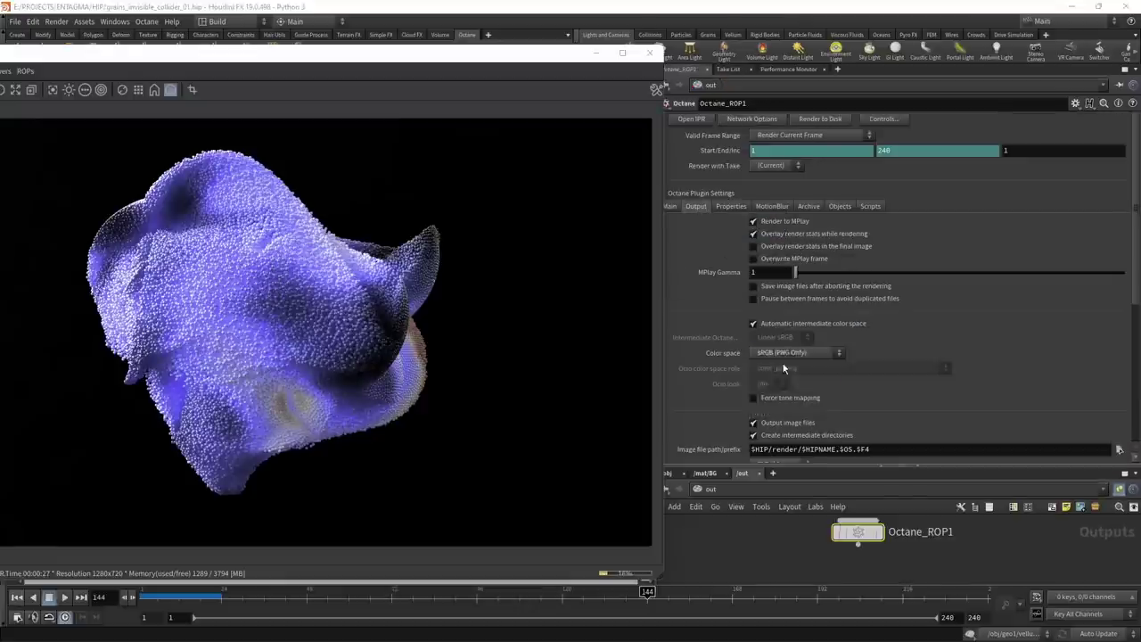
left_click(23, 95)
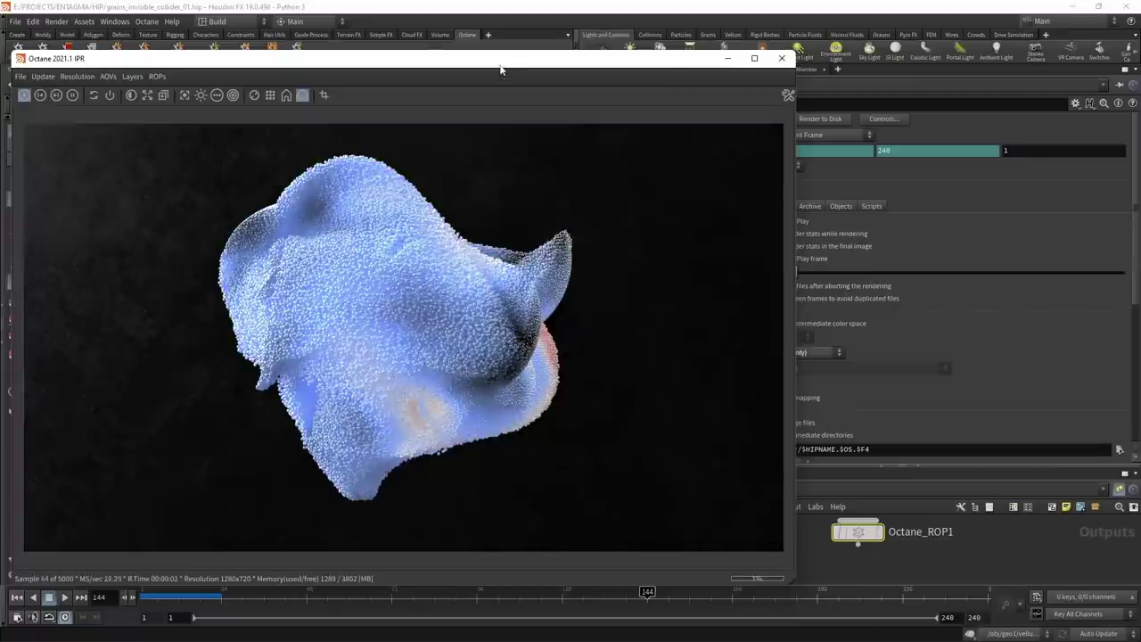
- Enable neutral response in the imager tone mapping settings of the Octane render target in the mat network
left_click_drag(505, 62, 366, 55)
left_click(704, 474)
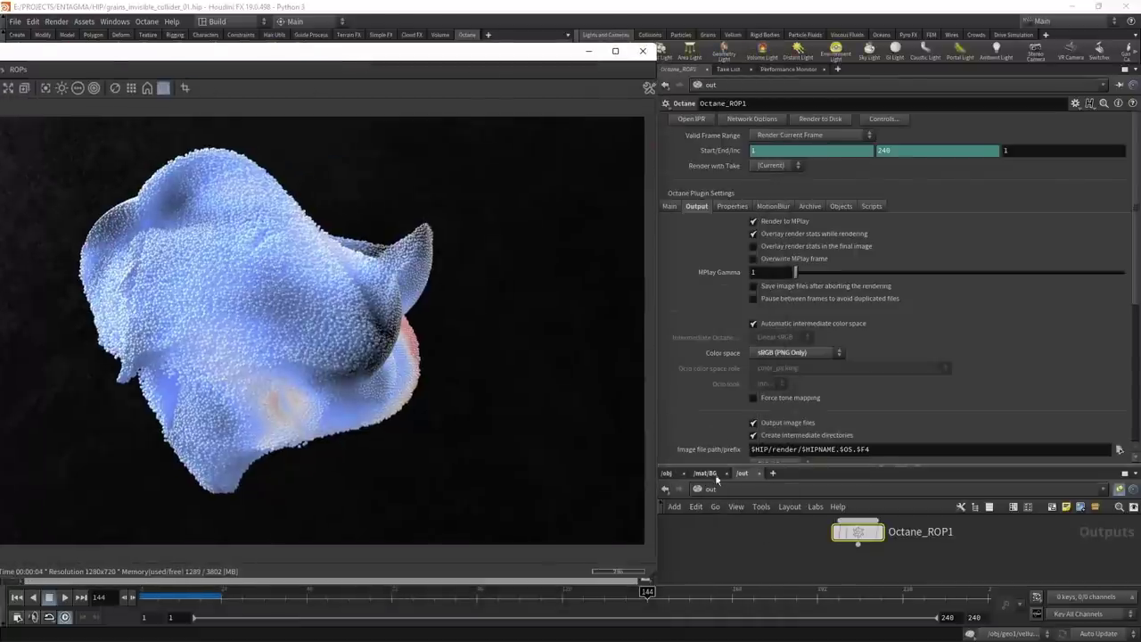
key("u")
left_click(954, 559)
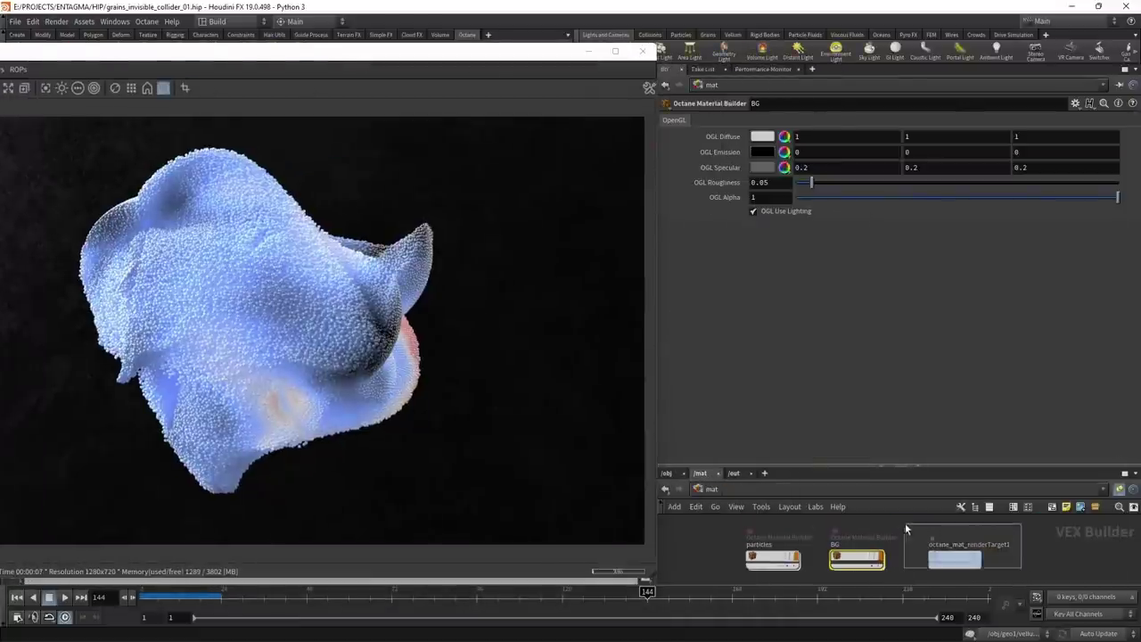
left_click(773, 121)
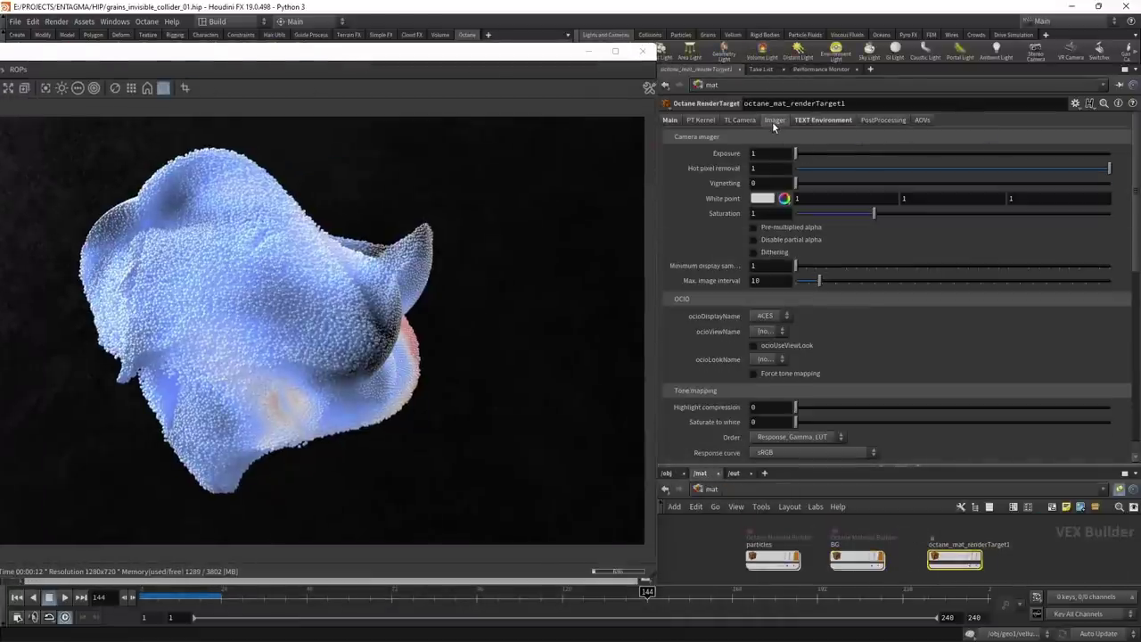
scroll(758, 399, "down", 3)
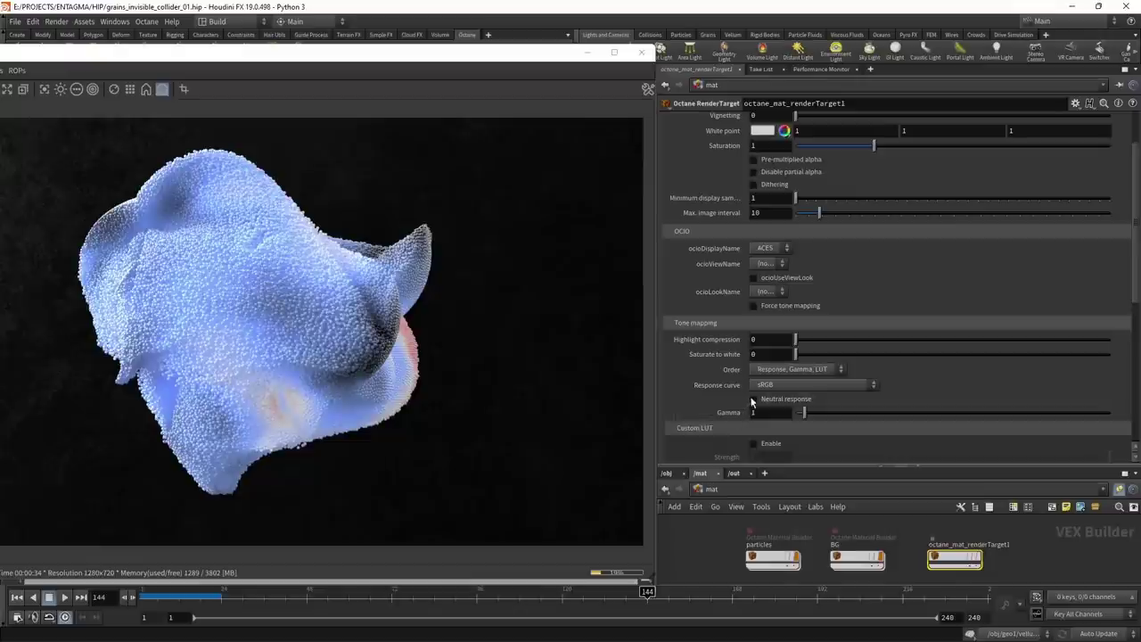
left_click(753, 400)
- Change the response curve, trying Kodak Advantix 400CD and settling on Kodak Max Zoom 800CD
left_click(807, 385)
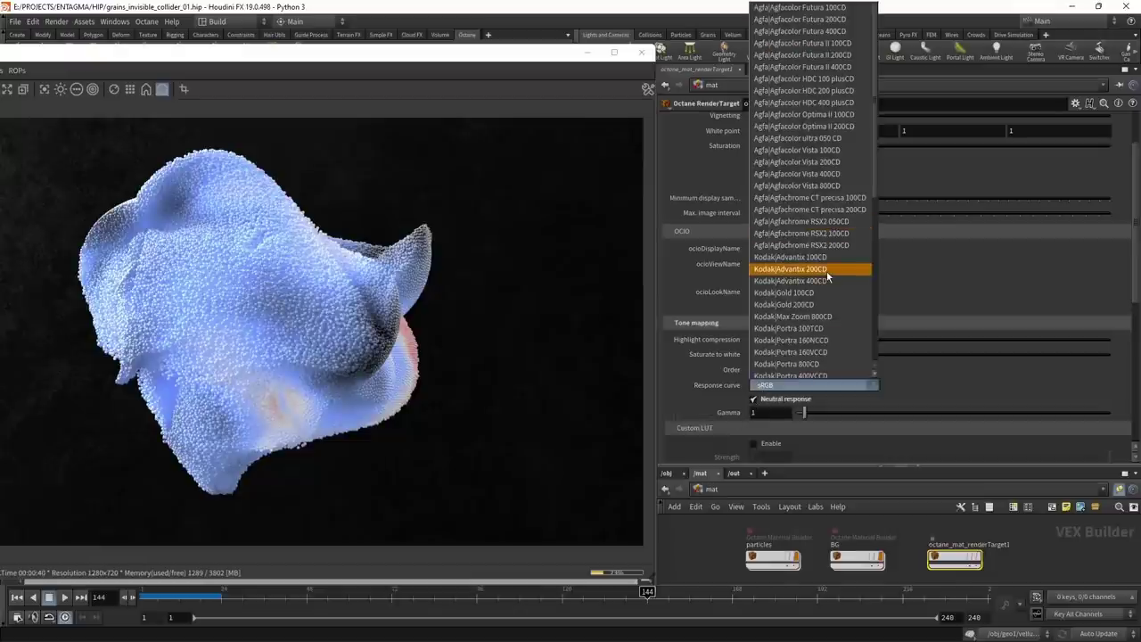
left_click(824, 278)
left_click(823, 384)
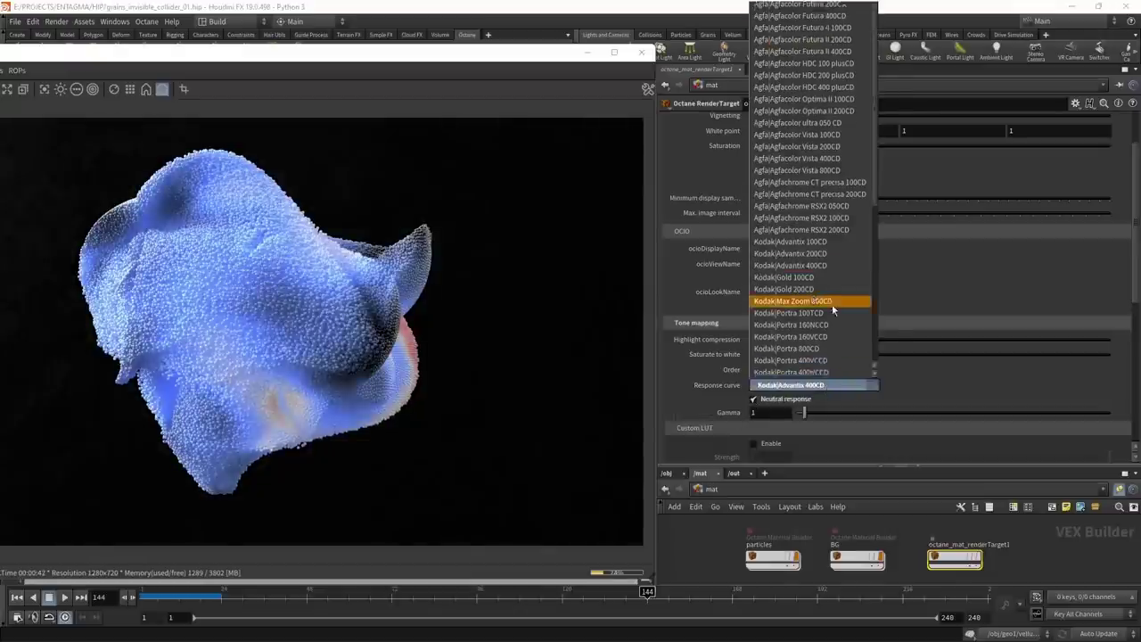
left_click(832, 305)
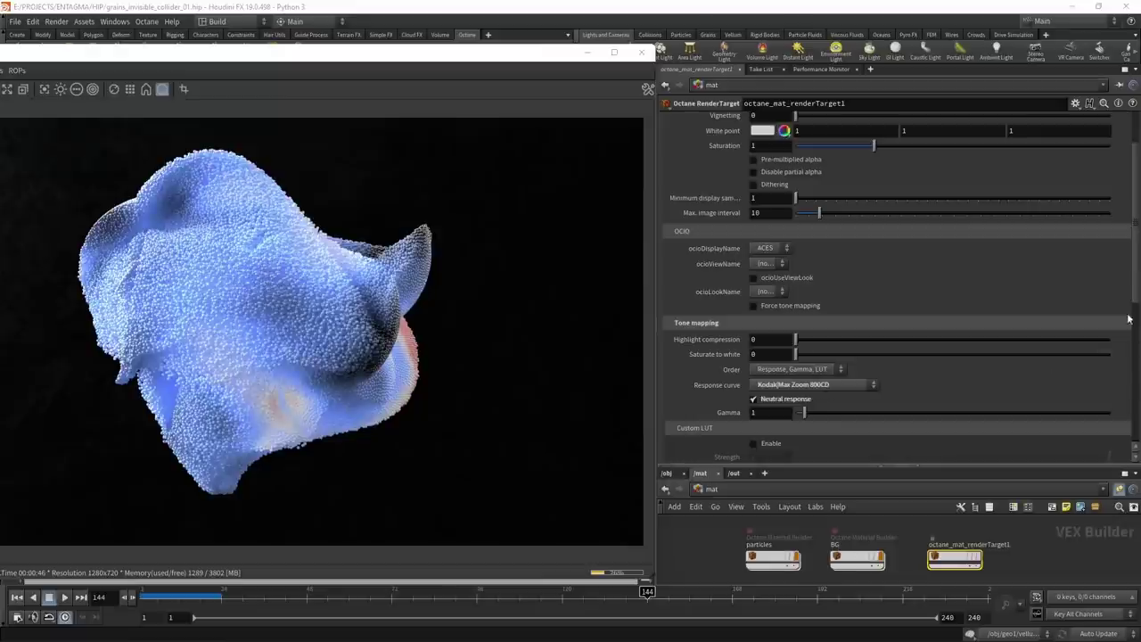
- Try tone mapping with highlight compression at 0.4 and saturate to white at 0.7
left_click_drag(1134, 299, 1133, 237)
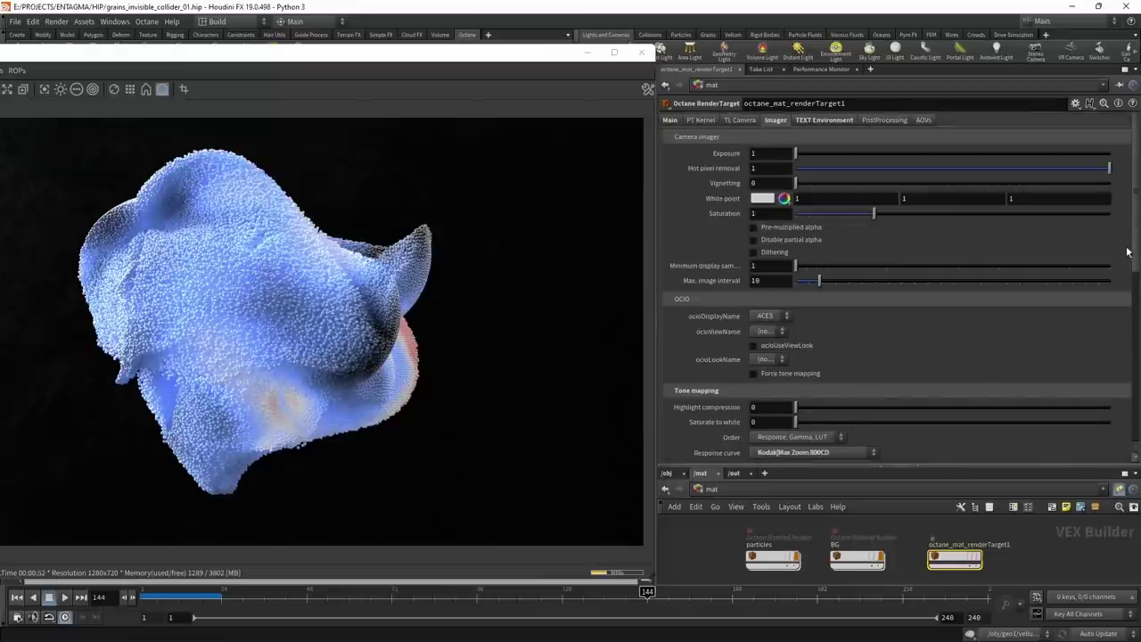
left_click_drag(1138, 239, 1136, 262)
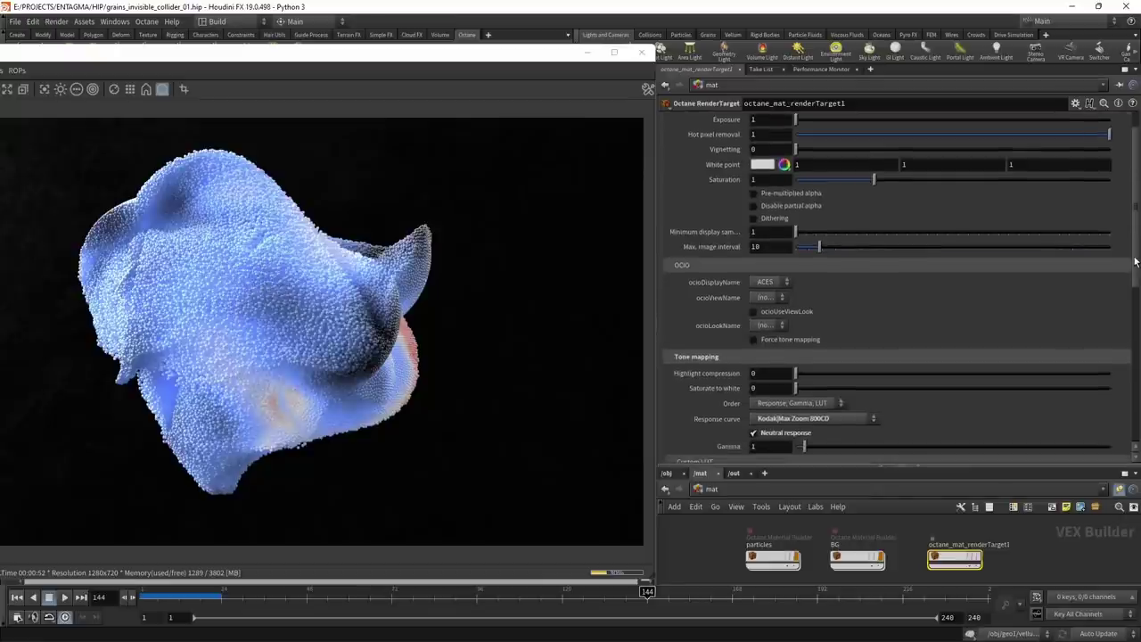
left_click(763, 375)
scroll(763, 376, "up", 5)
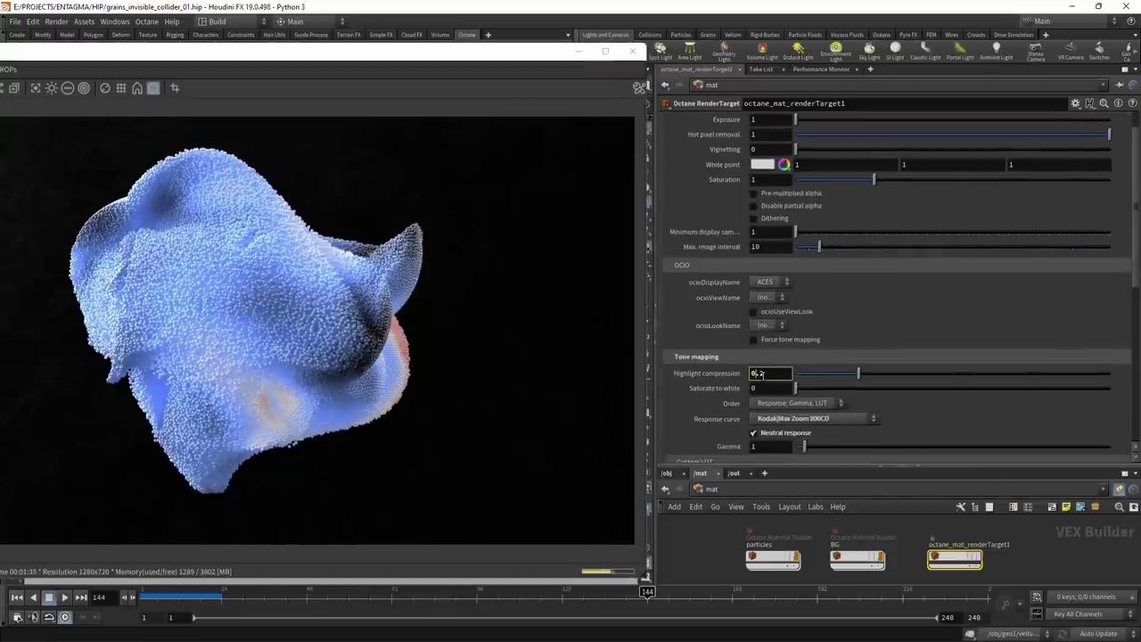
scroll(762, 374, "down", 1)
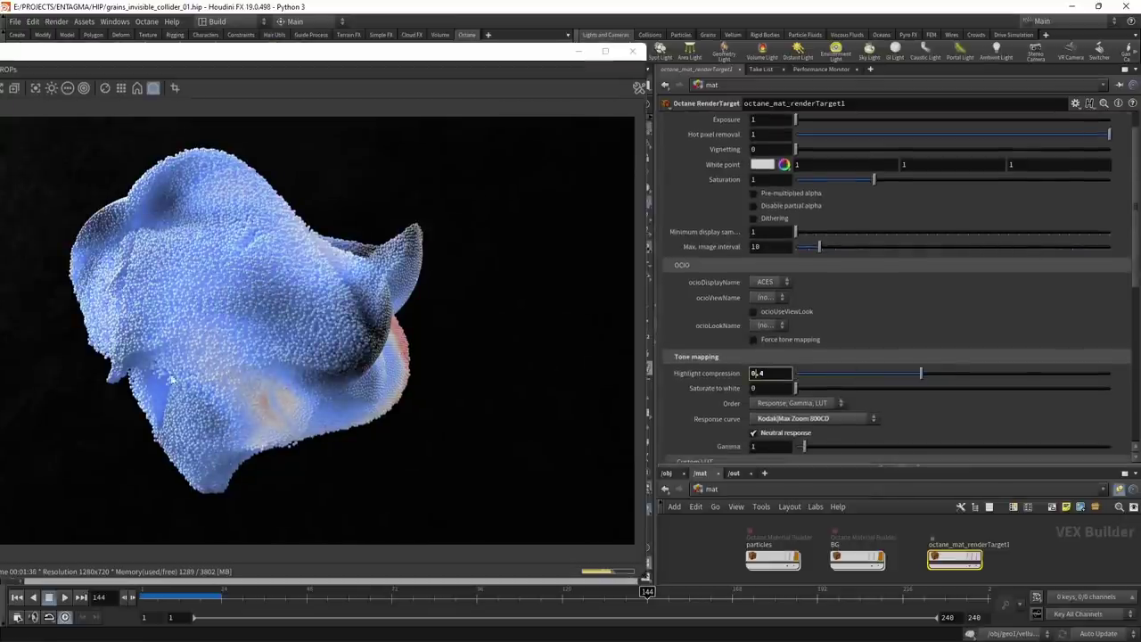
left_click(764, 388)
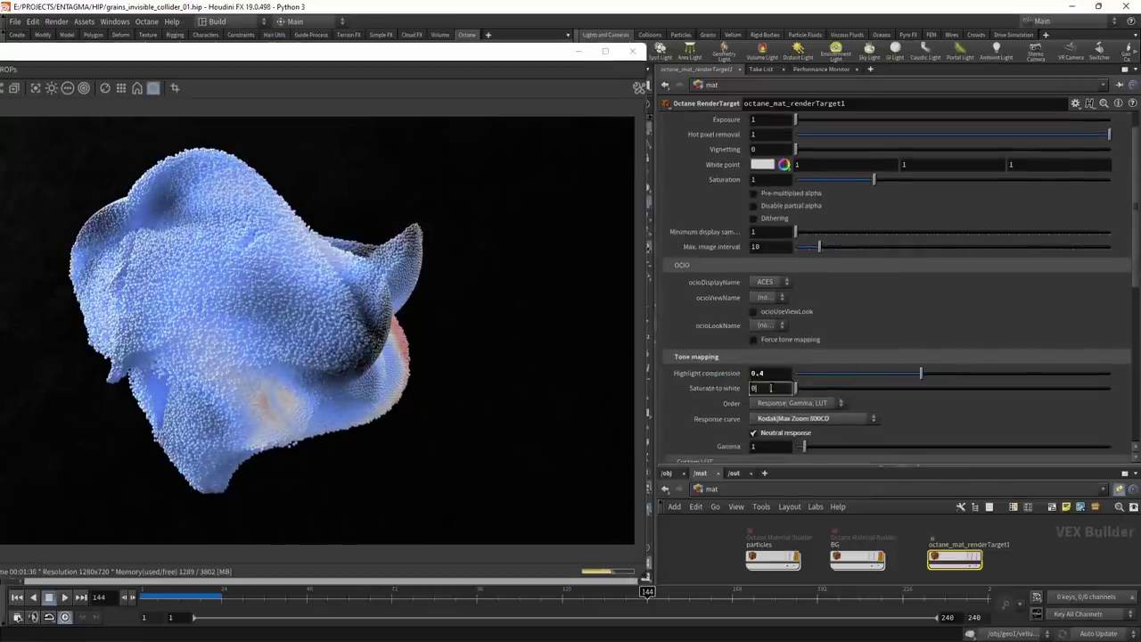
scroll(762, 388, "up", 7)
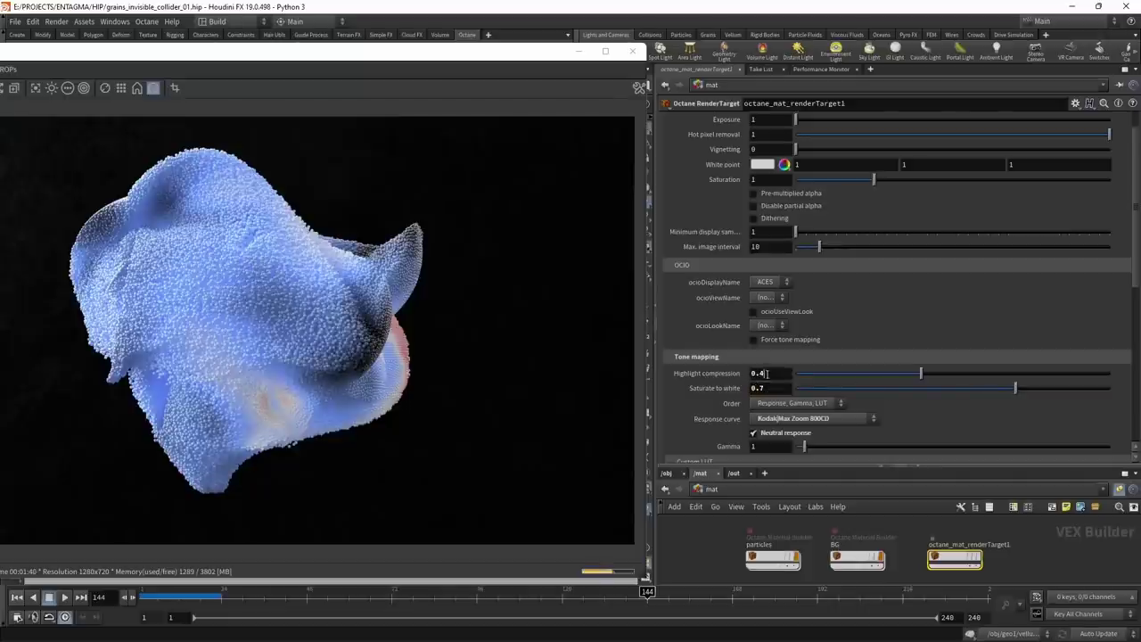
- Lower the highlight compression back to 0
left_click(766, 375)
key("BackSpace")
key("BackSpace")
key("Return")
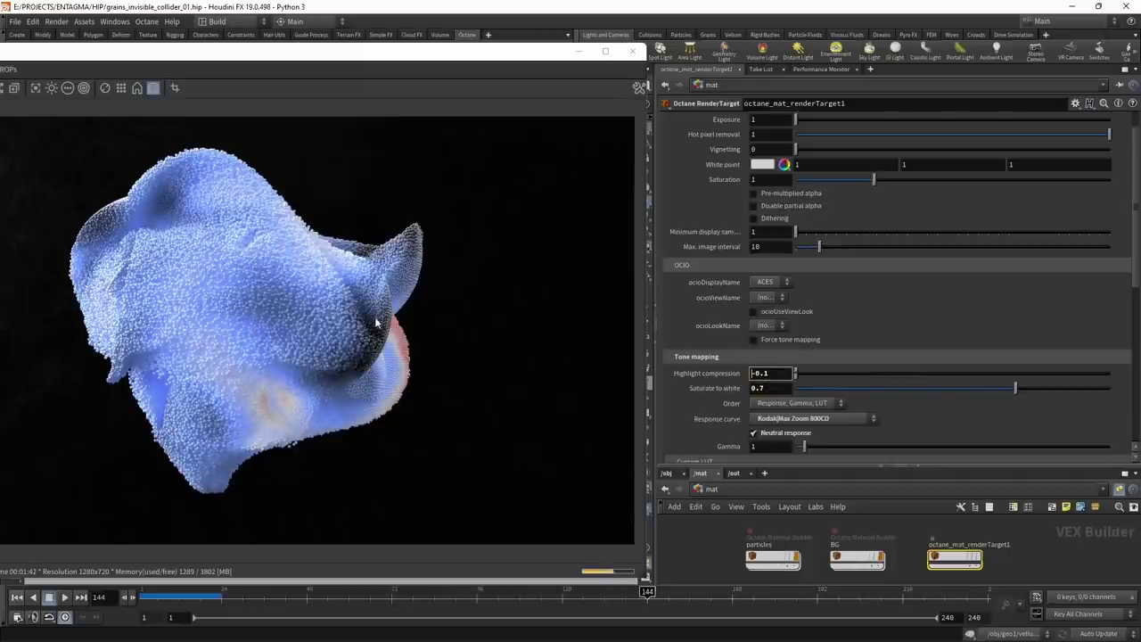
scroll(777, 377, "up", 2)
- Compare saturate to white values such as 0.9 and 0.36, and settle on 0.7
left_click(770, 390)
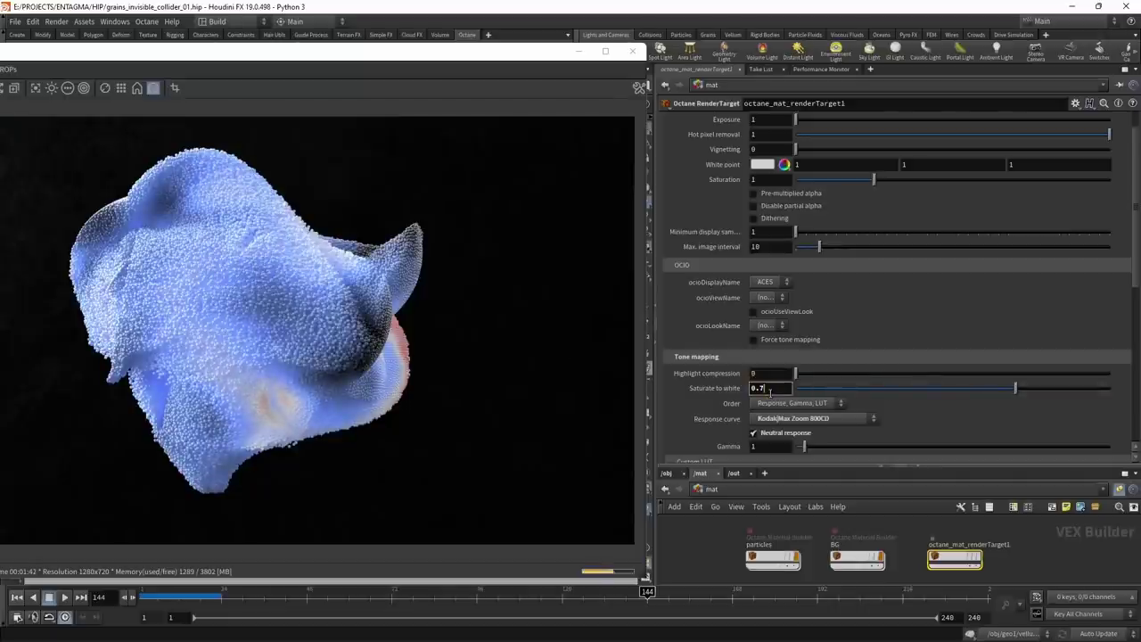
scroll(770, 392, "down", 4)
scroll(771, 391, "up", 5)
scroll(770, 392, "down", 3)
scroll(770, 391, "up", 3)
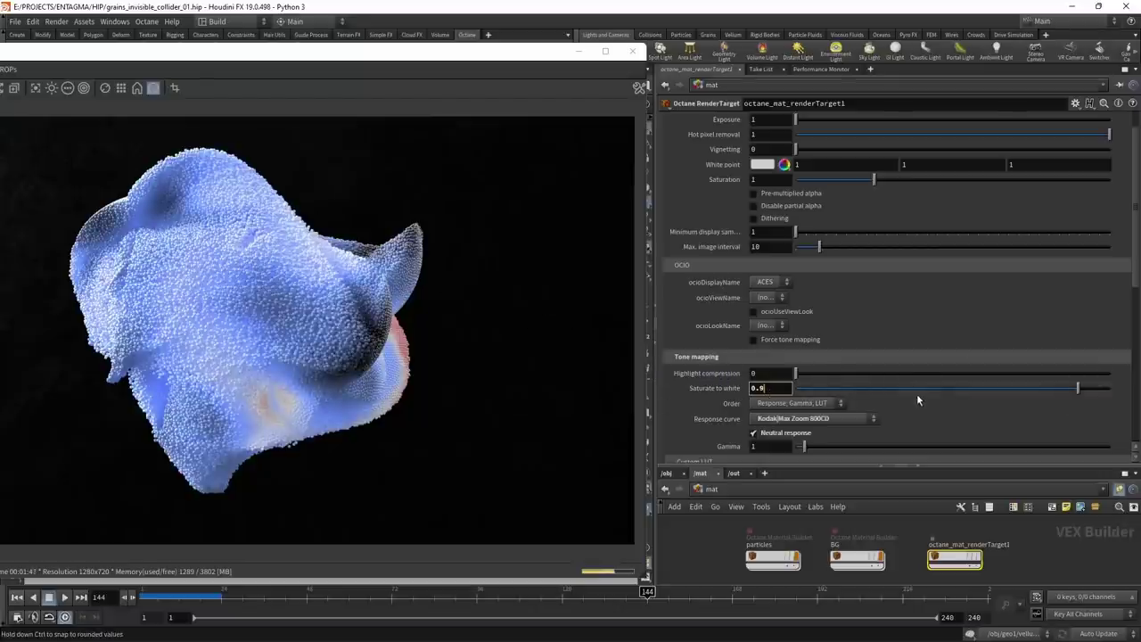
left_click_drag(918, 391, 916, 425)
double_click(763, 388)
type("0.36")
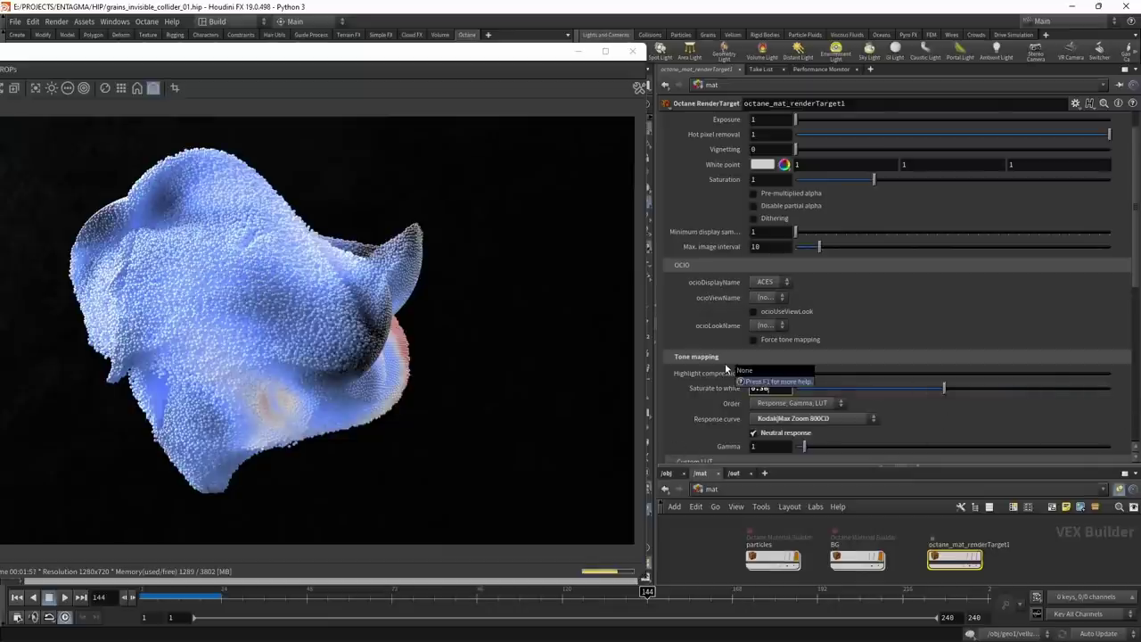
key("BackSpace")
type("7")
key("Return")
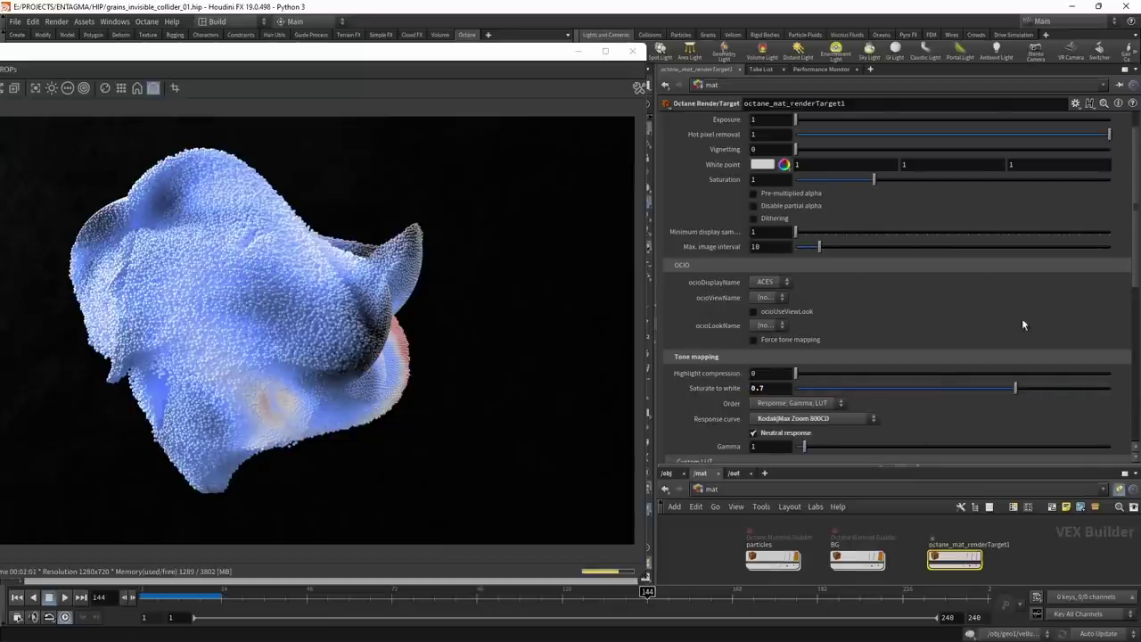
- Raise the highlight compression to 0.288 and set the tone mapping gamma to 1.1
left_click_drag(797, 372, 888, 378)
double_click(763, 446)
type("1.1")
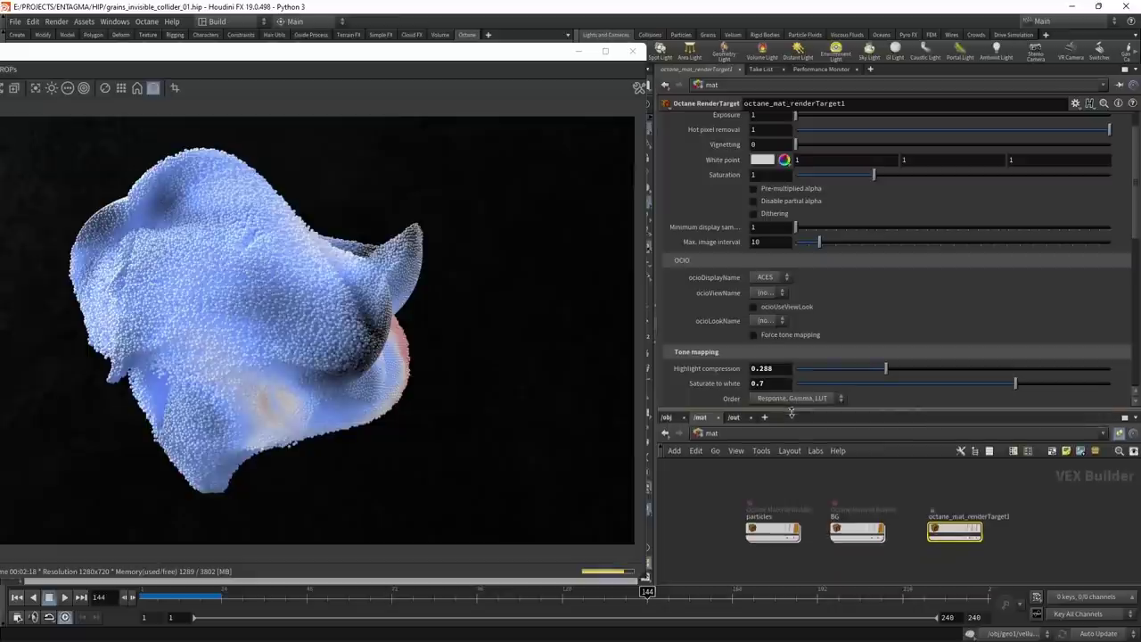
- Rotate the render target's environment texture to 270 on the Y axis and check the new lighting in the IPR
left_click_drag(791, 412, 791, 430)
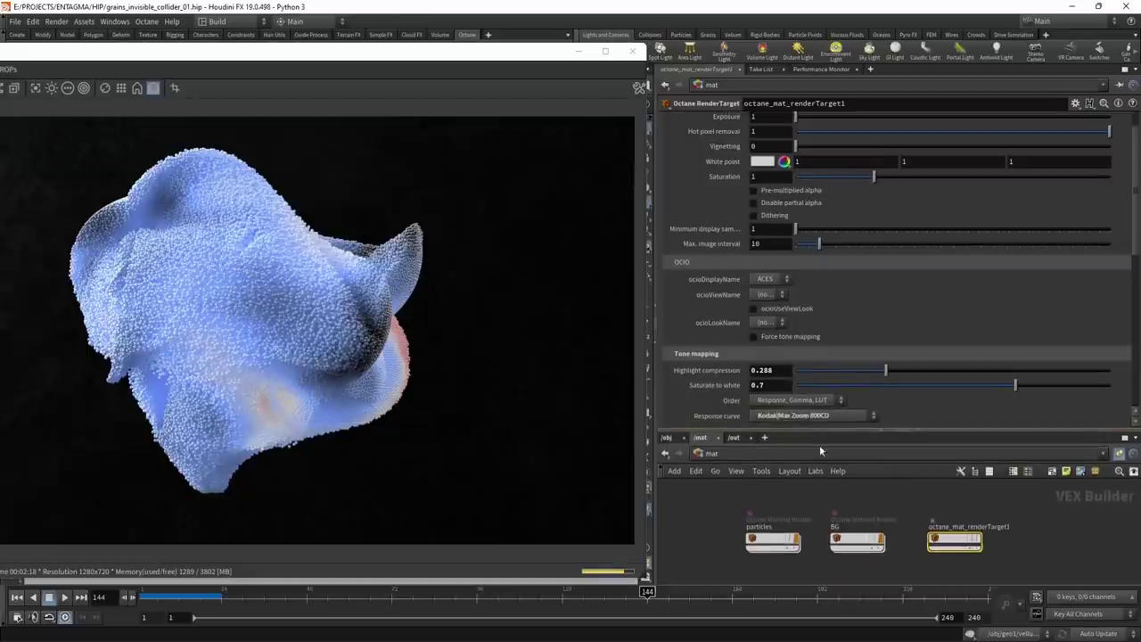
left_click_drag(1137, 223, 1115, 115)
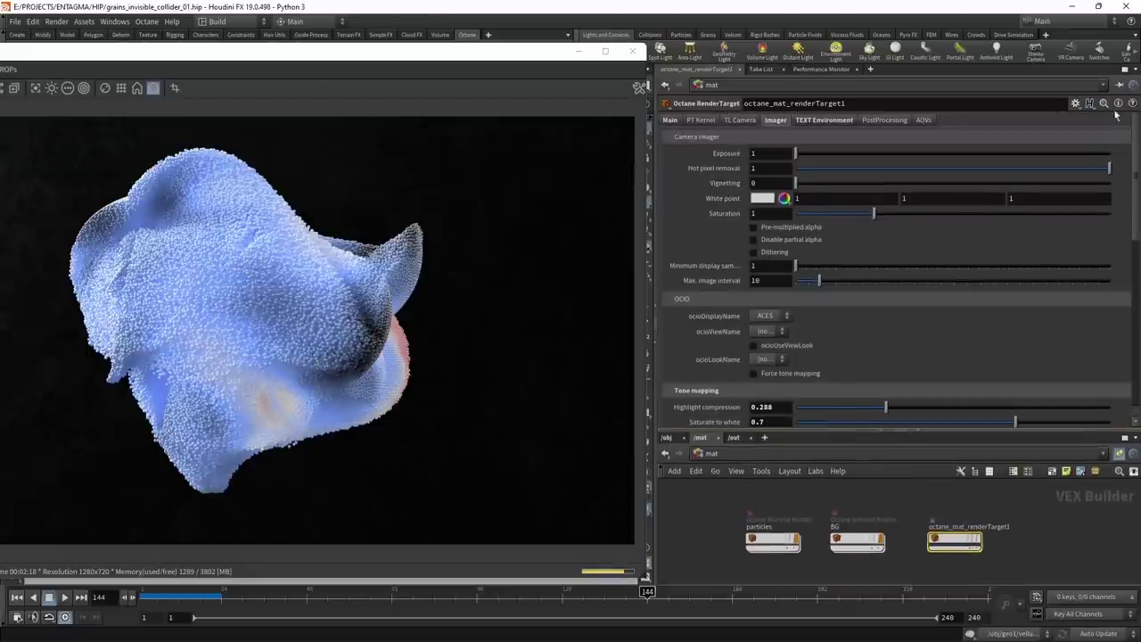
left_click(833, 121)
left_click(921, 361)
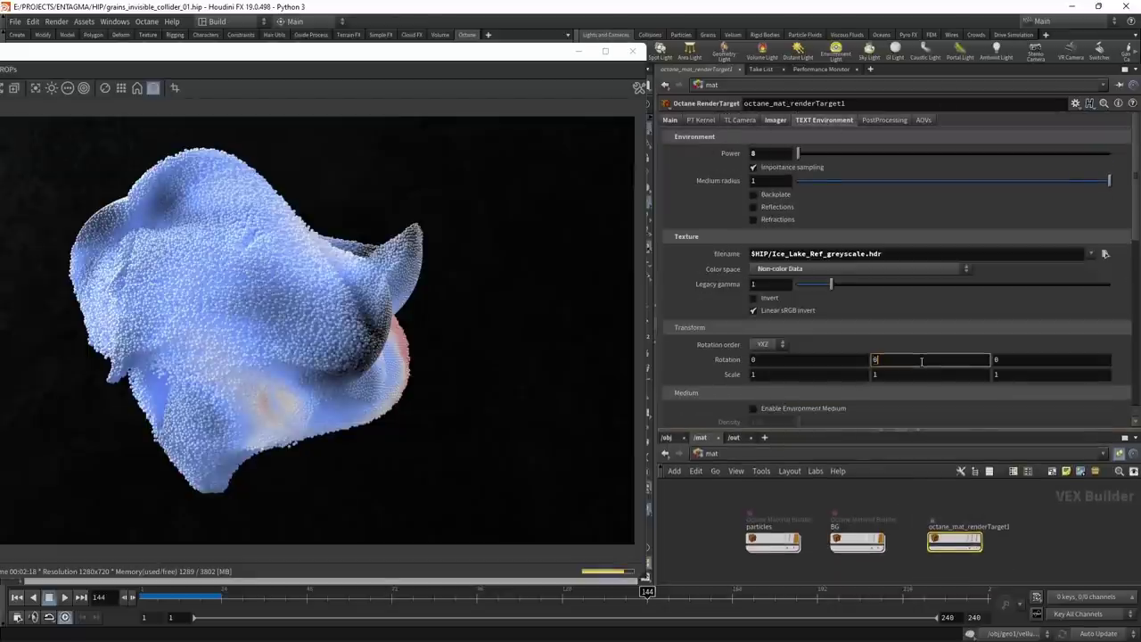
type("270")
key("Return")
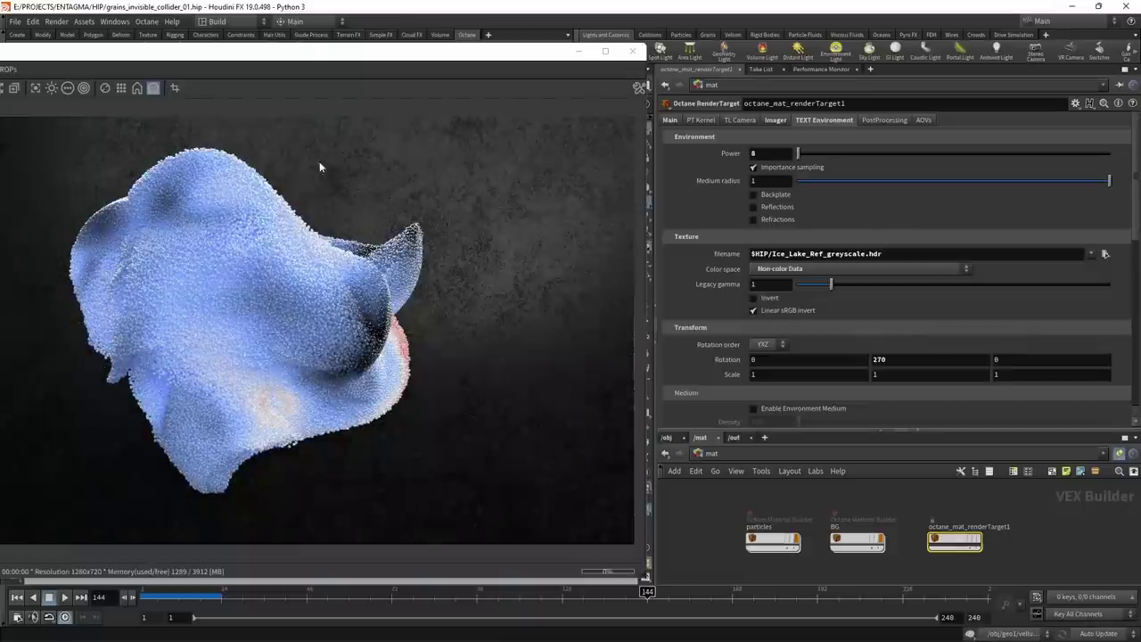
left_click_drag(309, 48, 437, 41)
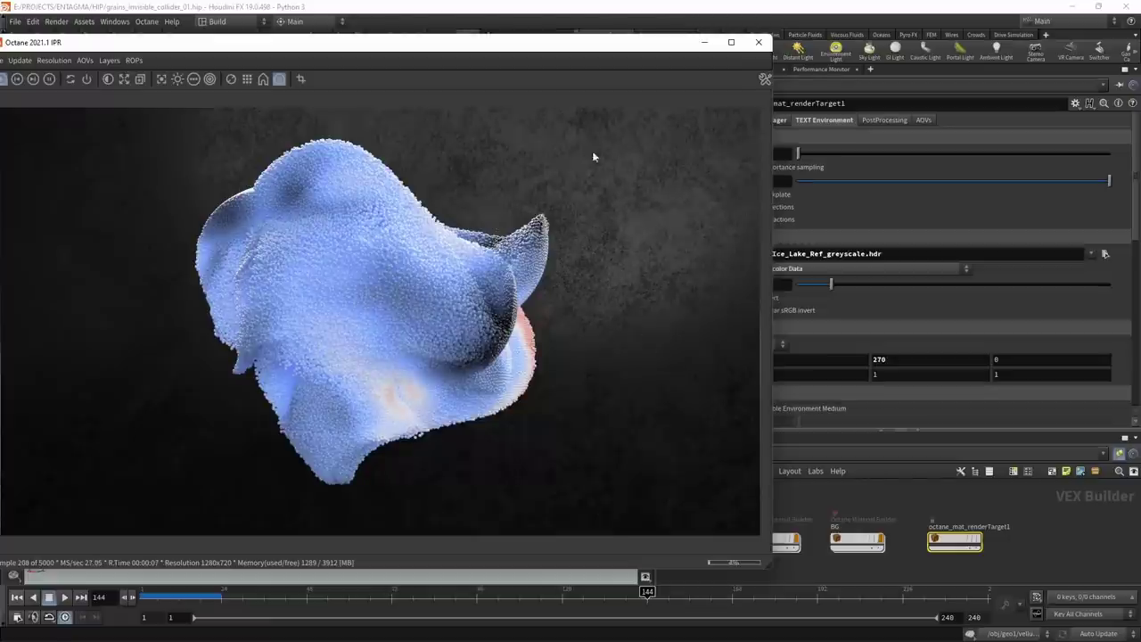
left_click_drag(589, 48, 463, 46)
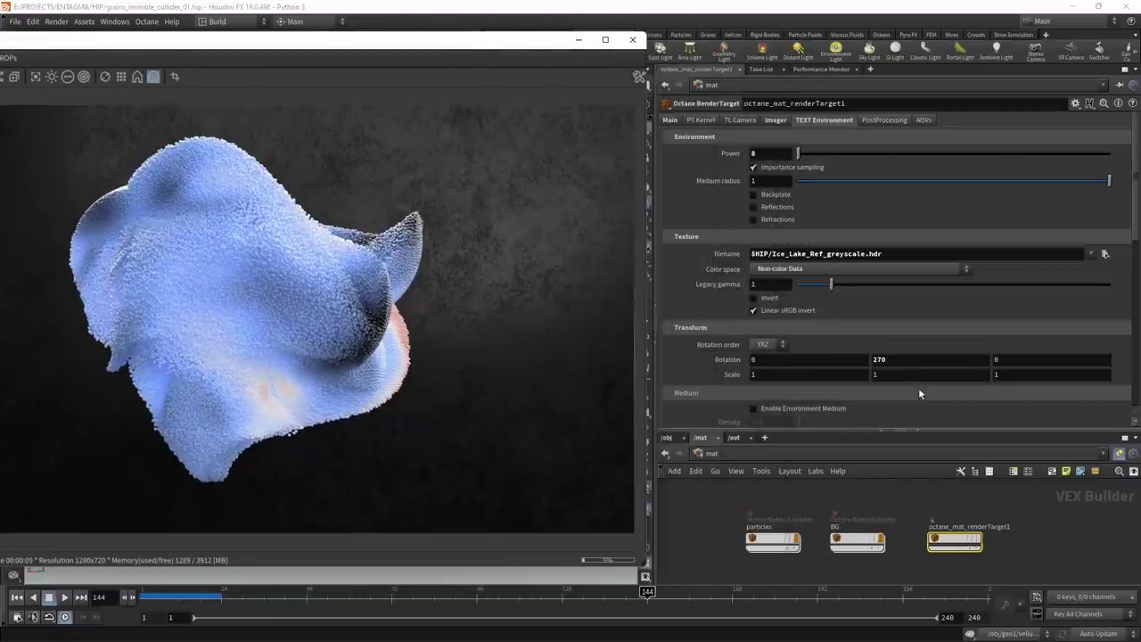
- Adjust the environment texture's Y rotation, trying 240 and settling on 260
double_click(925, 360)
type("240")
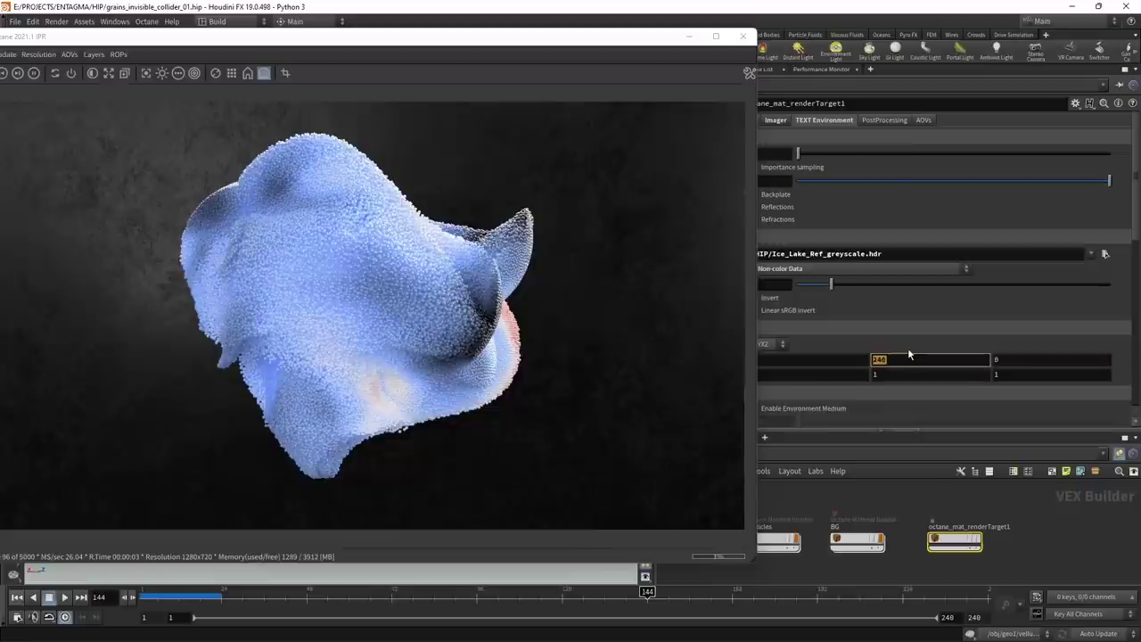
type("260")
key("Return")
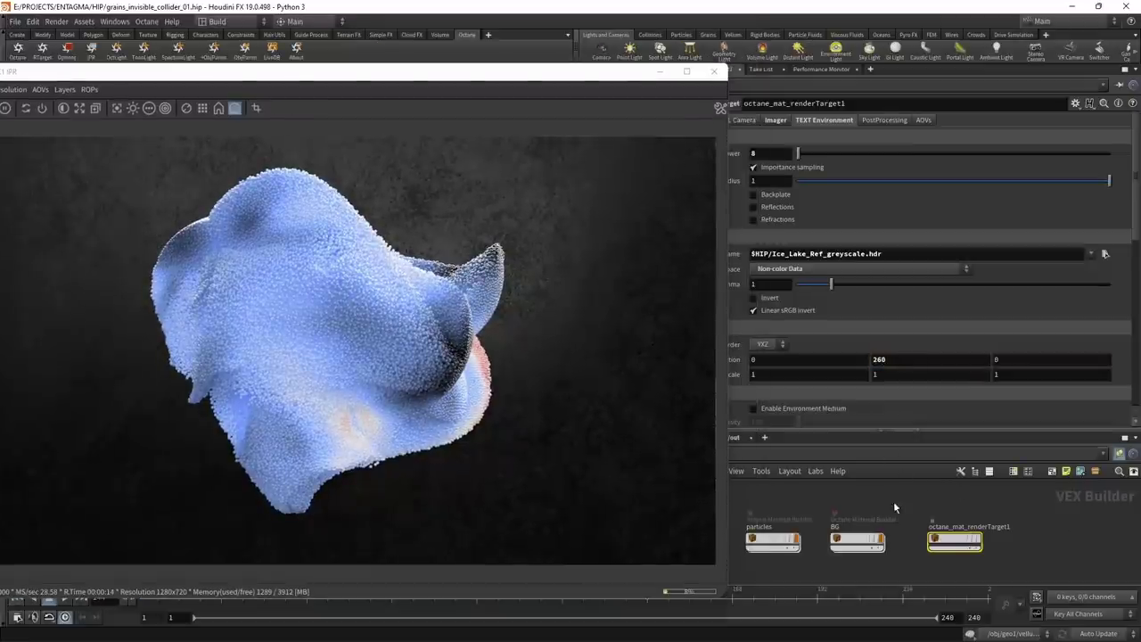
- Enable particle motion blur on the Octane ROP and restart the IPR render
middle_click_drag(888, 510, 954, 504)
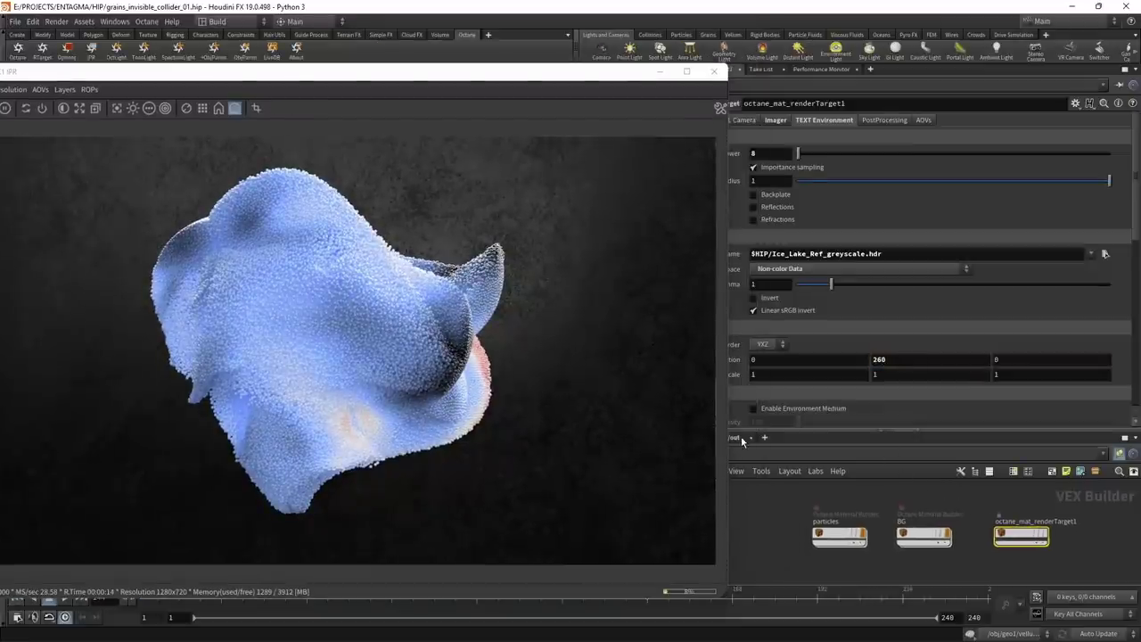
left_click(742, 438)
left_click(858, 515)
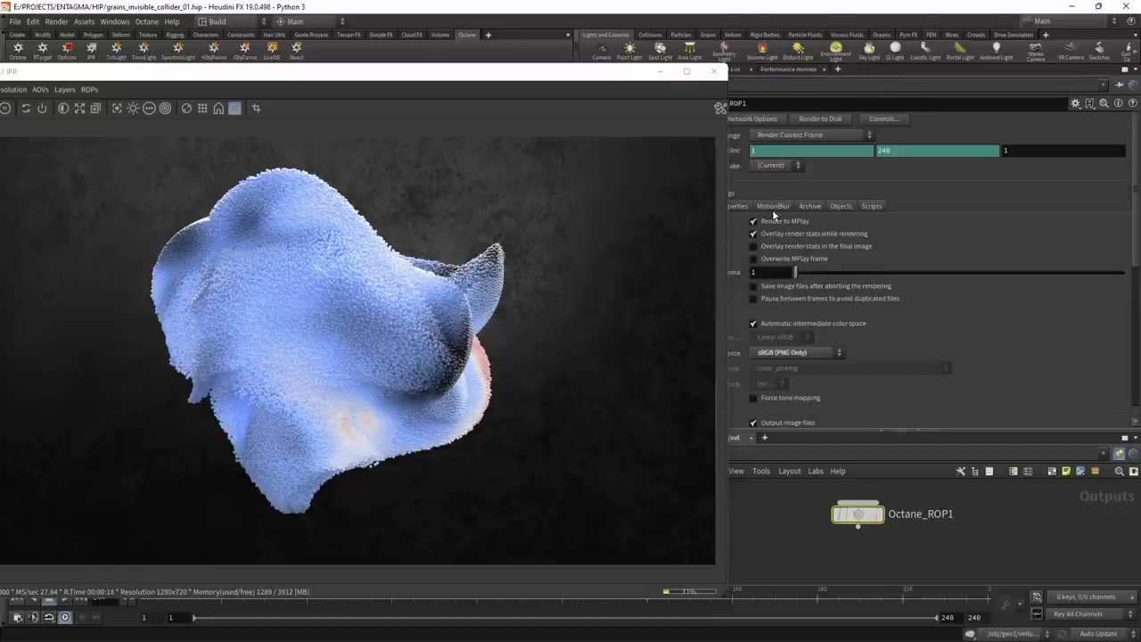
left_click(773, 206)
left_click(753, 308)
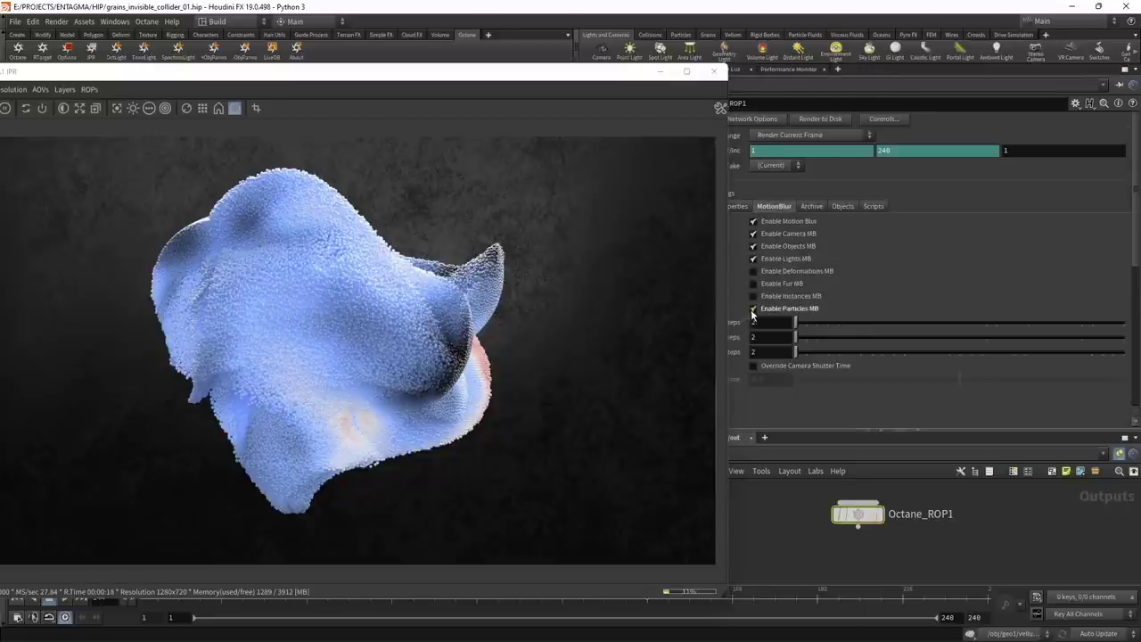
left_click_drag(348, 81, 466, 64)
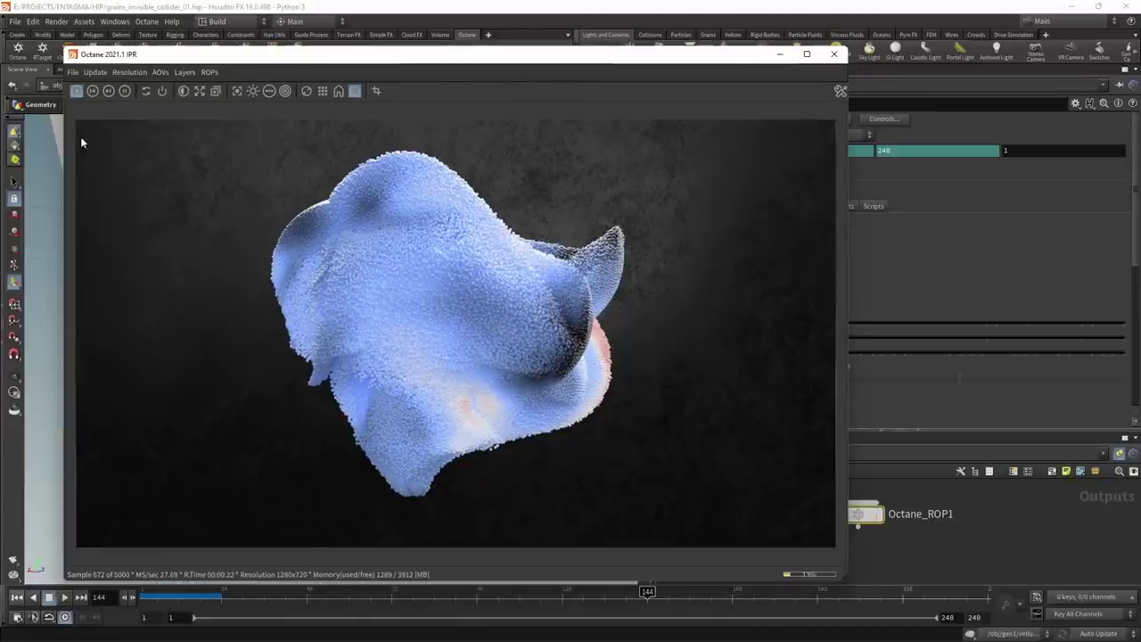
left_click(78, 91)
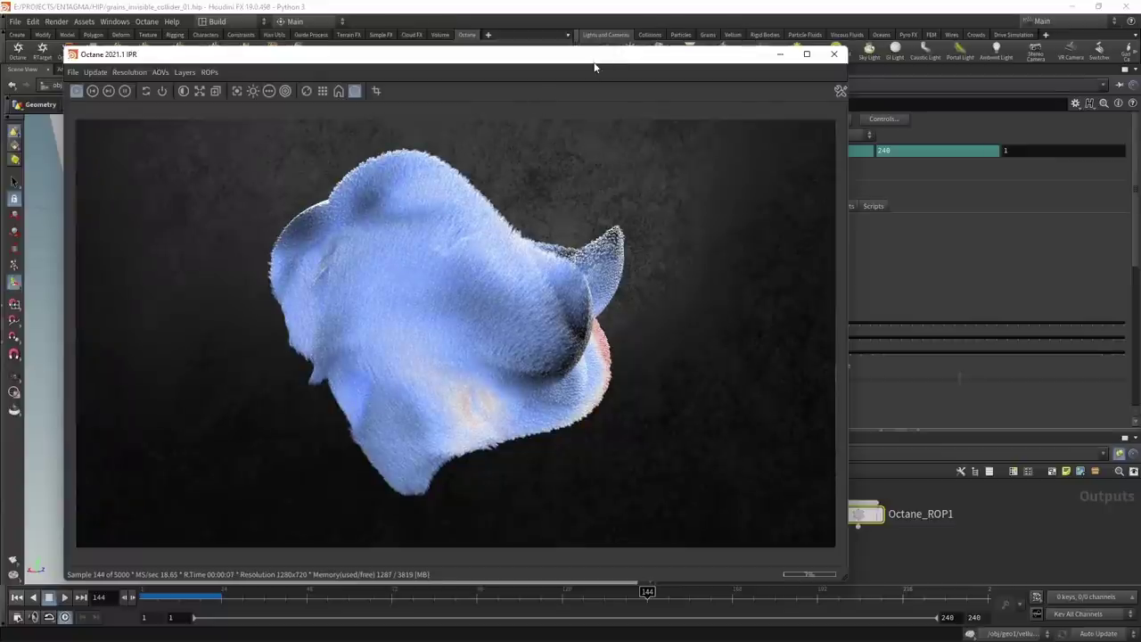
- Override the camera shutter time in the ROP's motion blur settings and set the shutter time to 0.3
left_click_drag(595, 67, 398, 56)
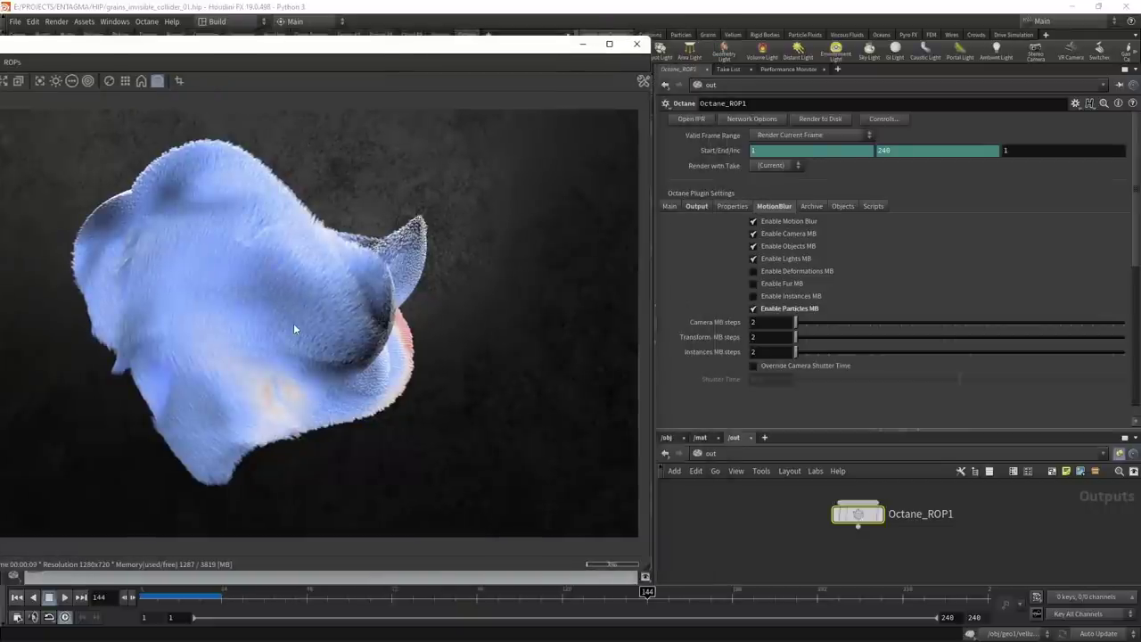
left_click(753, 366)
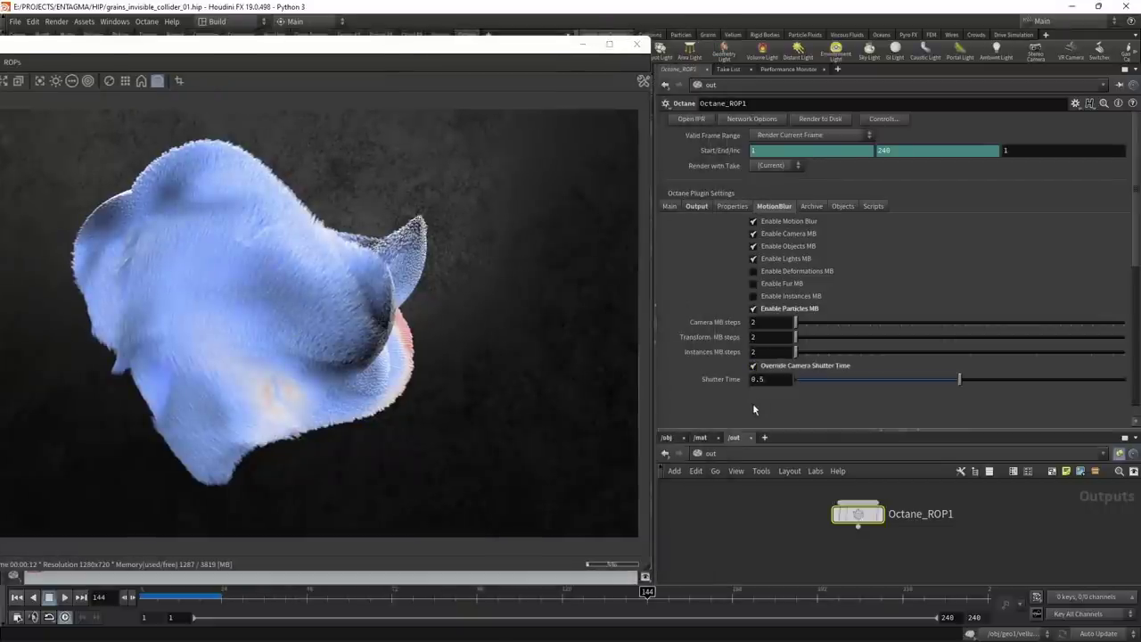
left_click(772, 378)
type("0.3")
key("Return")
left_click_drag(293, 55, 485, 42)
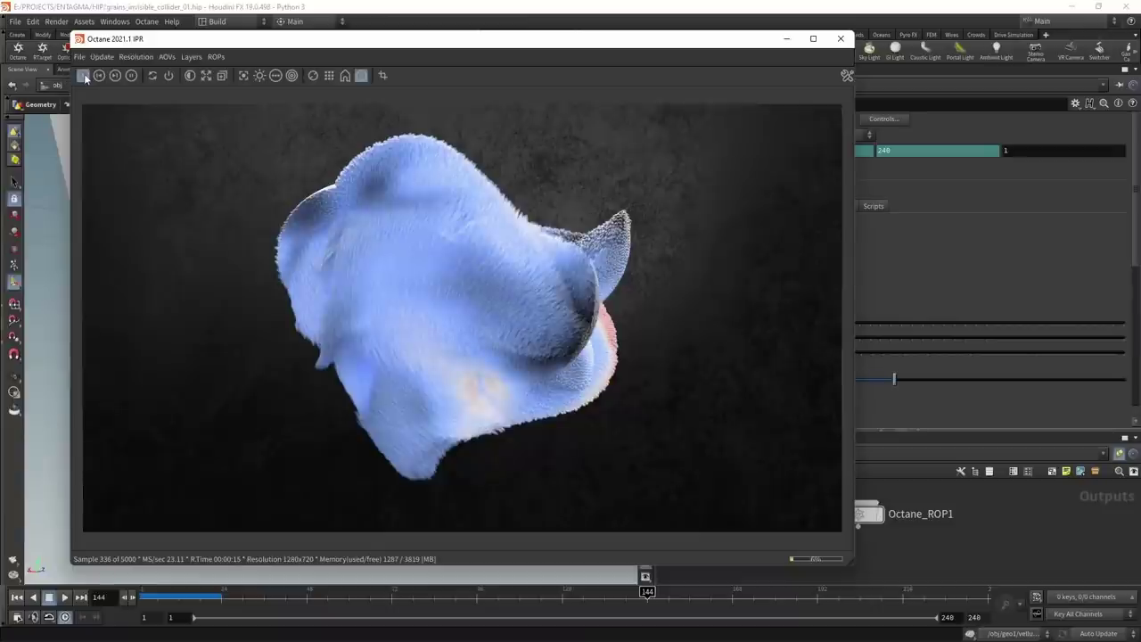
- Restart the IPR render to check the particle motion blur with the new shutter time
left_click(85, 78)
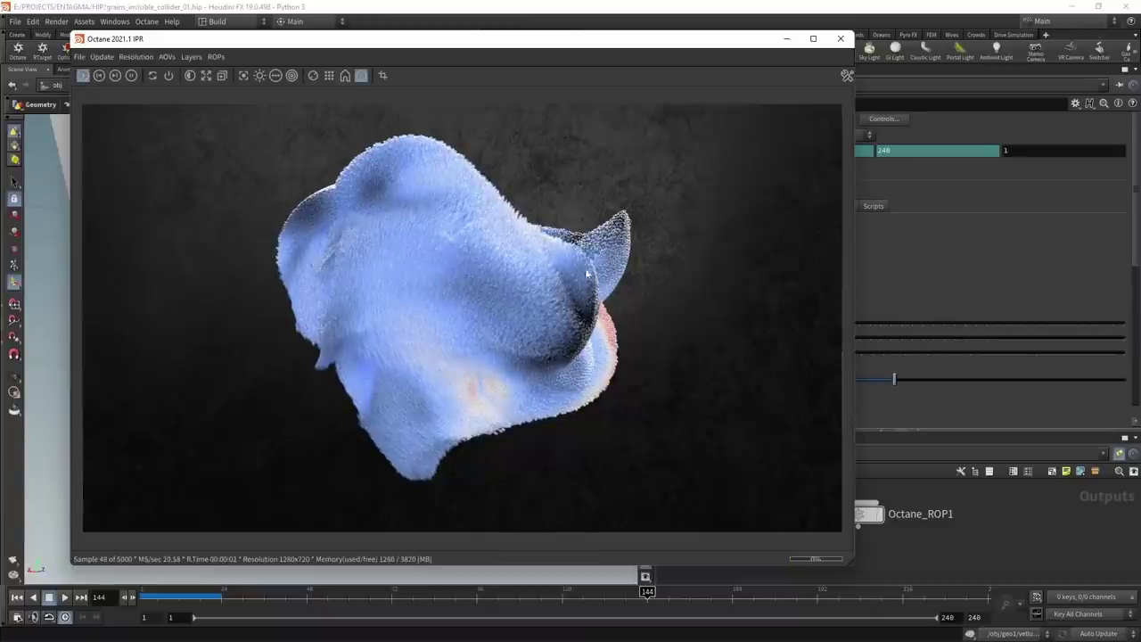
left_click_drag(546, 45, 419, 66)
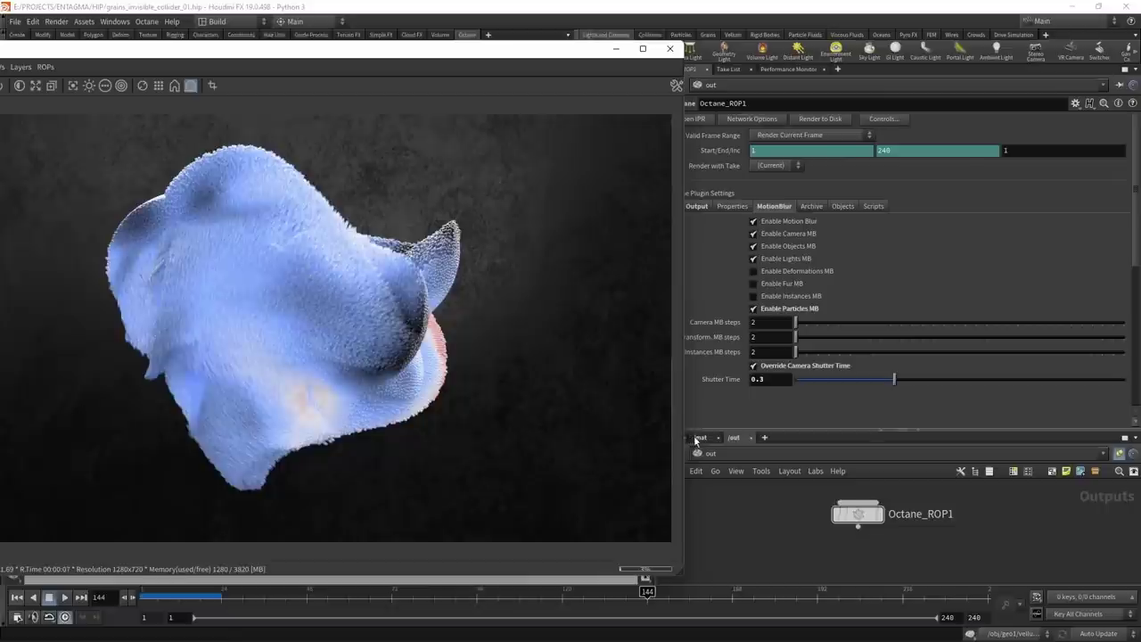
- Set the specular depth to 8 in the render target's path tracing kernel
left_click(698, 437)
left_click(1023, 537)
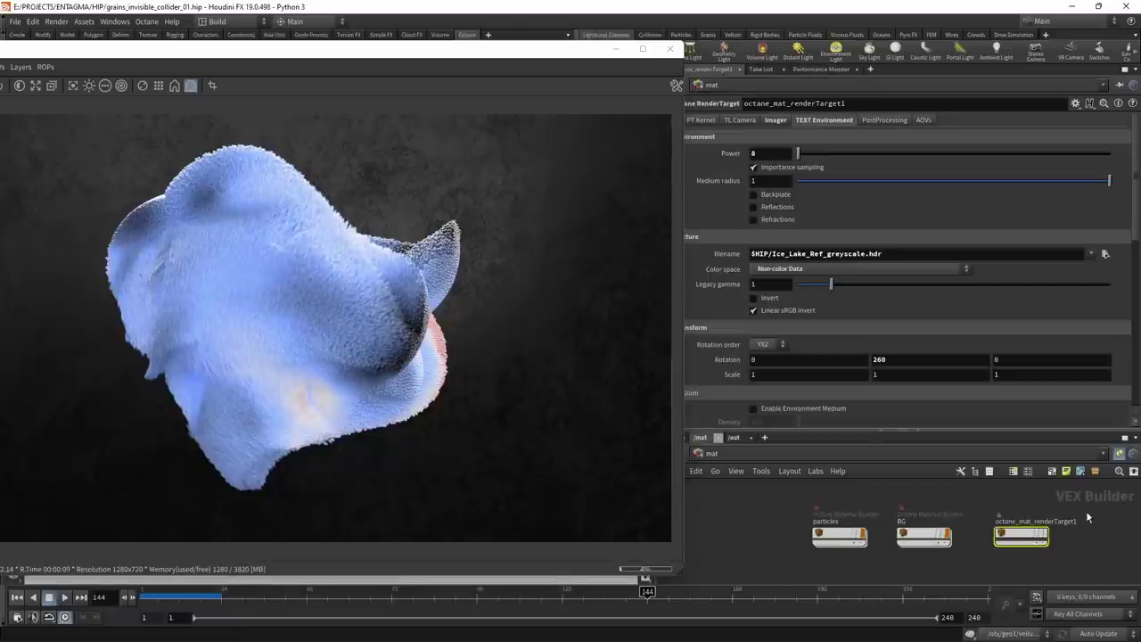
left_click(702, 120)
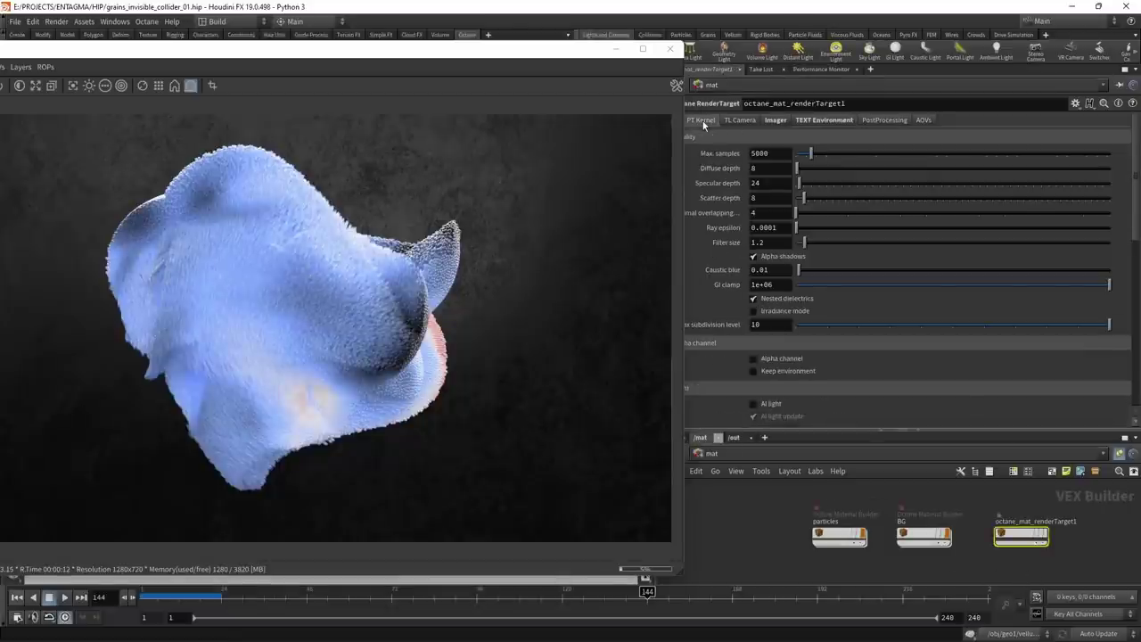
left_click(764, 185)
key("Return")
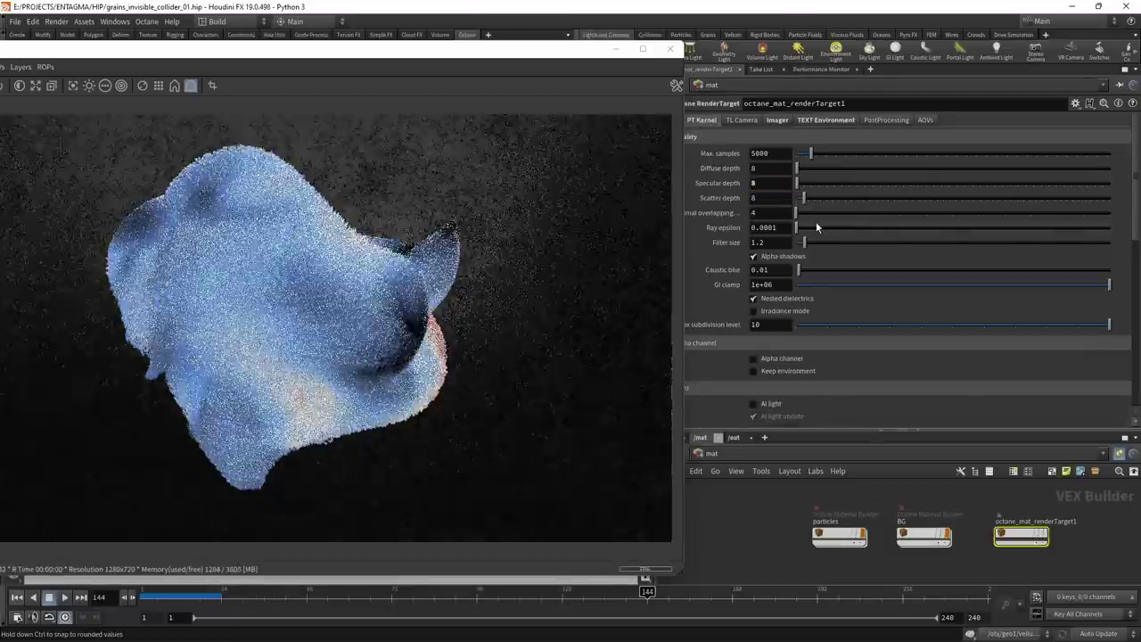
- Turn off nested dielectrics and alpha shadows in the path tracing kernel and set the GI clamp to 10
left_click(755, 299)
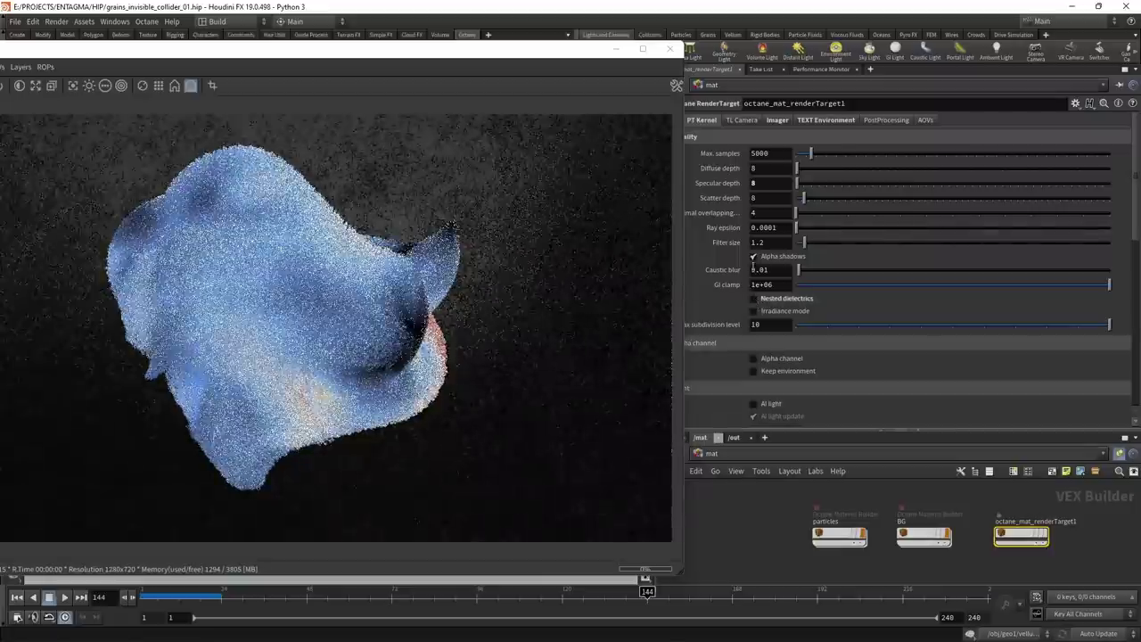
left_click(775, 284)
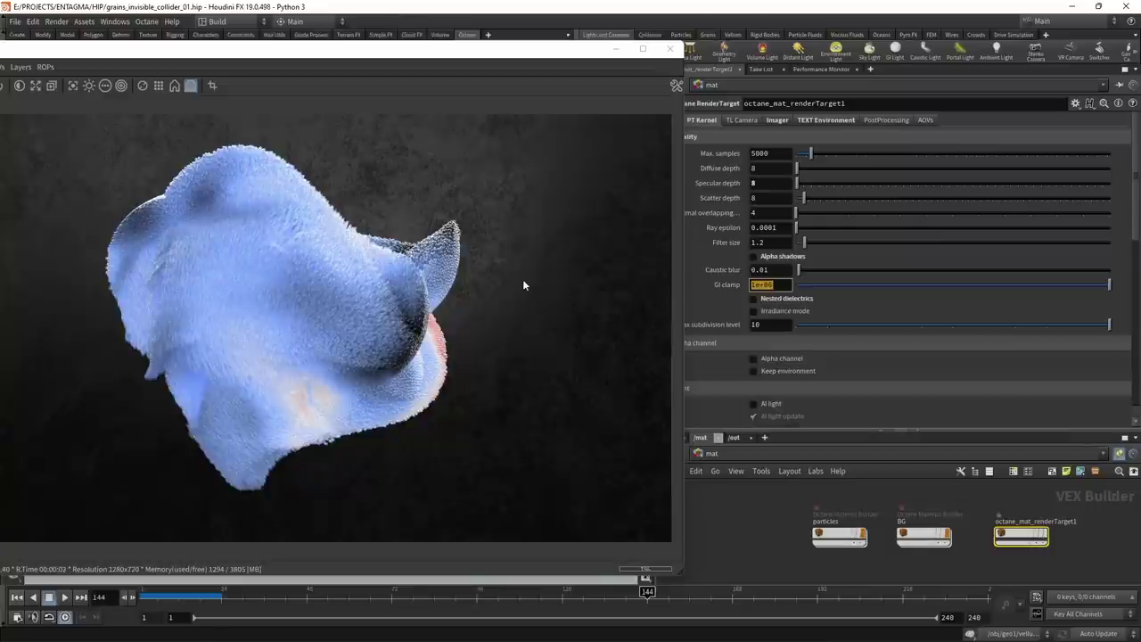
type("10")
key("Return")
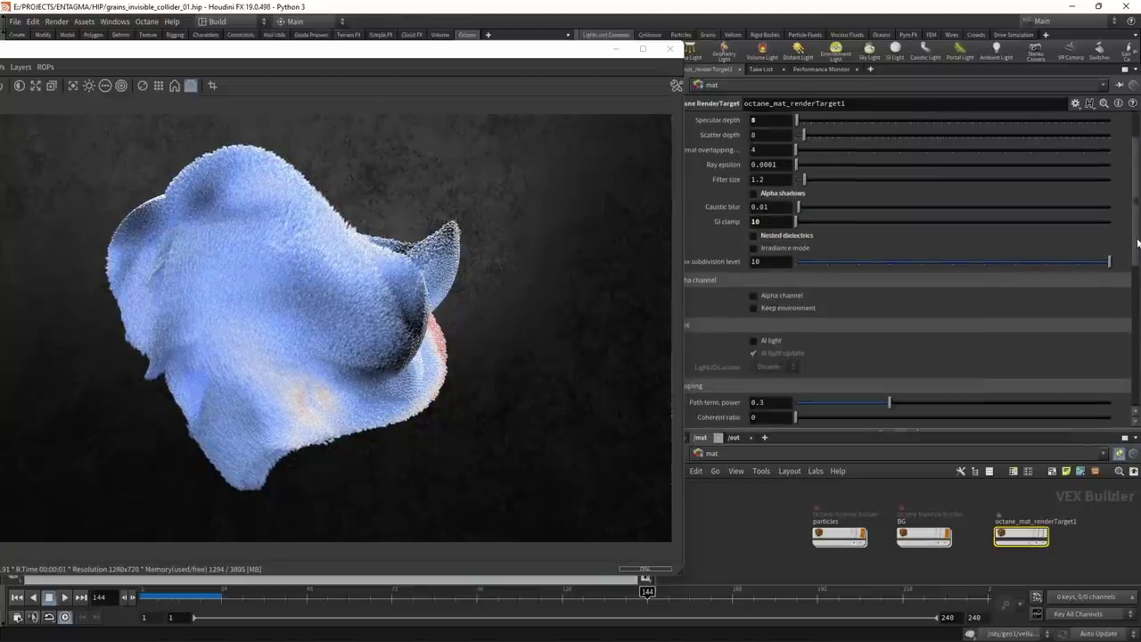
- Enable adaptive sampling in the path tracing kernel with 16 minimum adaptive samples and pixel grouping set to None
scroll(1138, 242, "down", 5)
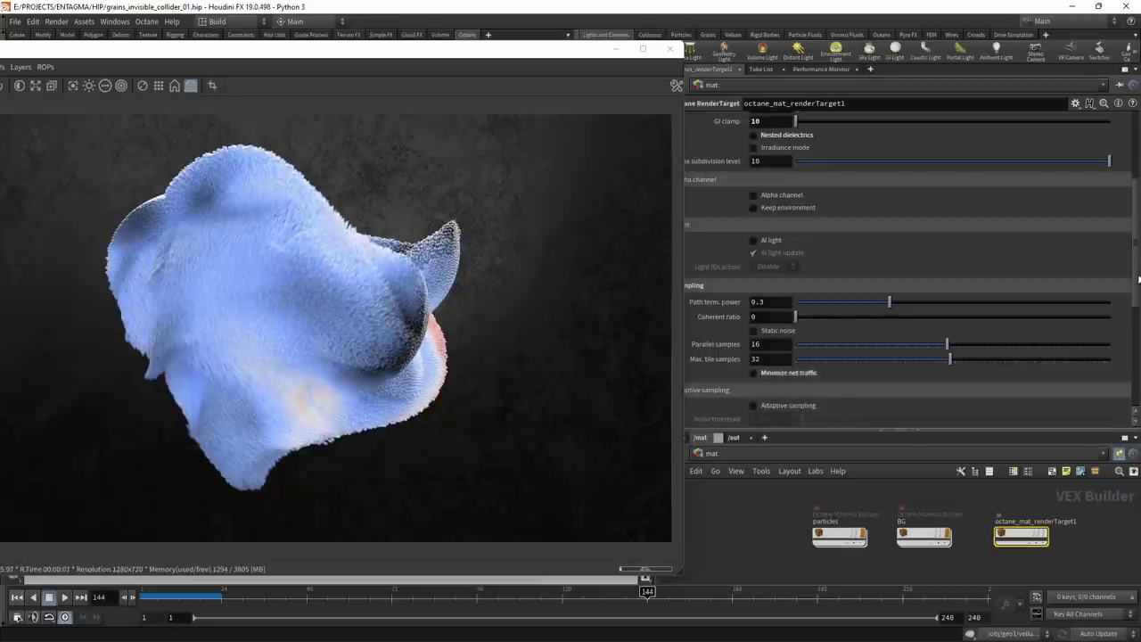
scroll(1139, 279, "down", 5)
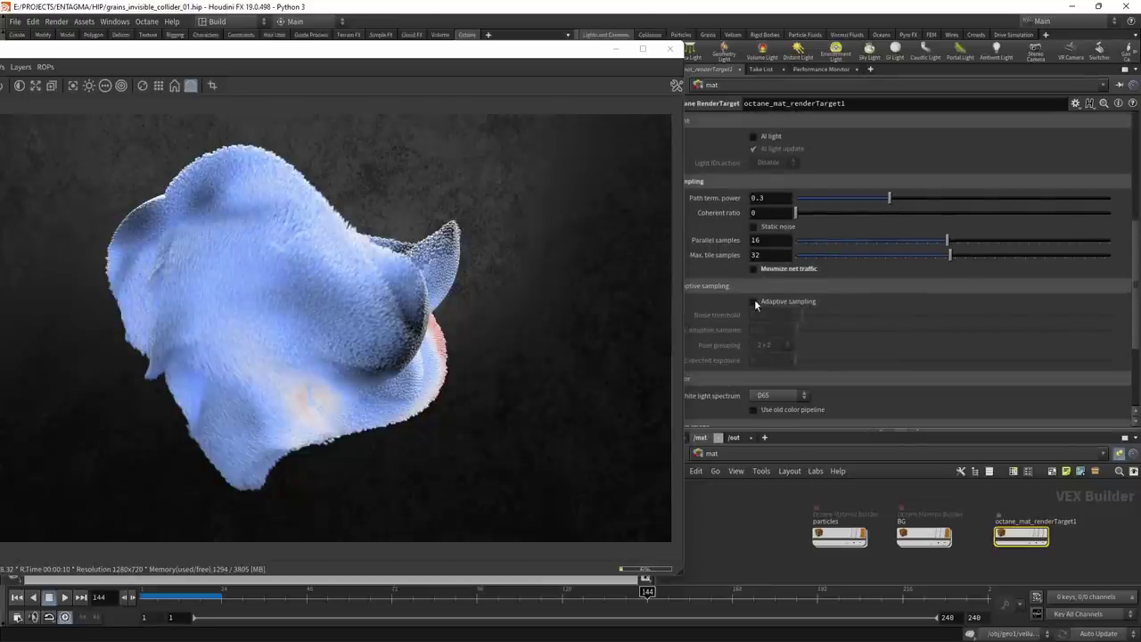
left_click(754, 302)
left_click(775, 331)
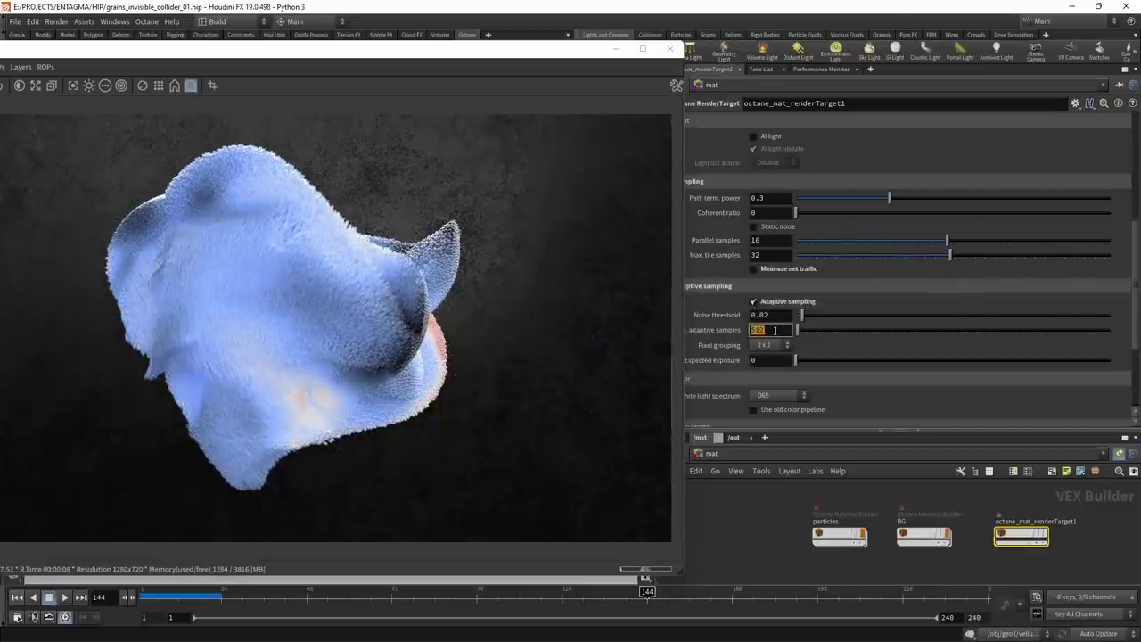
type("16")
left_click(764, 346)
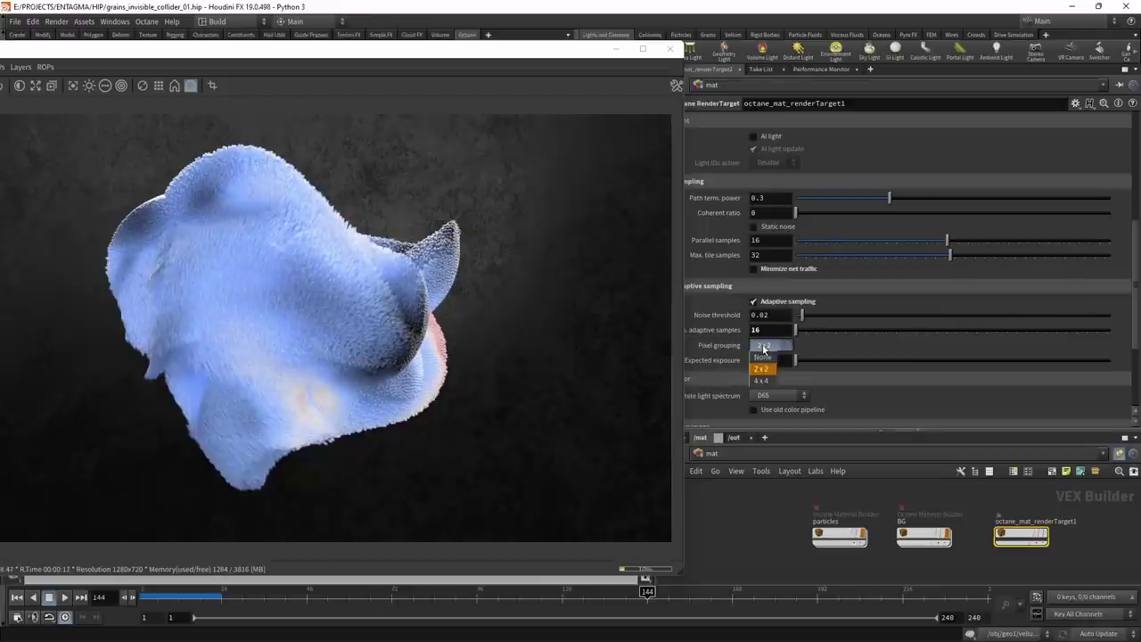
left_click(764, 358)
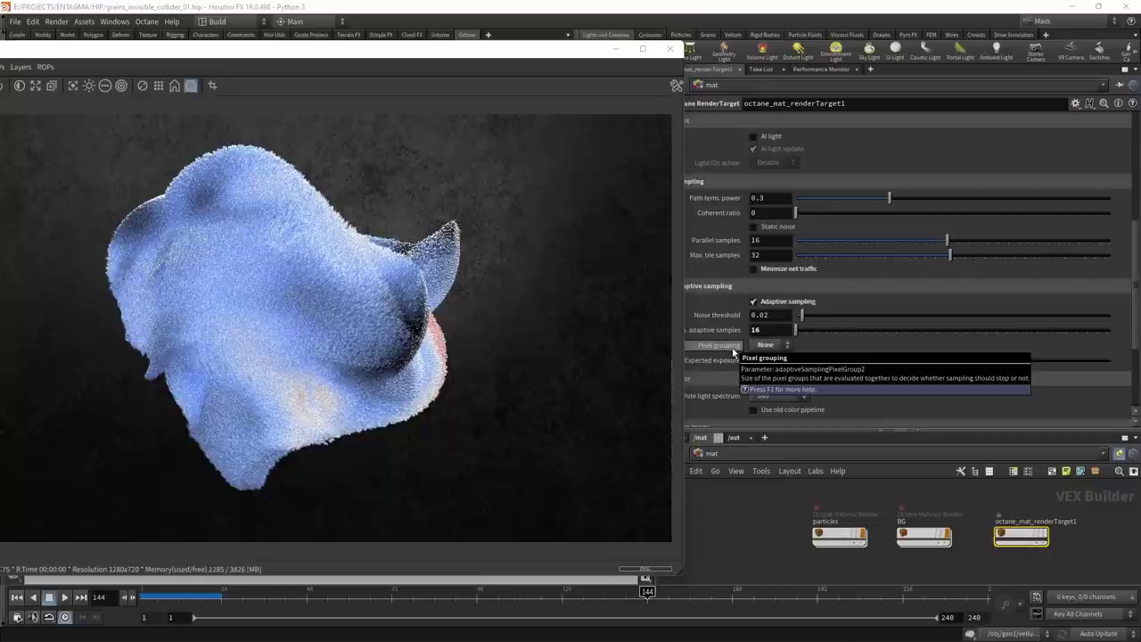
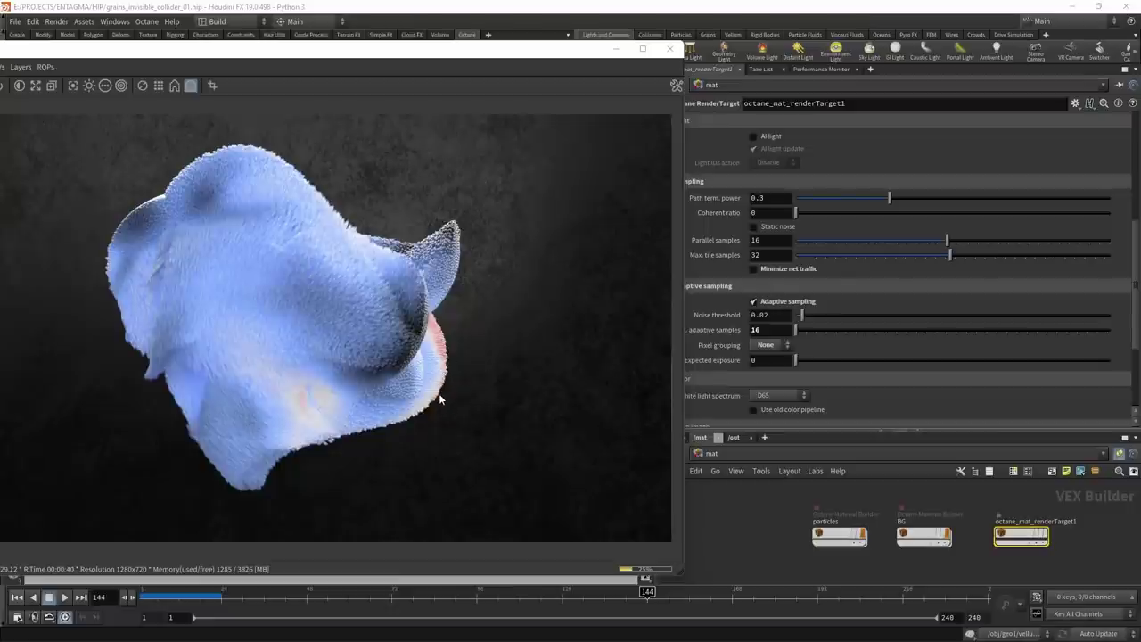
- Enable the auxiliary Noise AOV on the render target and display it in the IPR
scroll(1119, 162, "up", 5)
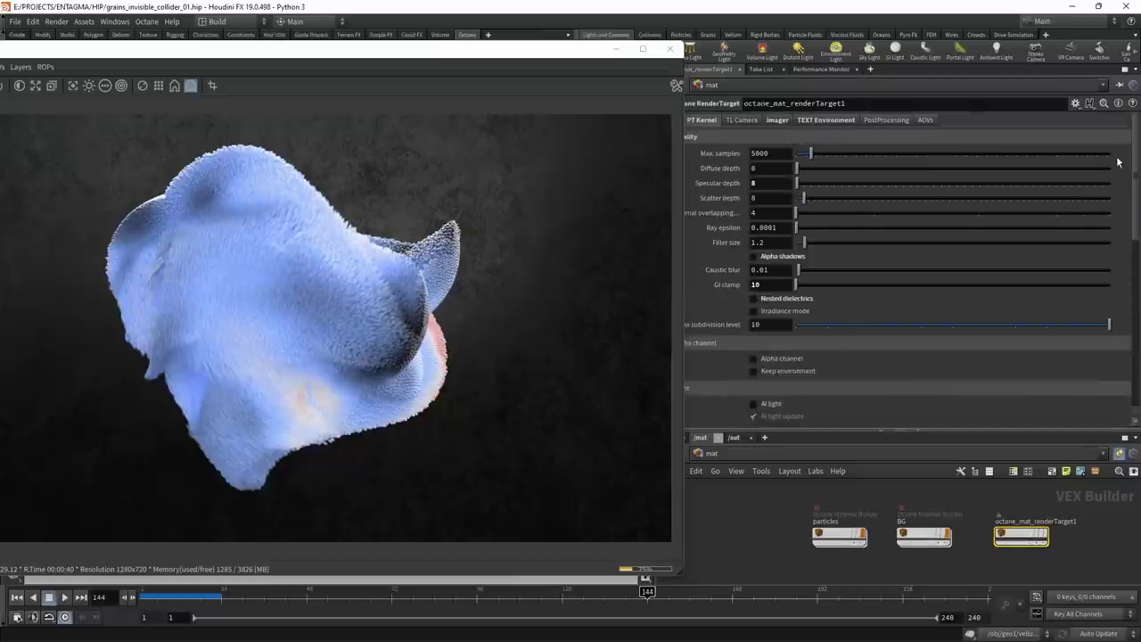
left_click(894, 120)
left_click(925, 119)
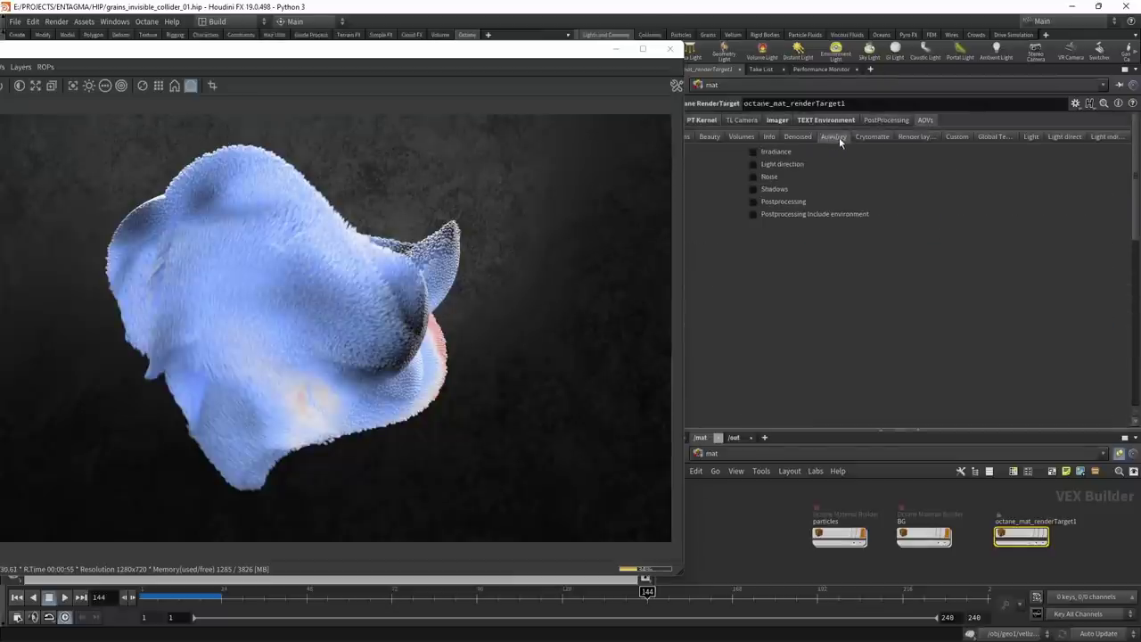
left_click(753, 177)
left_click_drag(389, 57, 577, 48)
left_click(183, 59)
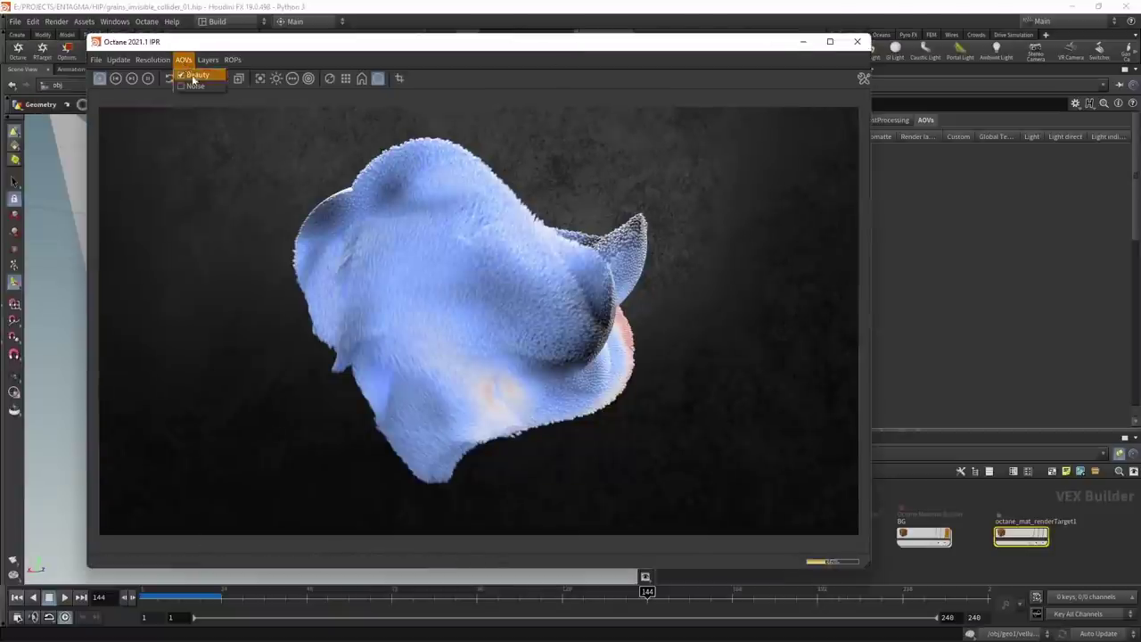
left_click(194, 86)
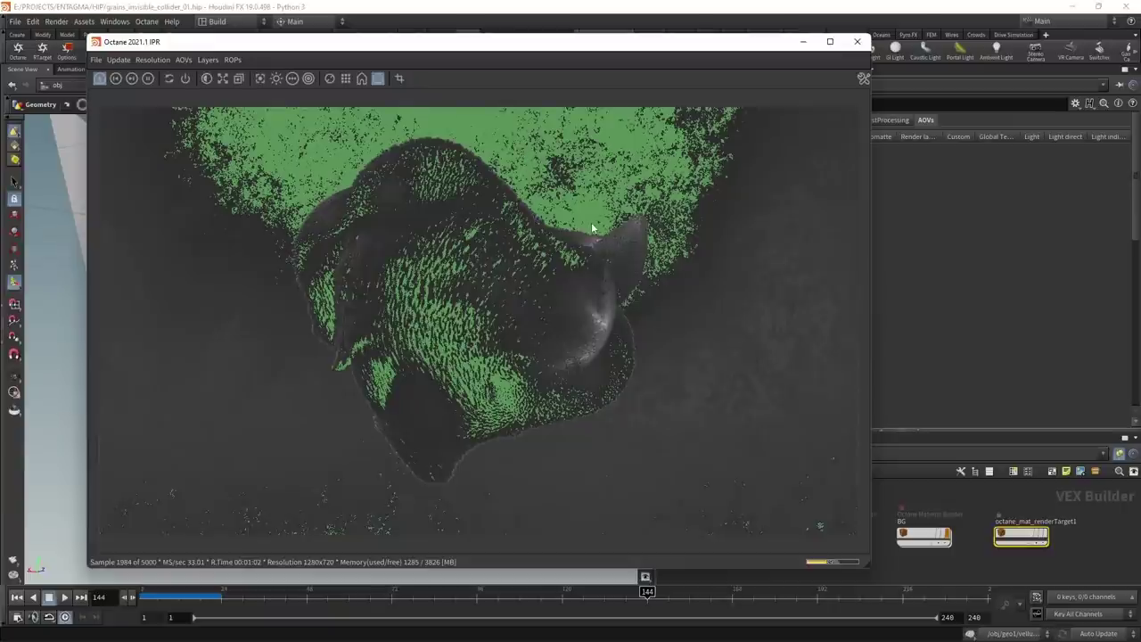
- Set the path tracing kernel's maximum samples to 1024
left_click_drag(557, 58, 345, 59)
left_click(702, 121)
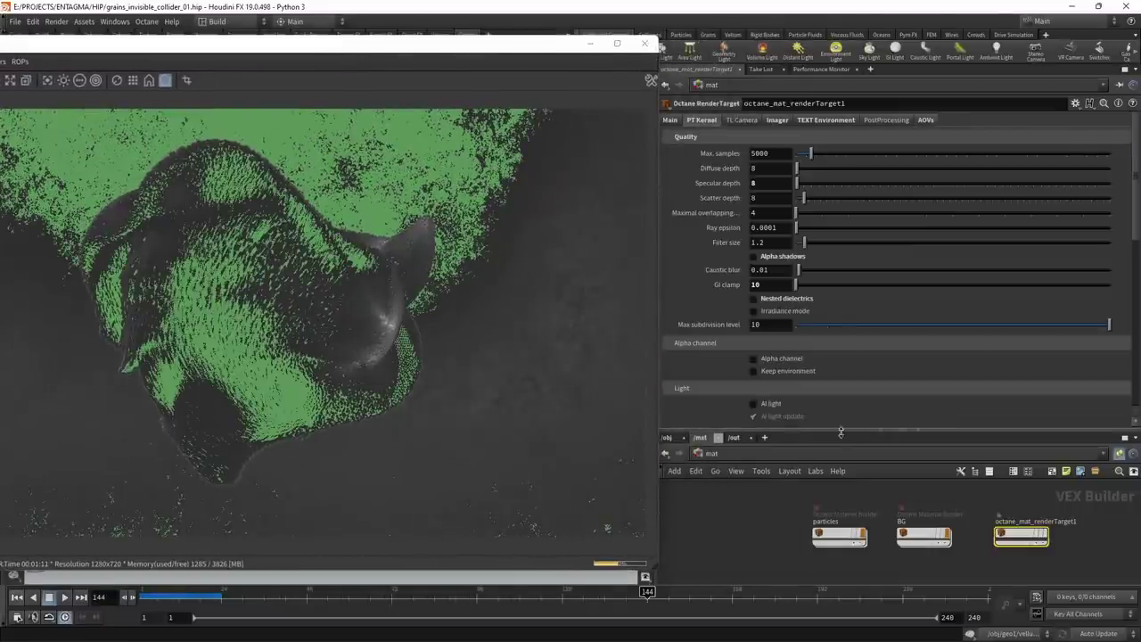
scroll(767, 291, "down", 5)
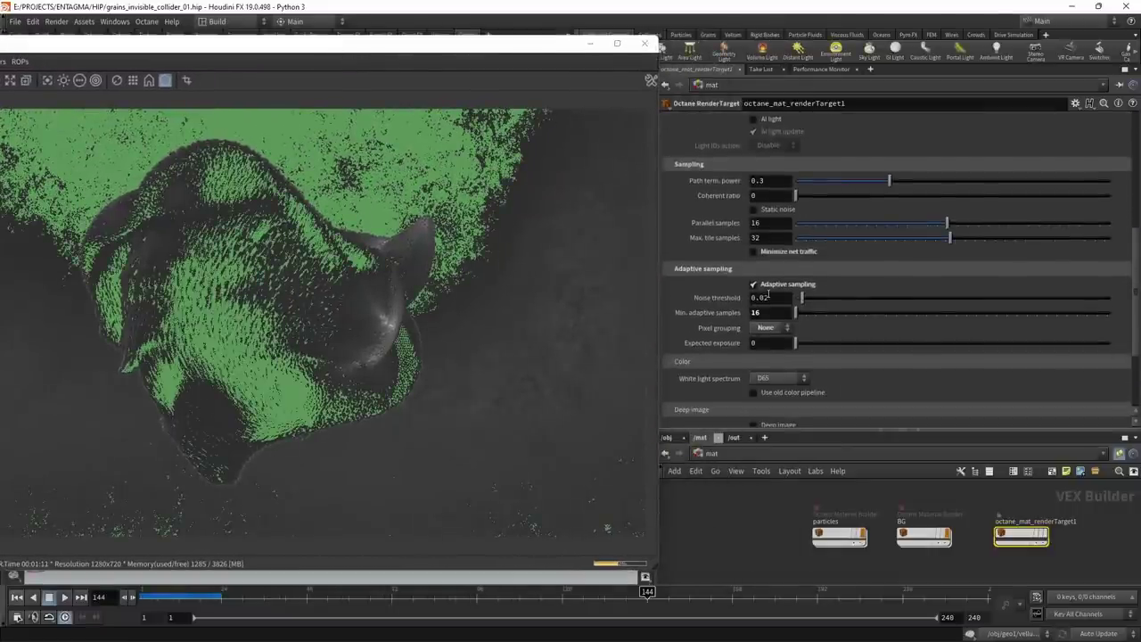
scroll(767, 297, "up", 5)
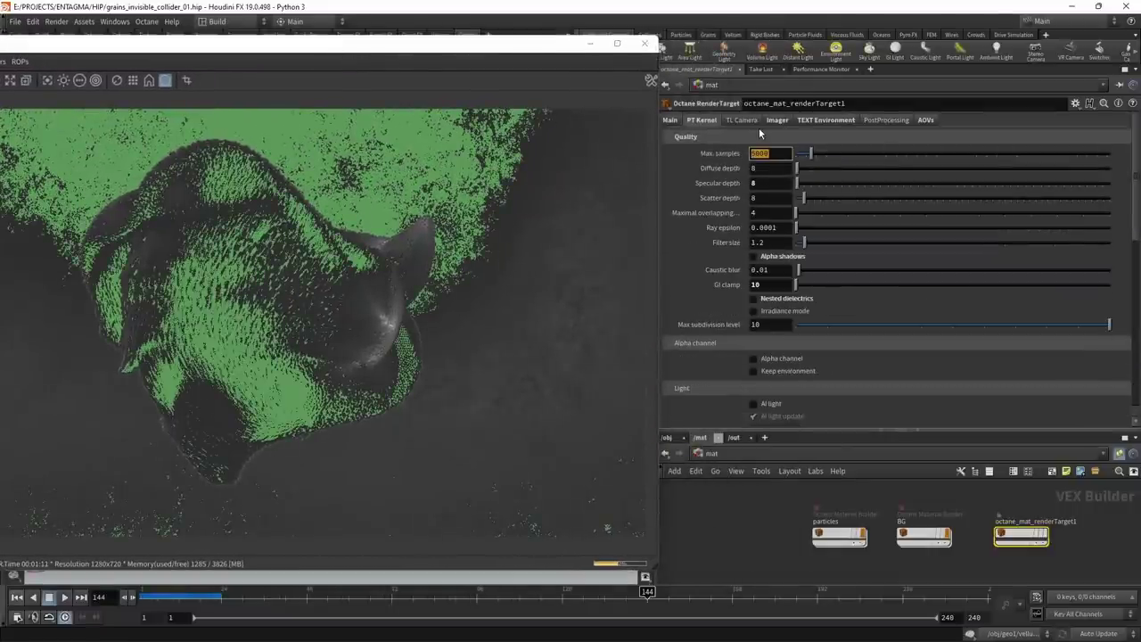
type("1024")
key("Return")
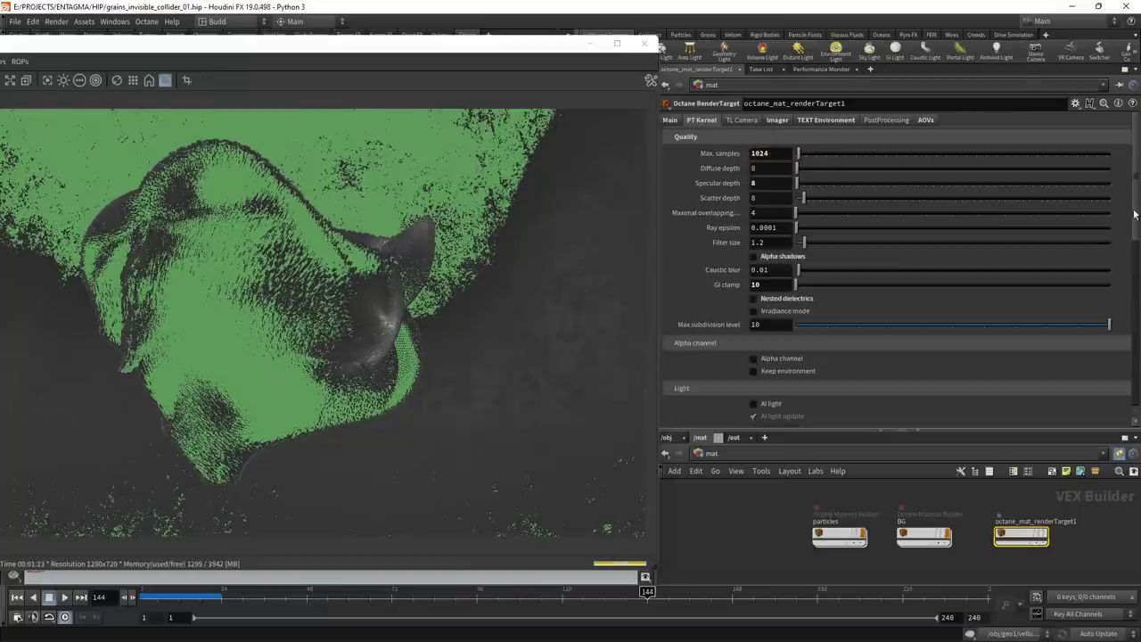
- Set the adaptive sampling noise threshold to 0.1
scroll(896, 268, "down", 6)
scroll(978, 329, "down", 2)
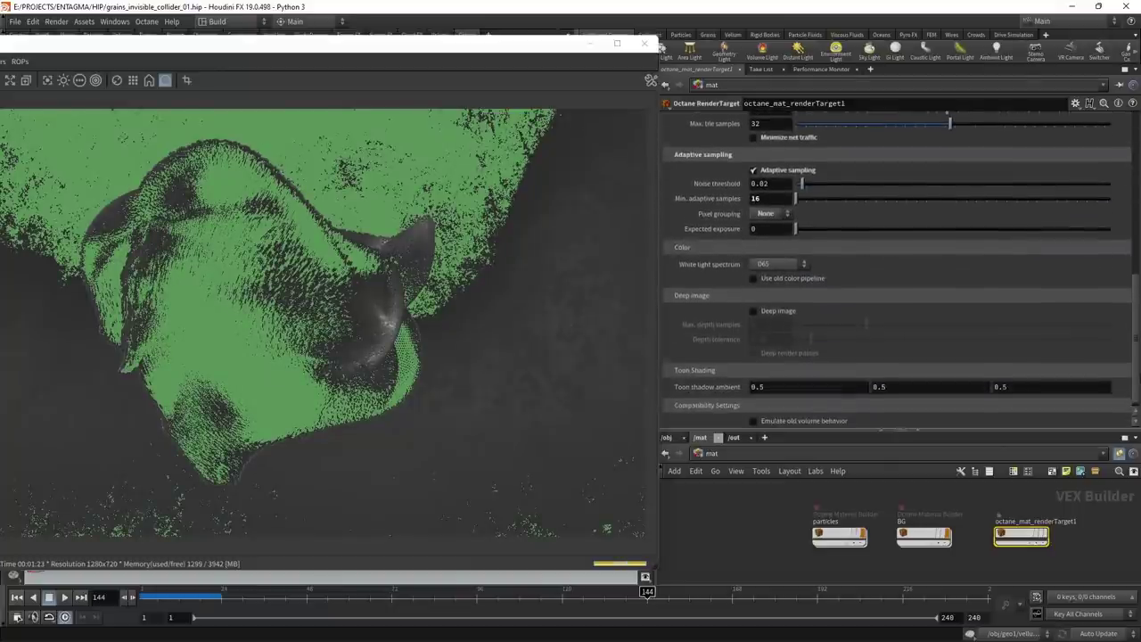
left_click(776, 177)
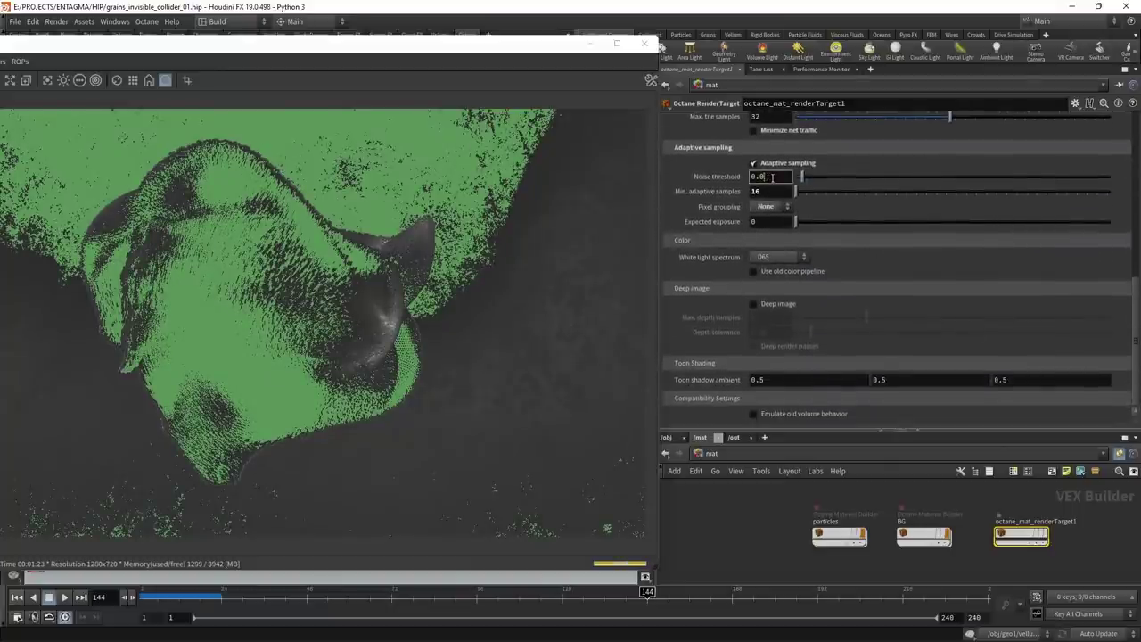
key("BackSpace")
type("1")
key("Return")
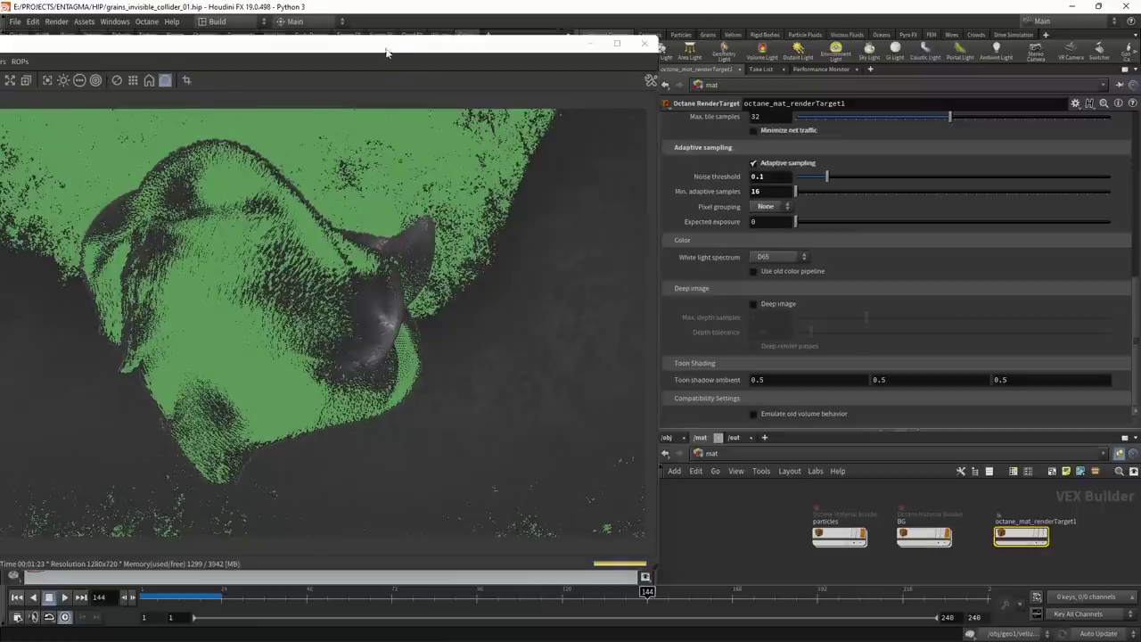
- Restart the IPR render and compare the Noise AOV with the Beauty AOV
left_click_drag(387, 49, 575, 40)
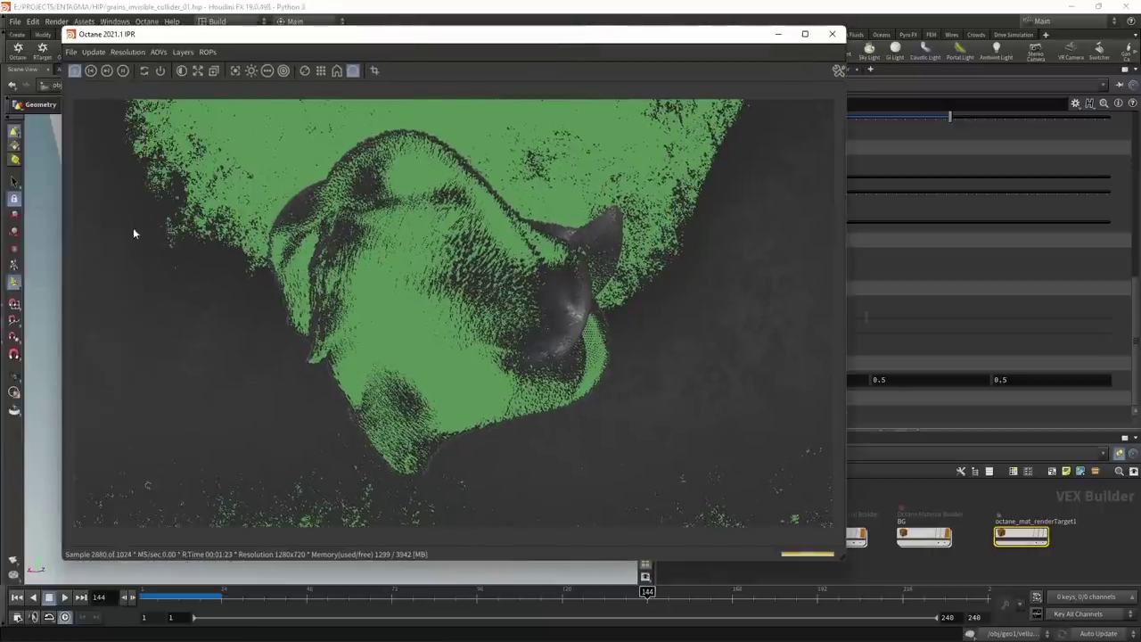
left_click(76, 71)
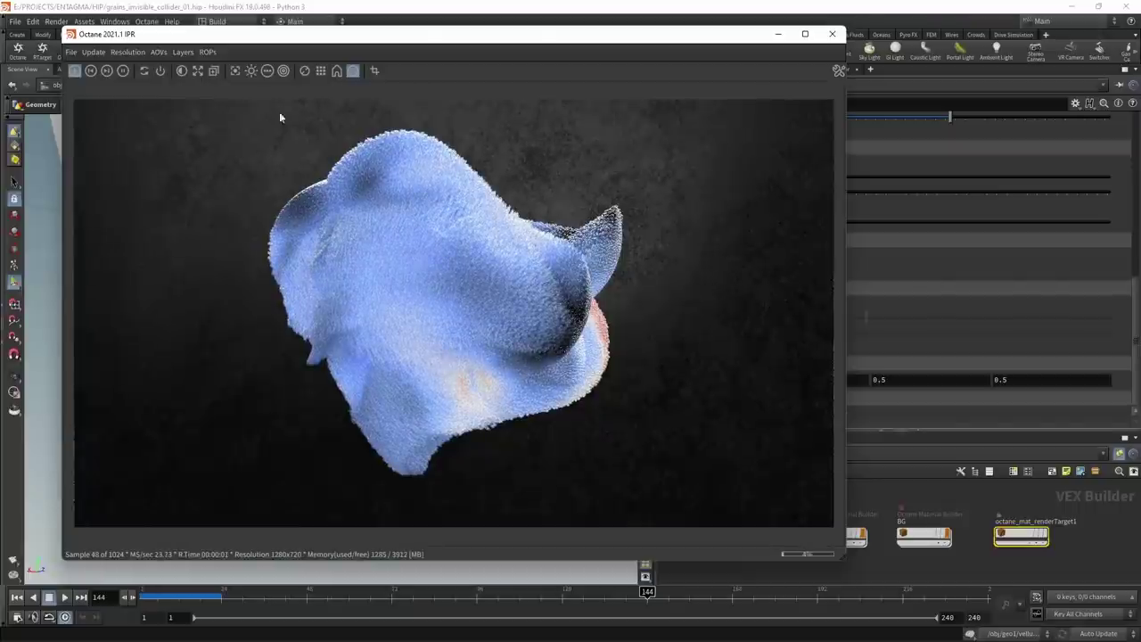
left_click(160, 52)
left_click(164, 77)
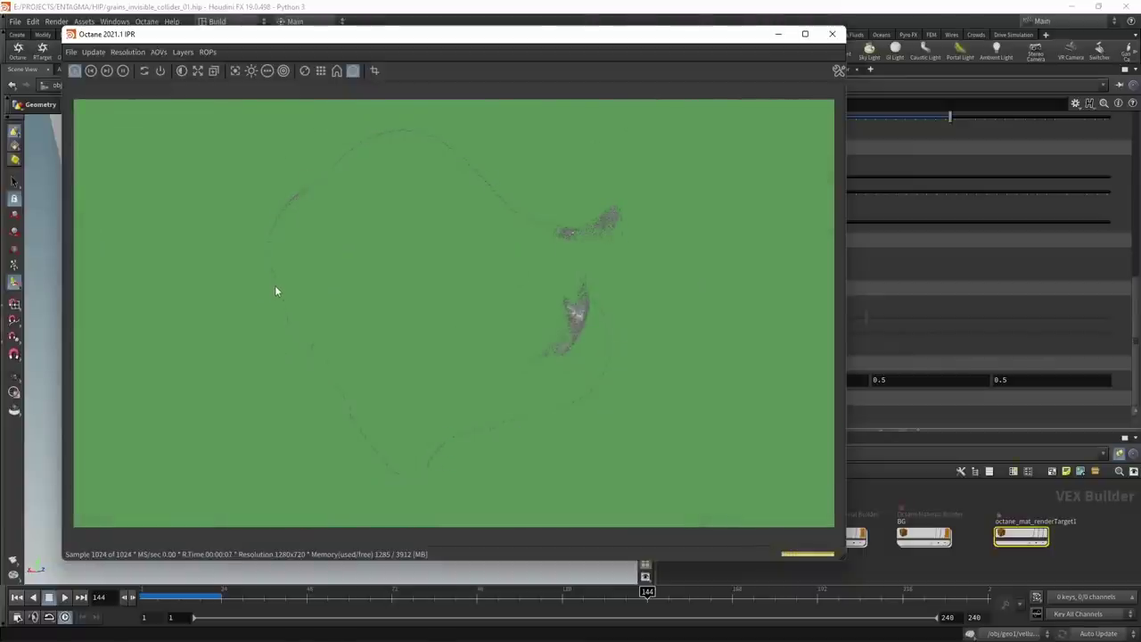
left_click(158, 52)
left_click(156, 68)
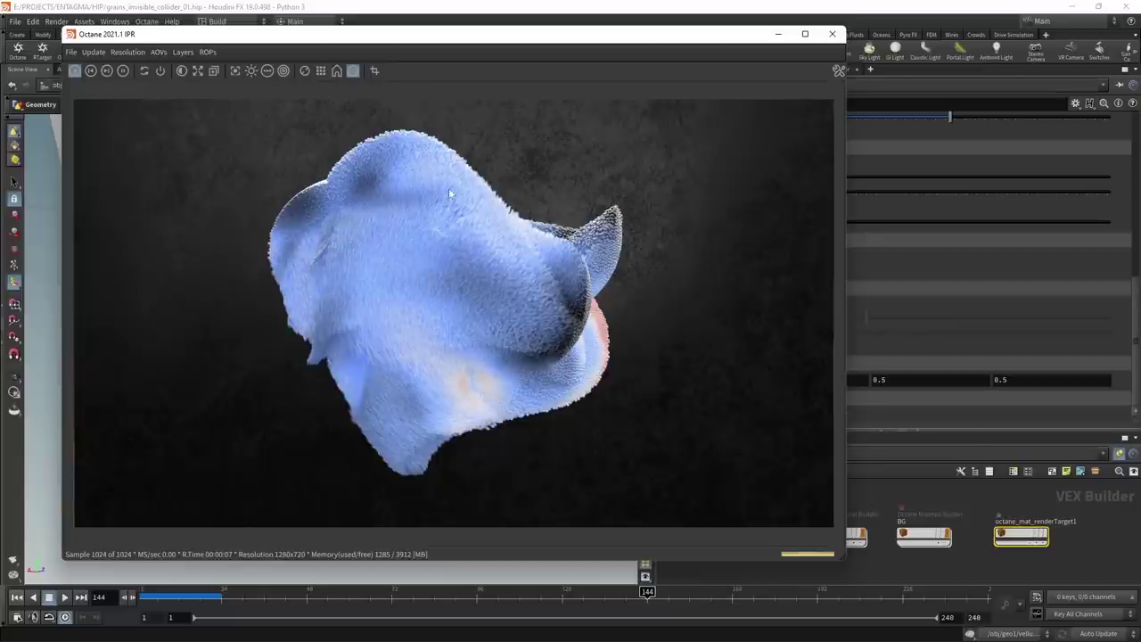
- Close the IPR window and save the scene file
left_click(831, 34)
left_click(14, 21)
left_click(20, 104)
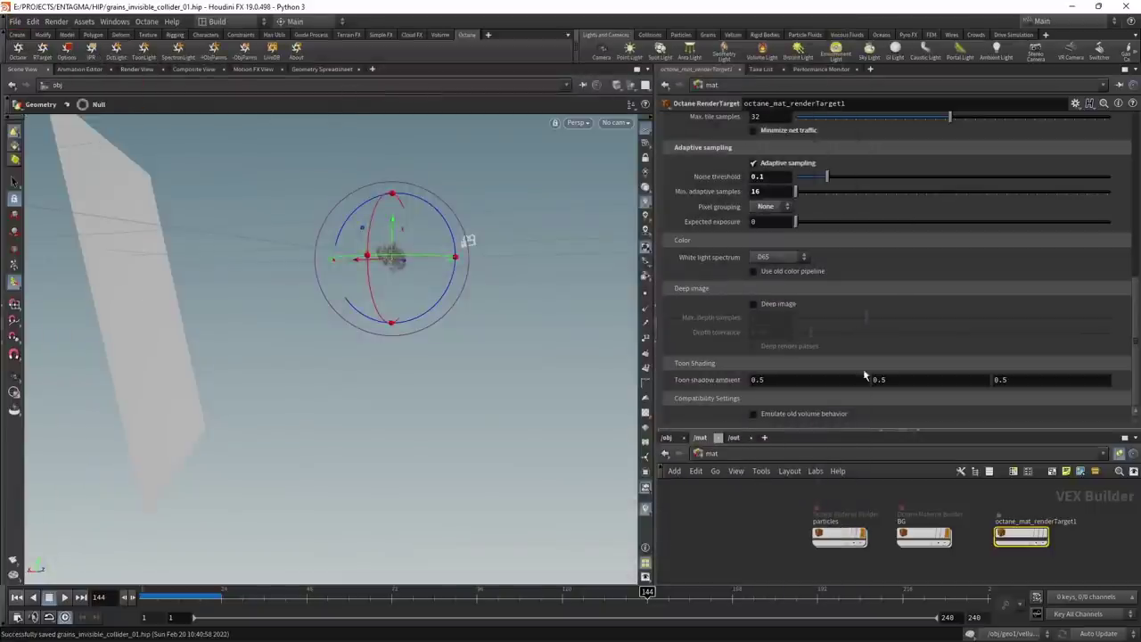
- Set the output file format of the Octane ROP to PNG (16-bit), keeping the sRGB (PNG Only) color space
left_click(734, 438)
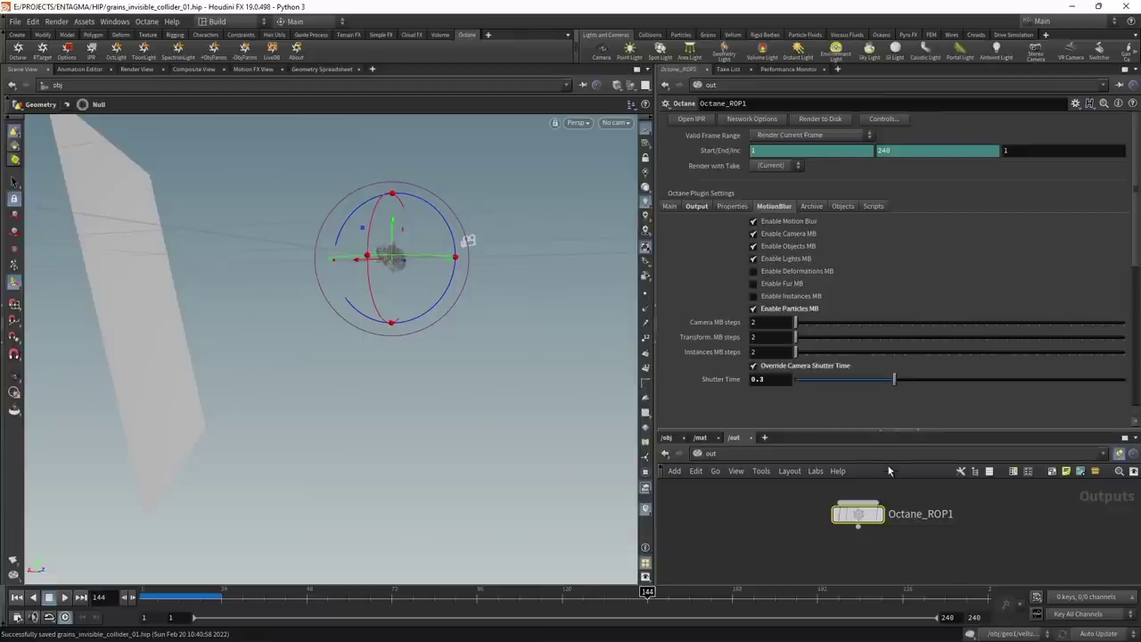
left_click(692, 208)
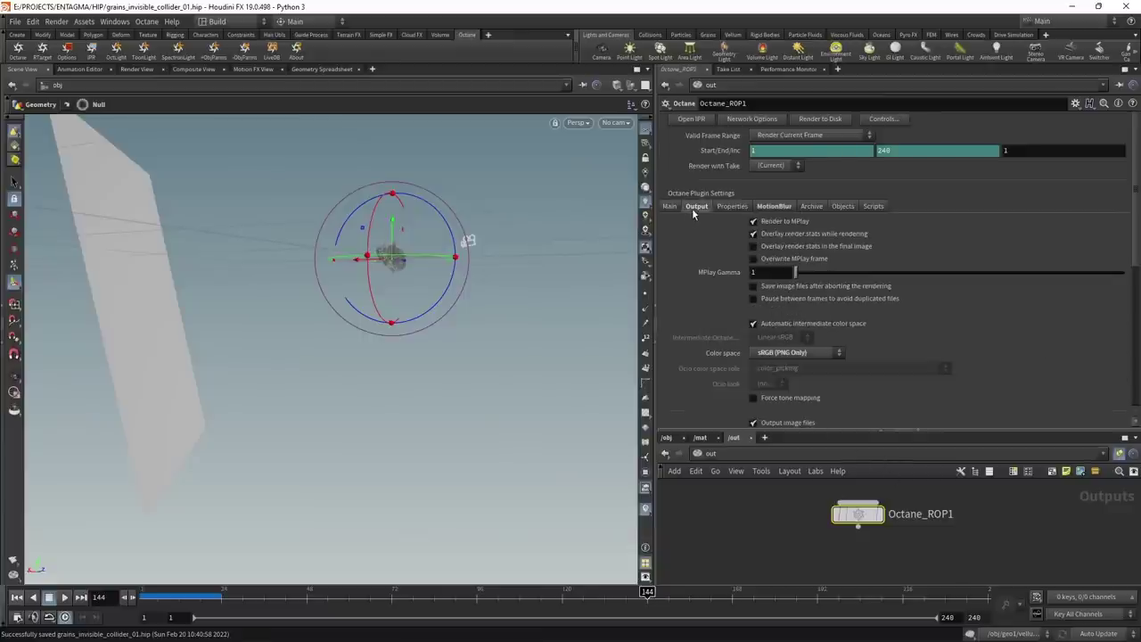
left_click(803, 352)
left_click(804, 353)
scroll(1056, 326, "down", 2)
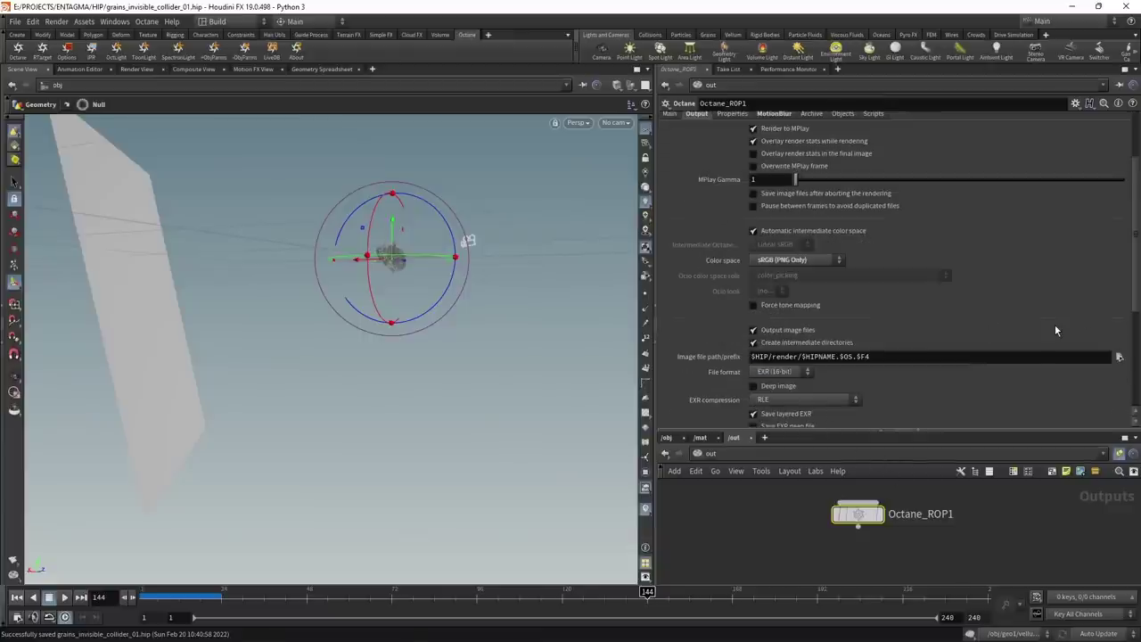
left_click(780, 371)
left_click(774, 396)
- Remove the $OS token from the Octane ROP's image file path, keeping the $HIPNAME and $F4 tokens in the render folder
left_click(836, 359)
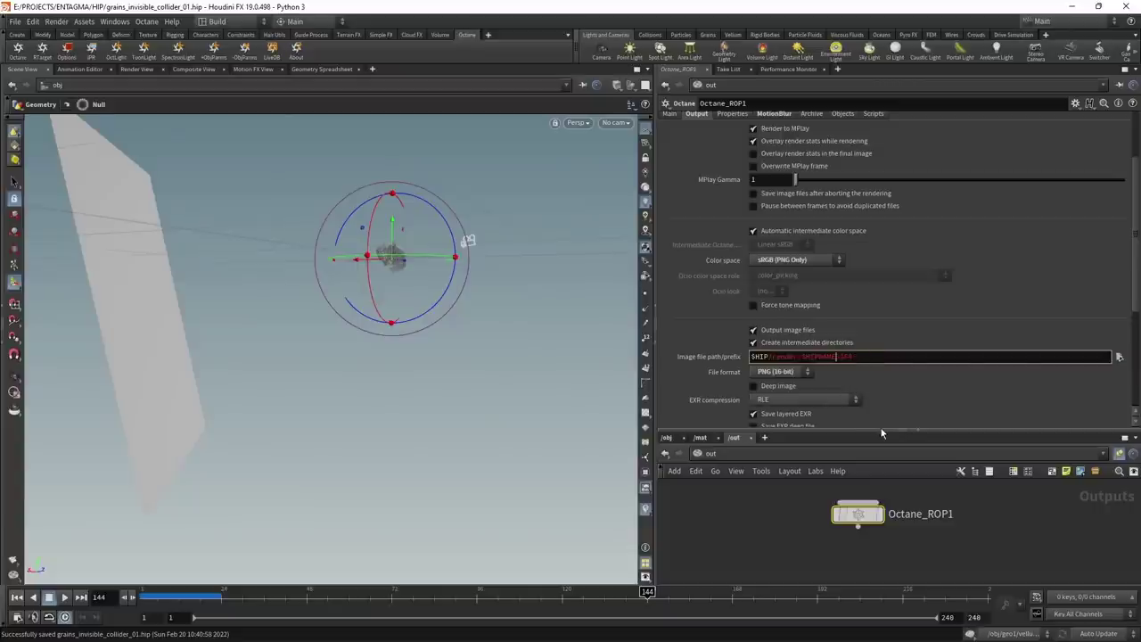
type("_")
triple_click(813, 357)
left_click(804, 357)
left_click_drag(803, 356, 839, 357)
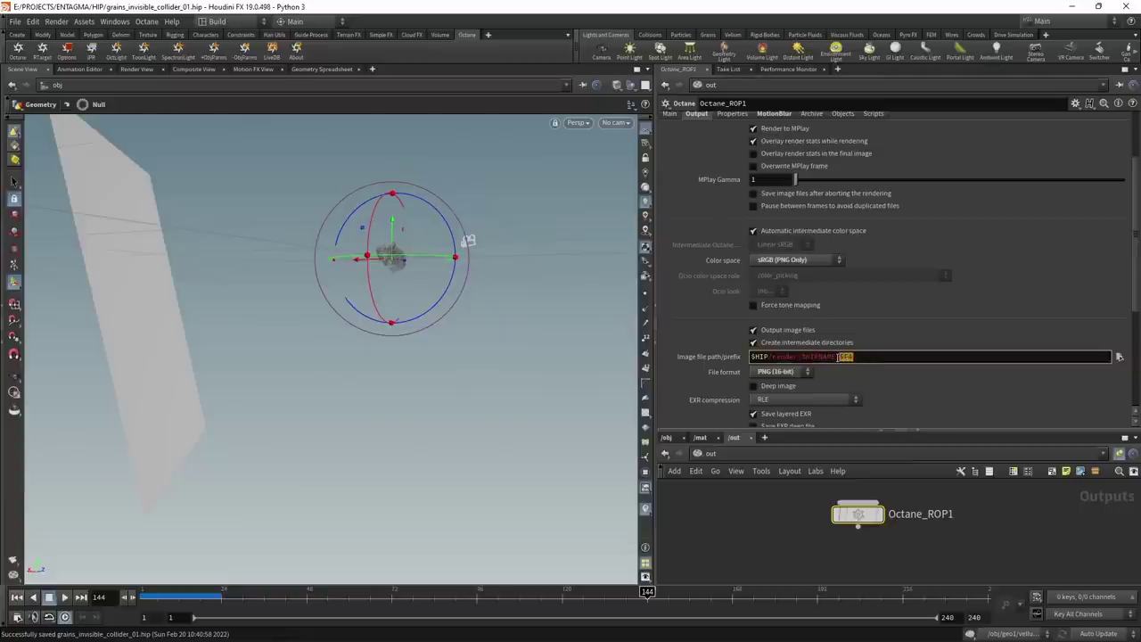
left_click(894, 390)
- Set the Octane ROP's valid frame range to Render Frame Range
scroll(927, 386, "up", 3)
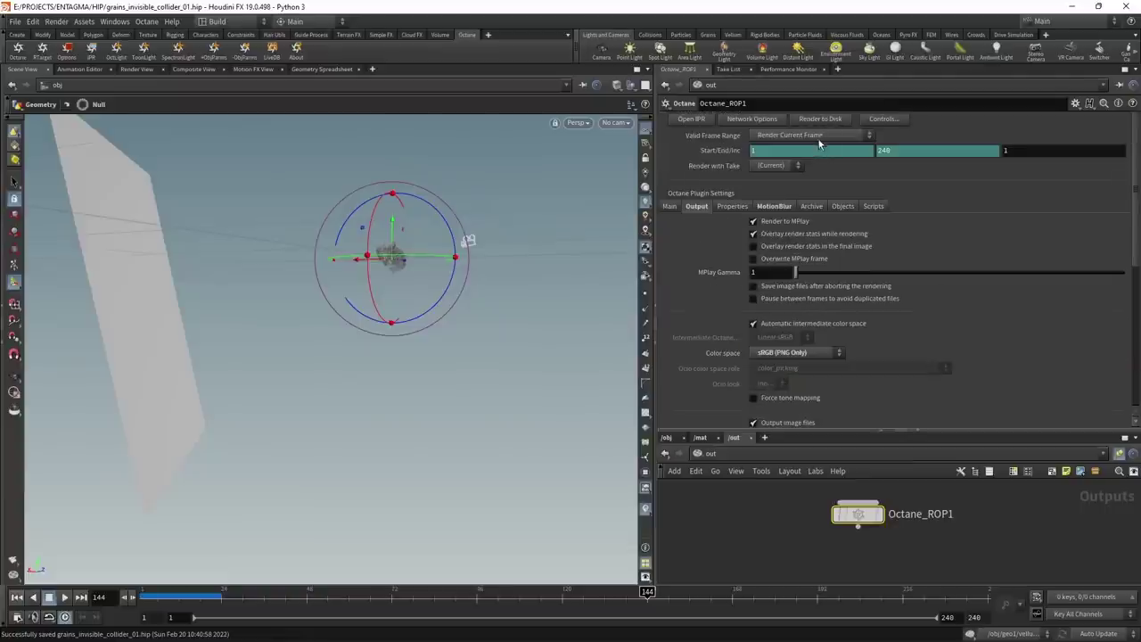
left_click(818, 136)
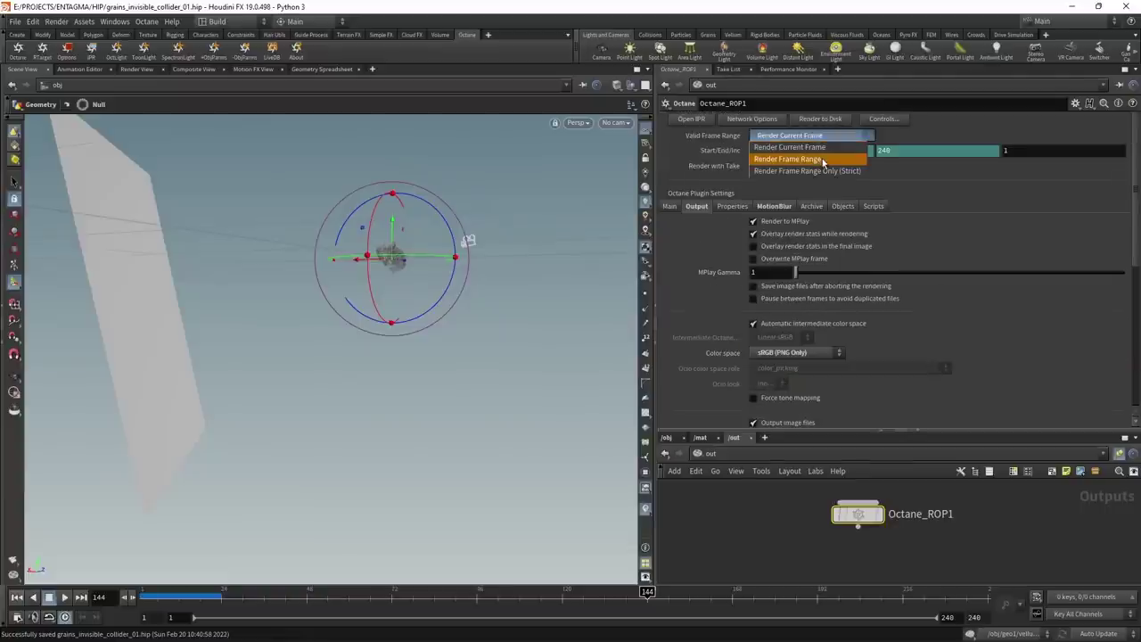
left_click(825, 158)
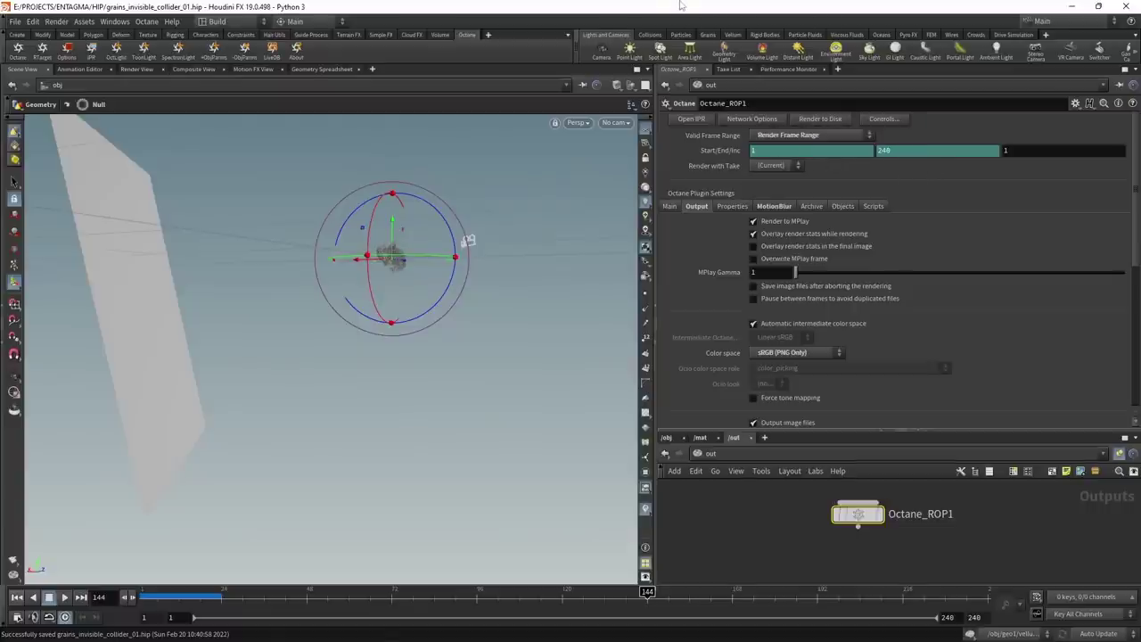
- Open geo1's network with a taller network view and examine the copytopoints1 sphere cluster up close
left_click(671, 437)
left_click_drag(676, 432, 678, 290)
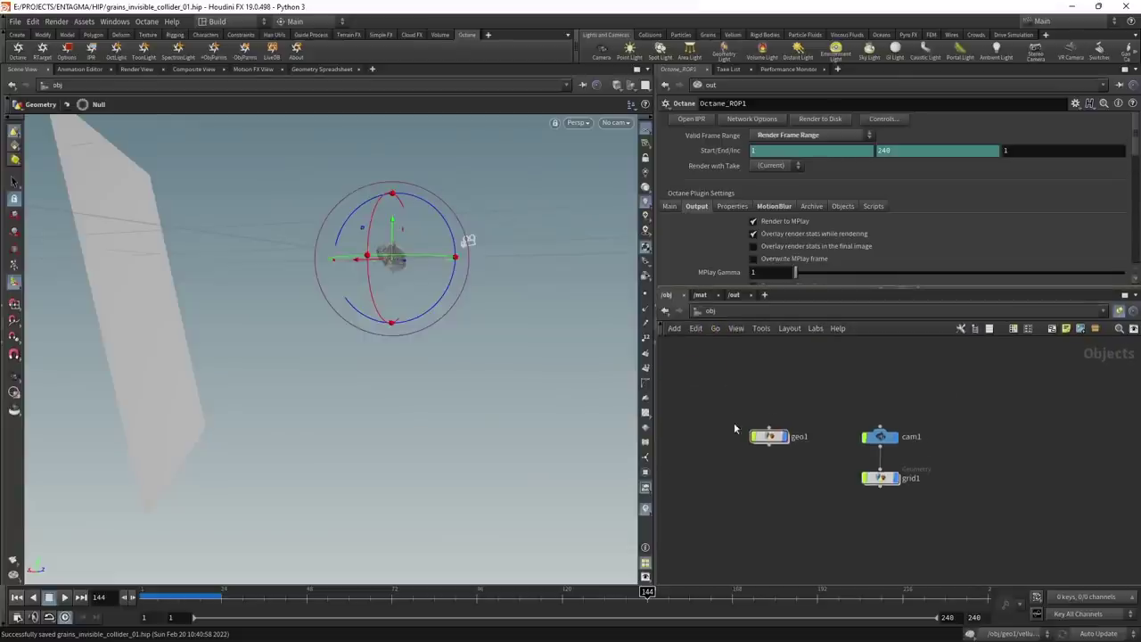
double_click(770, 435)
middle_click_drag(817, 411, 835, 607)
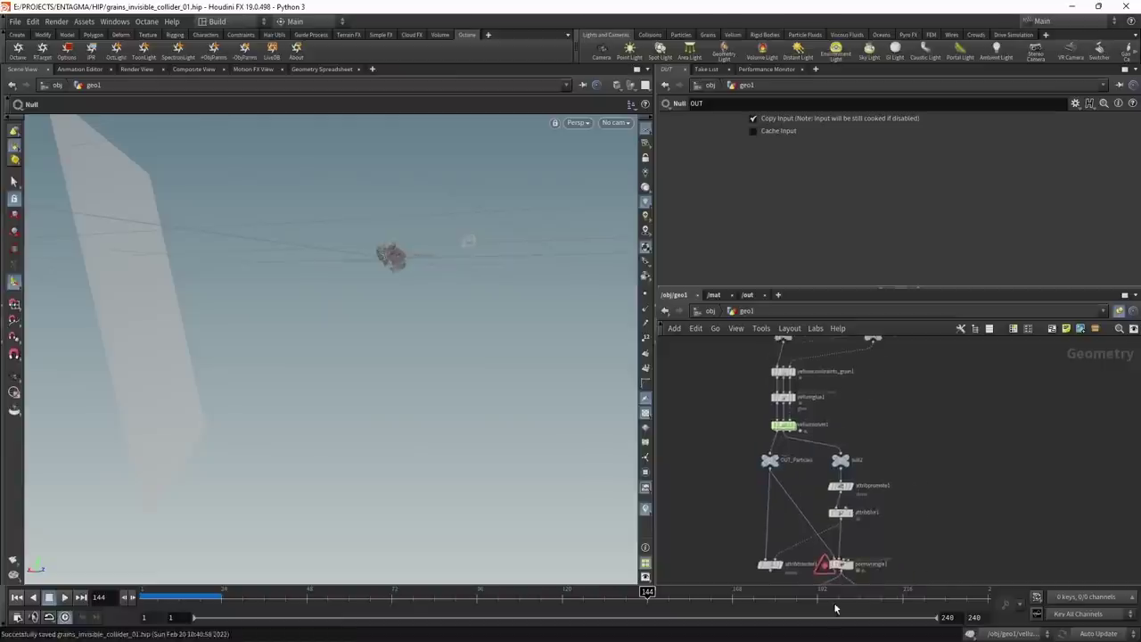
scroll(909, 510, "down", 3)
middle_click_drag(904, 448, 907, 535)
scroll(907, 536, "up", 3)
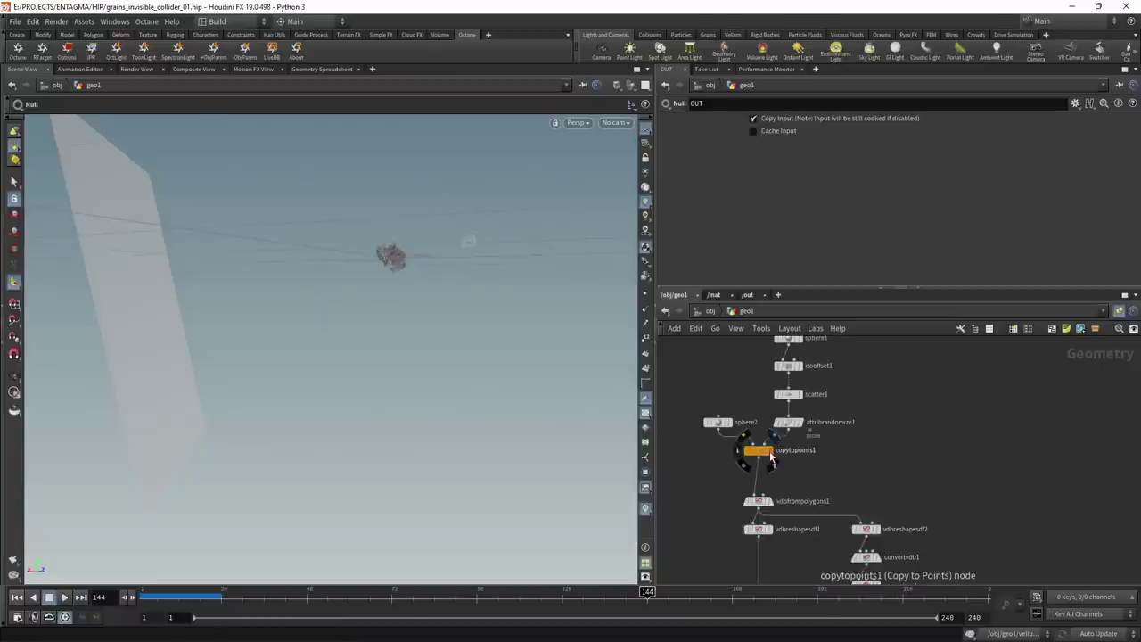
left_click(739, 450)
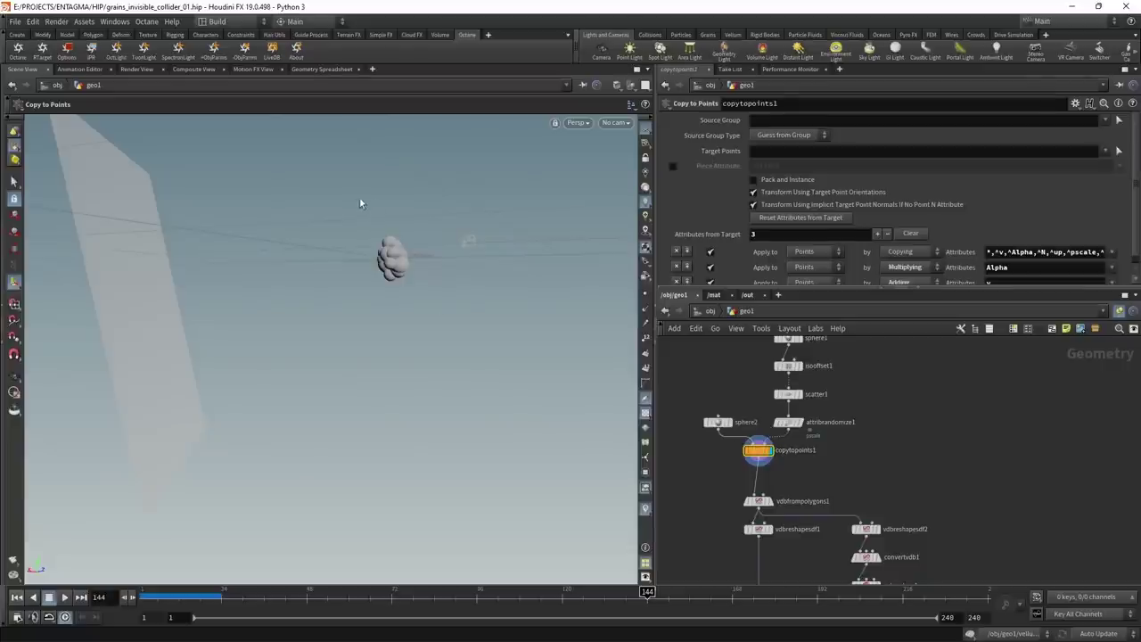
right_click_drag(383, 271, 611, 182, "alt")
left_click_drag(611, 182, 431, 246, "alt")
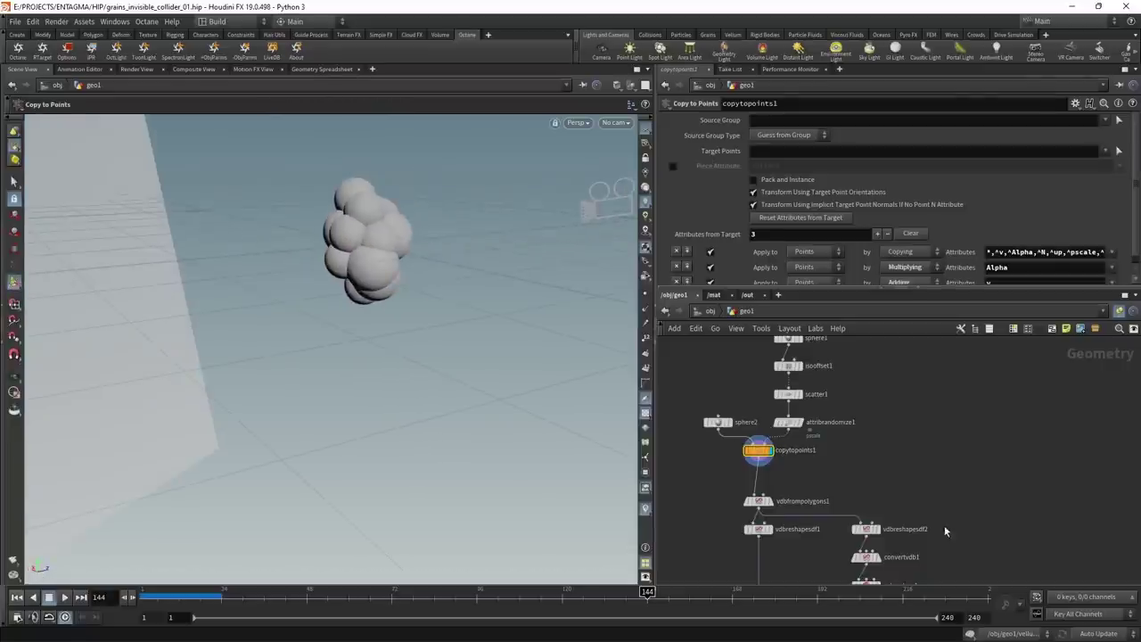
- Display the OUT_Source and OUT_Collider geometry to compare the grain source with its collider
middle_click_drag(862, 482, 869, 321)
left_click(775, 452)
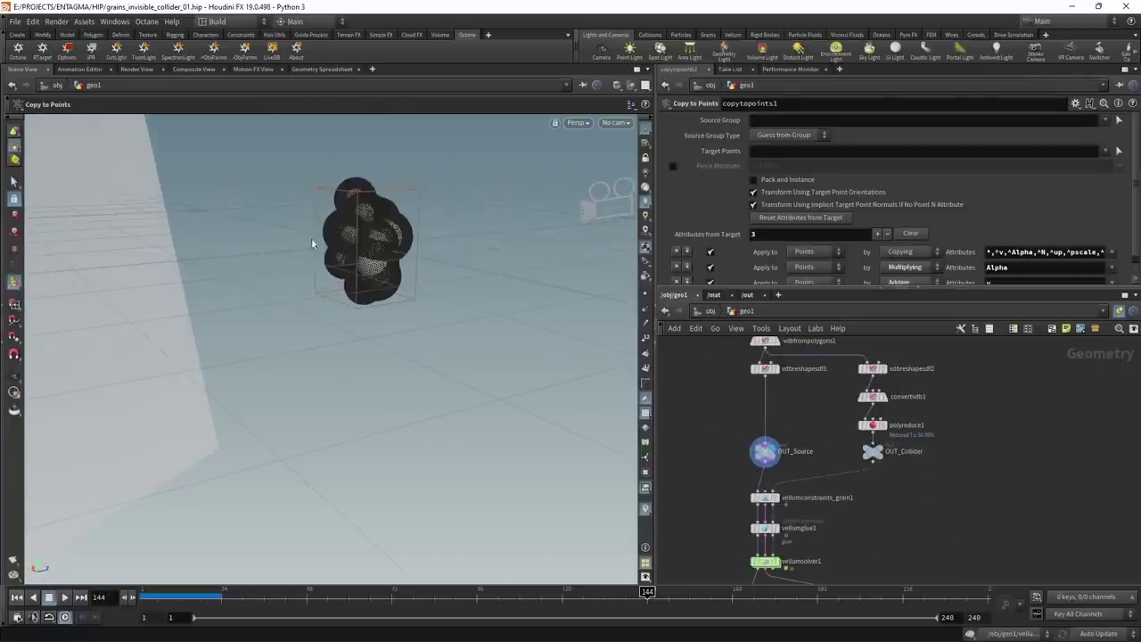
right_click_drag(312, 239, 539, 253, "alt")
left_click_drag(538, 254, 585, 239, "alt")
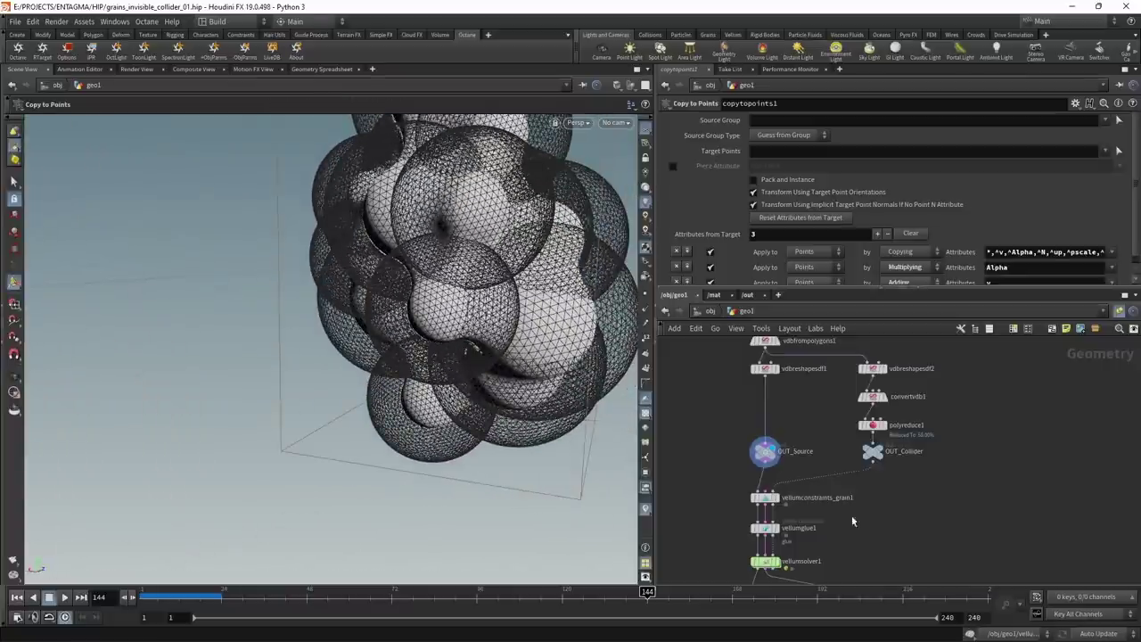
left_click(881, 451)
- Review the grain configuration in vellumconstraints_grain1 and the glue constraints in vellumglue1
middle_click_drag(833, 499, 845, 378)
left_click(784, 376)
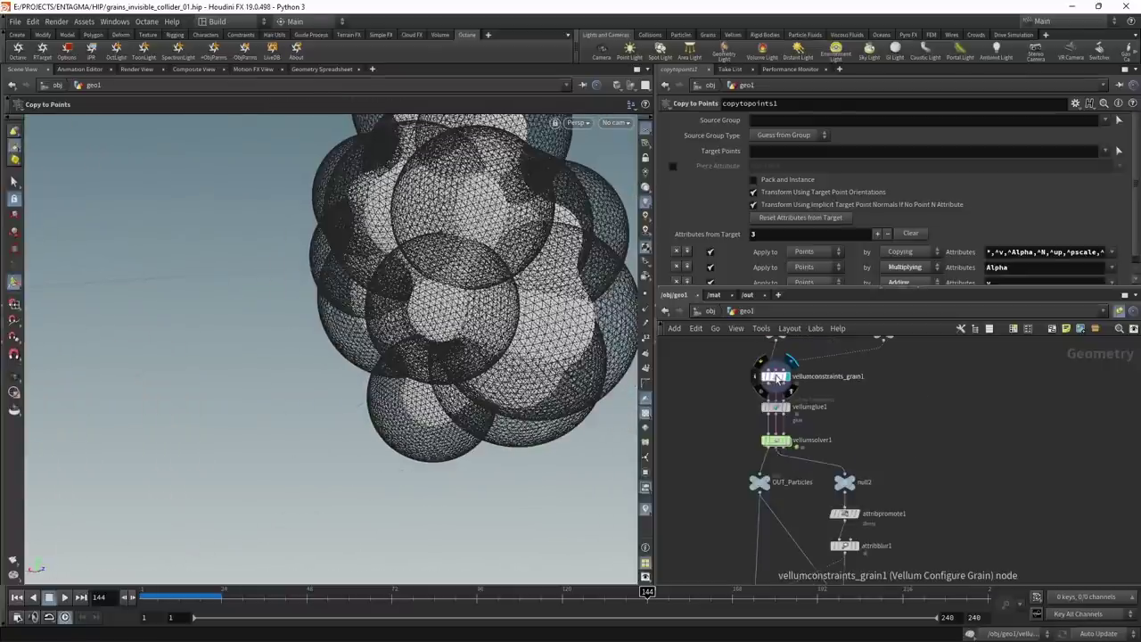
left_click(776, 378)
left_click_drag(498, 292, 416, 317, "alt")
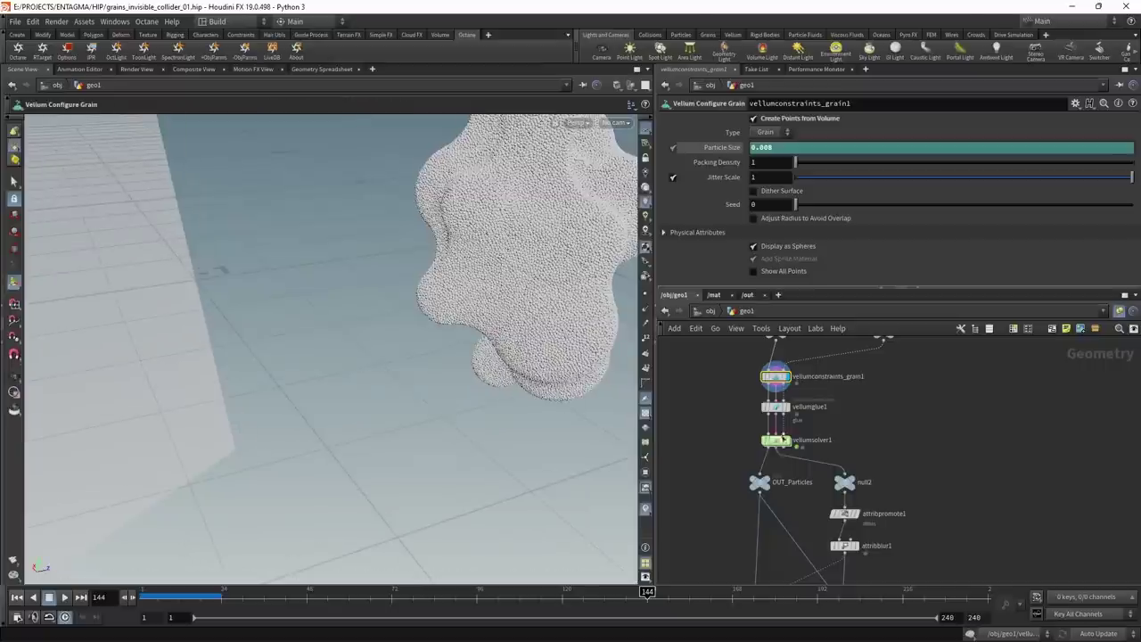
left_click(775, 407)
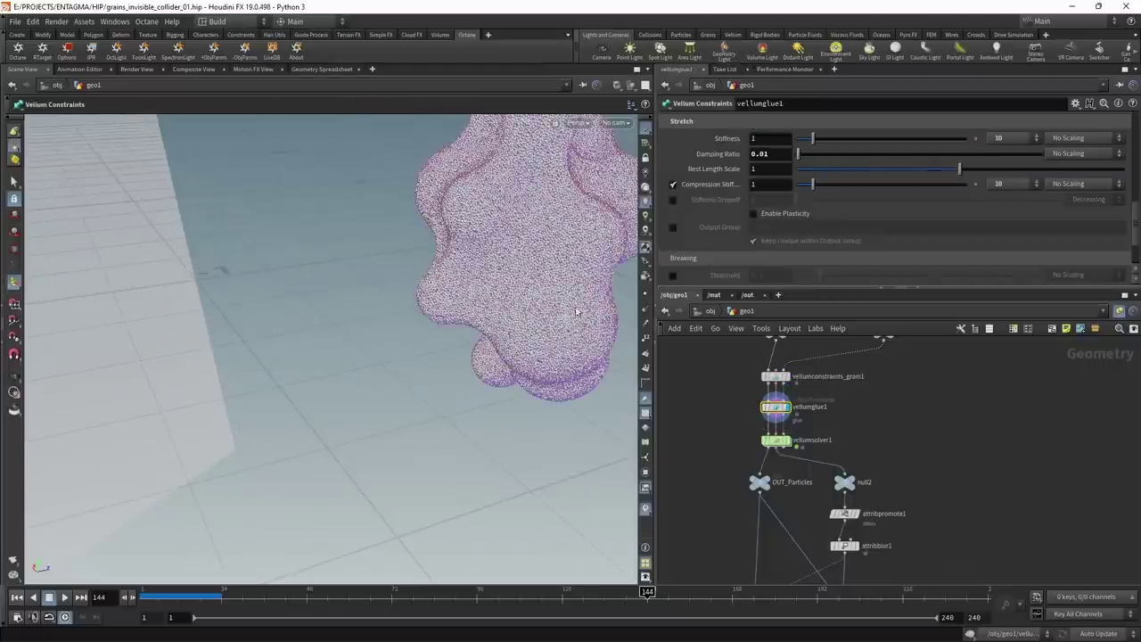
middle_click_drag(824, 455, 822, 389)
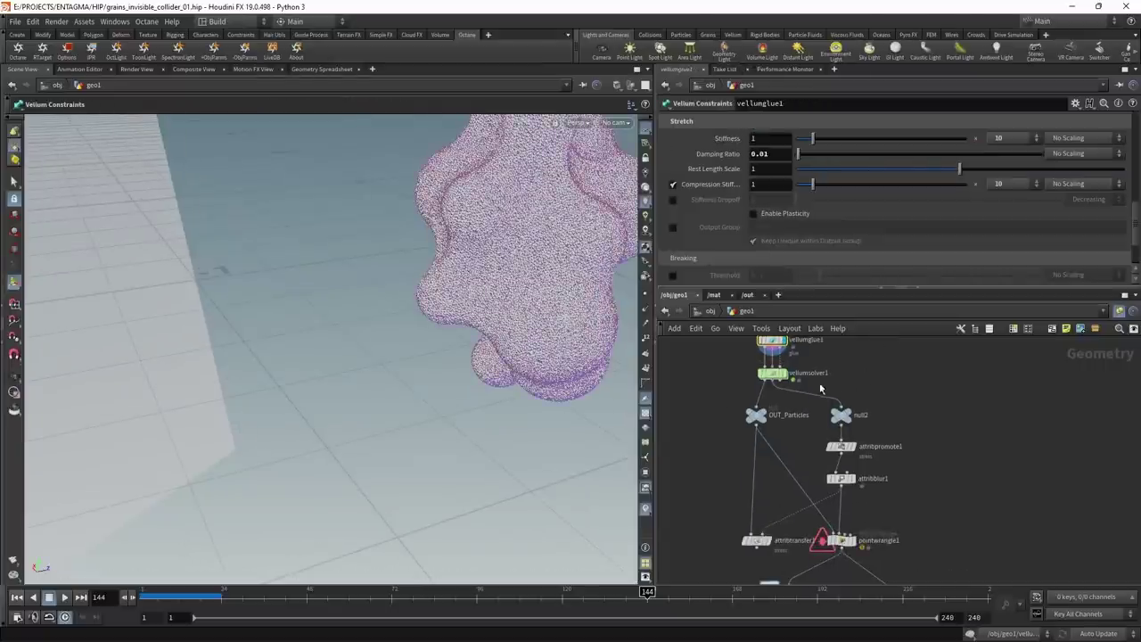
- Inspect the Vellum solver settings and the two POP Wind forces inside it, returning to the geometry network
left_click(774, 375)
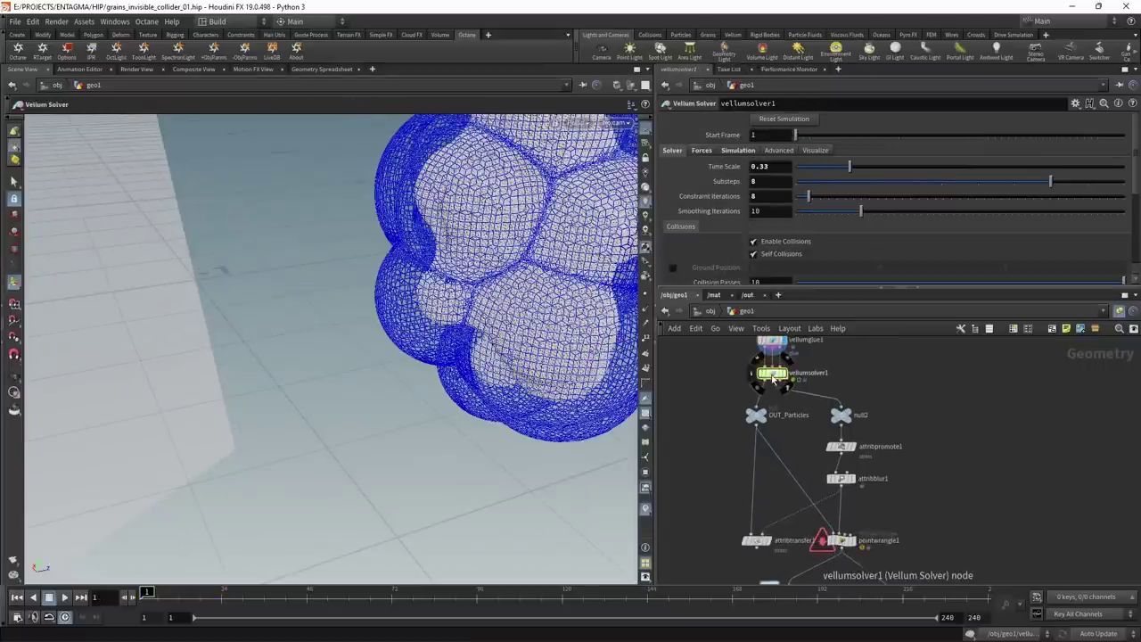
double_click(774, 375)
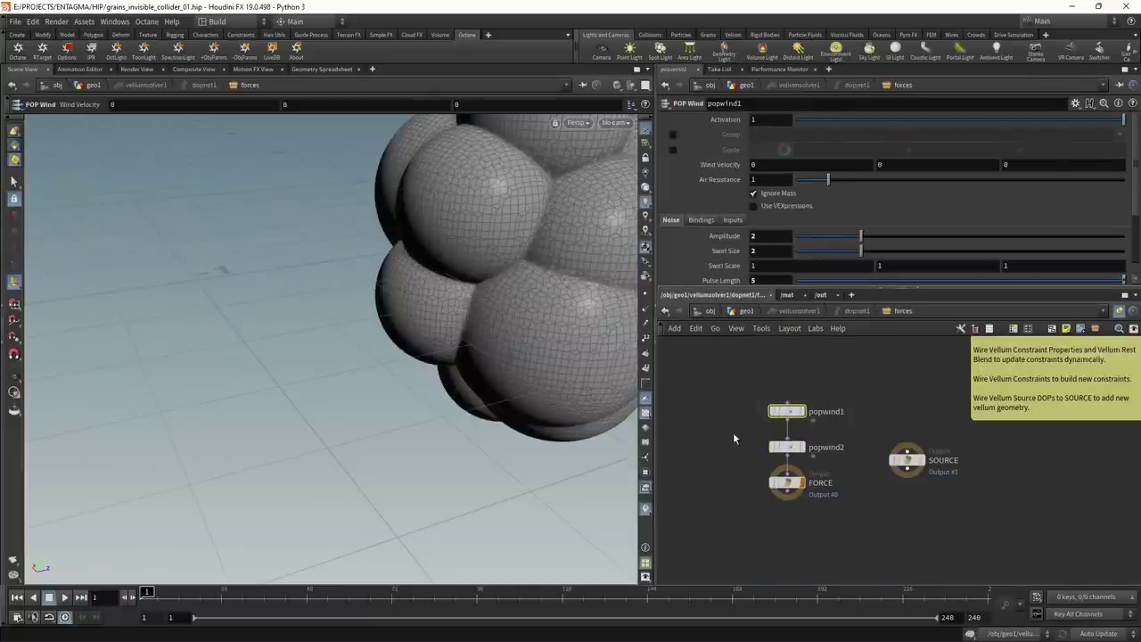
left_click(788, 447)
key("u")
key("u")
key("u")
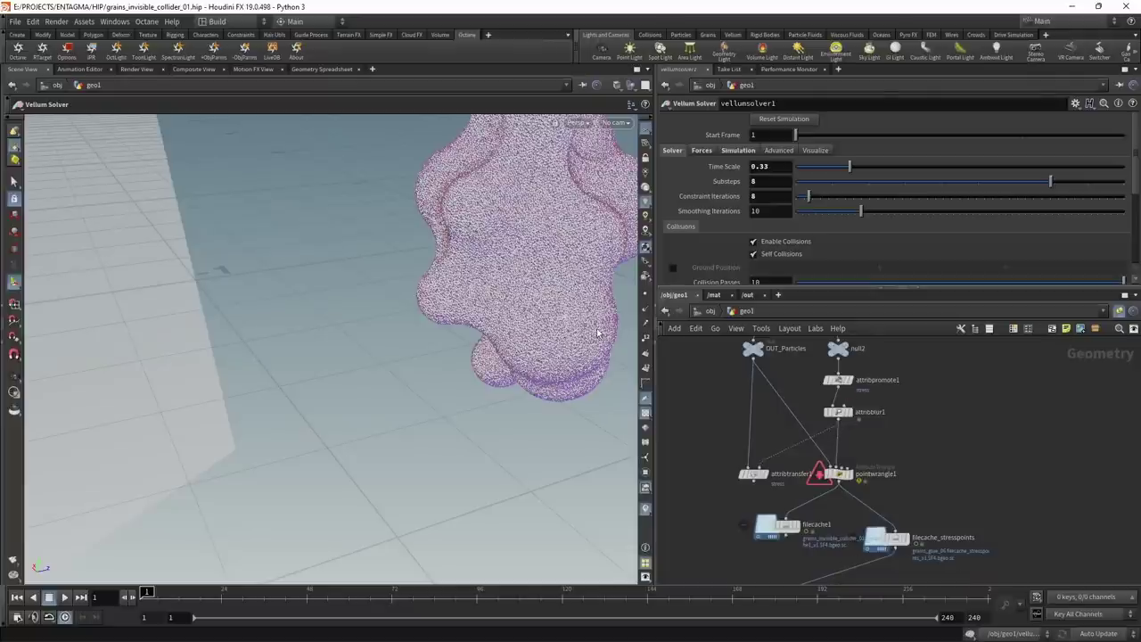
- Review the file cache, Color and OUT nodes ending the geometry network, and the material assigned to geo1
middle_click_drag(976, 477, 950, 342)
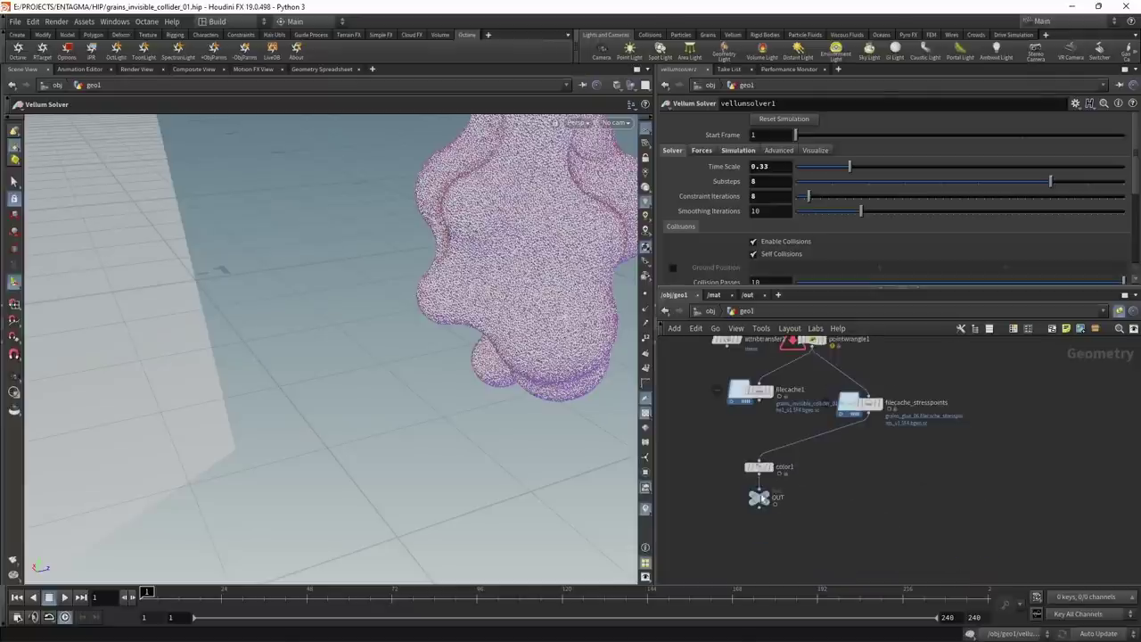
left_click_drag(709, 458, 775, 468)
left_click(772, 467)
left_click_drag(722, 434, 961, 463)
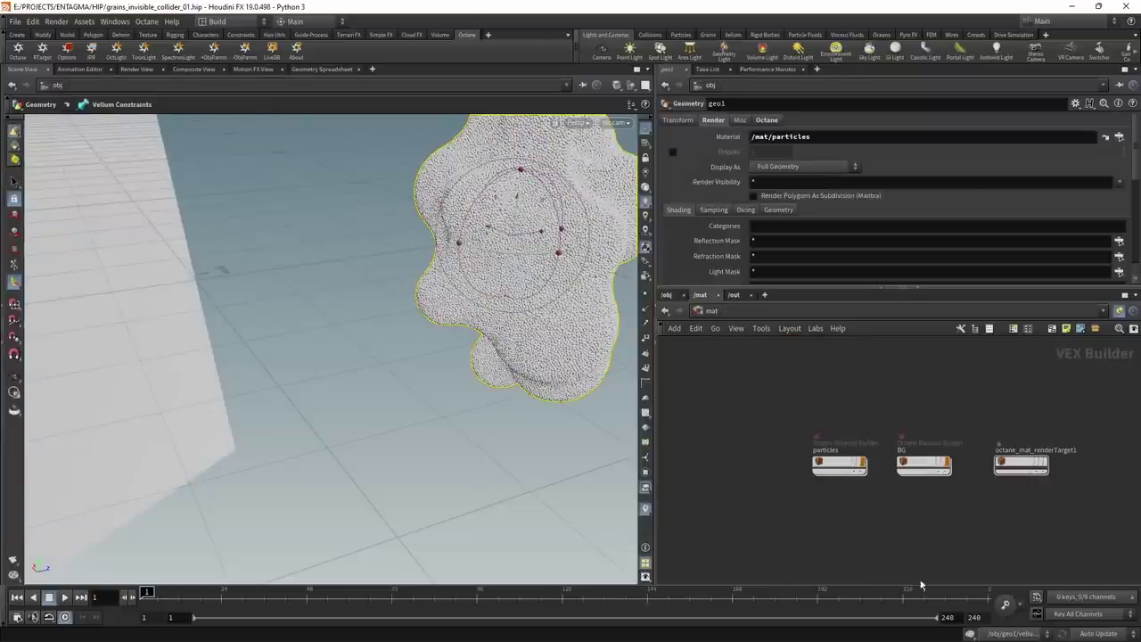
- Open the BG material and examine its greyscale concrete texture, glossy material, 3D transform and gradient nodes
left_click(924, 464)
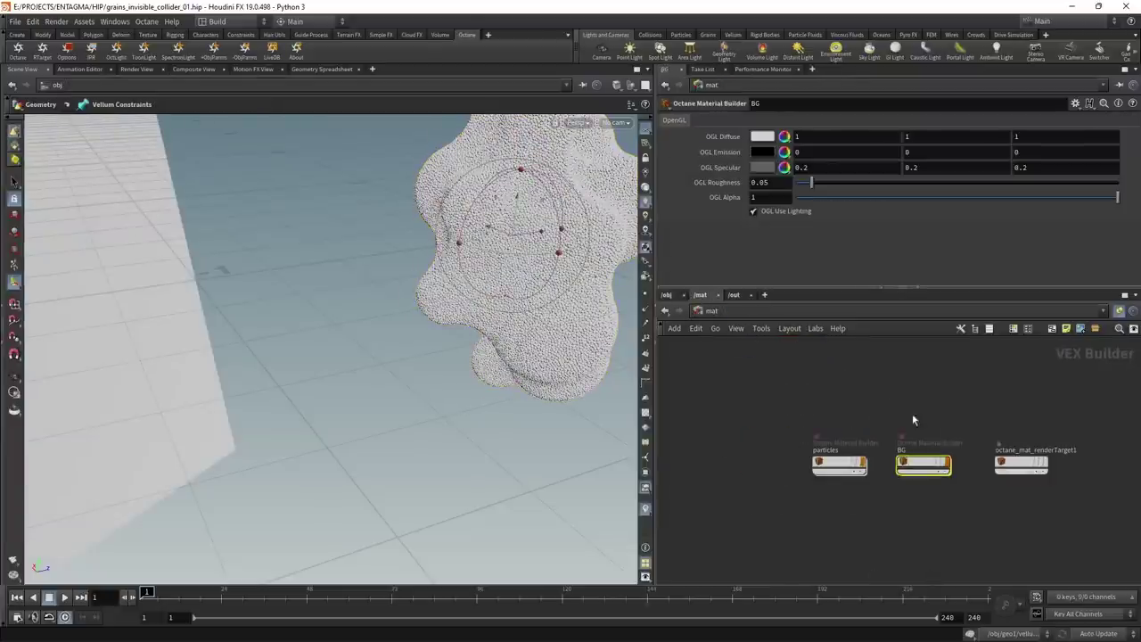
double_click(924, 463)
scroll(900, 524, "down", 2)
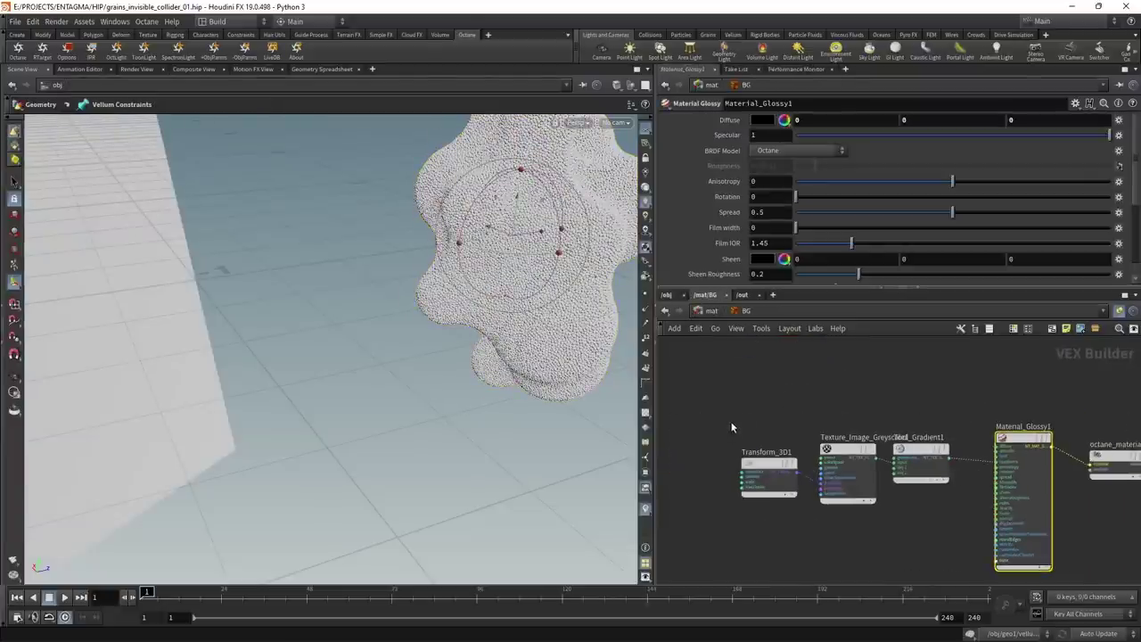
left_click(874, 498)
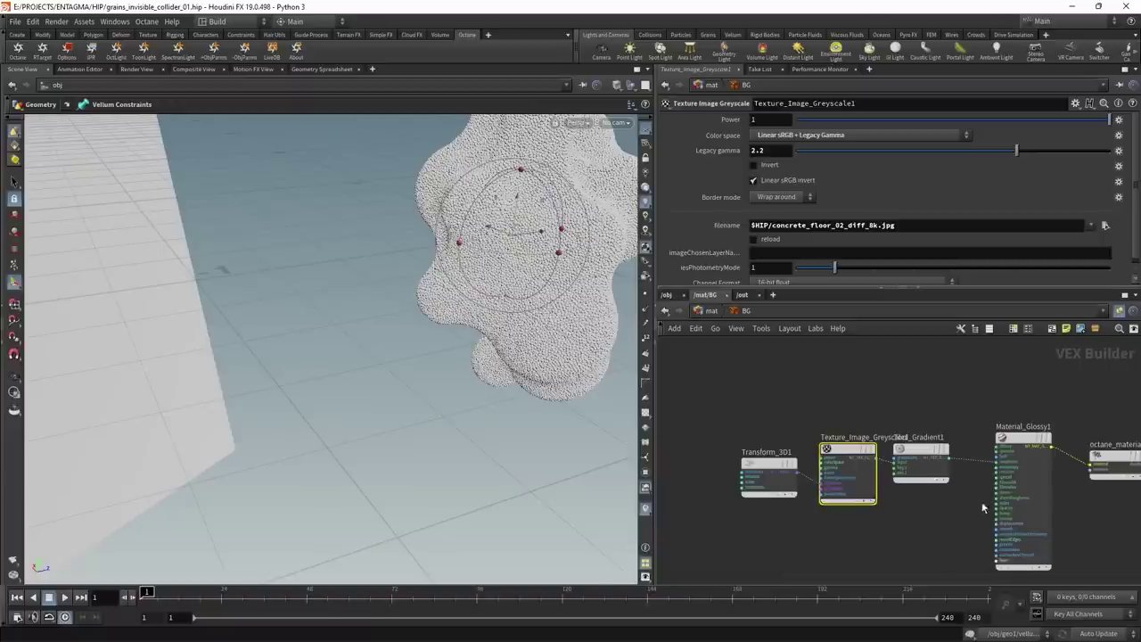
left_click_drag(988, 373, 1022, 504)
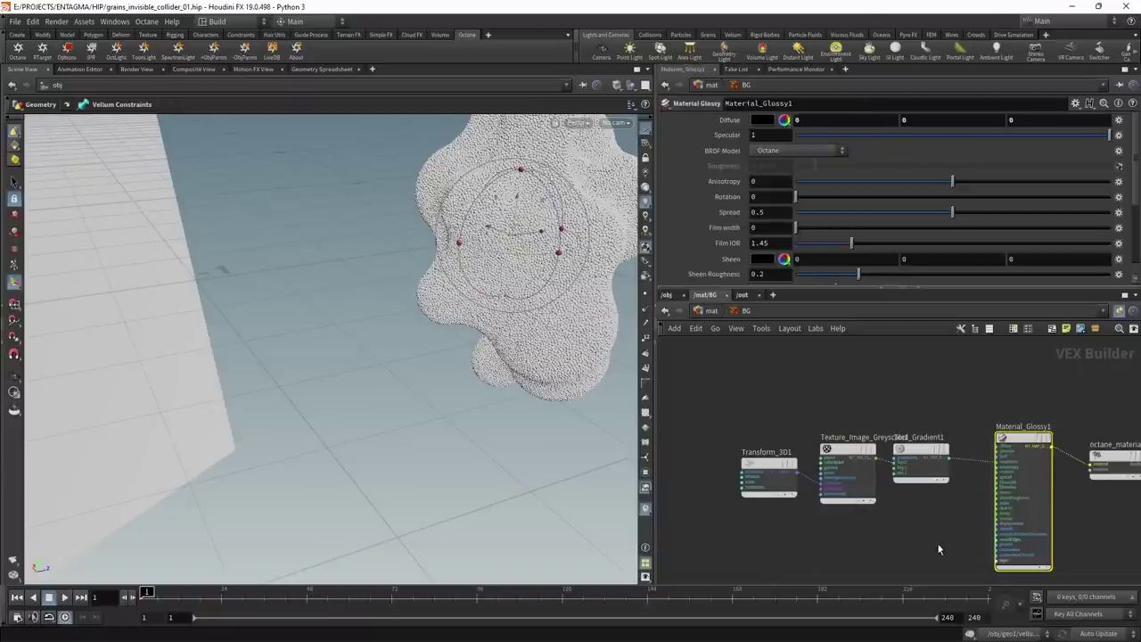
left_click(769, 481)
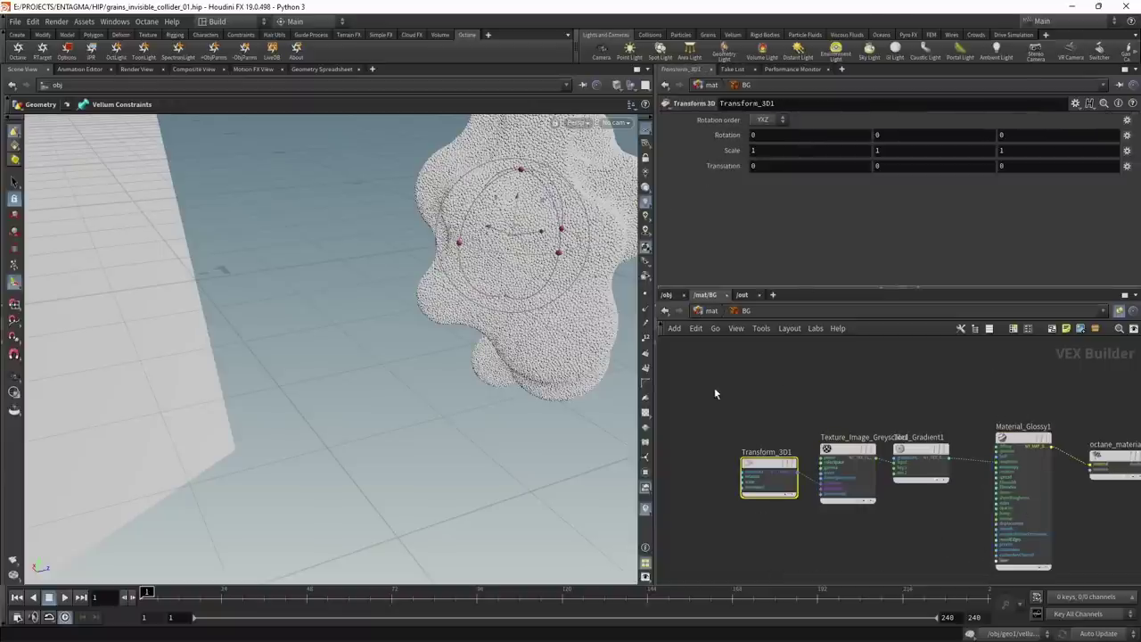
left_click(921, 461)
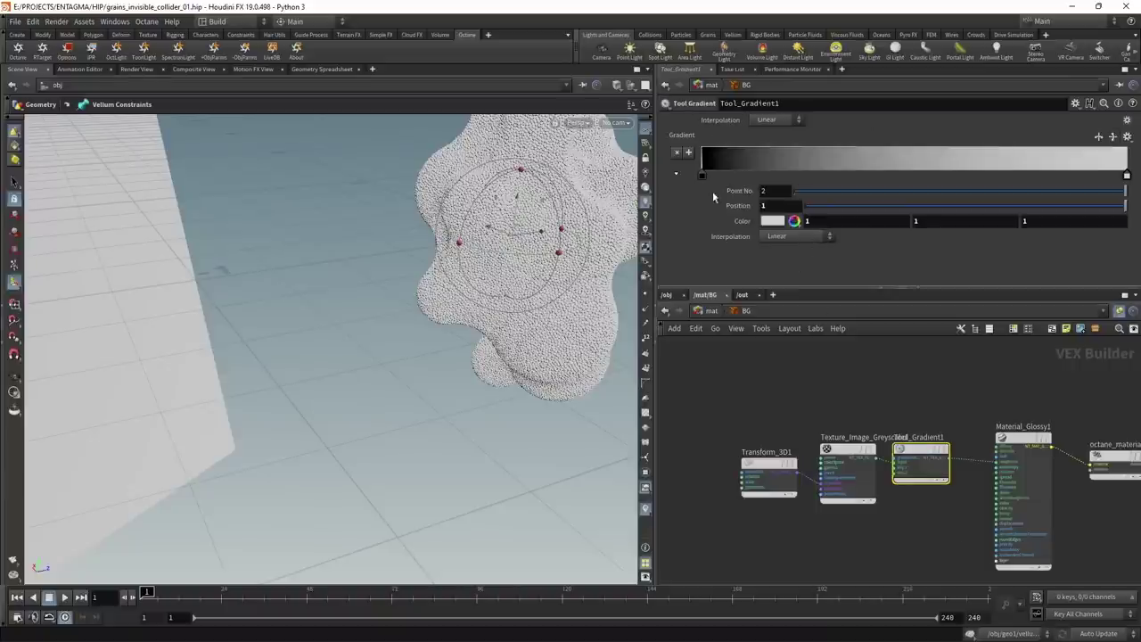
- Review the particles material's stress attribute, range and color gradient nodes
mouse_move(917, 434)
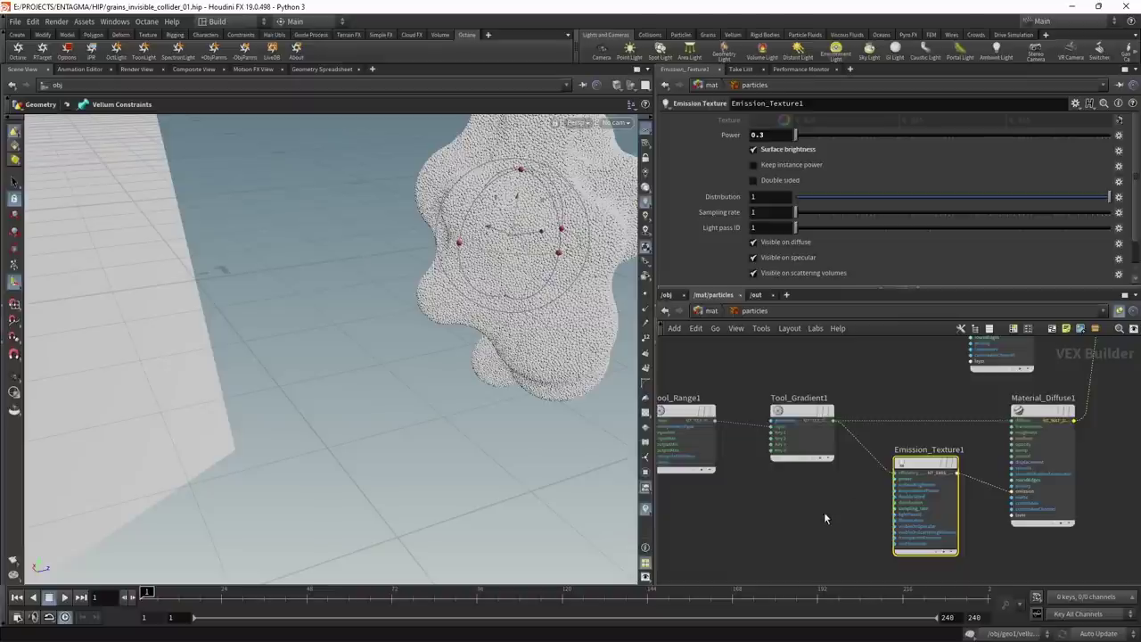
middle_click_drag(824, 514, 933, 549)
middle_click_drag(706, 407, 817, 393)
left_click_drag(776, 379, 750, 528)
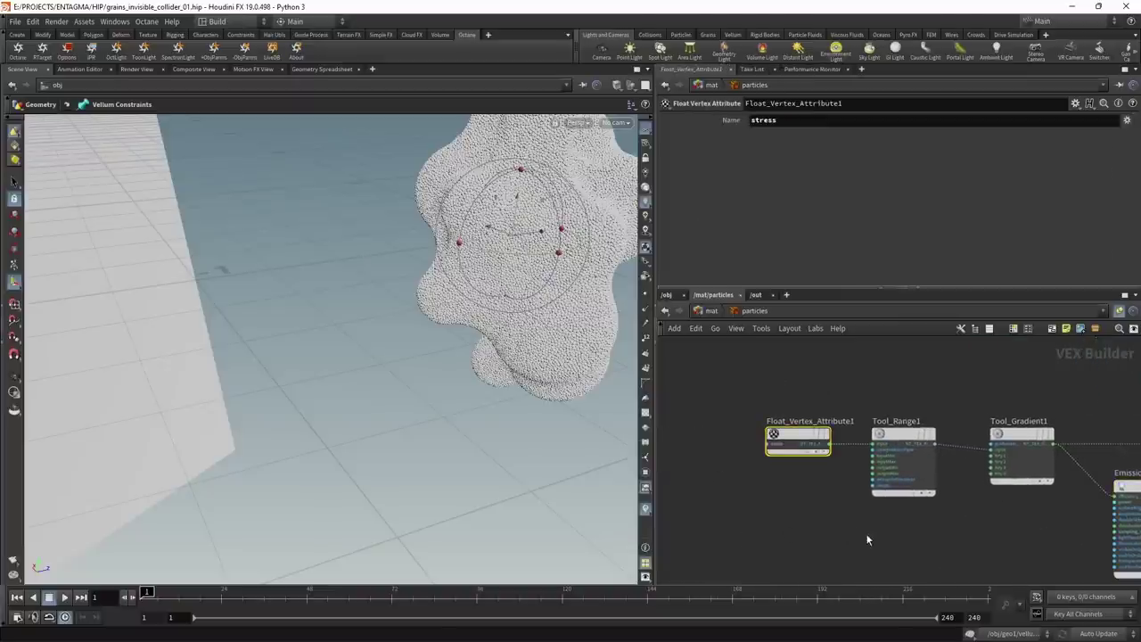
middle_click_drag(866, 539, 782, 564)
left_click(820, 472)
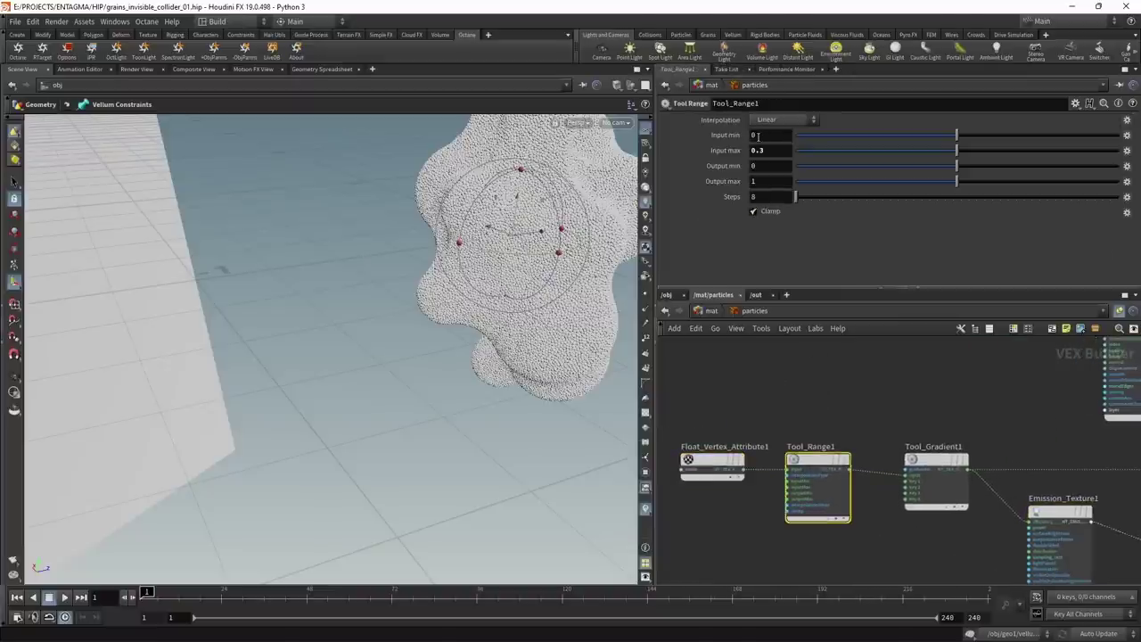
left_click(942, 501)
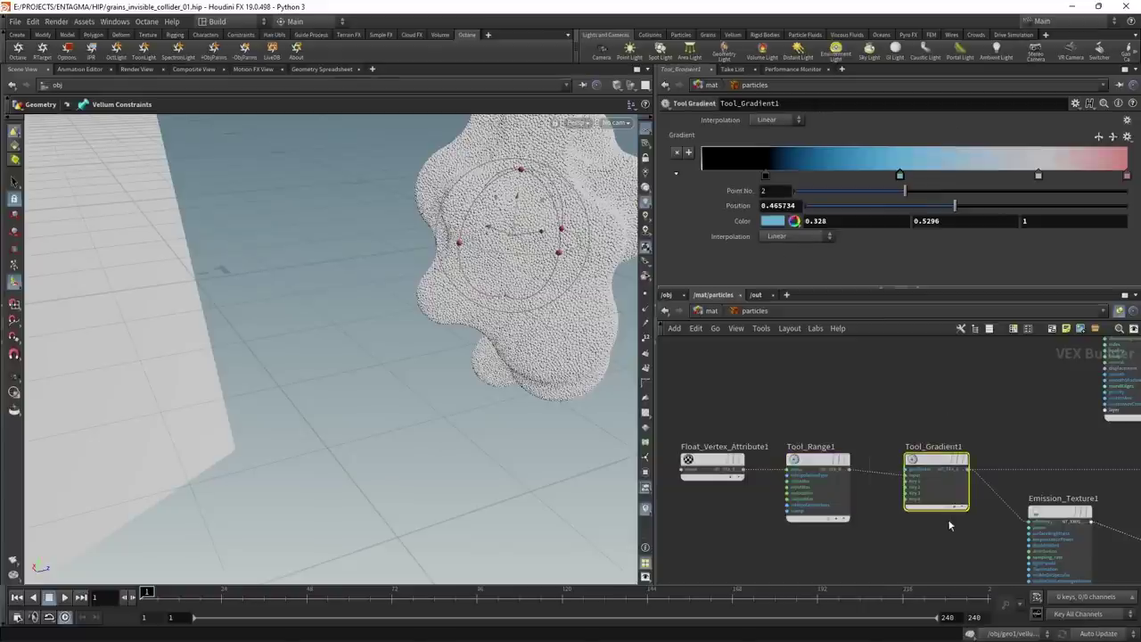
- Examine the emission texture, diffuse and glossy materials, and the mixer output of the particles material
middle_click_drag(1063, 541, 937, 513)
middle_click_drag(986, 473, 913, 458)
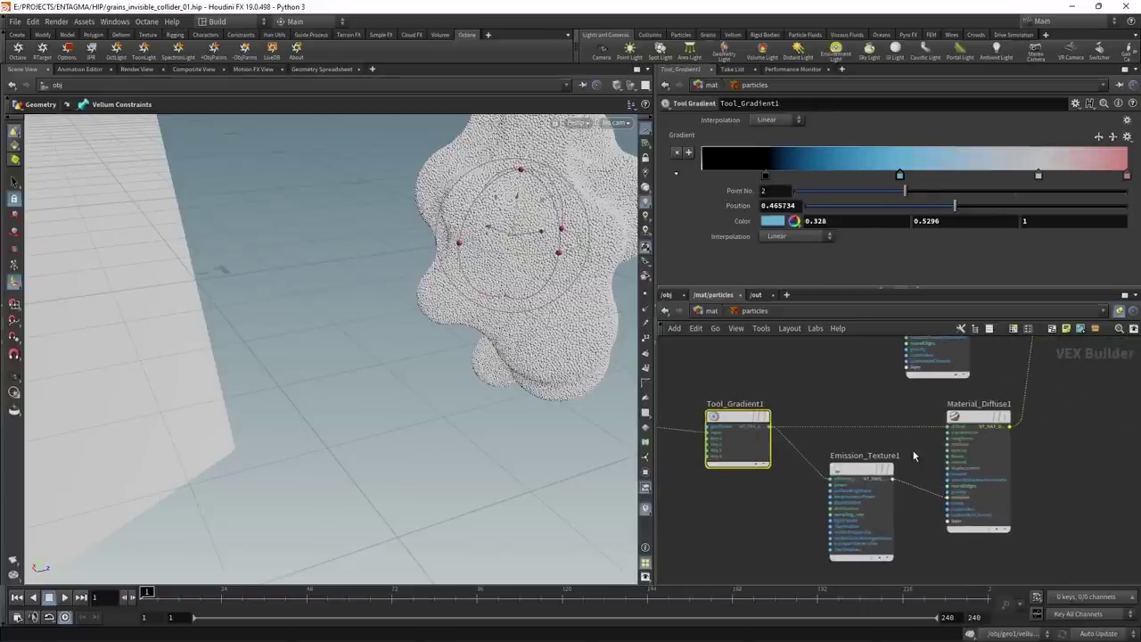
left_click(862, 544)
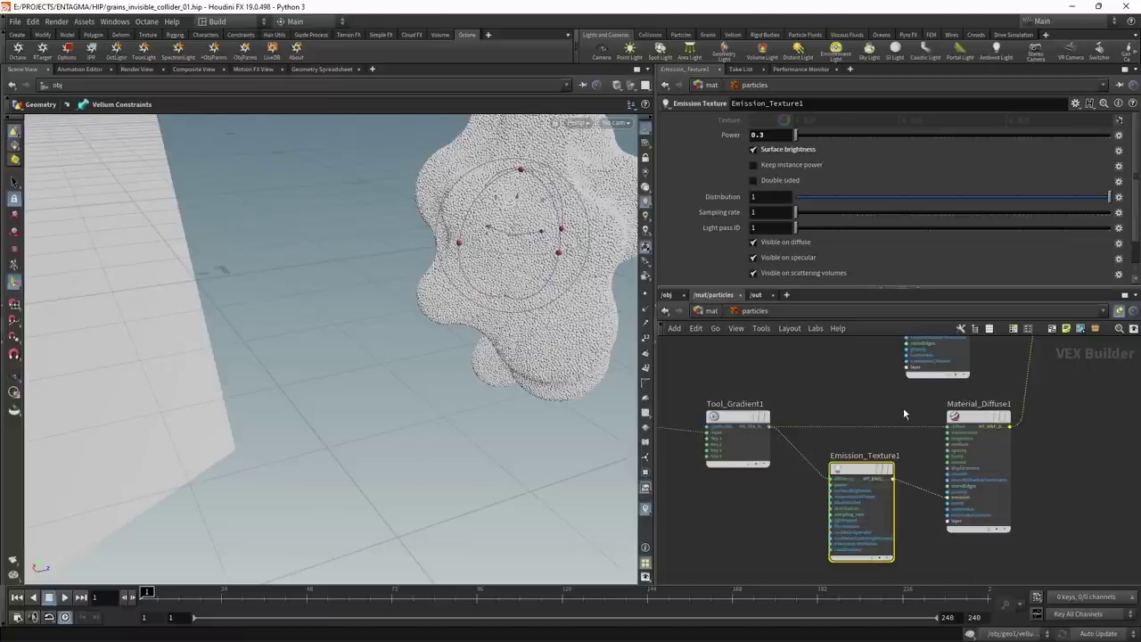
left_click(989, 424)
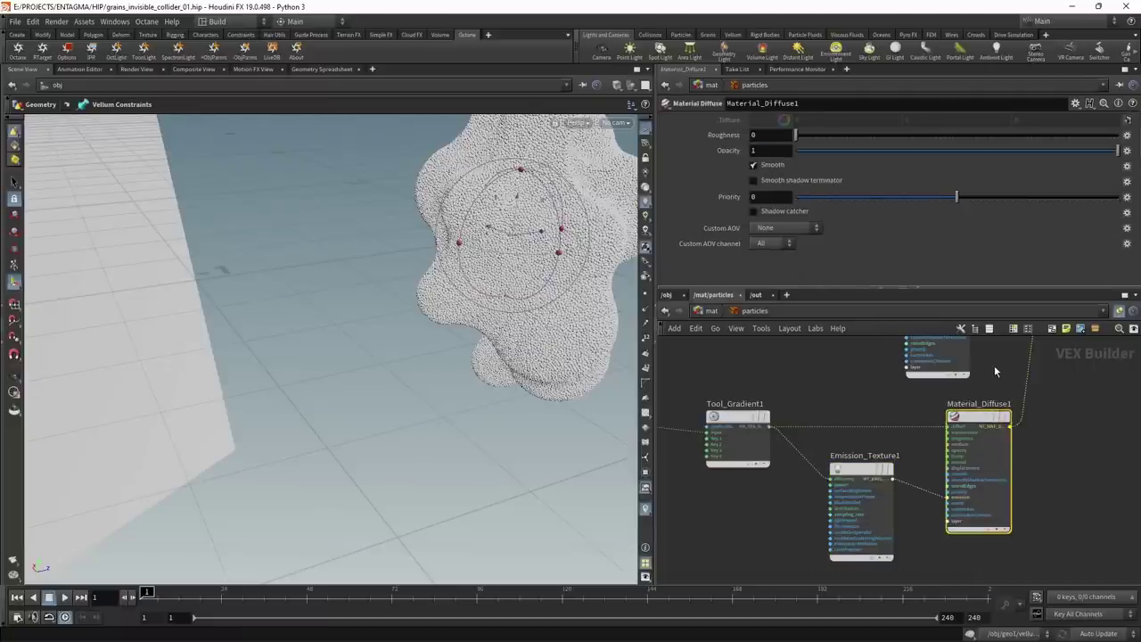
middle_click_drag(994, 367, 934, 581)
left_click_drag(780, 431, 858, 499)
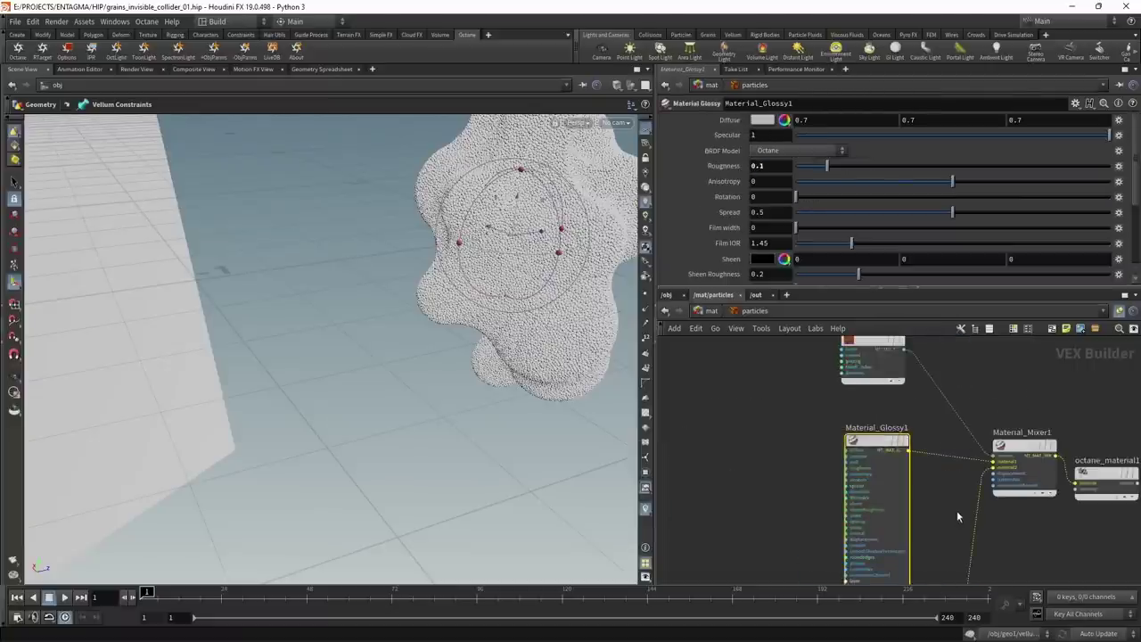
middle_click_drag(957, 511, 900, 499)
left_click_drag(1066, 470, 1079, 437)
- Return to the materials overview and inspect the Imager settings of octane_mat_renderTarget1
key("u")
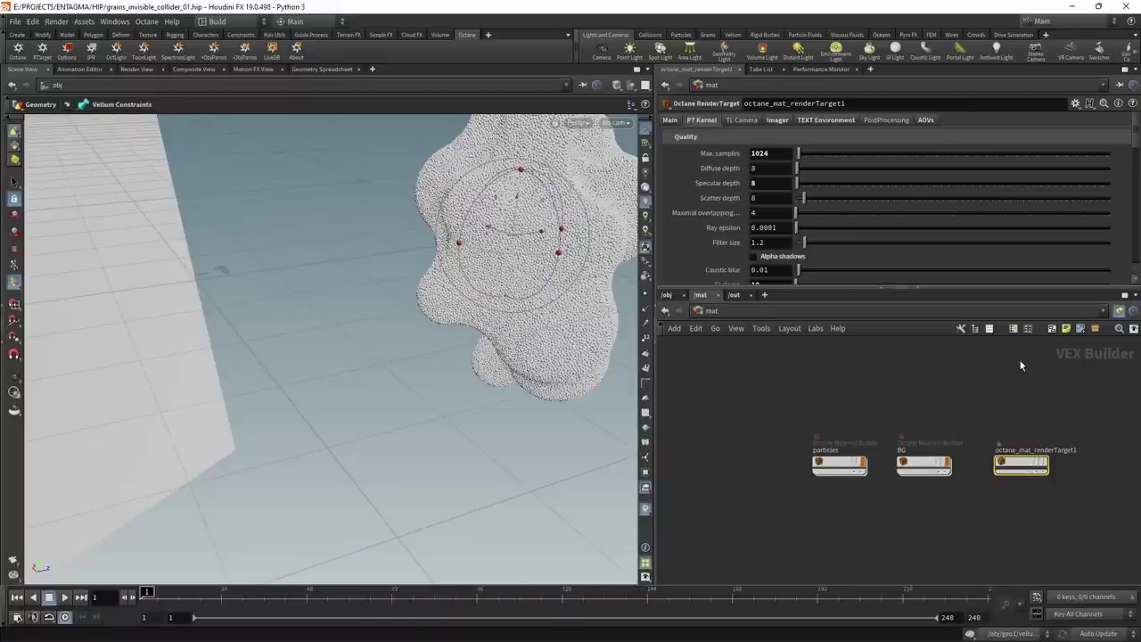
left_click(780, 121)
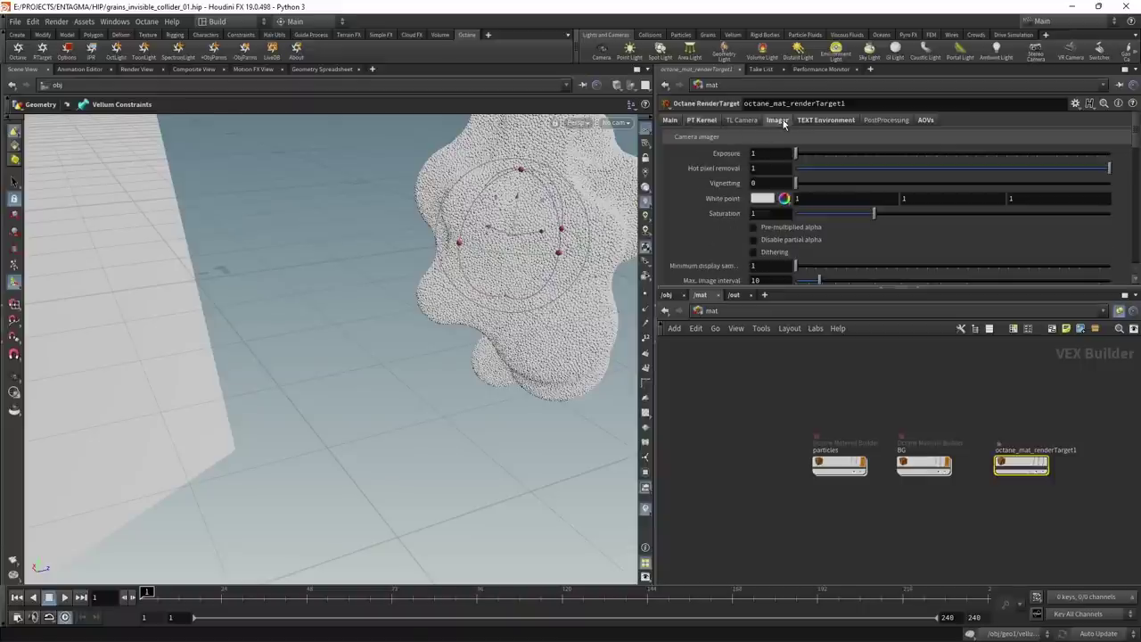